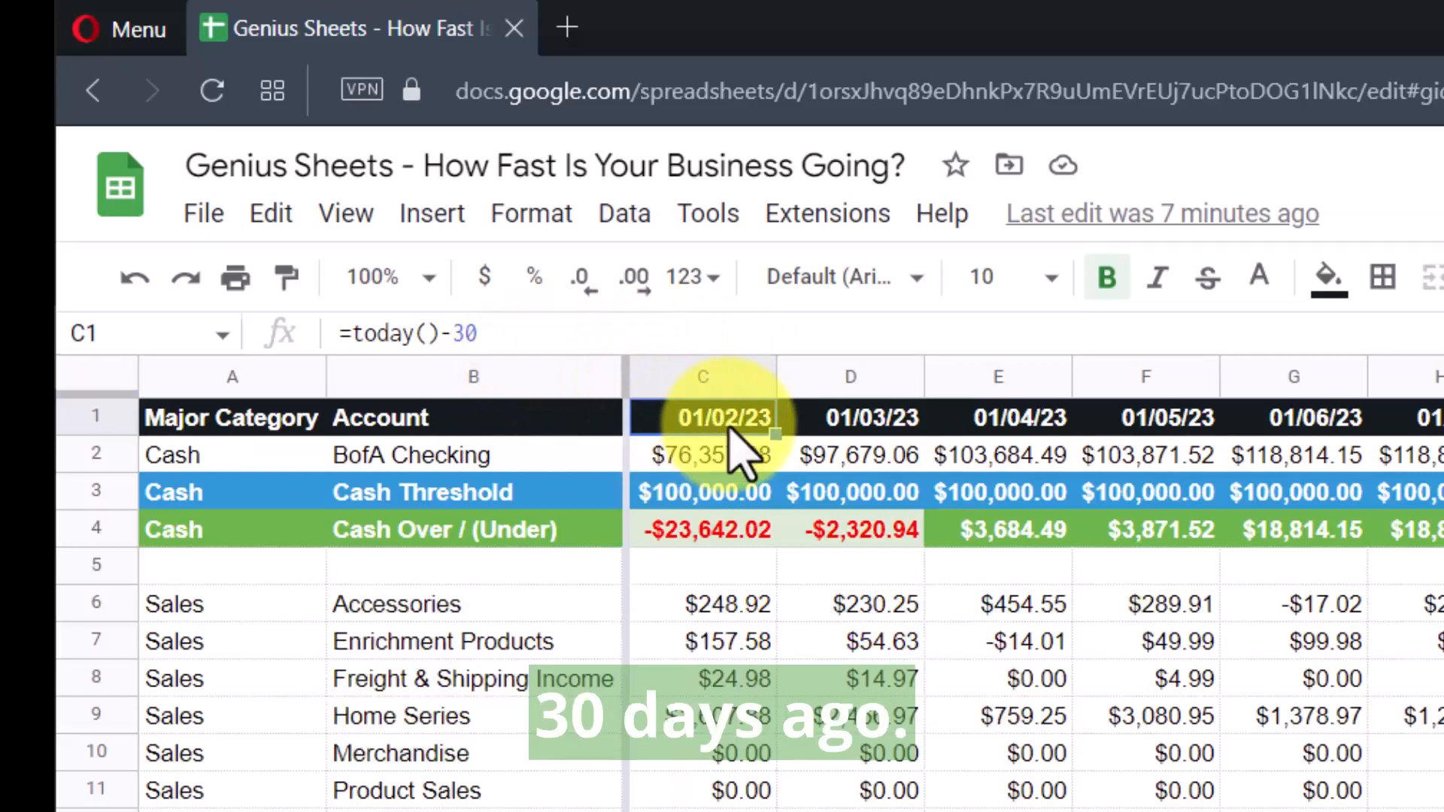
Examine the date row, 30 Day Average, Cash Threshold and BofA Checking formulas on the Summary Data sheet.
click(912, 428)
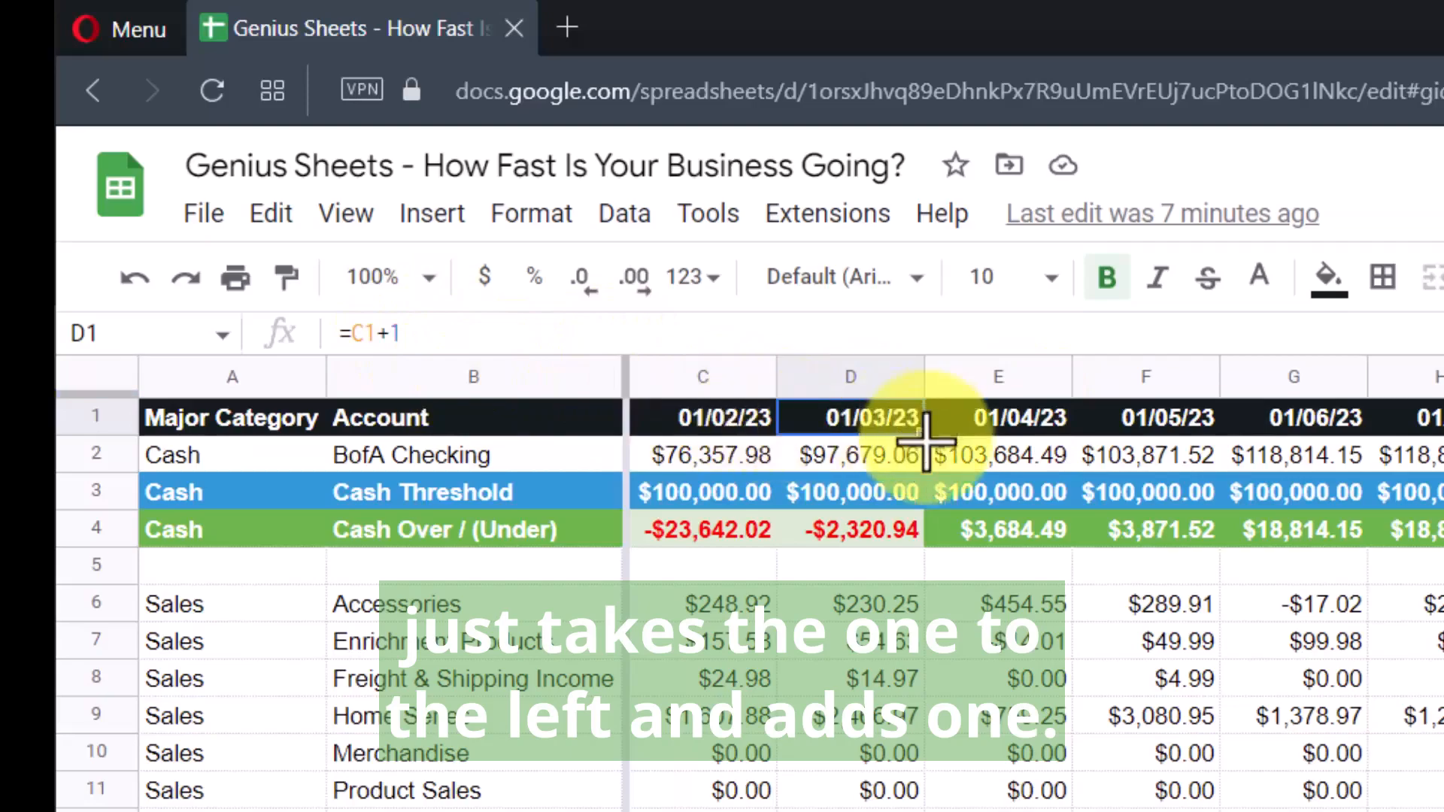
key(ctrl+Right)
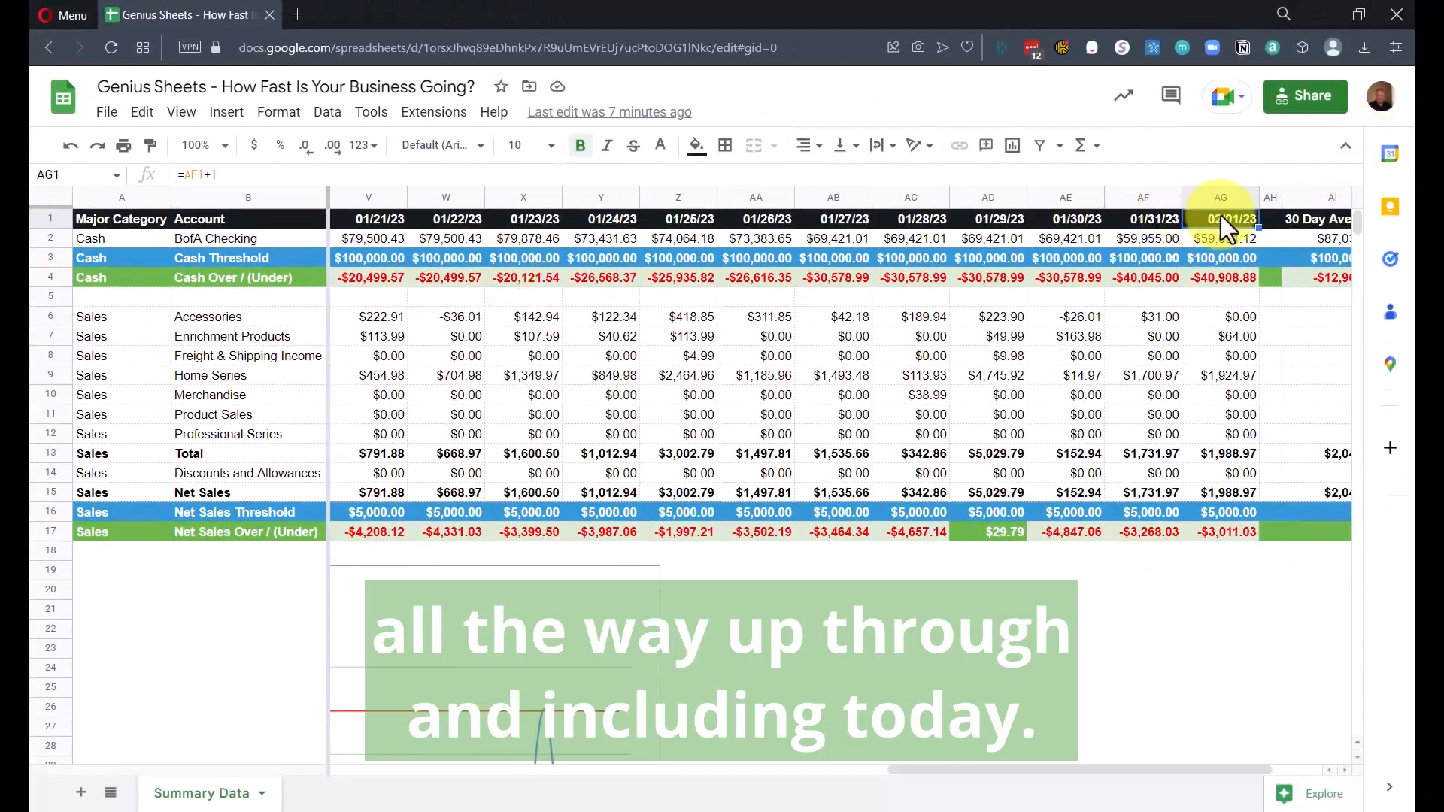
key(ctrl+Right)
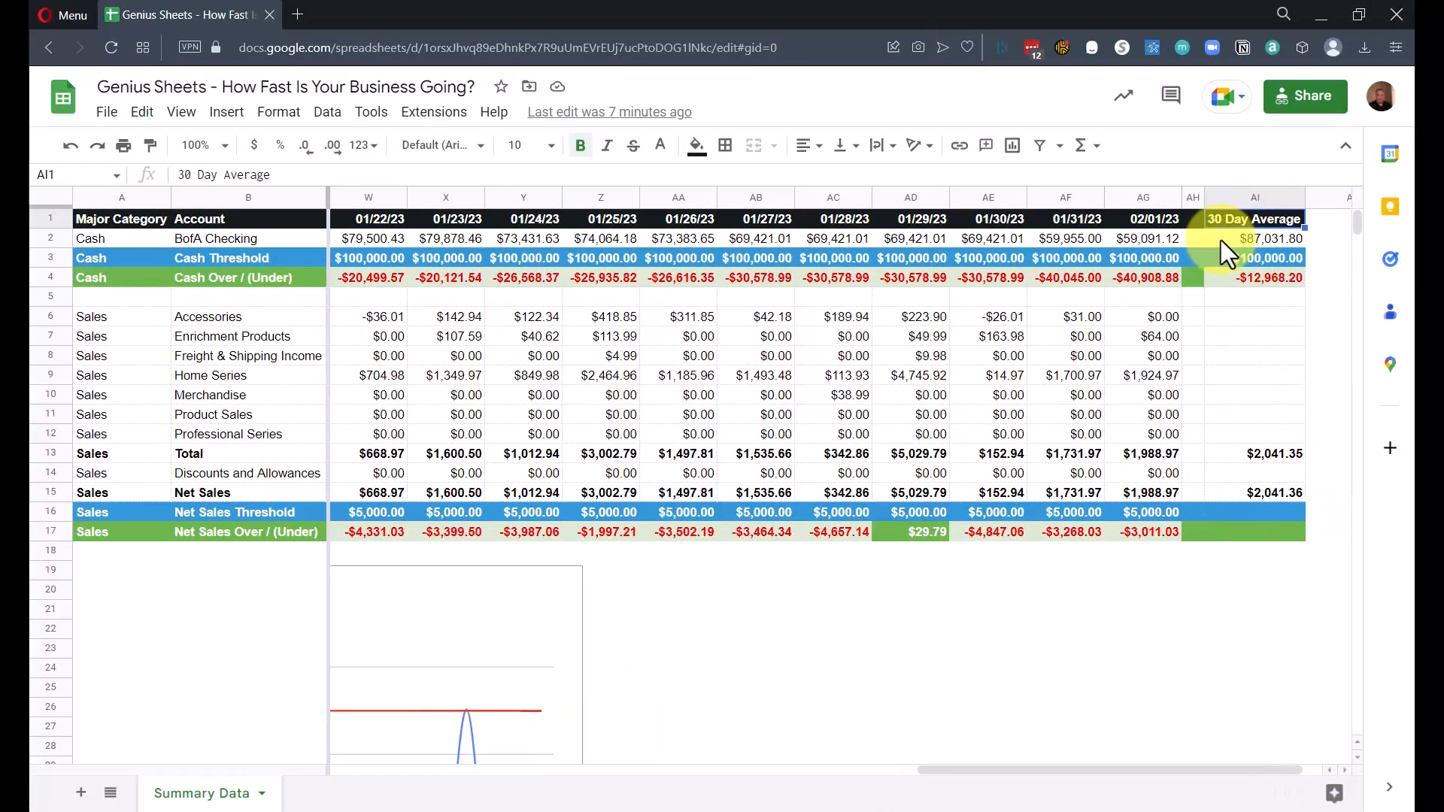
click(1222, 242)
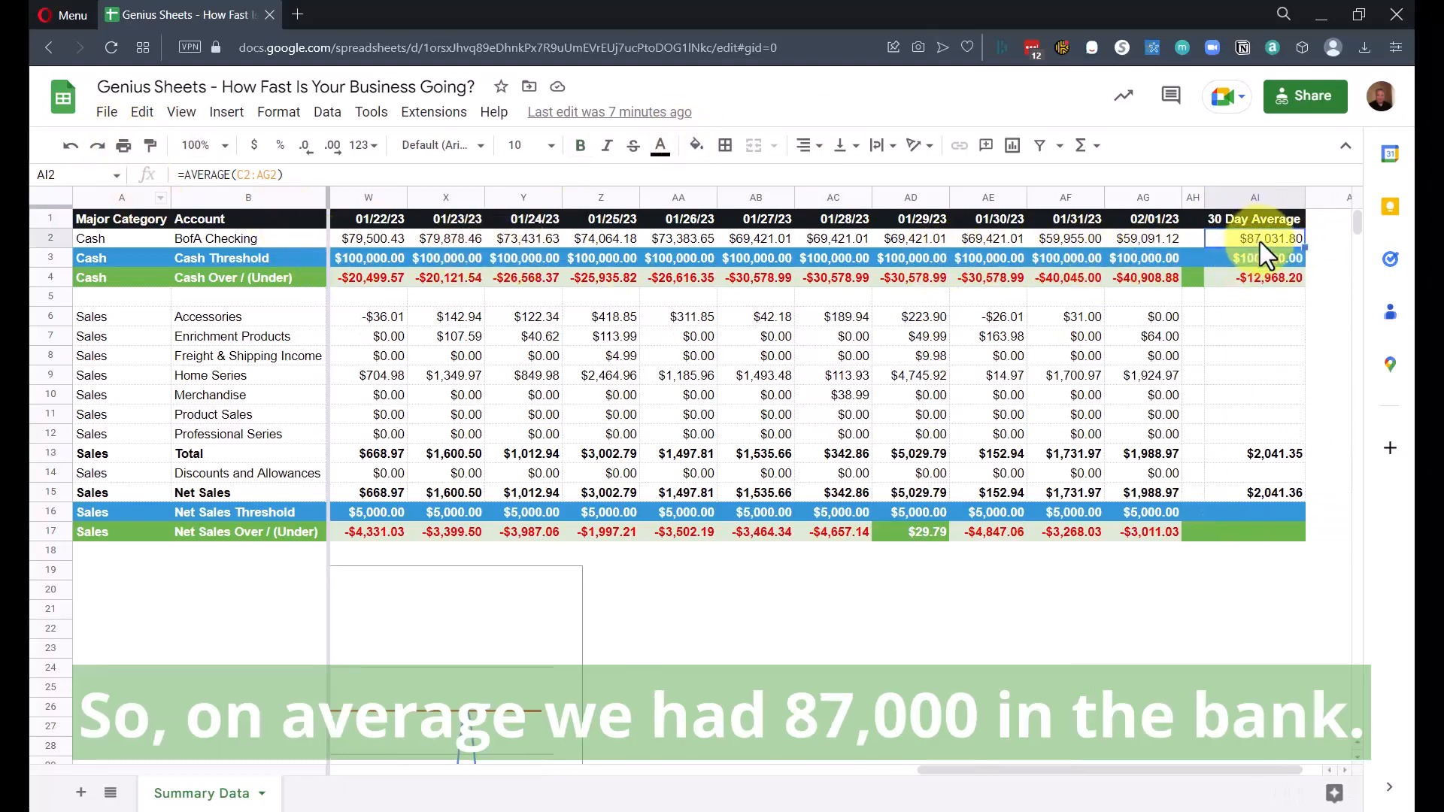
click(1255, 260)
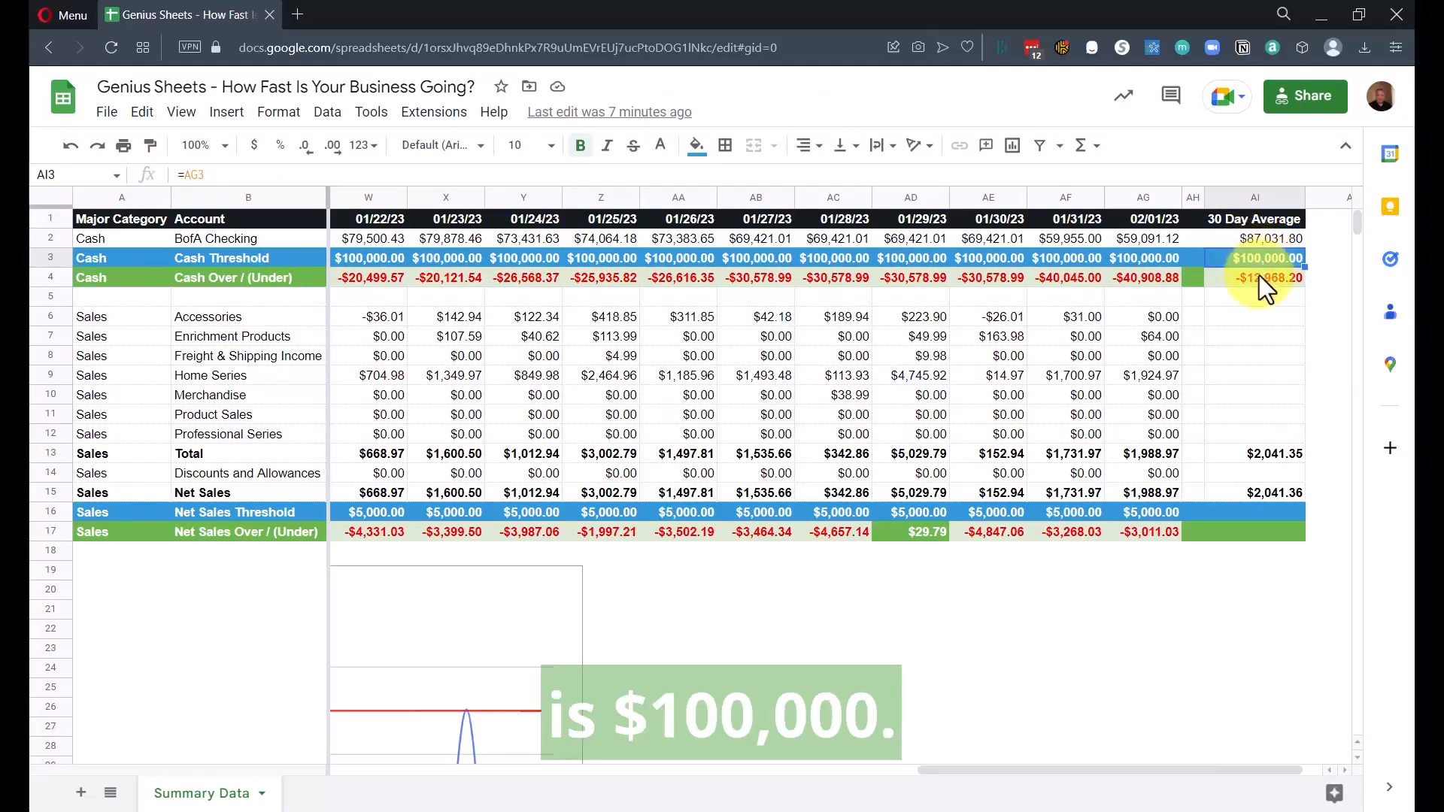
click(1256, 280)
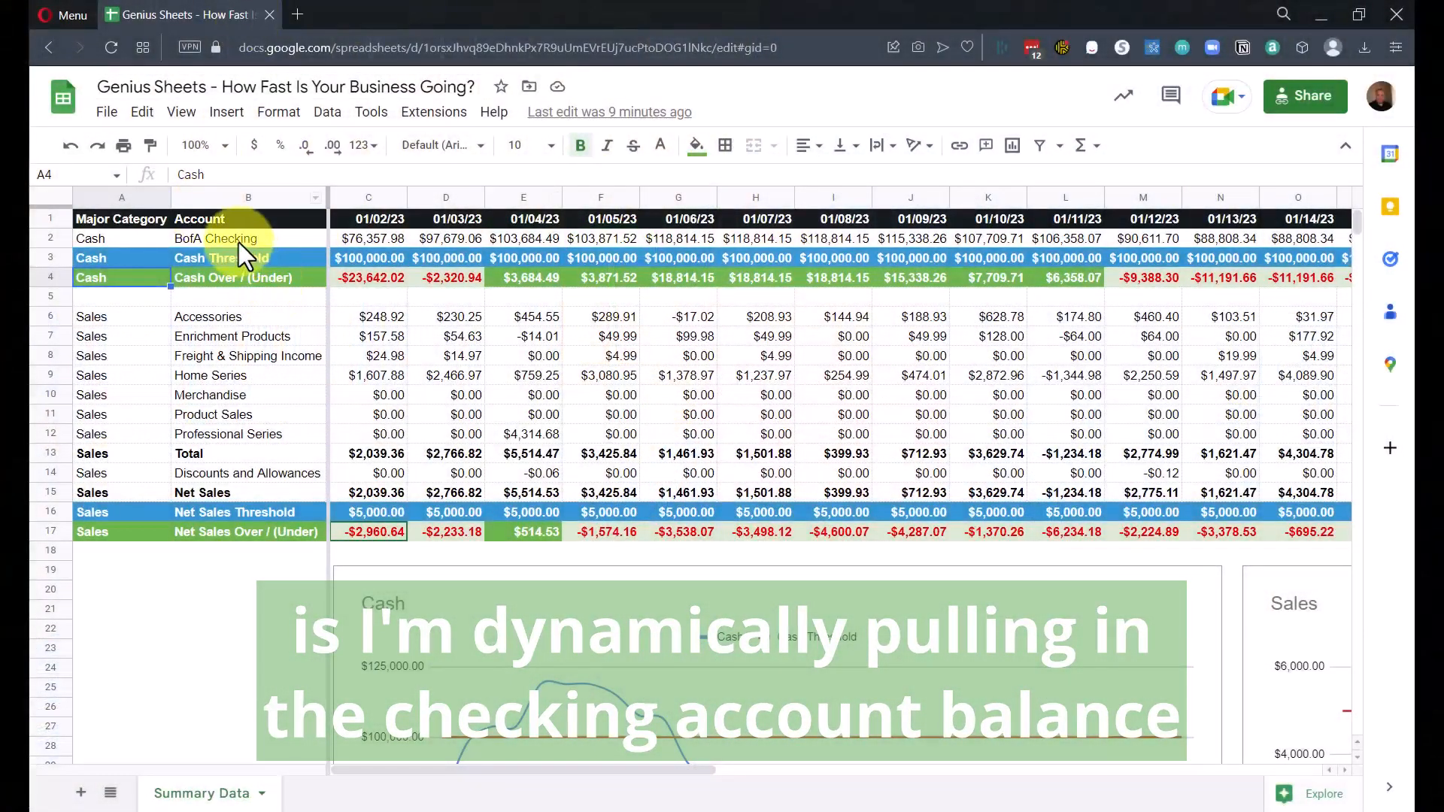
click(237, 239)
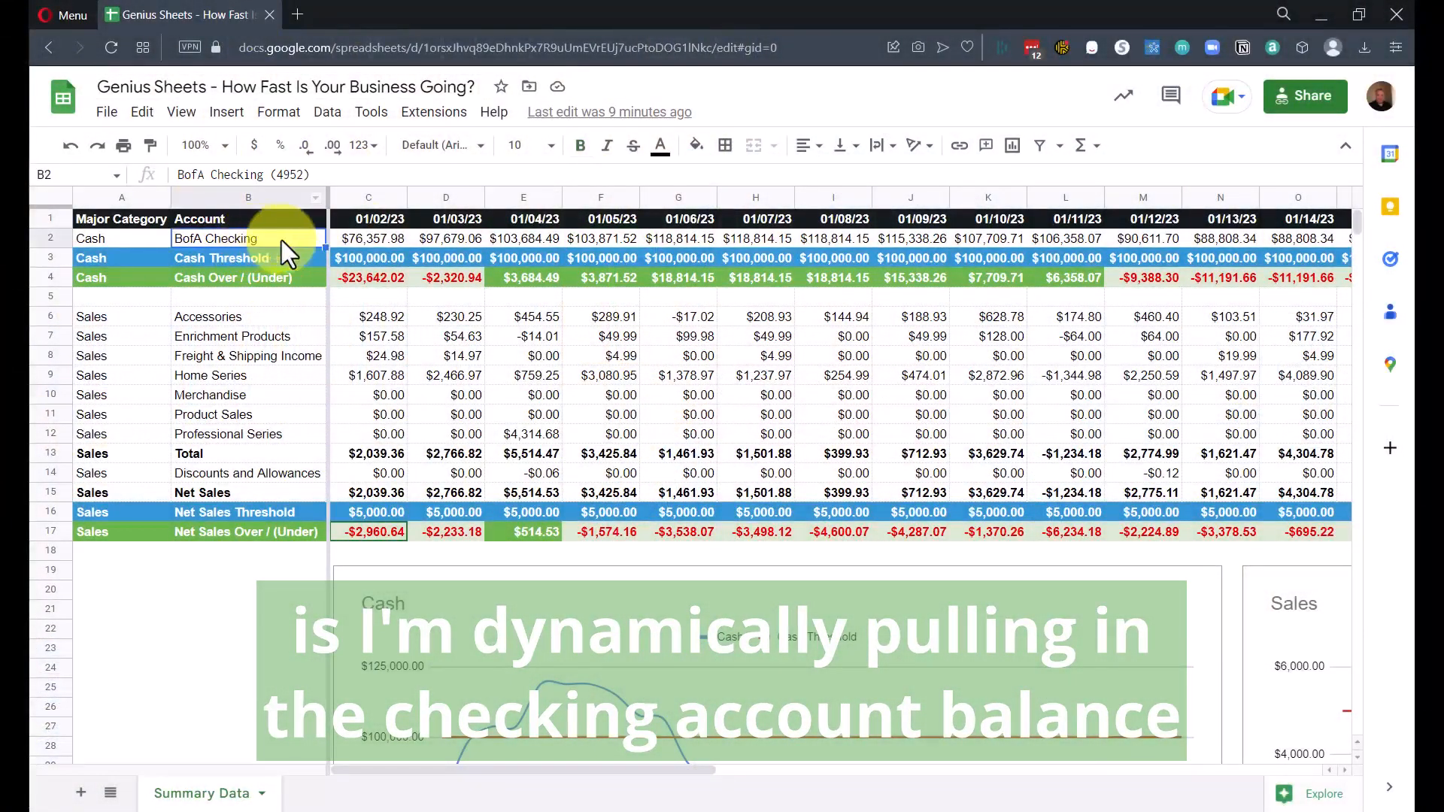
click(381, 242)
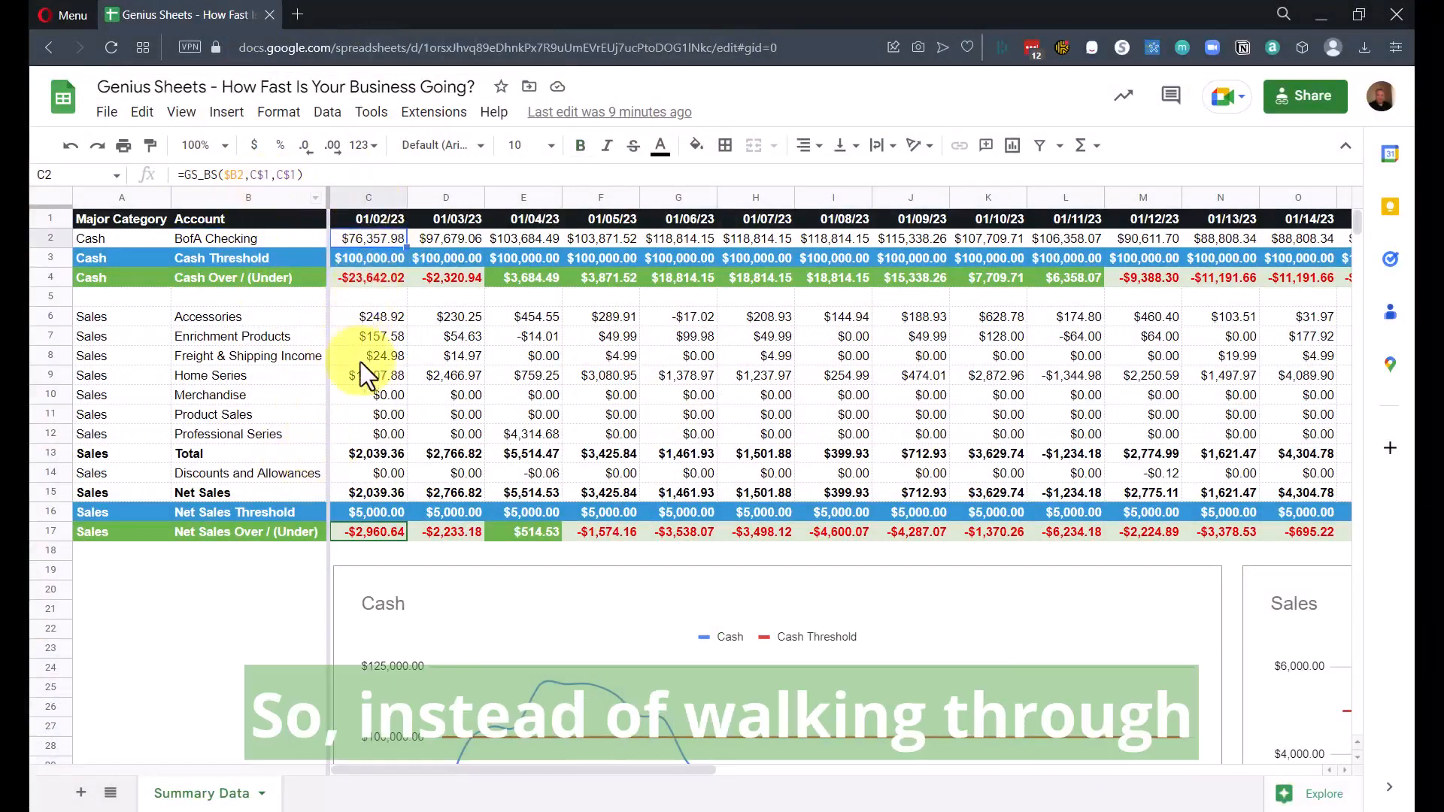
Add a new sheet, and copy the account names in B2:B17 of Summary Data.
click(81, 793)
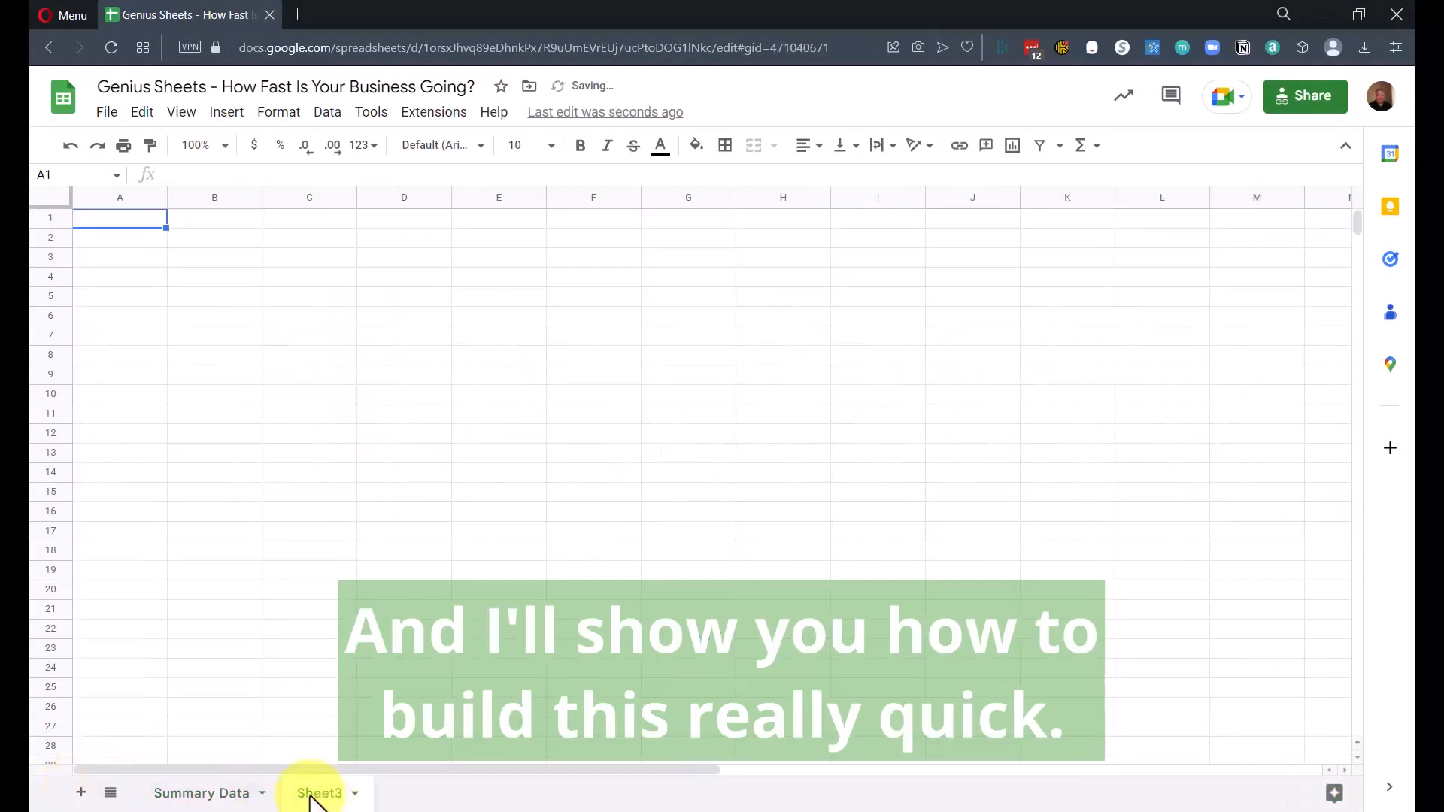
click(236, 797)
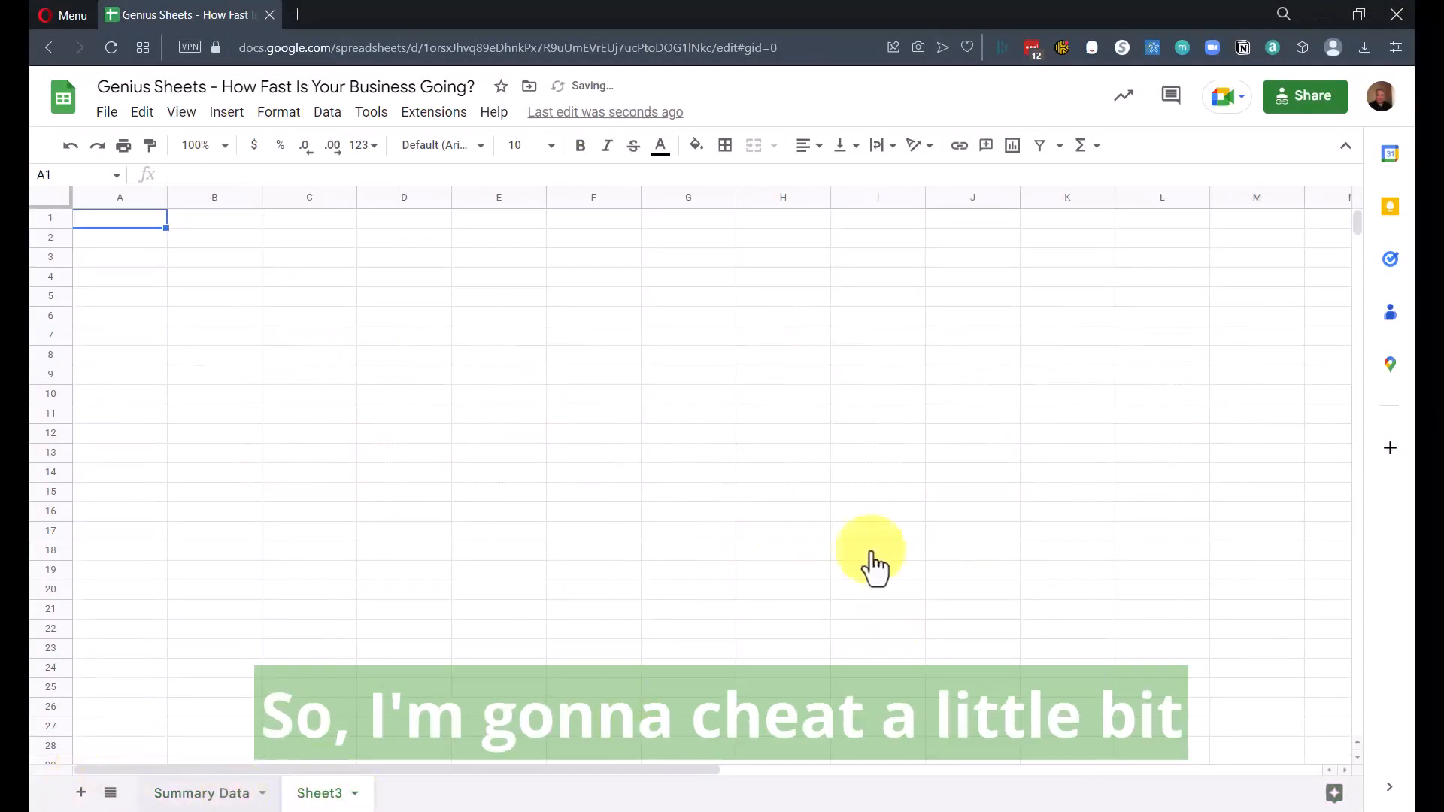
drag(226, 239, 222, 531)
key(ctrl+c)
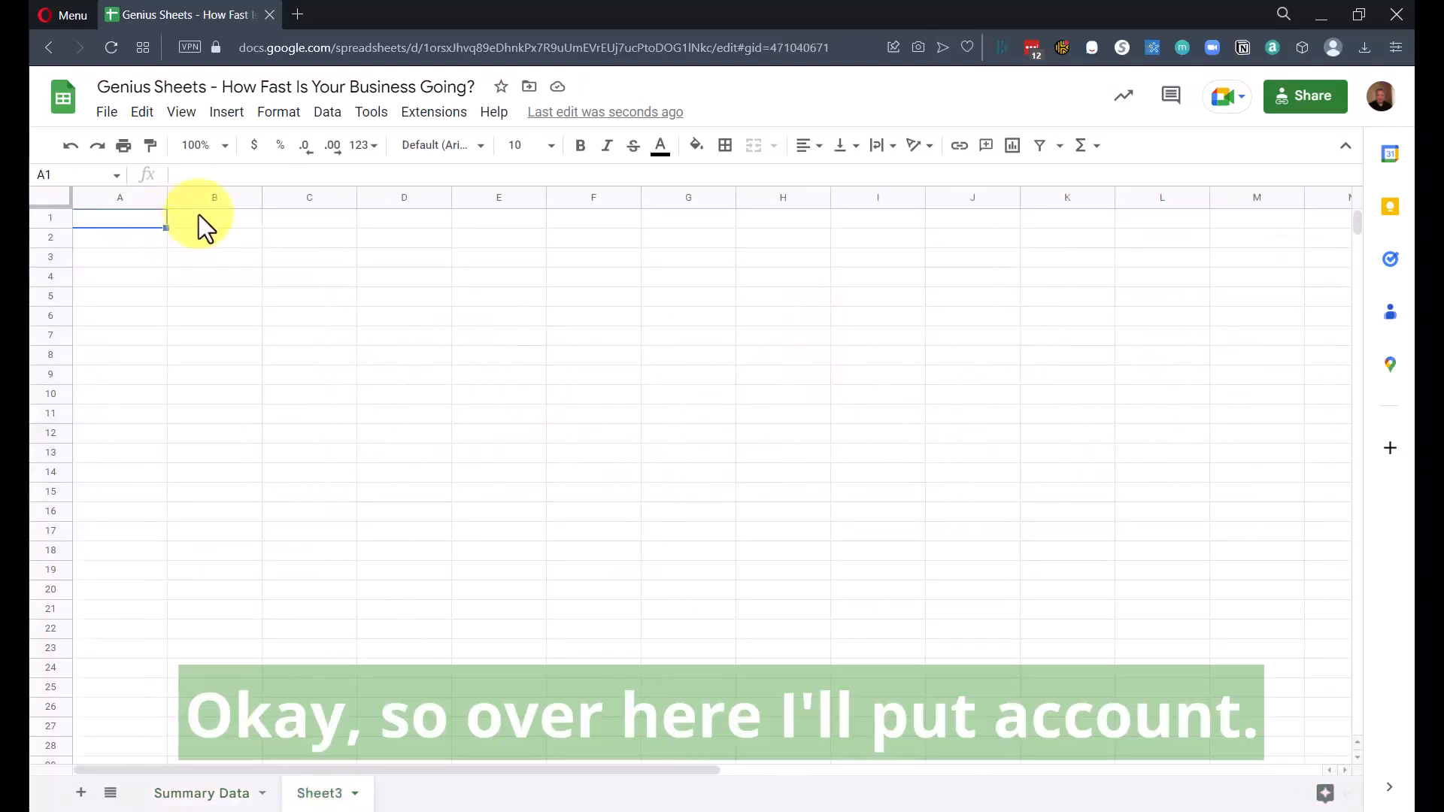
Enter the header Account in B1 of the new sheet and paste the copied account names as values from B2 down.
click(201, 224)
text(Account)
key(Return)
right_click(197, 233)
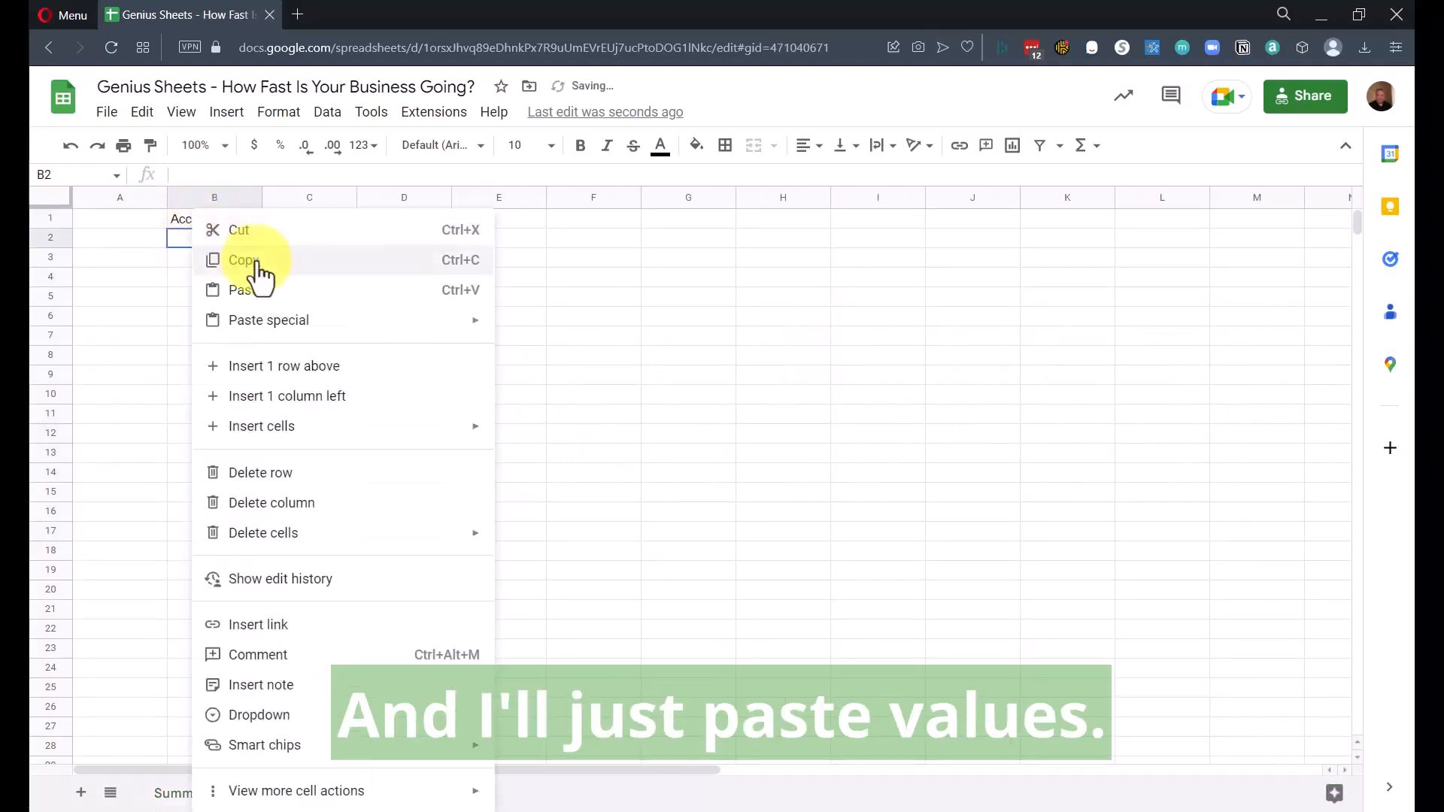
mouse_move(271, 322)
click(514, 331)
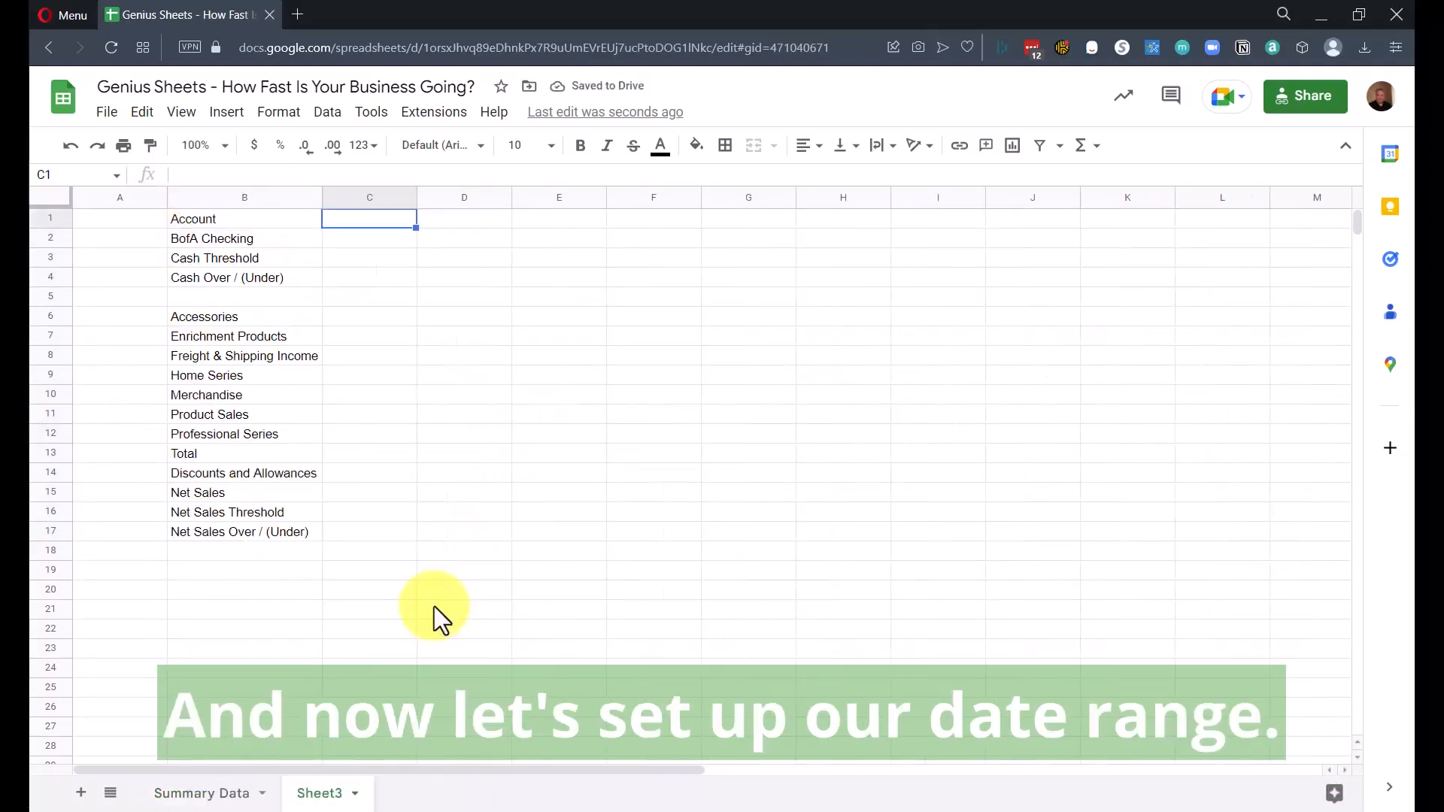
Enter the formula =today() in C1 as the start of the date range.
text(=toda)
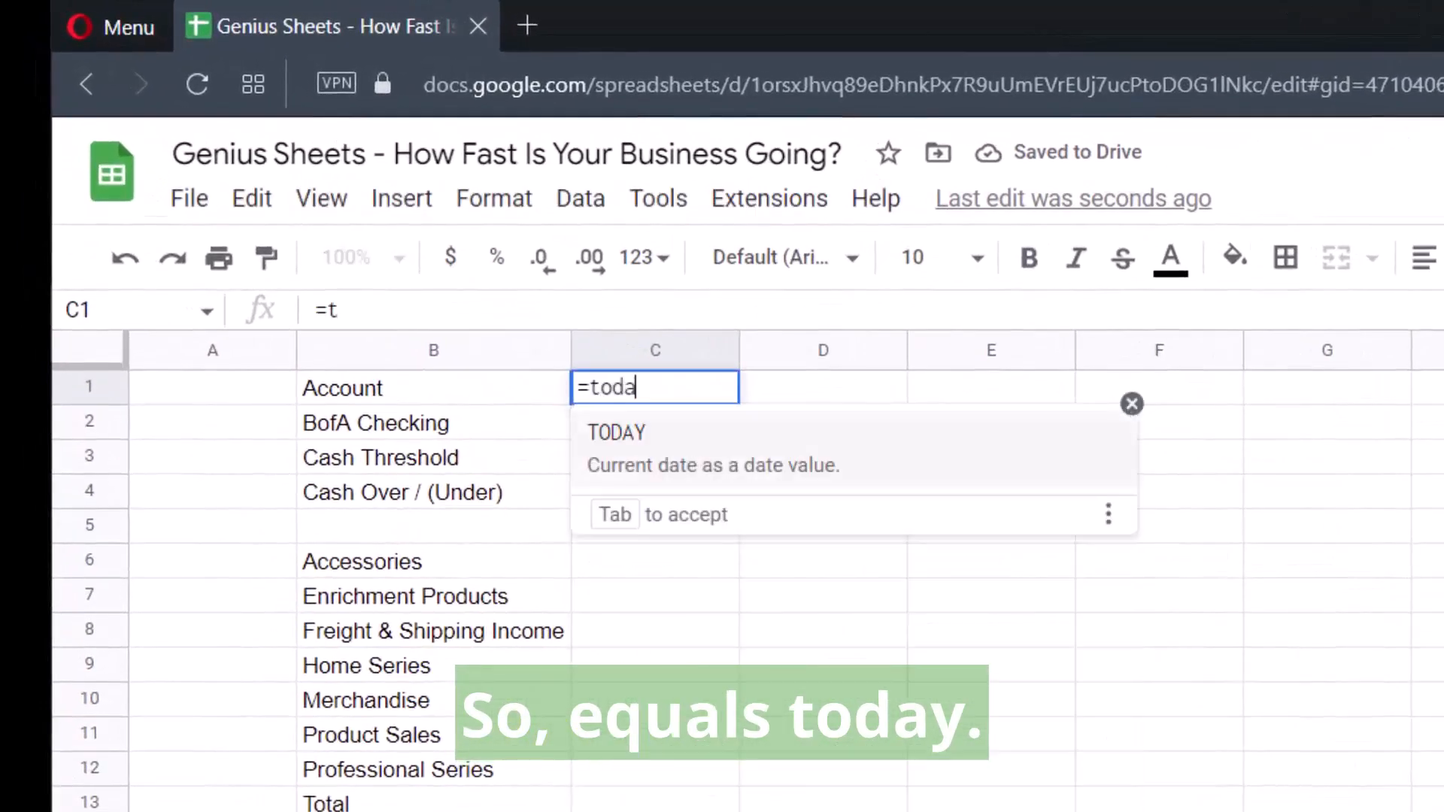
text(y())
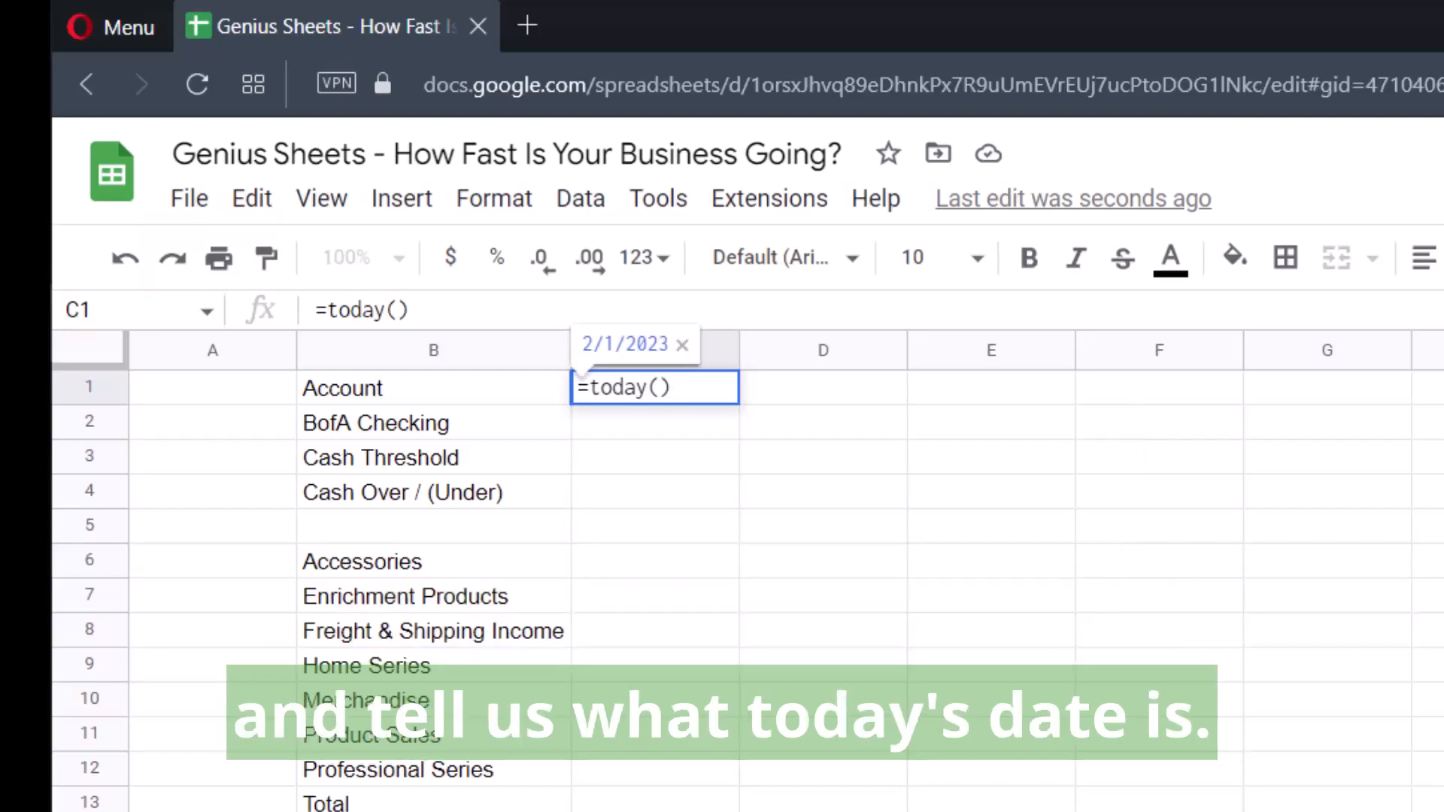
key(Return)
key(Up)
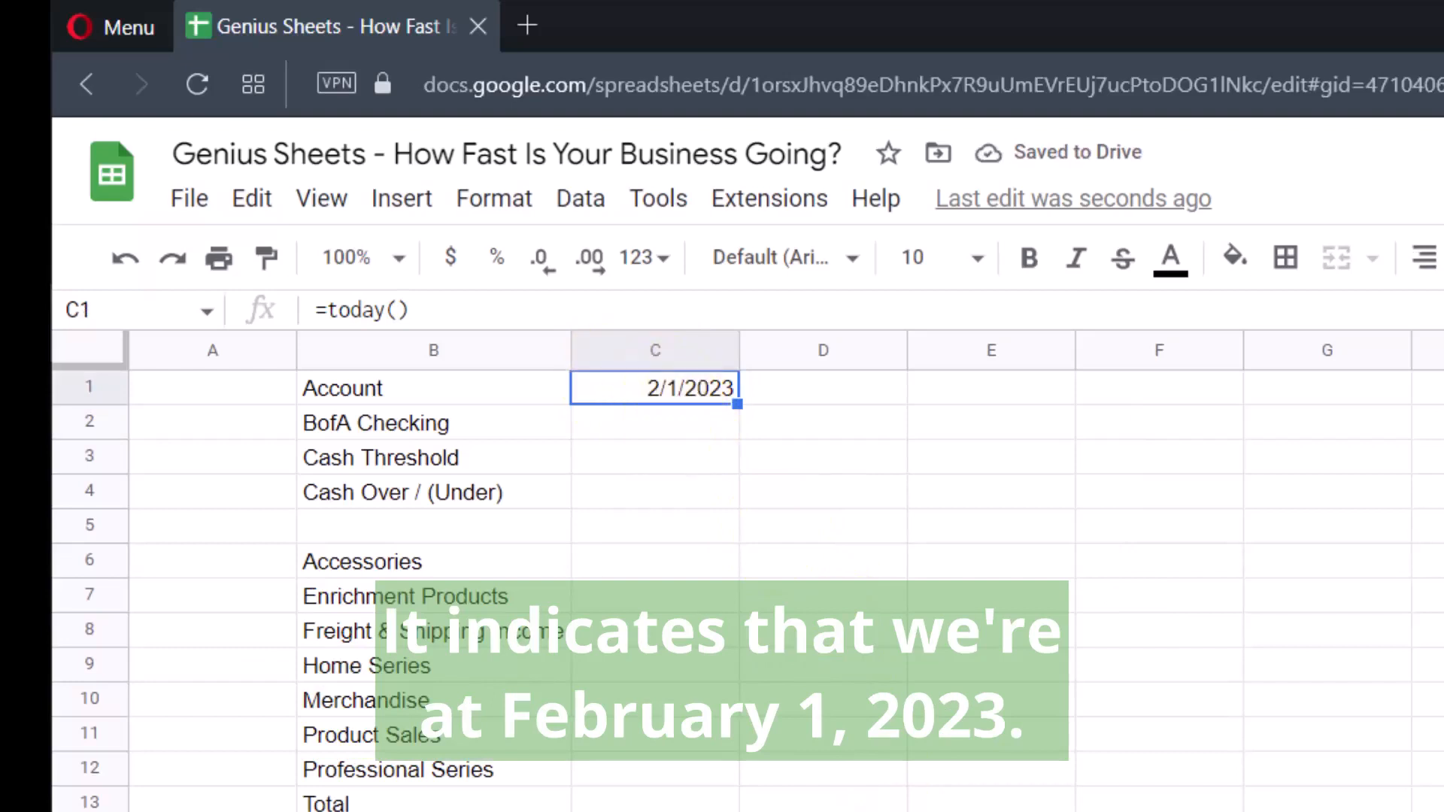
Extend the C1 formula to =today()-30 so the date range starts 30 days back.
click(441, 316)
text(-30)
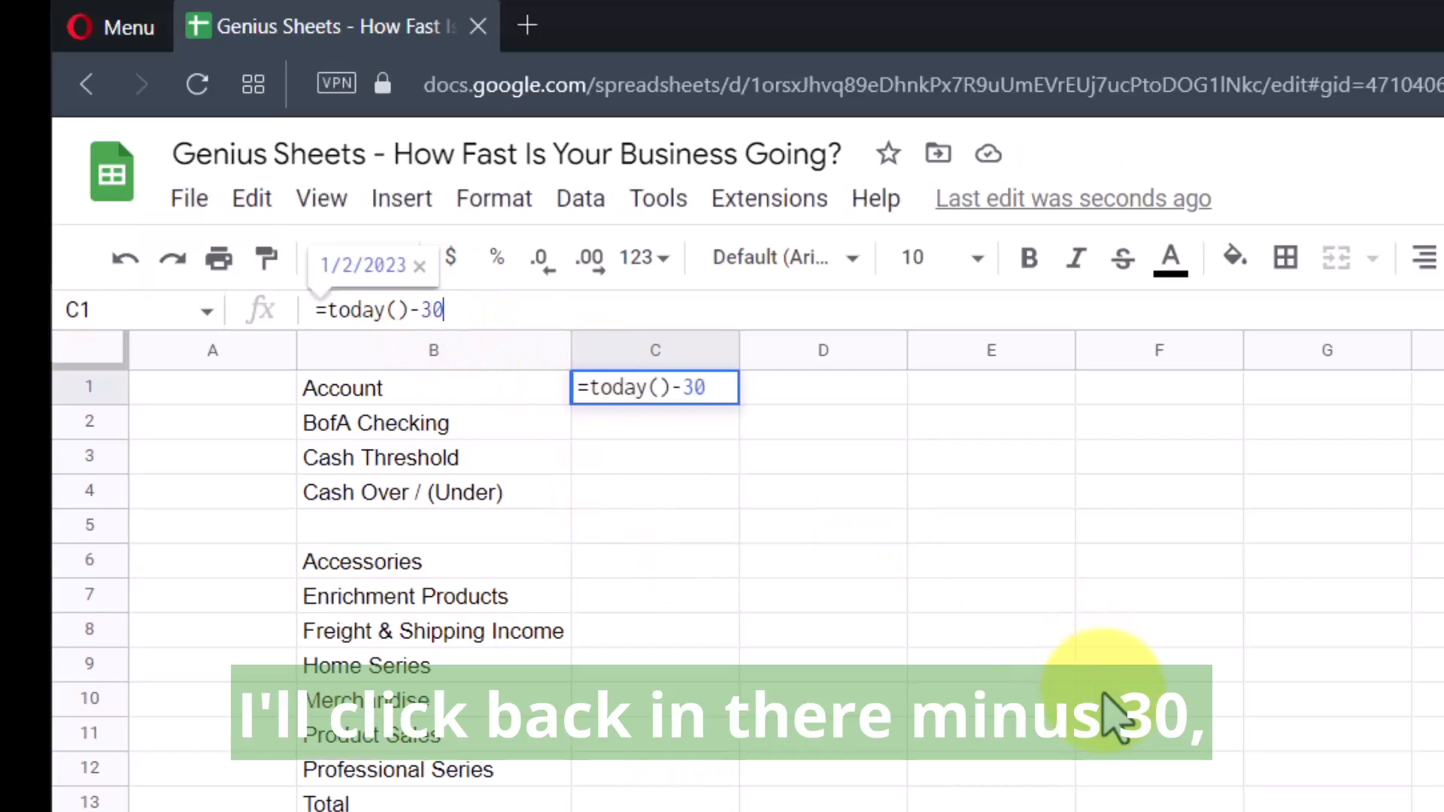
key(Return)
key(Up)
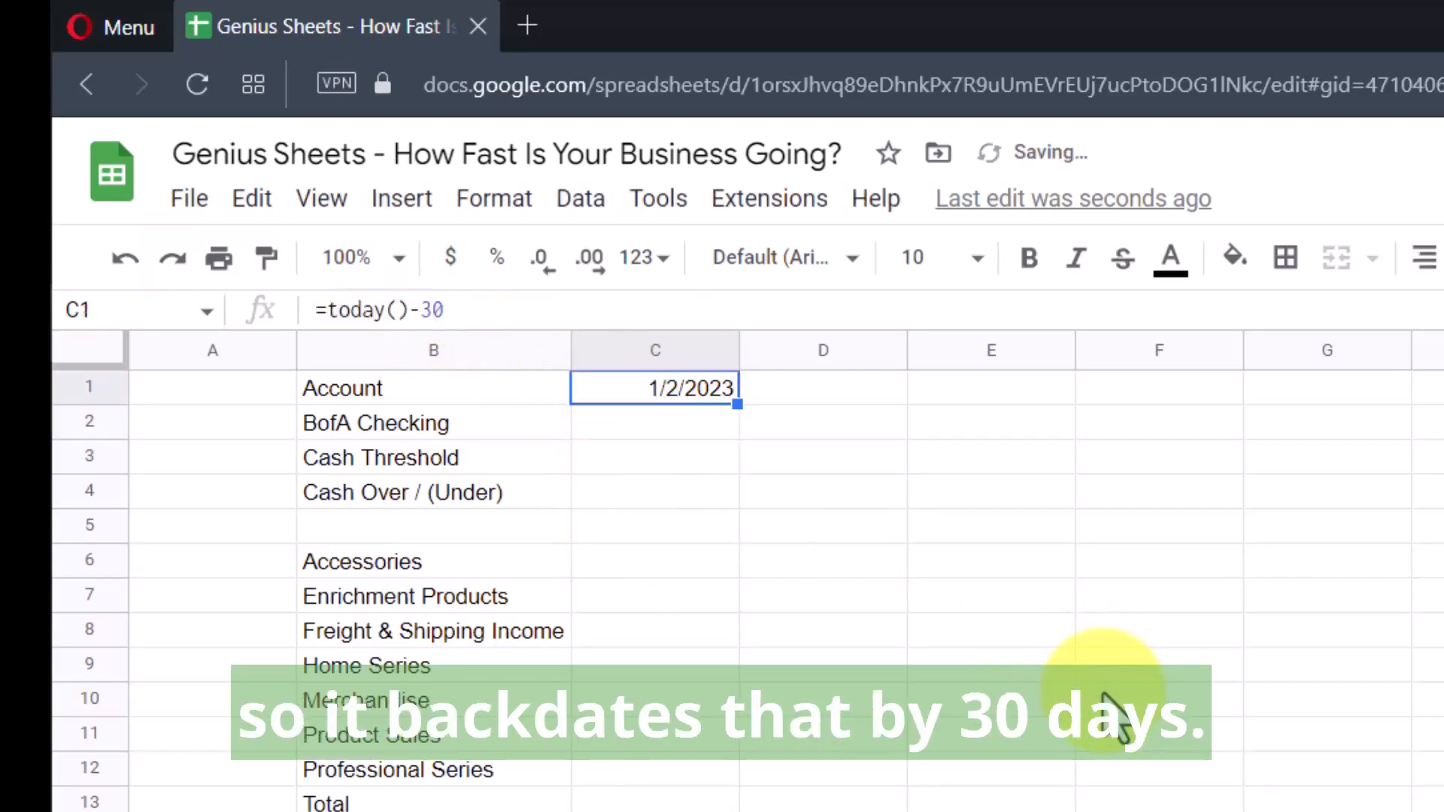
Enter =C1+1 in D1 for the following day's date.
key(Right)
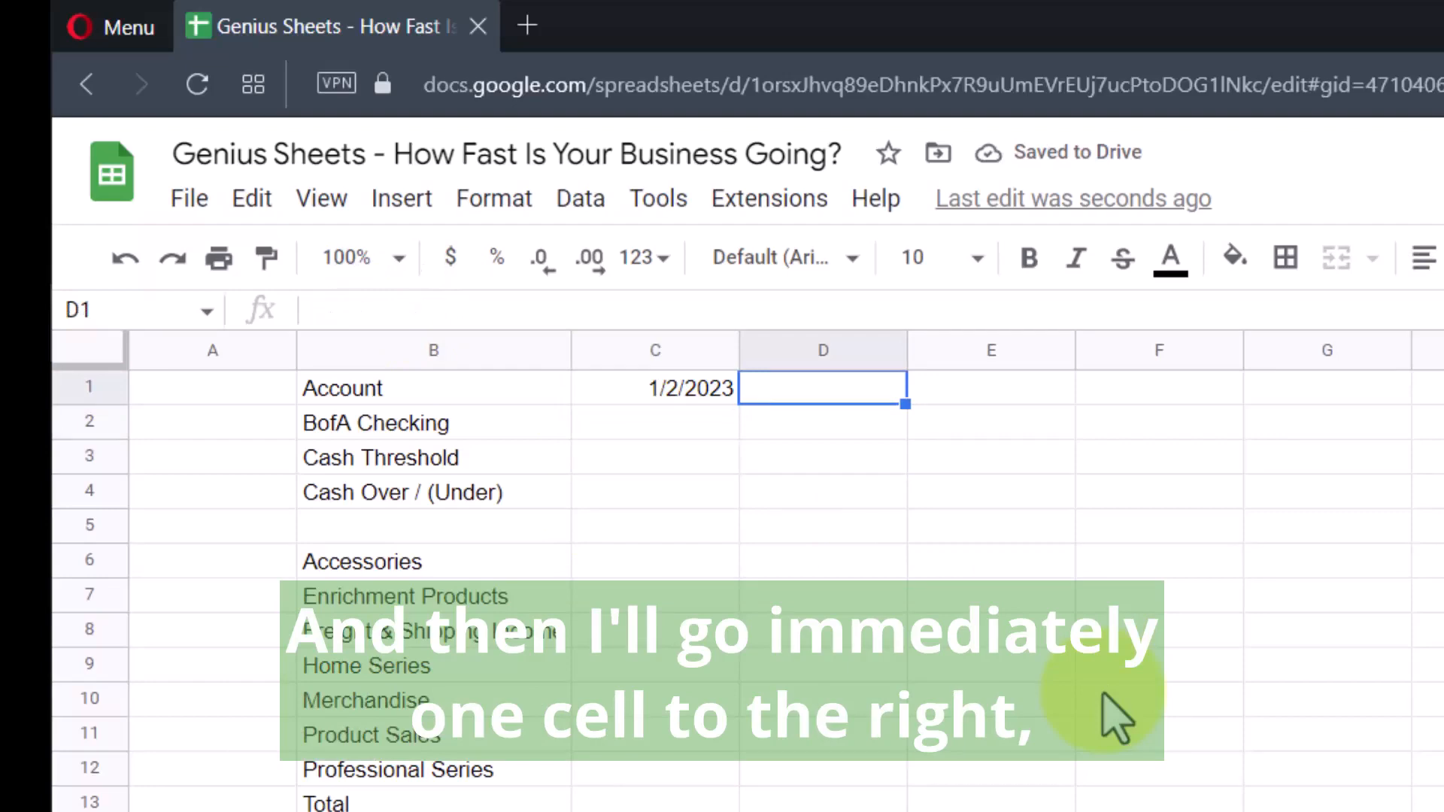
text(=)
key(Left)
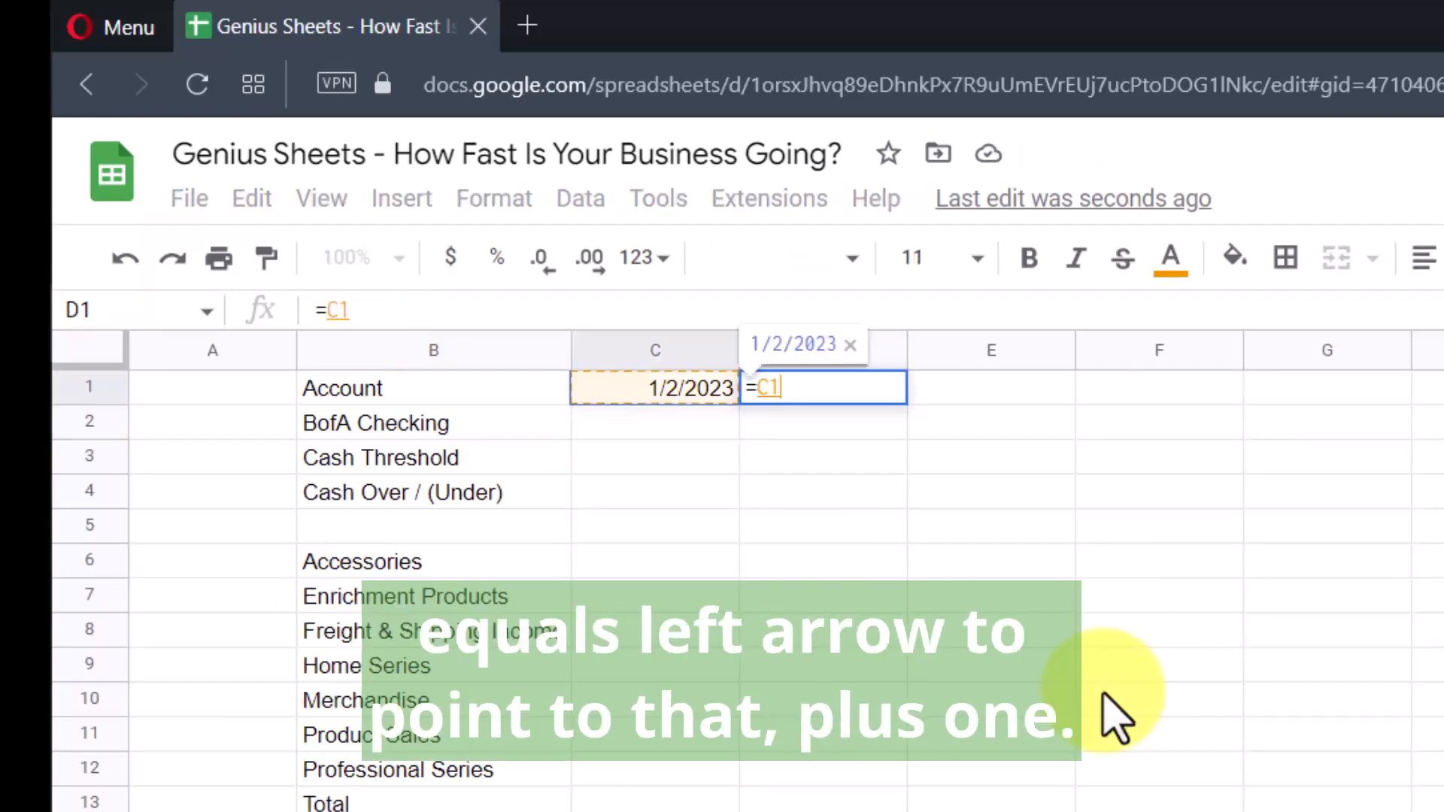
text(+1)
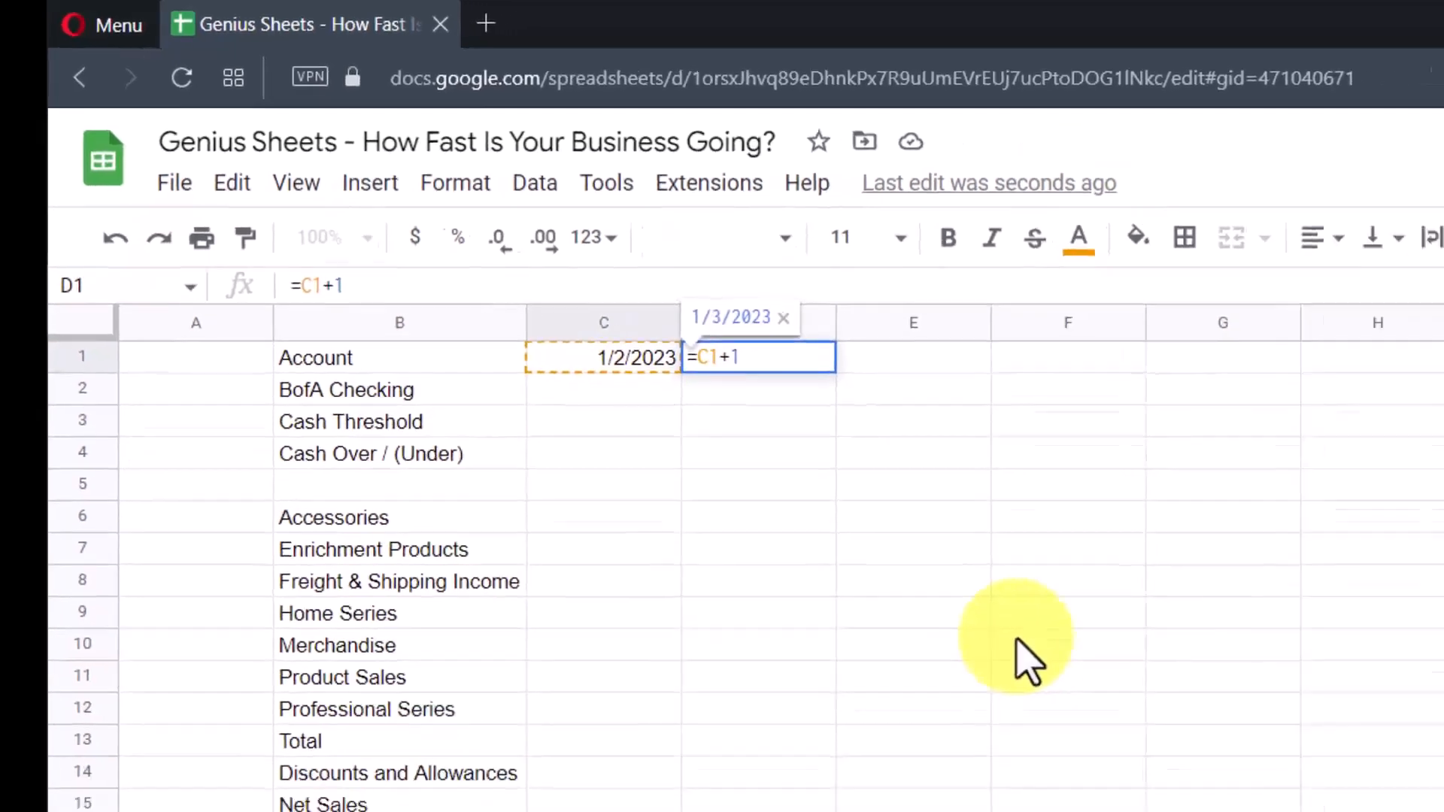
key(Return)
key(Up)
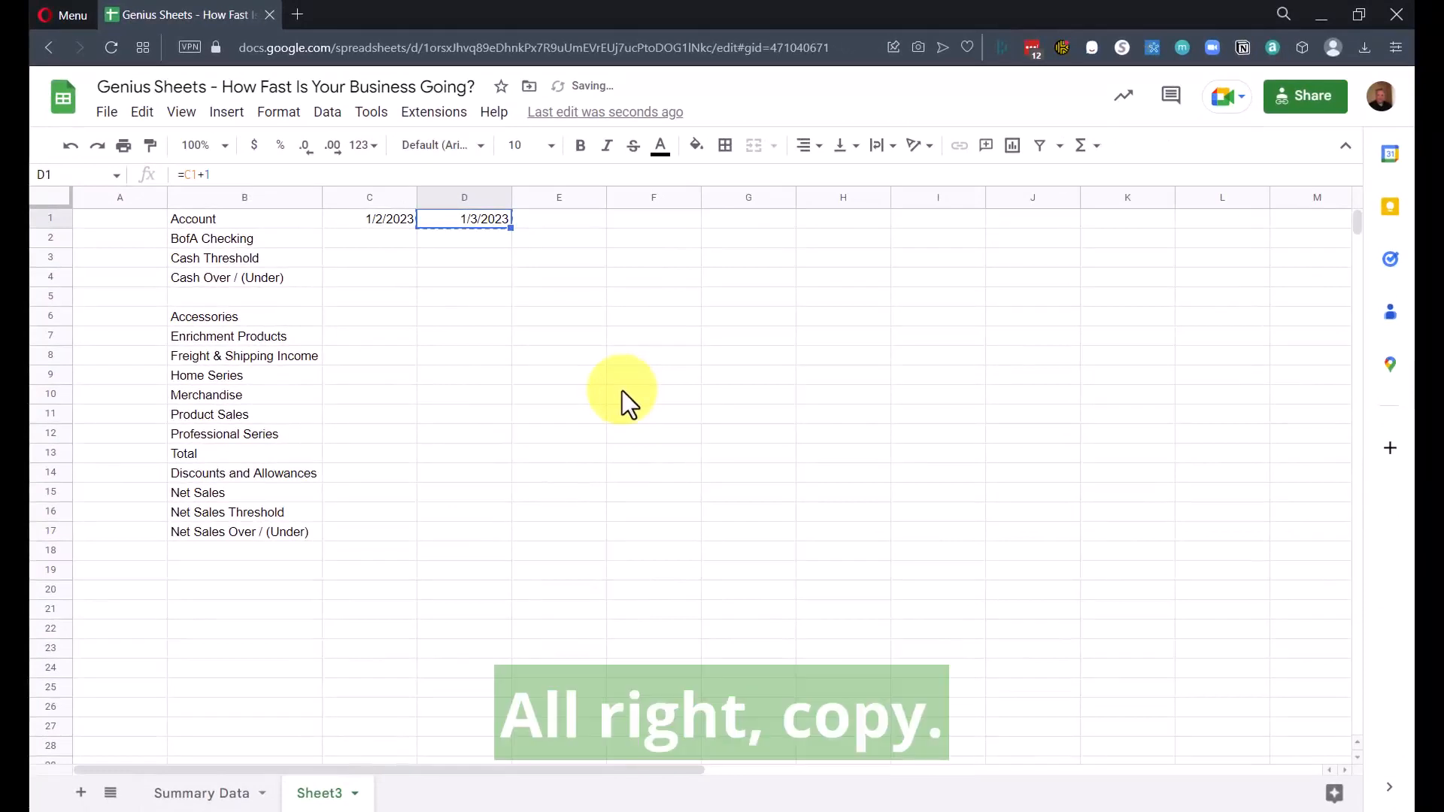
Copy the D1 date formula across row 1 through Z1.
key(ctrl+shift+Right)
key(ctrl+shift+Left)
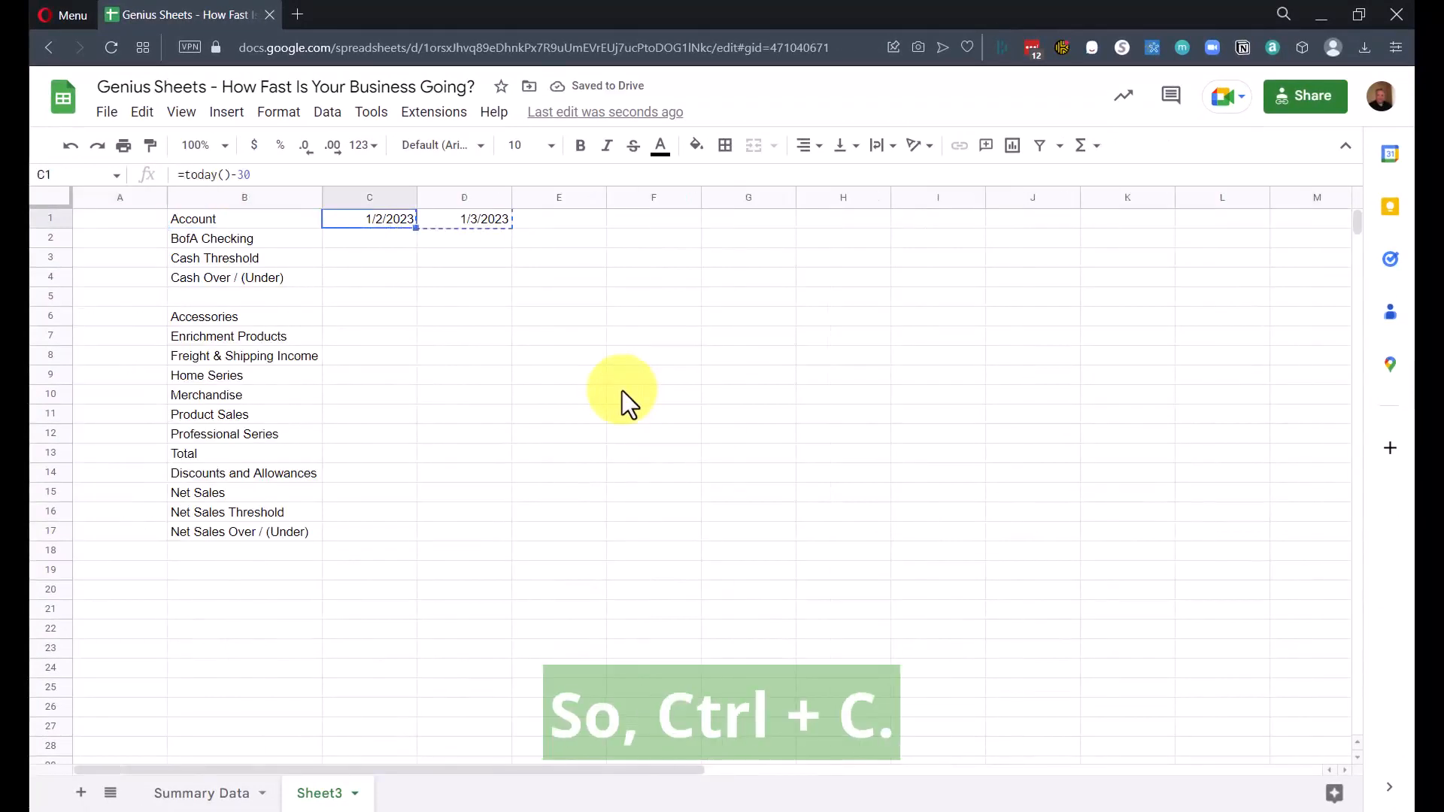
key(ctrl+c)
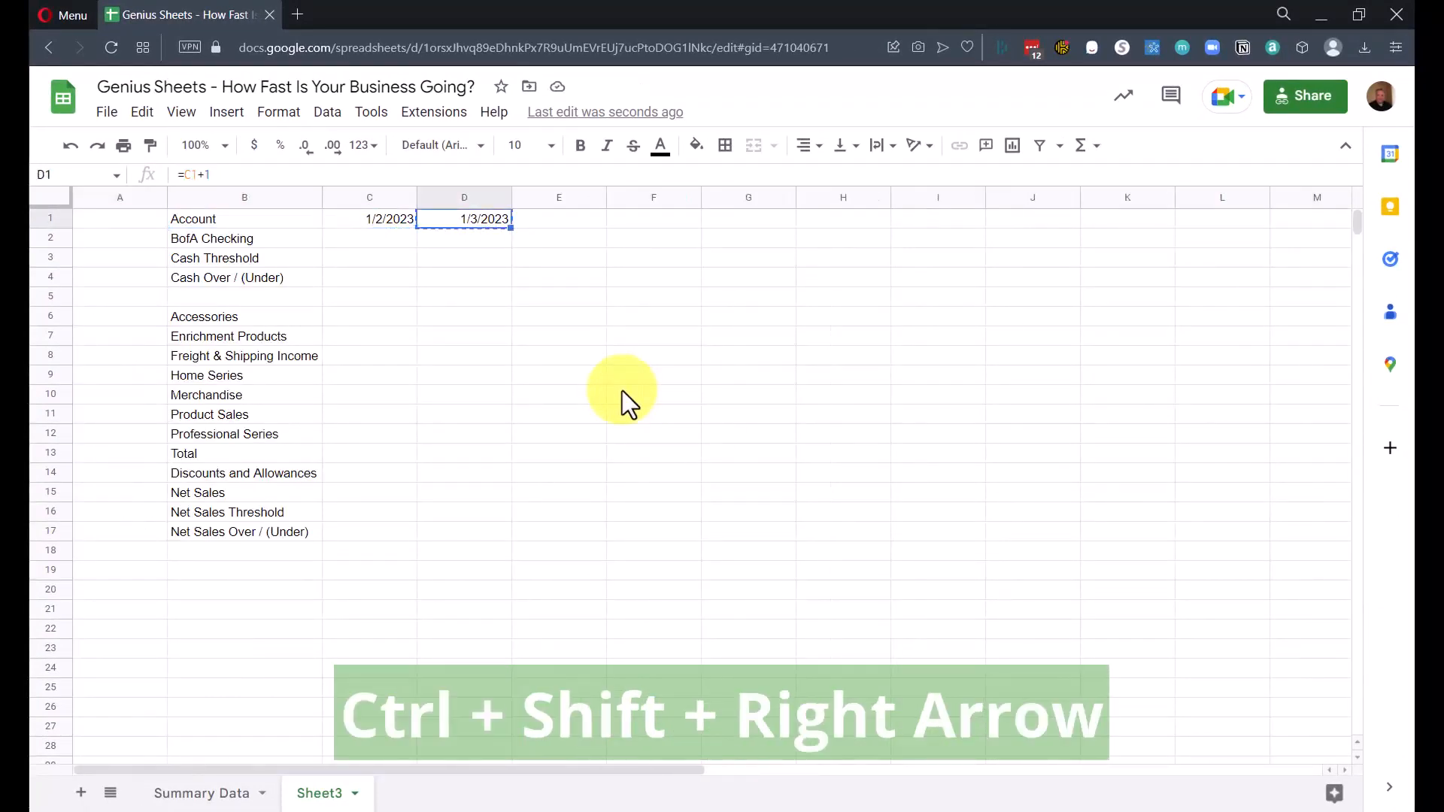
key(ctrl+shift+Right)
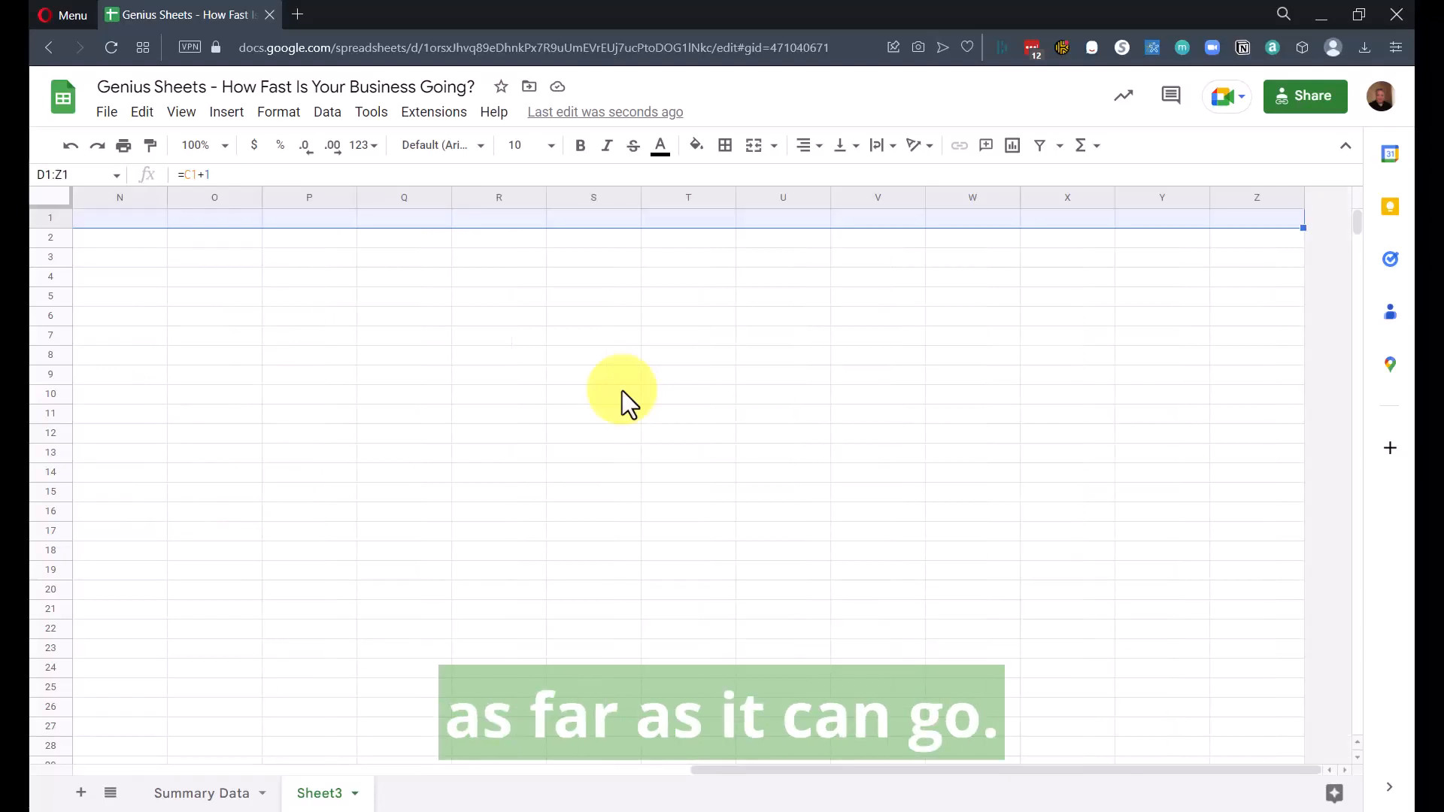
key(ctrl+v)
key(ctrl+Right)
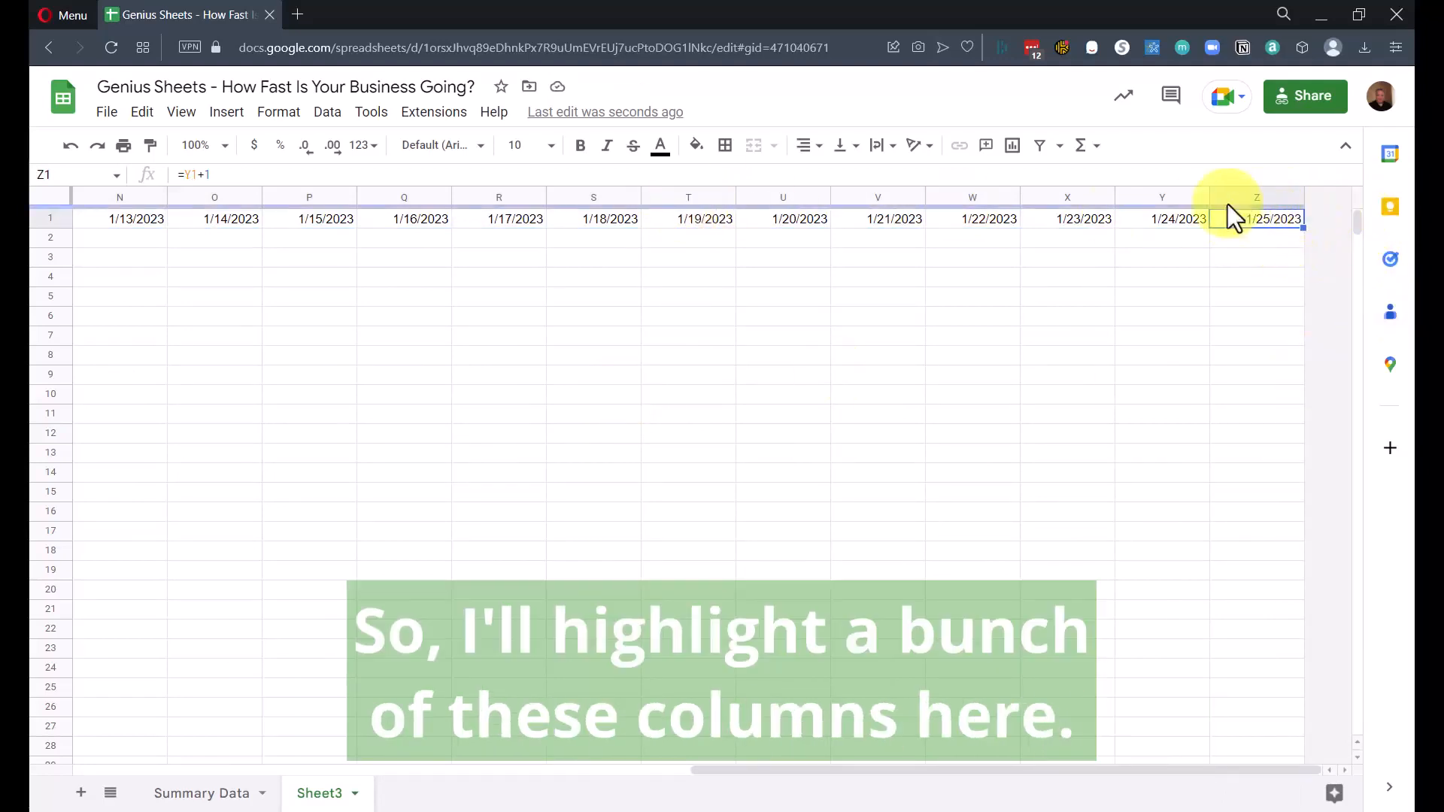
Insert 7 columns to the right of column Z, based on columns T through Z.
drag(668, 197, 1151, 196)
right_click(1151, 196)
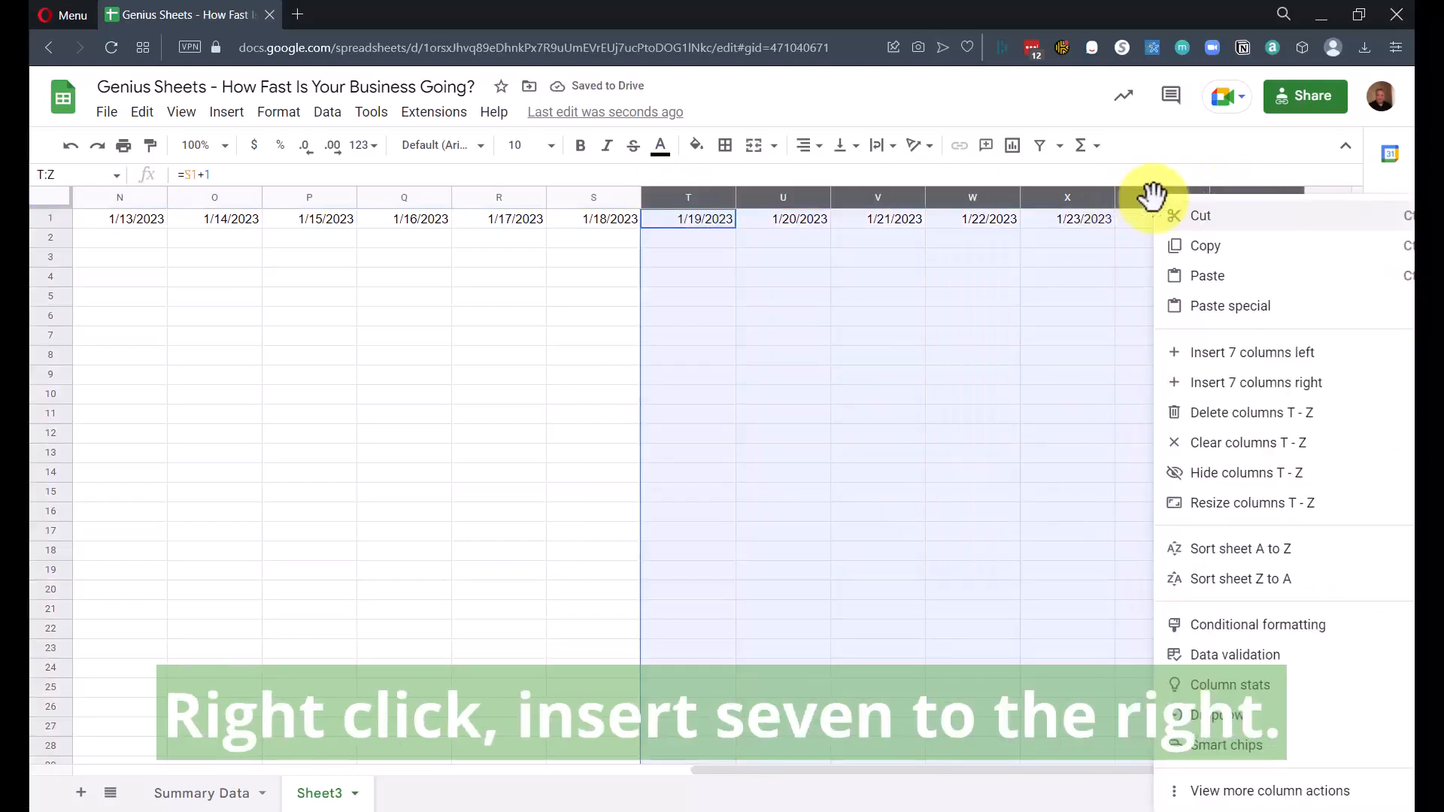
click(1224, 385)
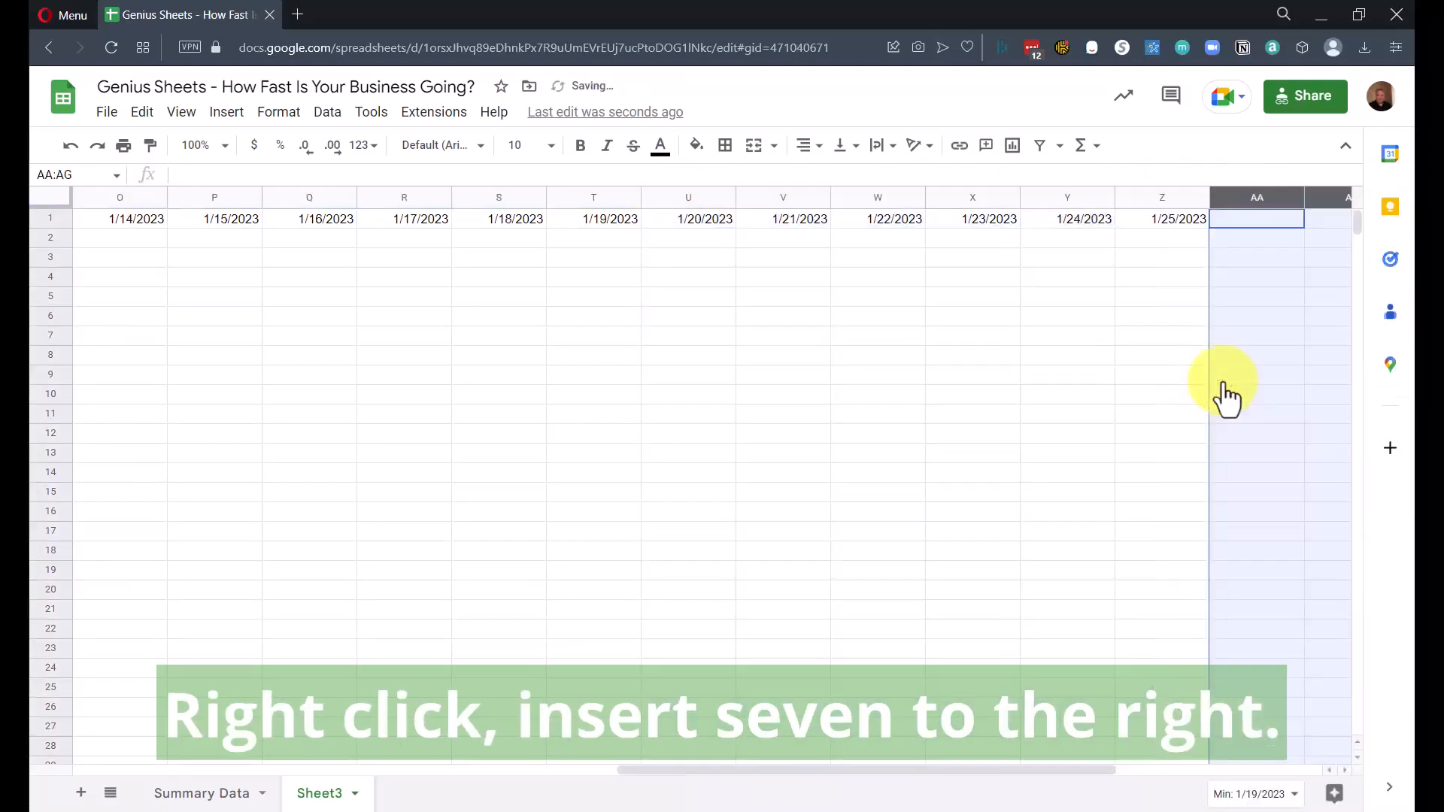
Copy the date formula from Z1 across row 1 through AG1.
click(1170, 222)
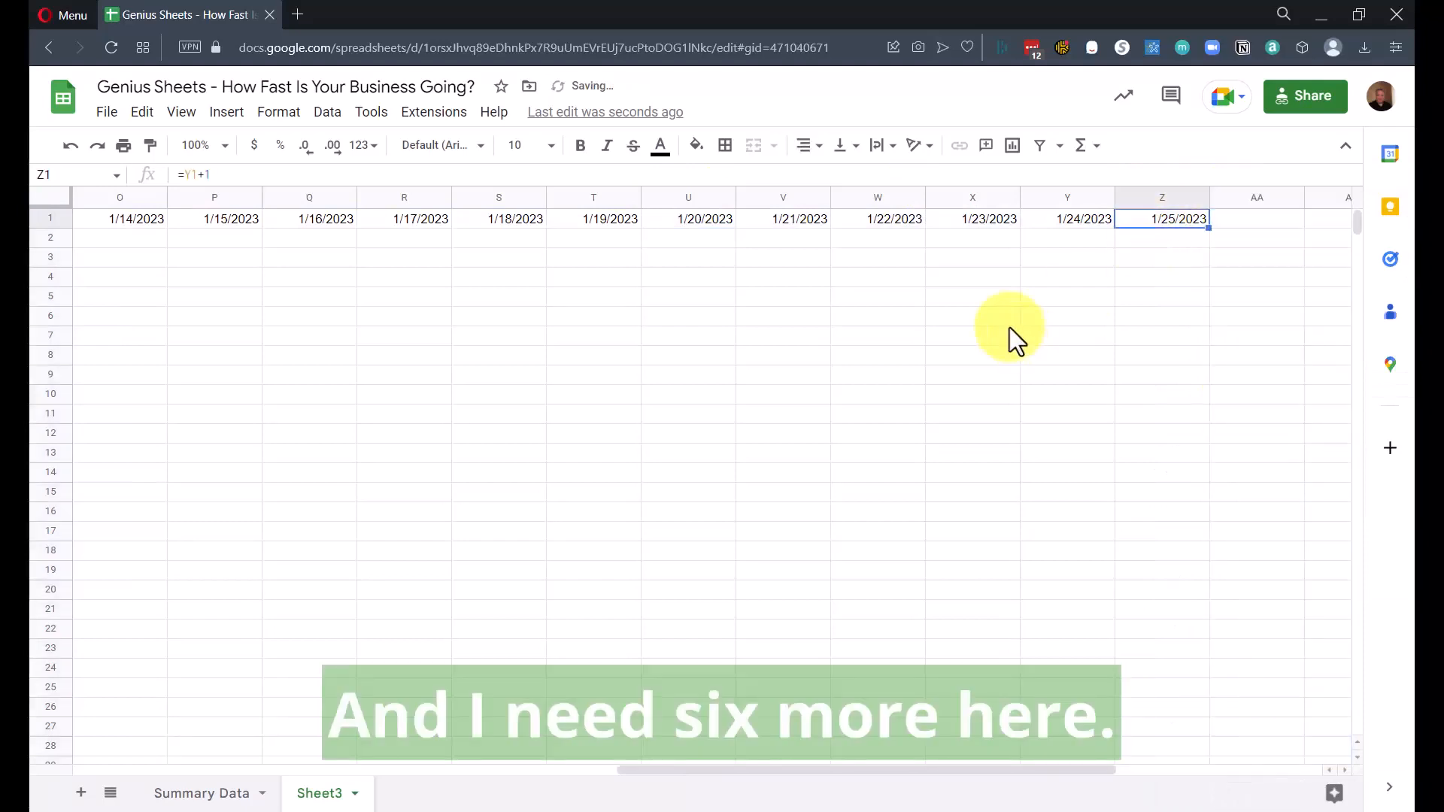
key(shift+Right)
key(shift+Right)
key(shift+Right)
key(shift+Right)
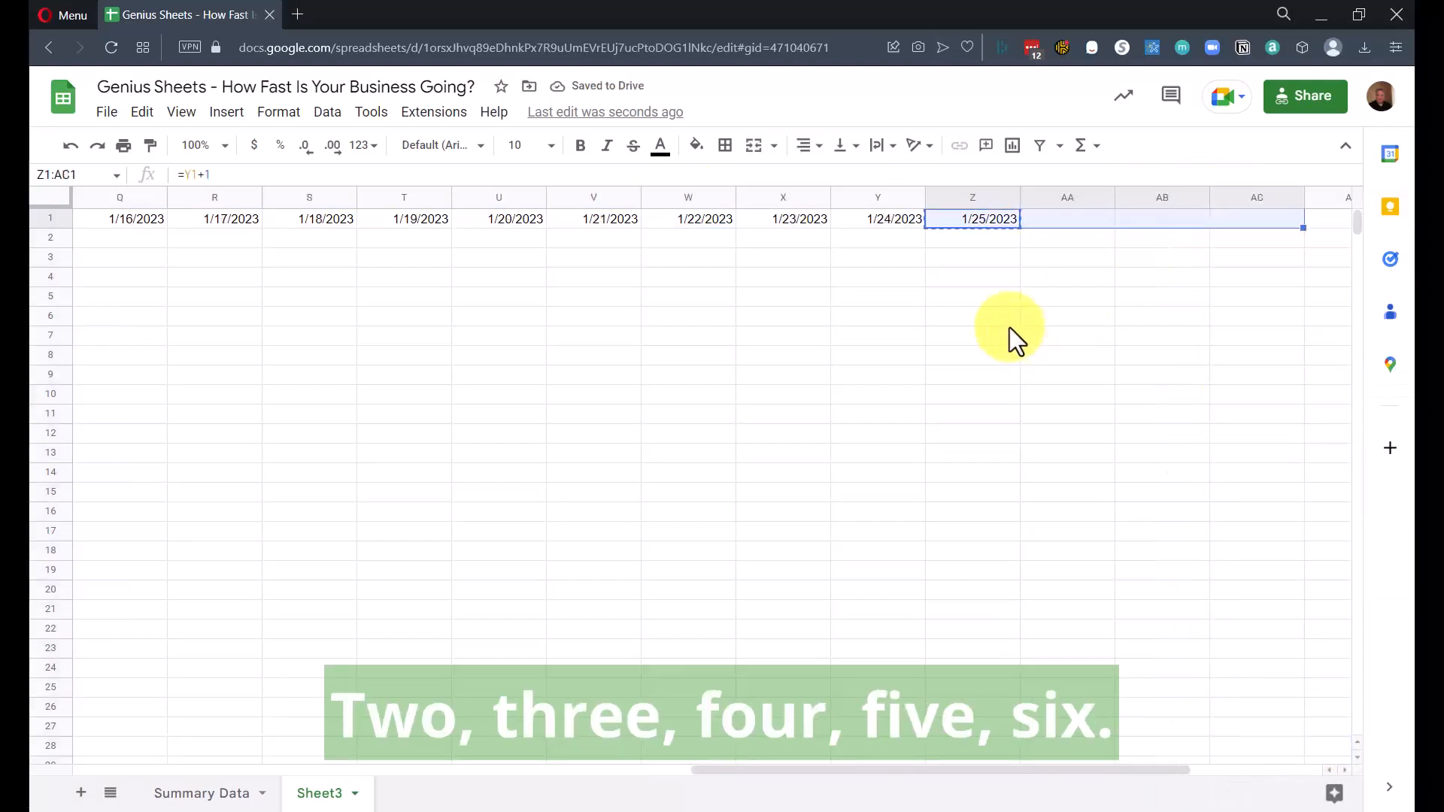
key(shift+Right)
key(ctrl+v)
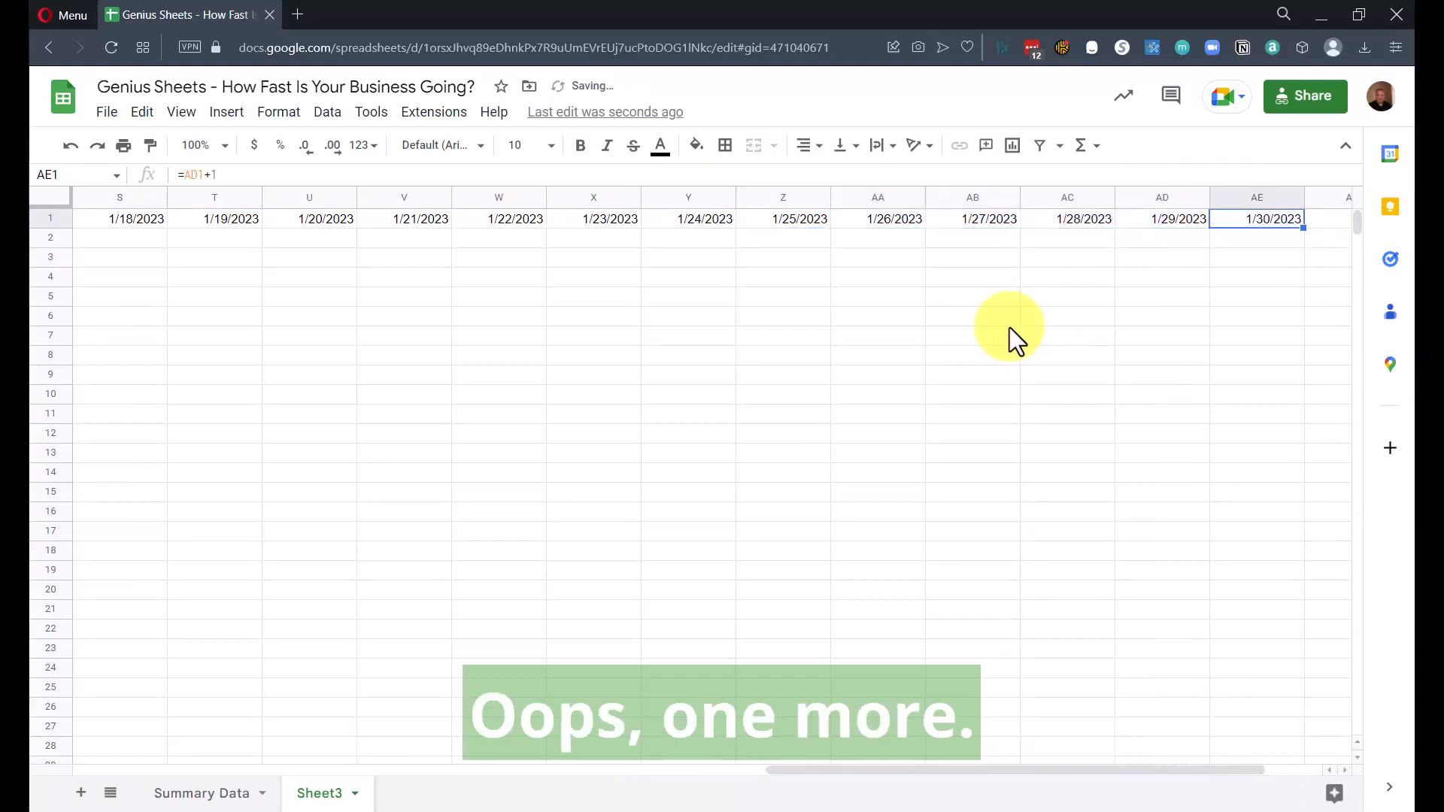
key(Right)
key(ctrl+v)
key(Right)
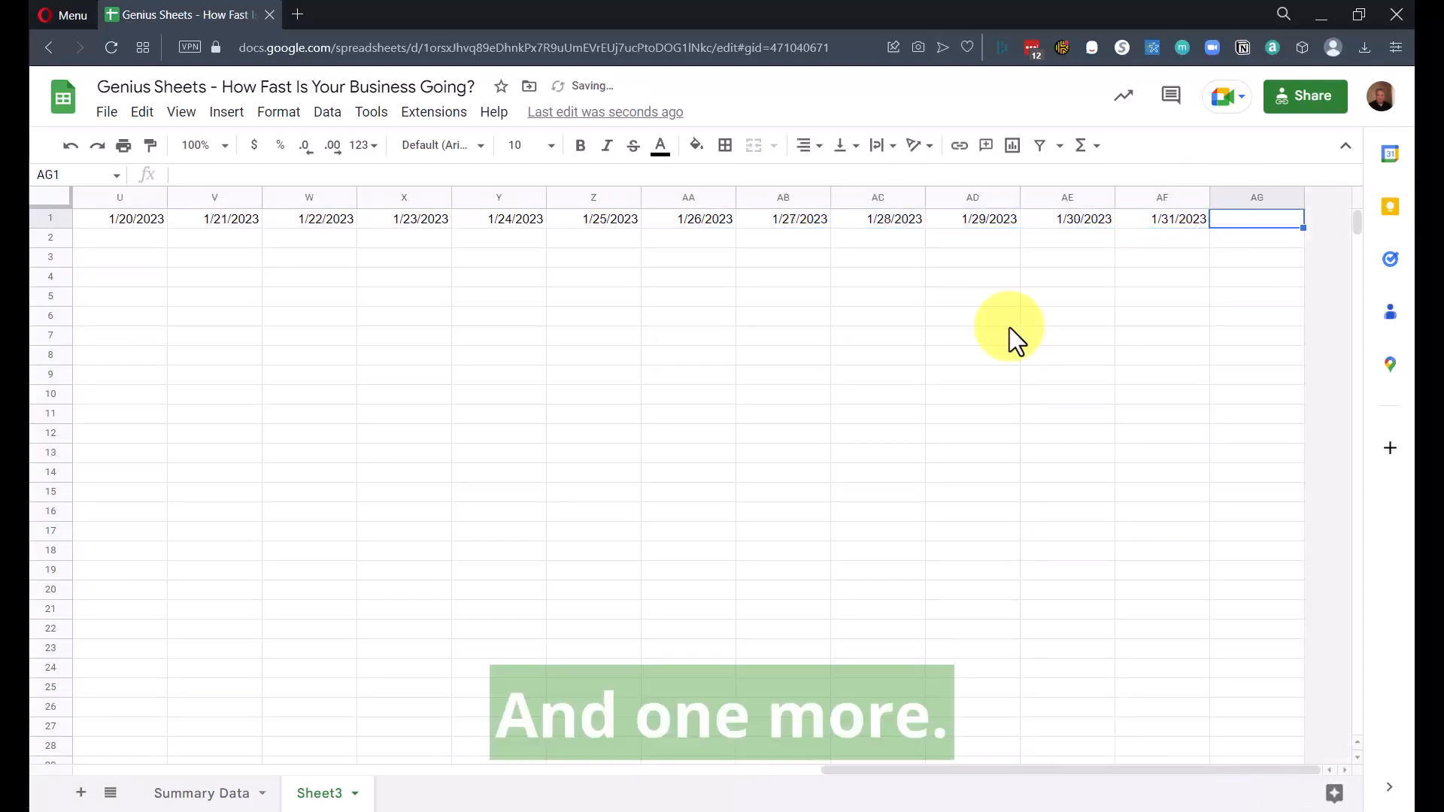
key(ctrl+v)
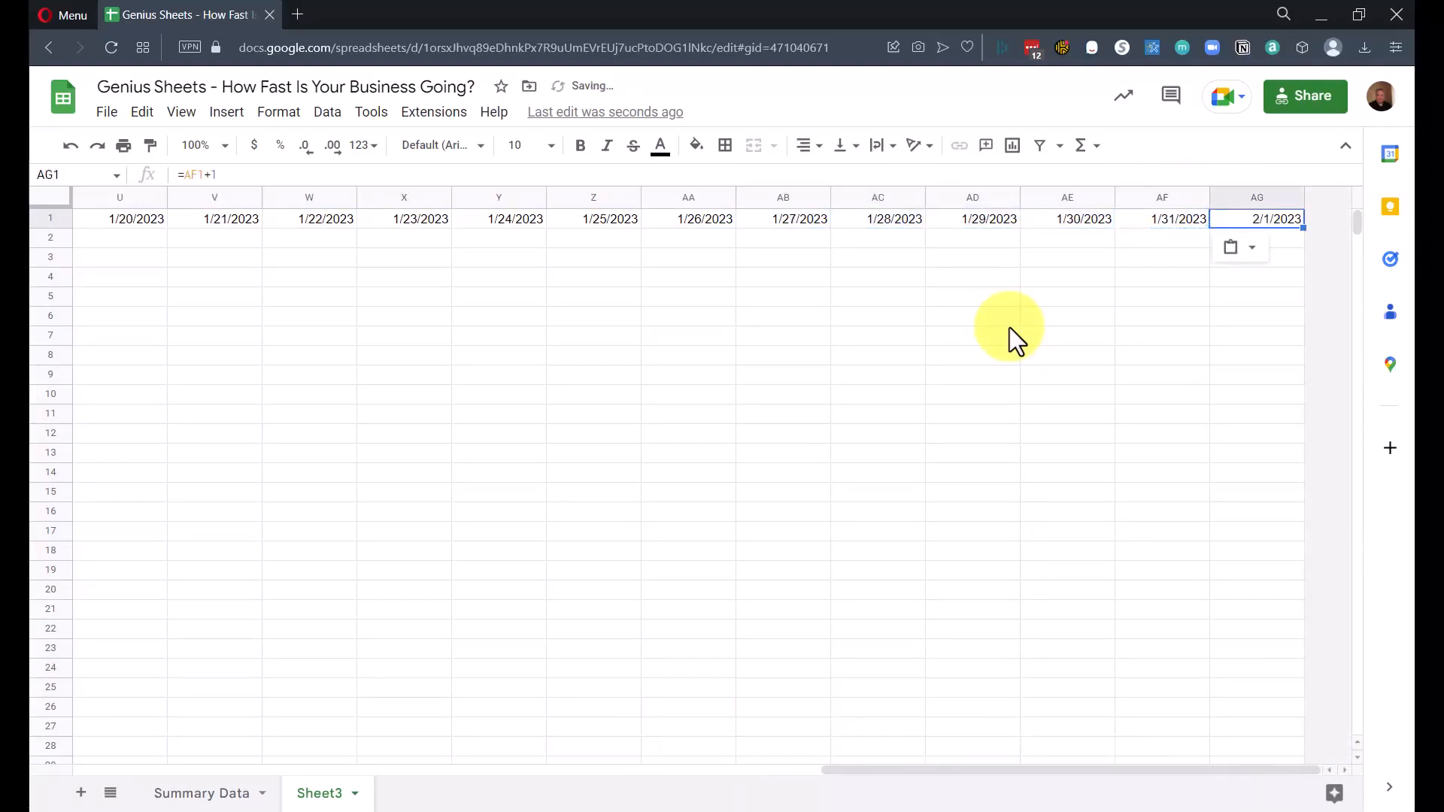
click(1222, 198)
right_click(1221, 197)
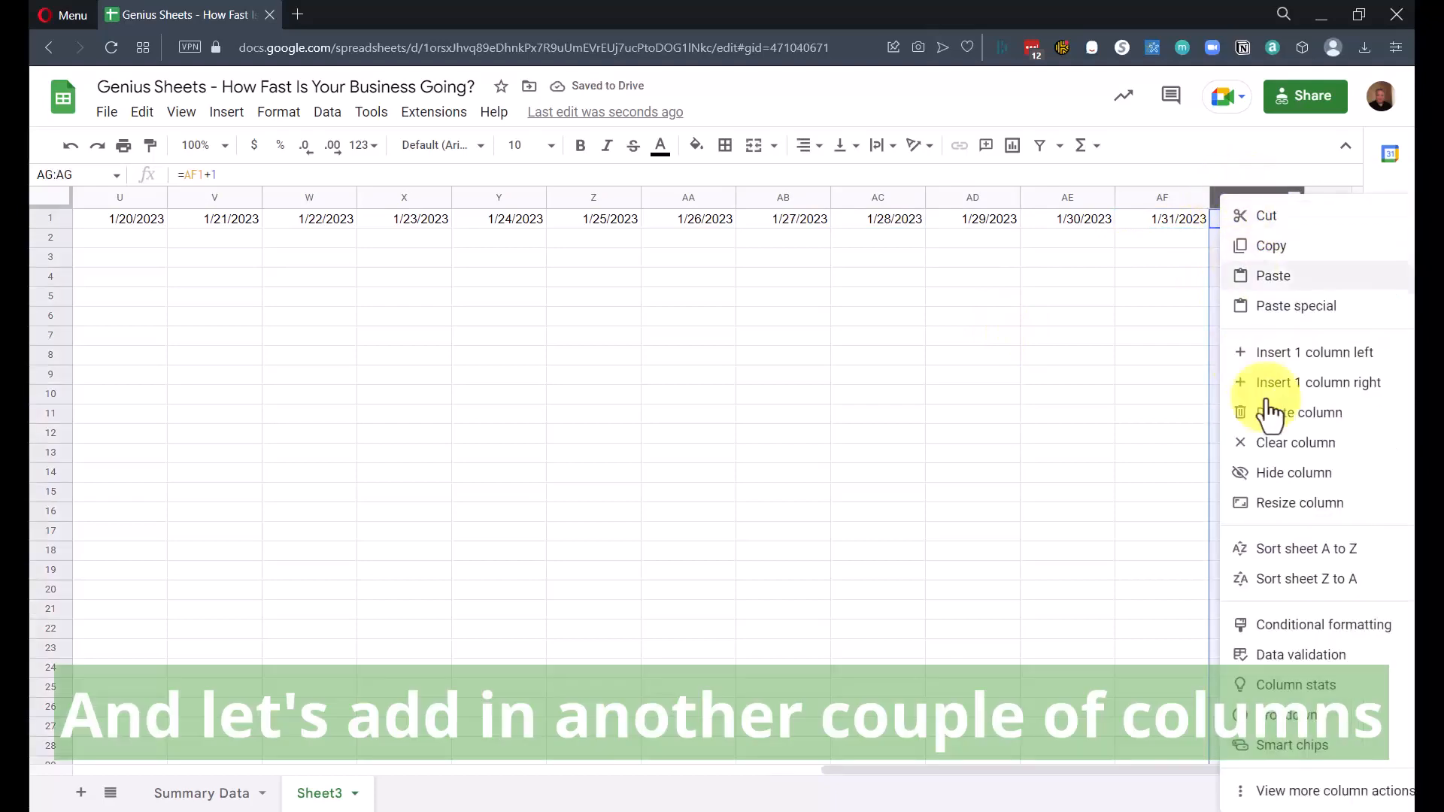
click(1158, 287)
Insert 2 columns to the right of column AG, based on columns AF and AG.
drag(1149, 197, 1278, 192)
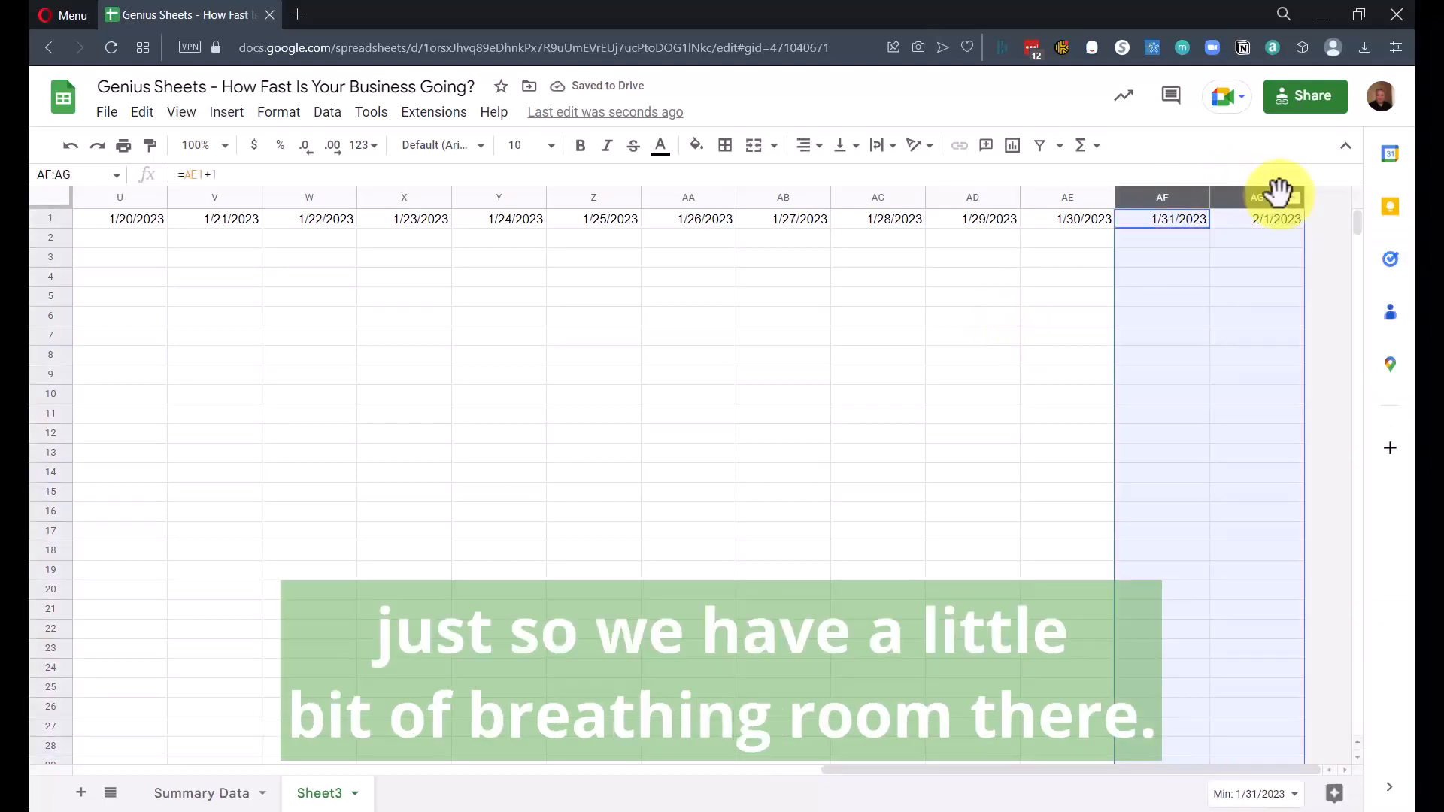
right_click(1278, 192)
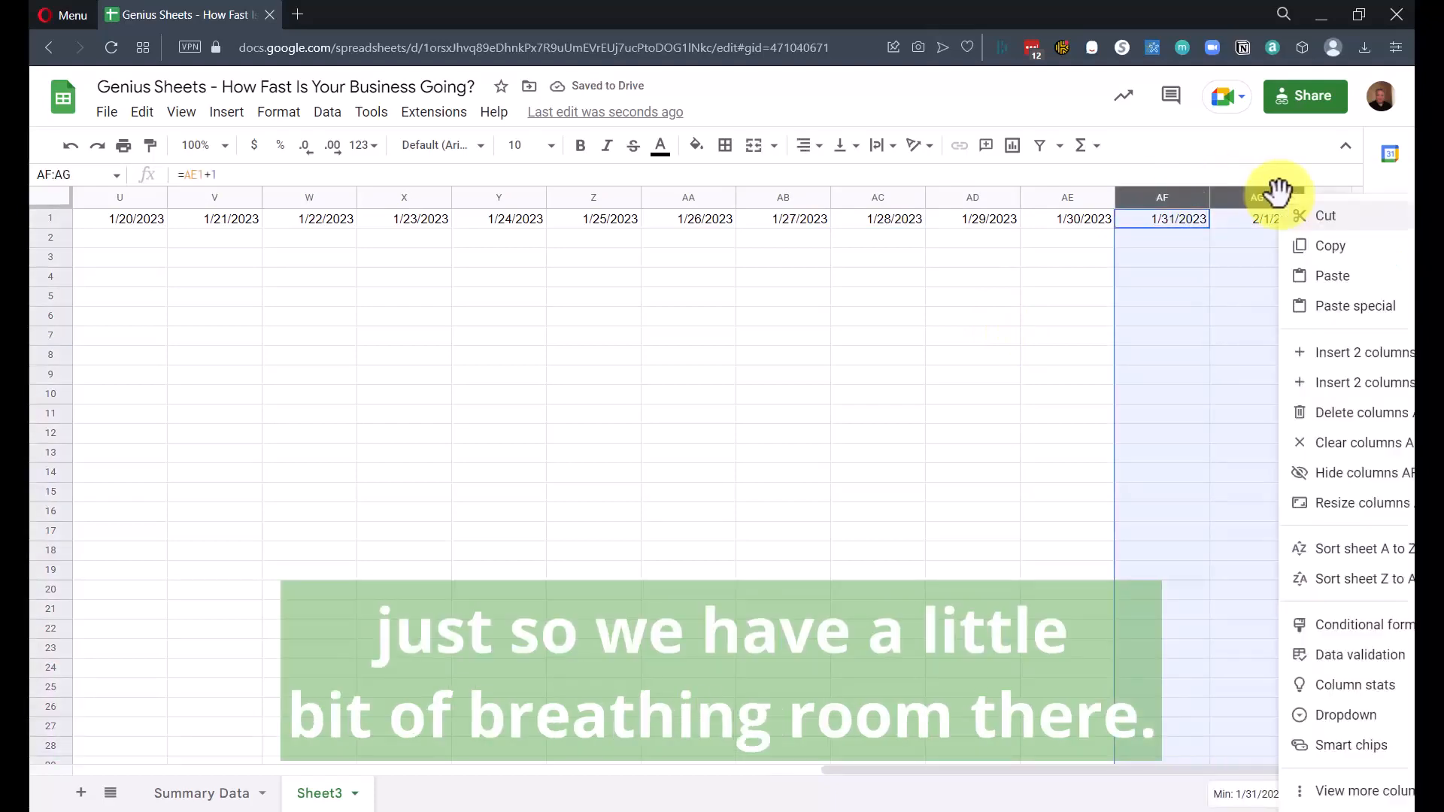
click(1333, 383)
key(Right)
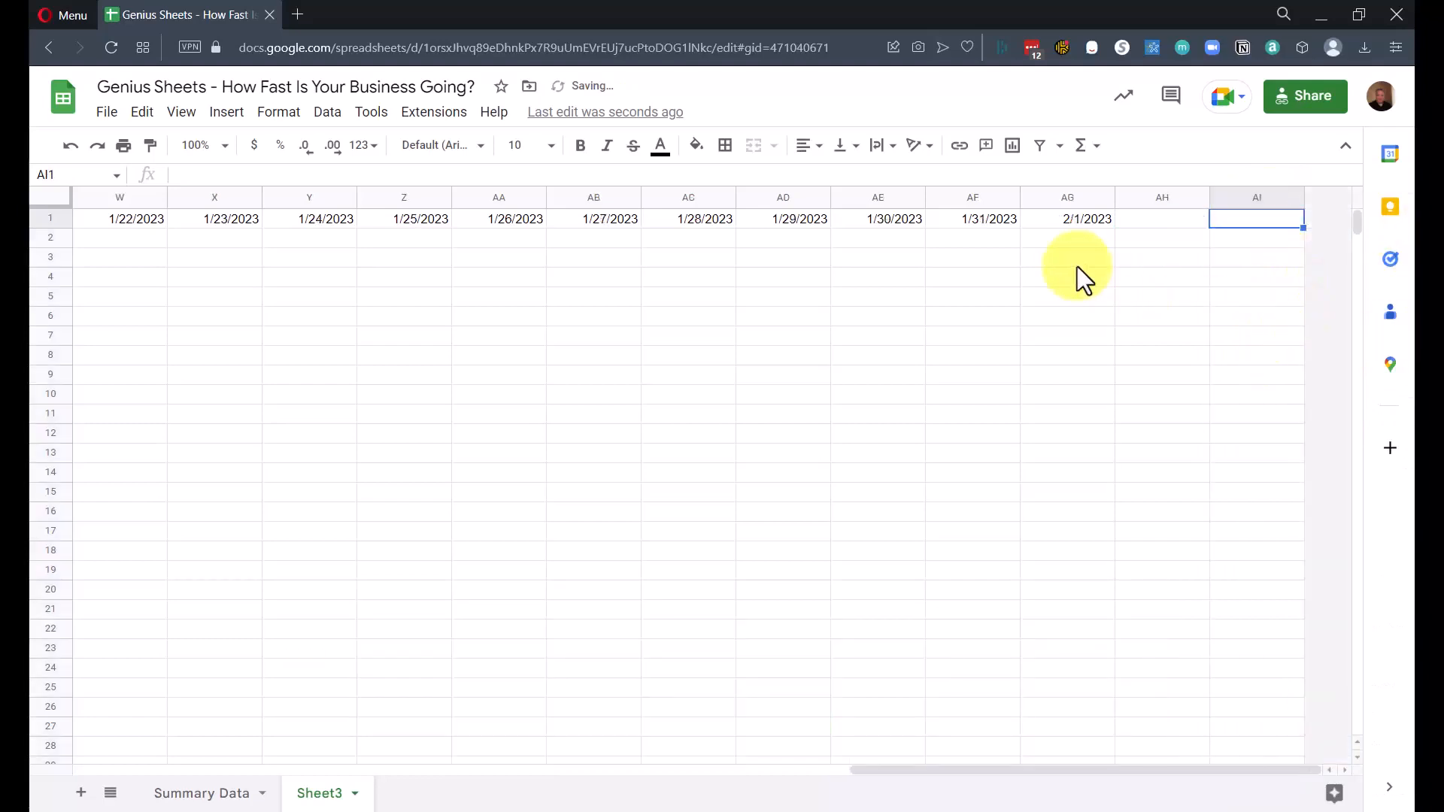
key(Left)
key(Left)
click(1080, 241)
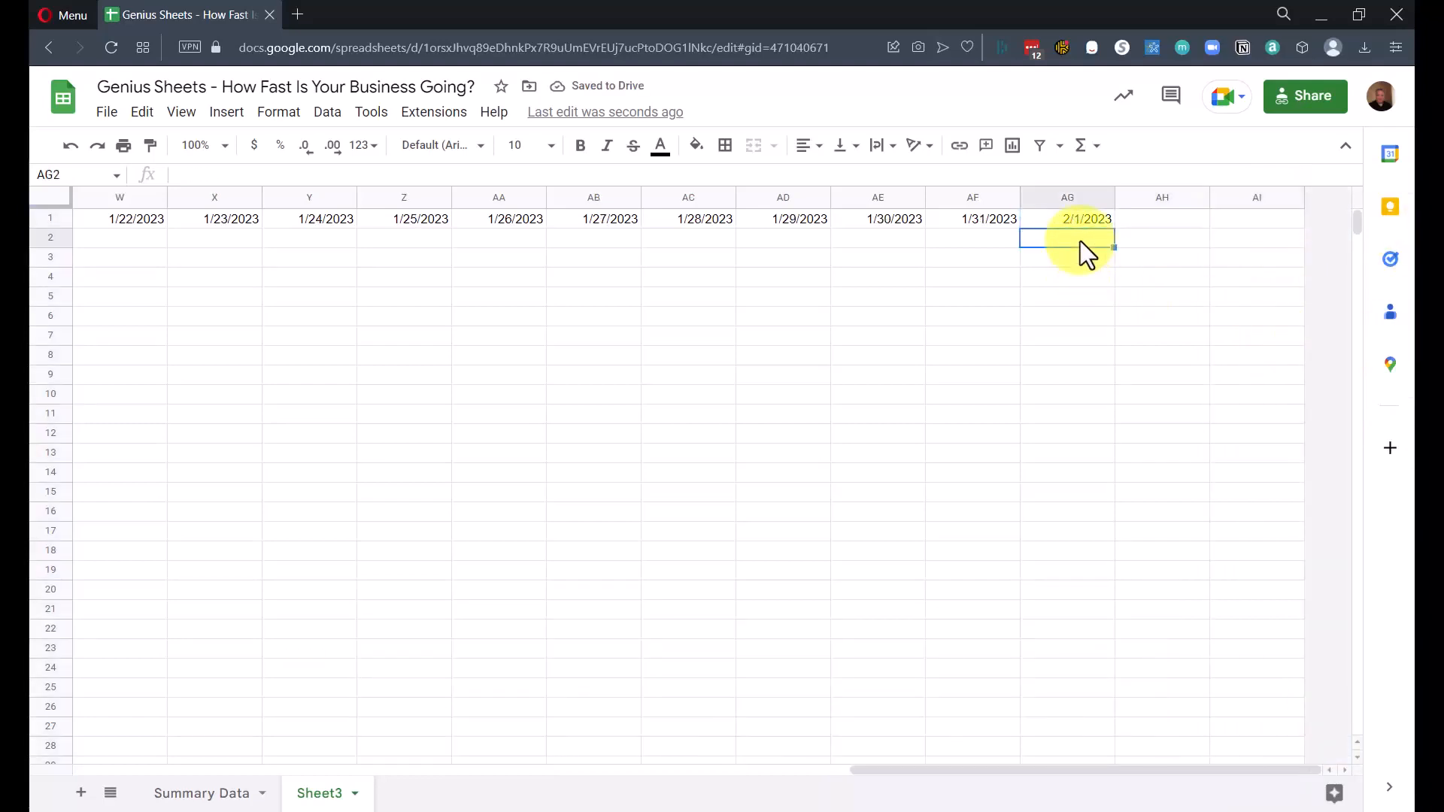
Look through the commands offered by the GeniusSheets extension.
key(ctrl+Left)
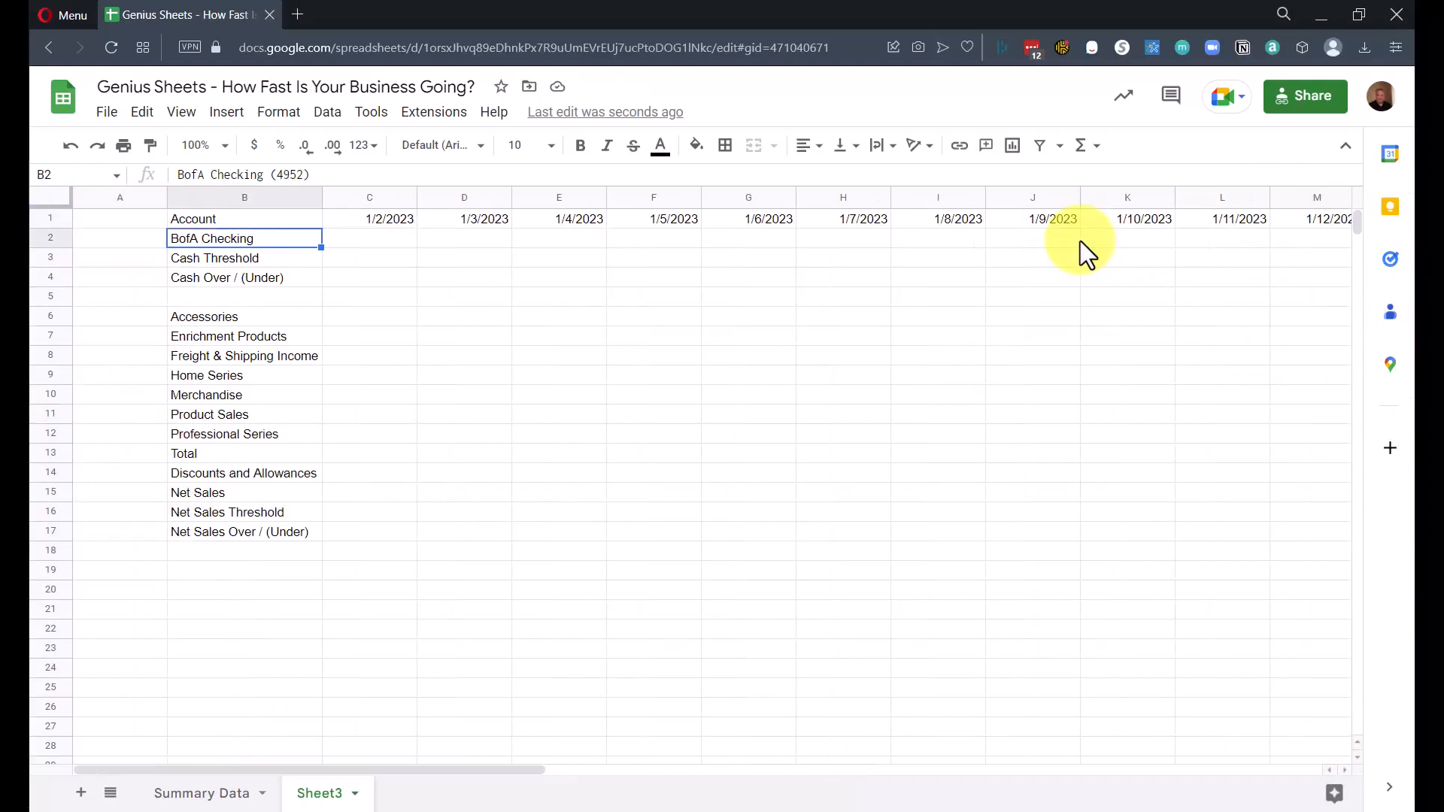
key(Right)
key(Up)
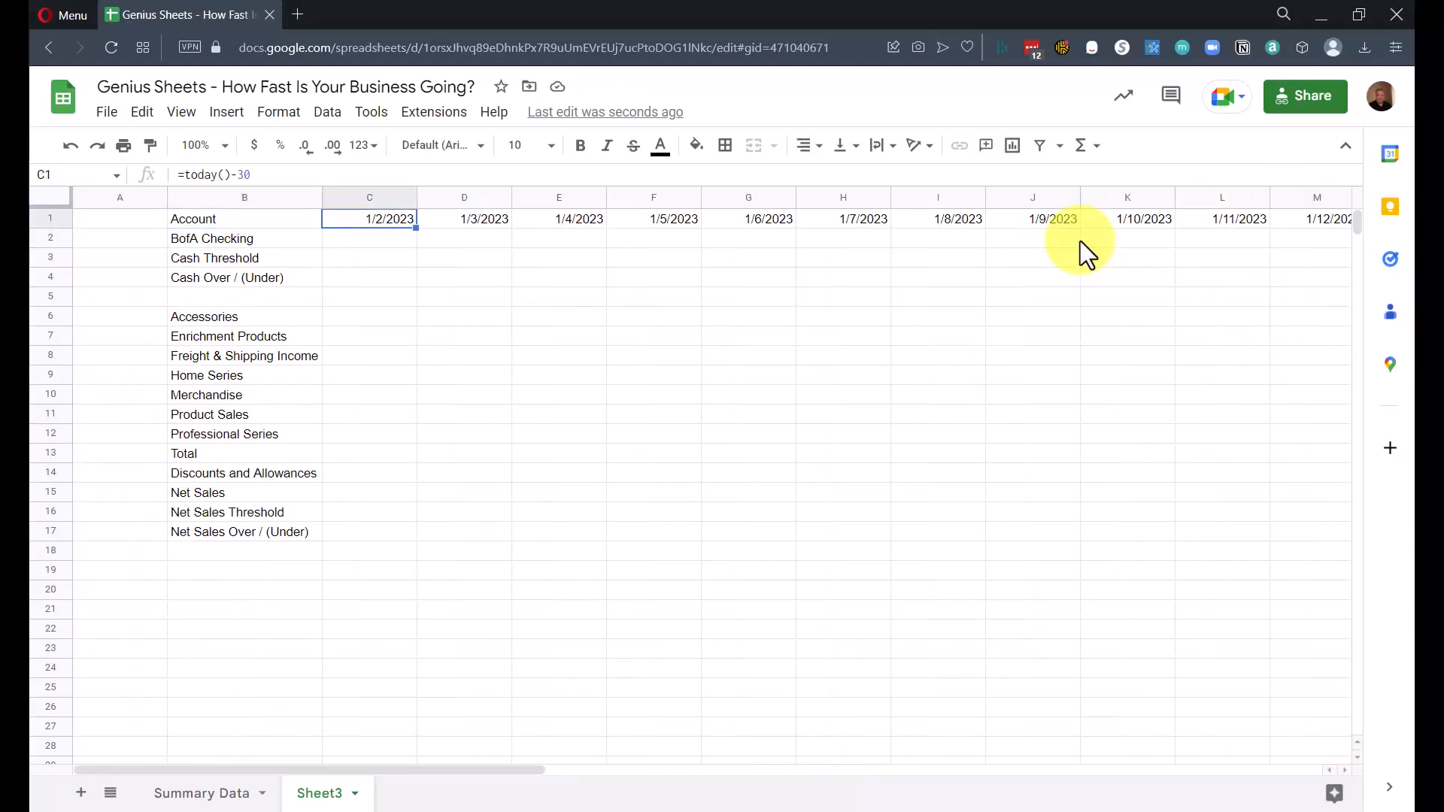
key(Down)
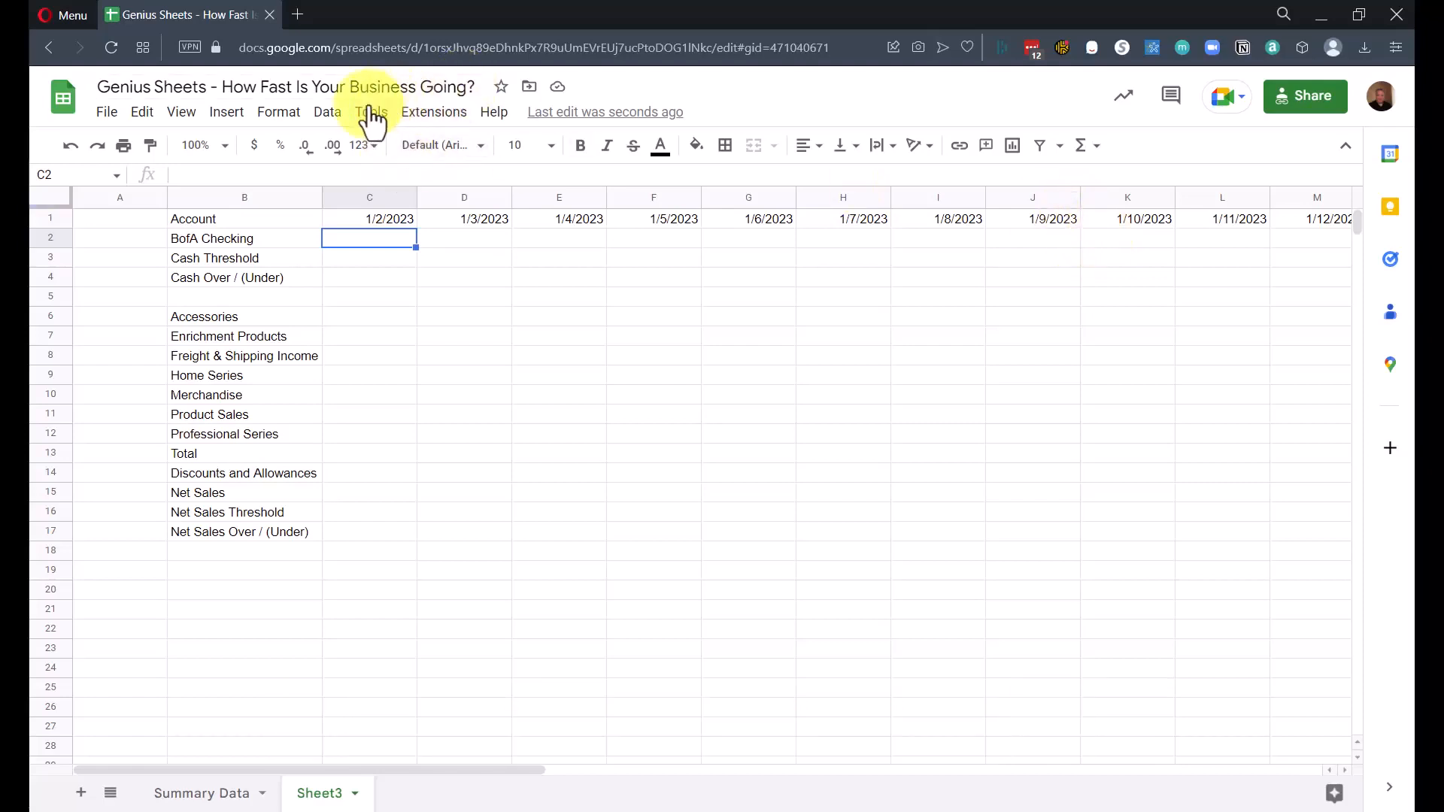
click(427, 112)
mouse_move(481, 331)
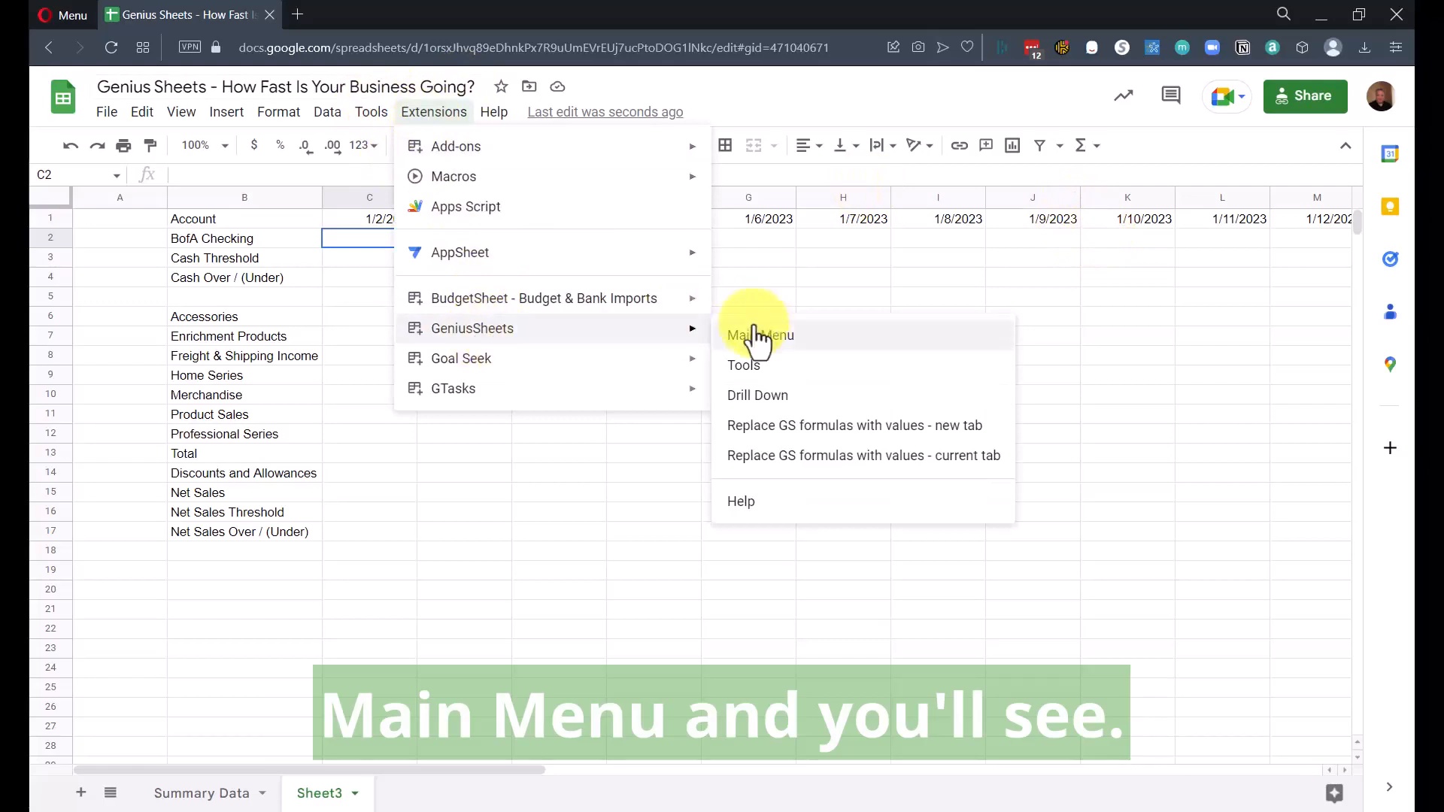
click(1067, 263)
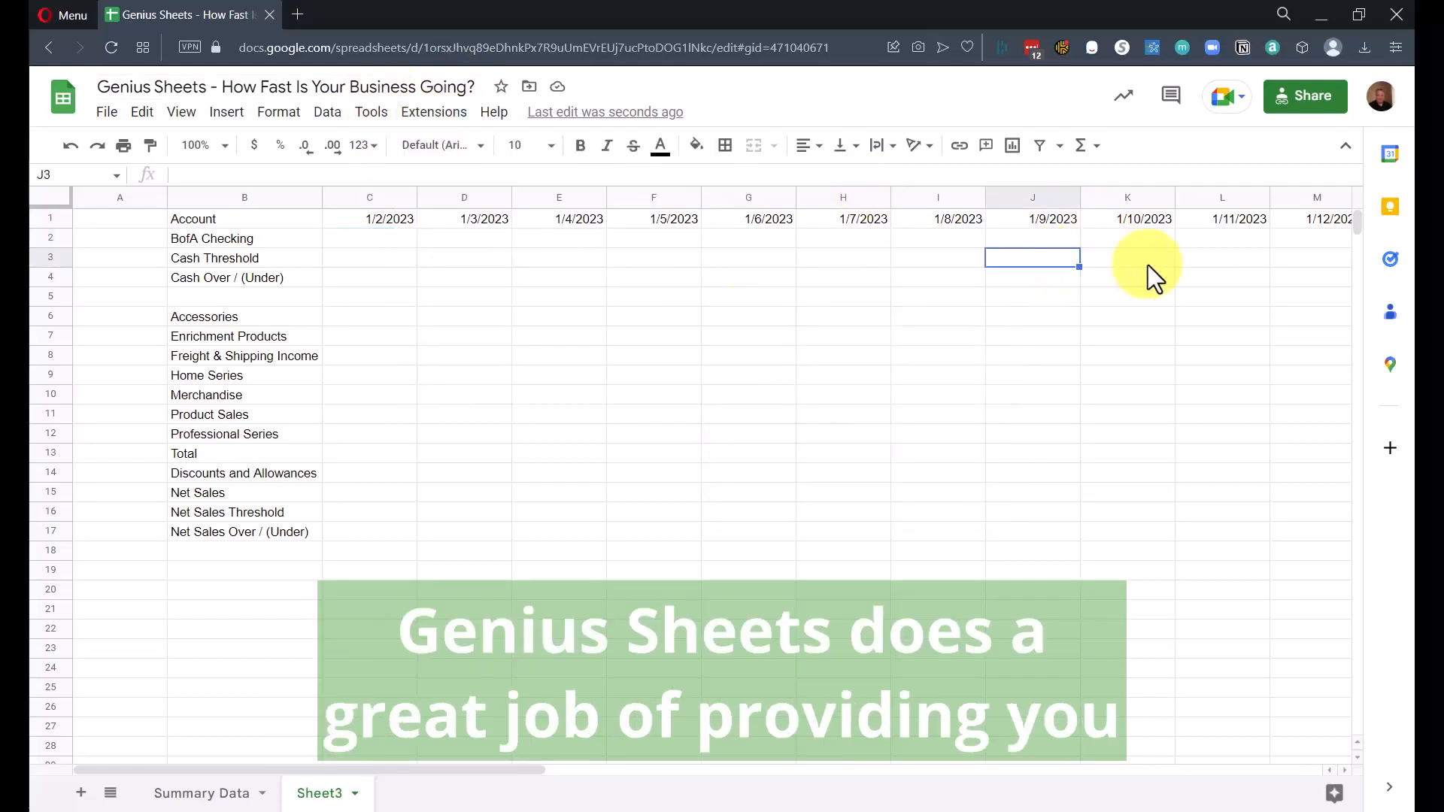
Enter =GS_BS(B2,C1,C1) in C2, using the account name as category and the C1 date as both start and end date.
click(399, 242)
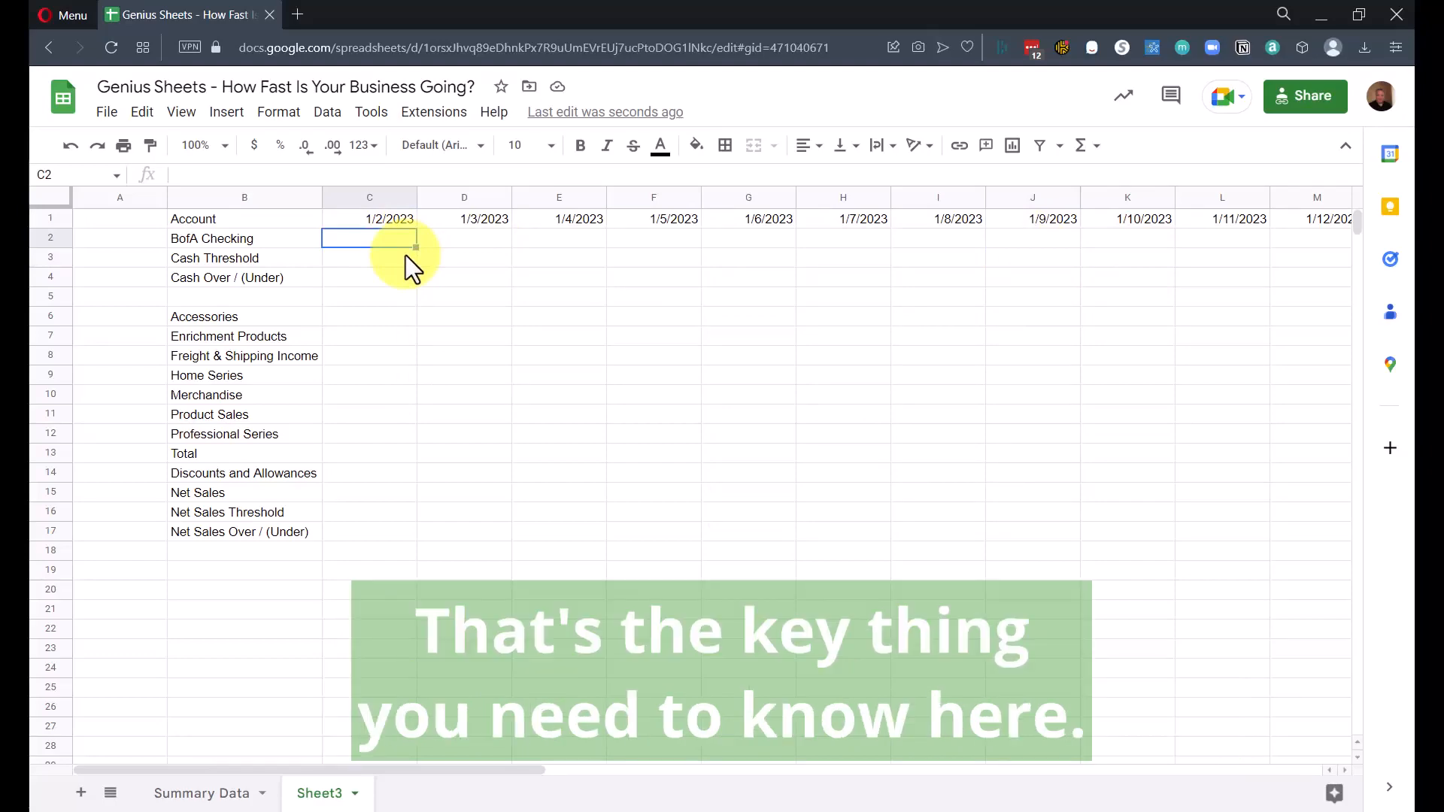
text(=)
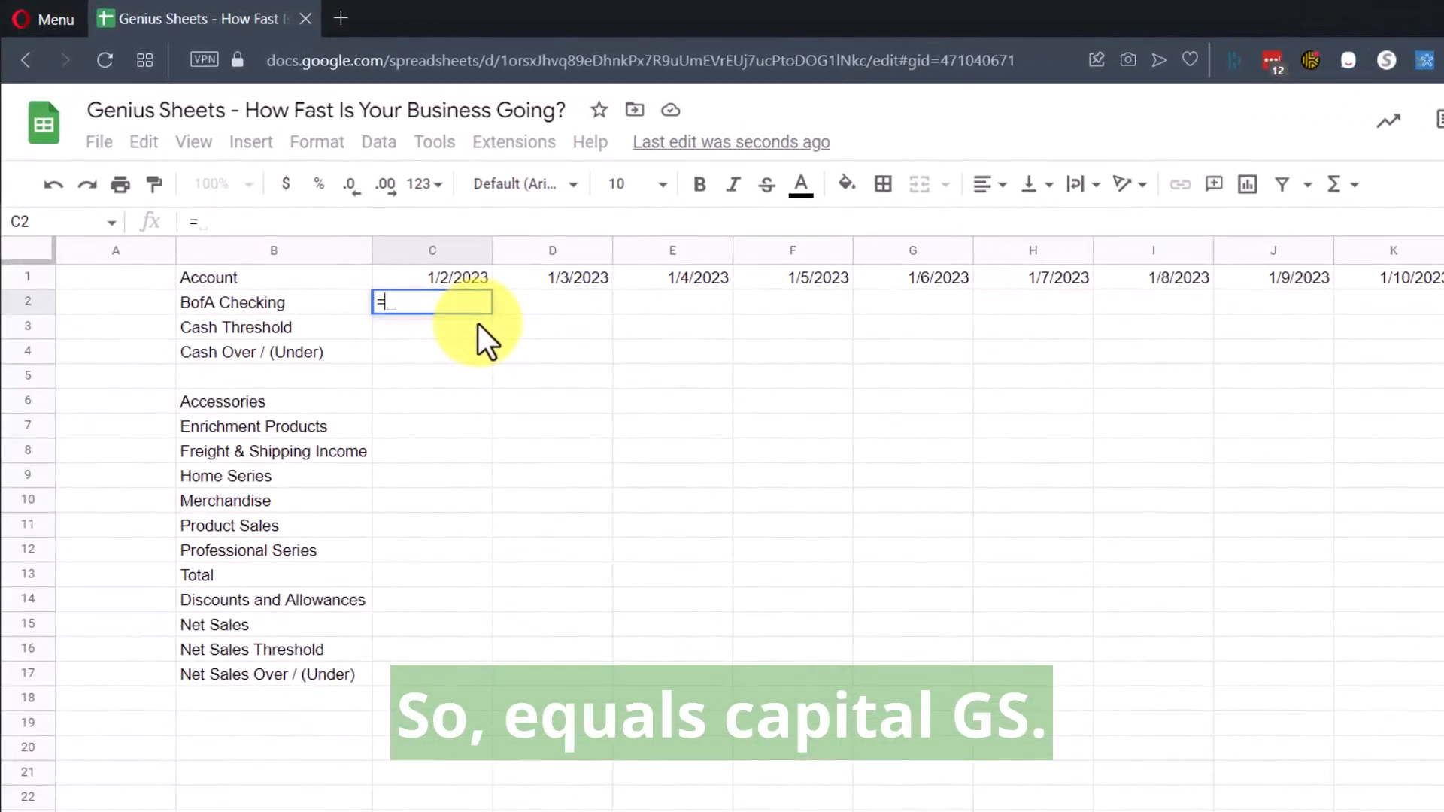
text(GS)
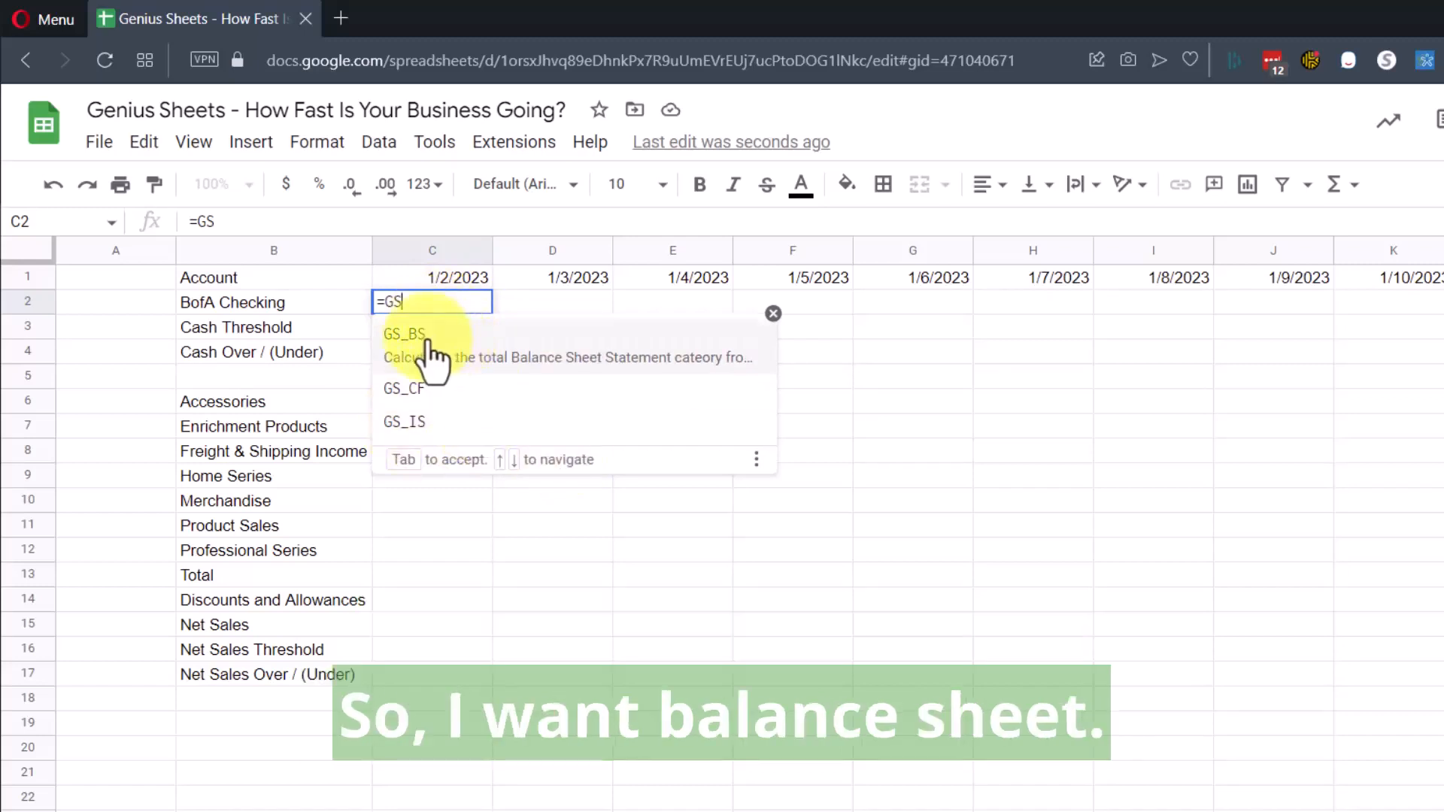
click(442, 338)
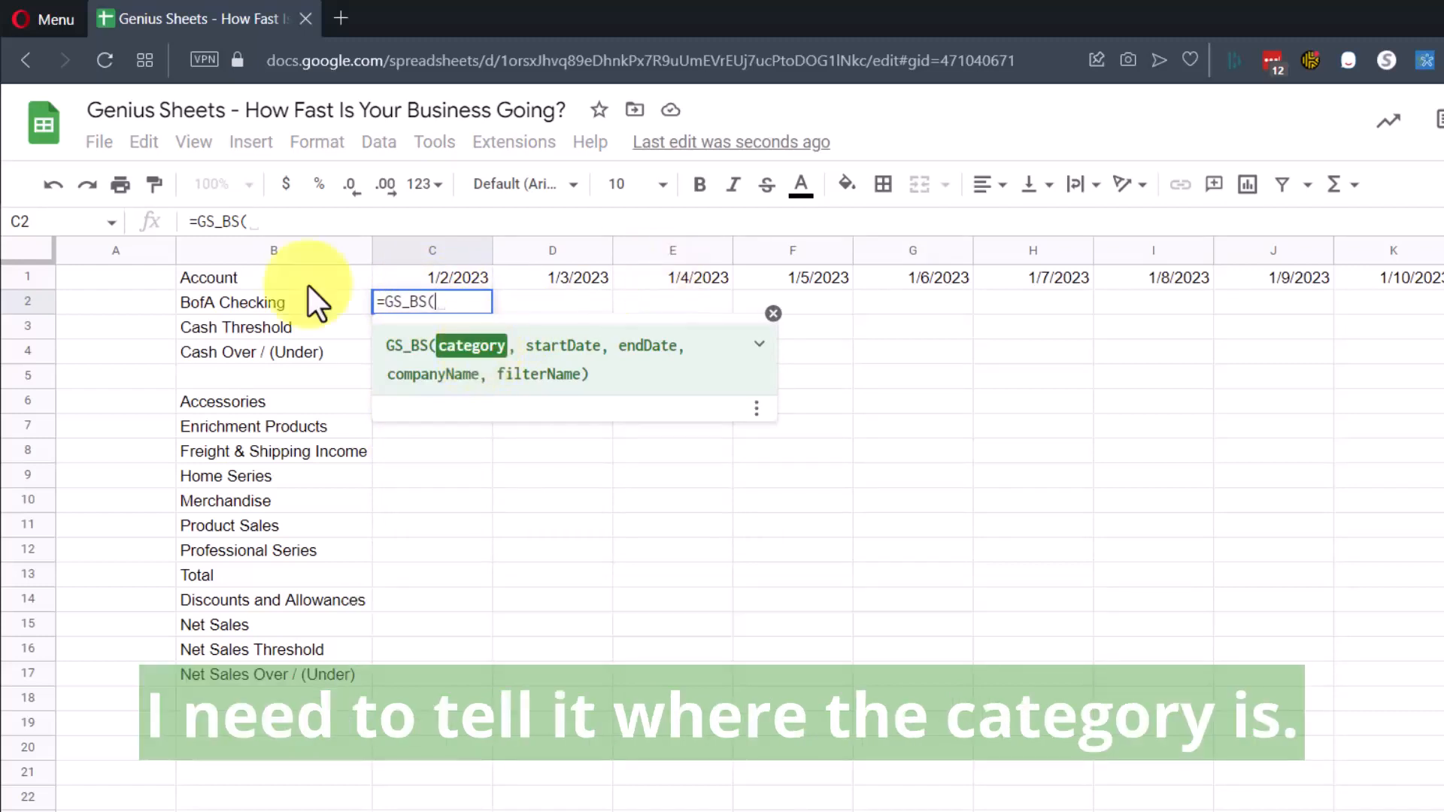
click(252, 305)
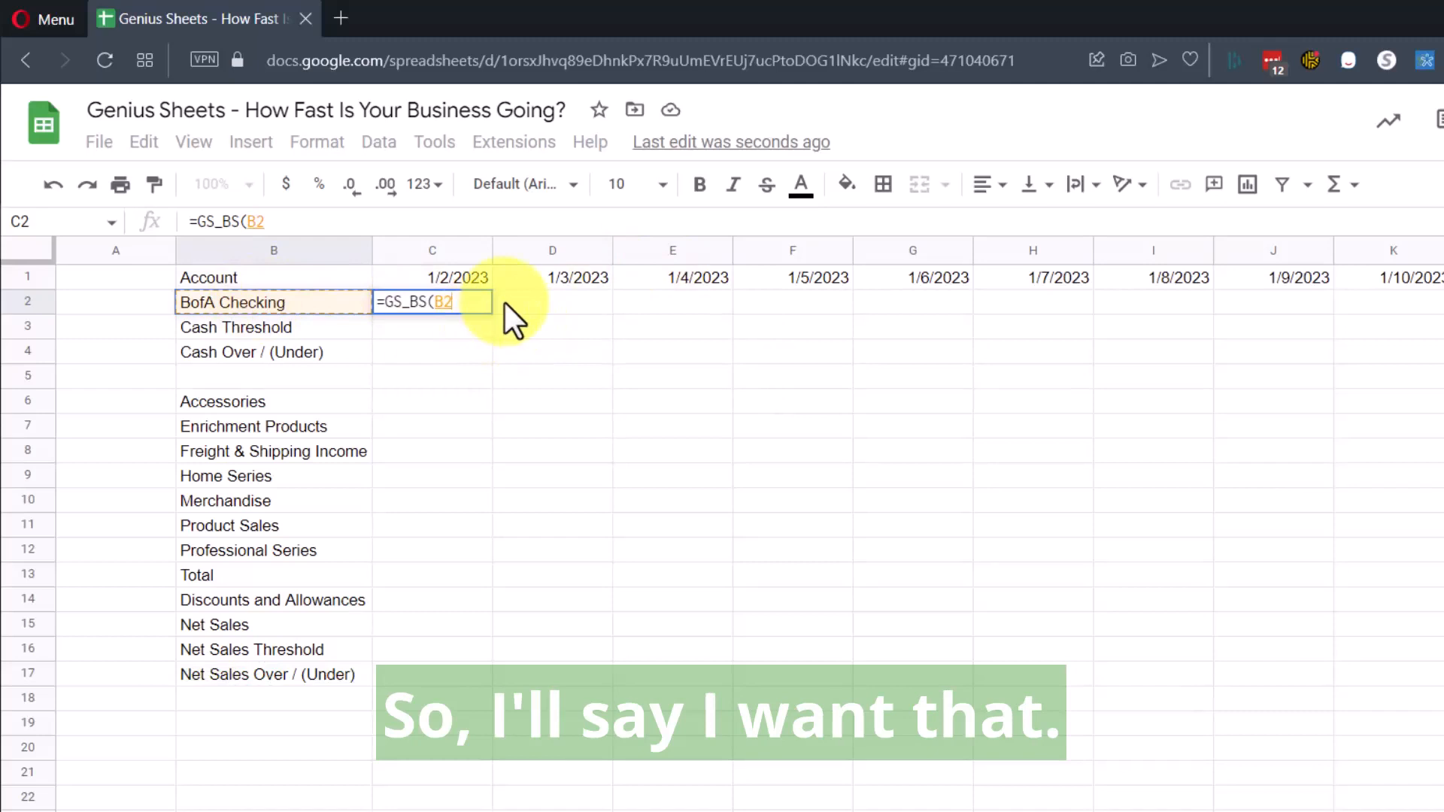
text(,)
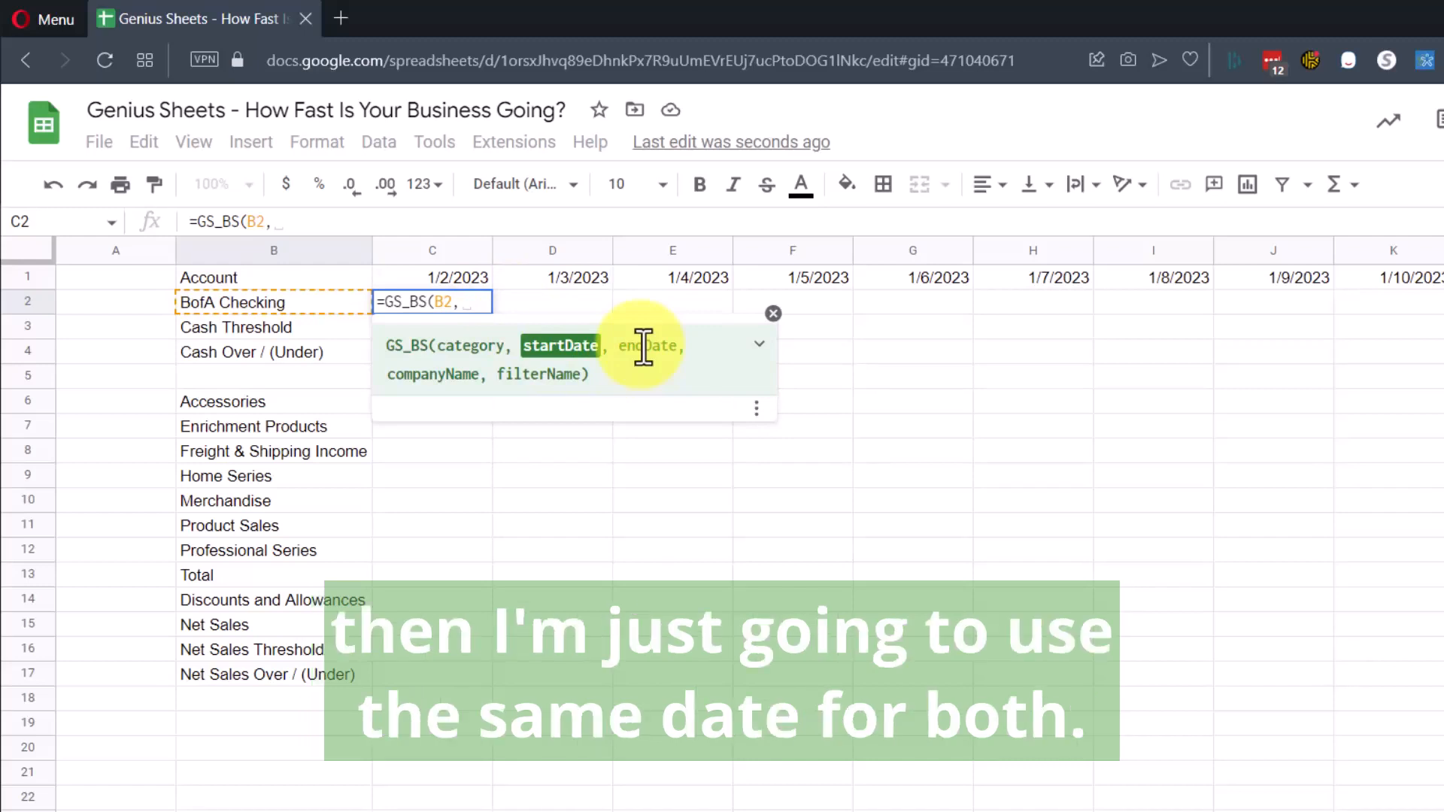
click(442, 278)
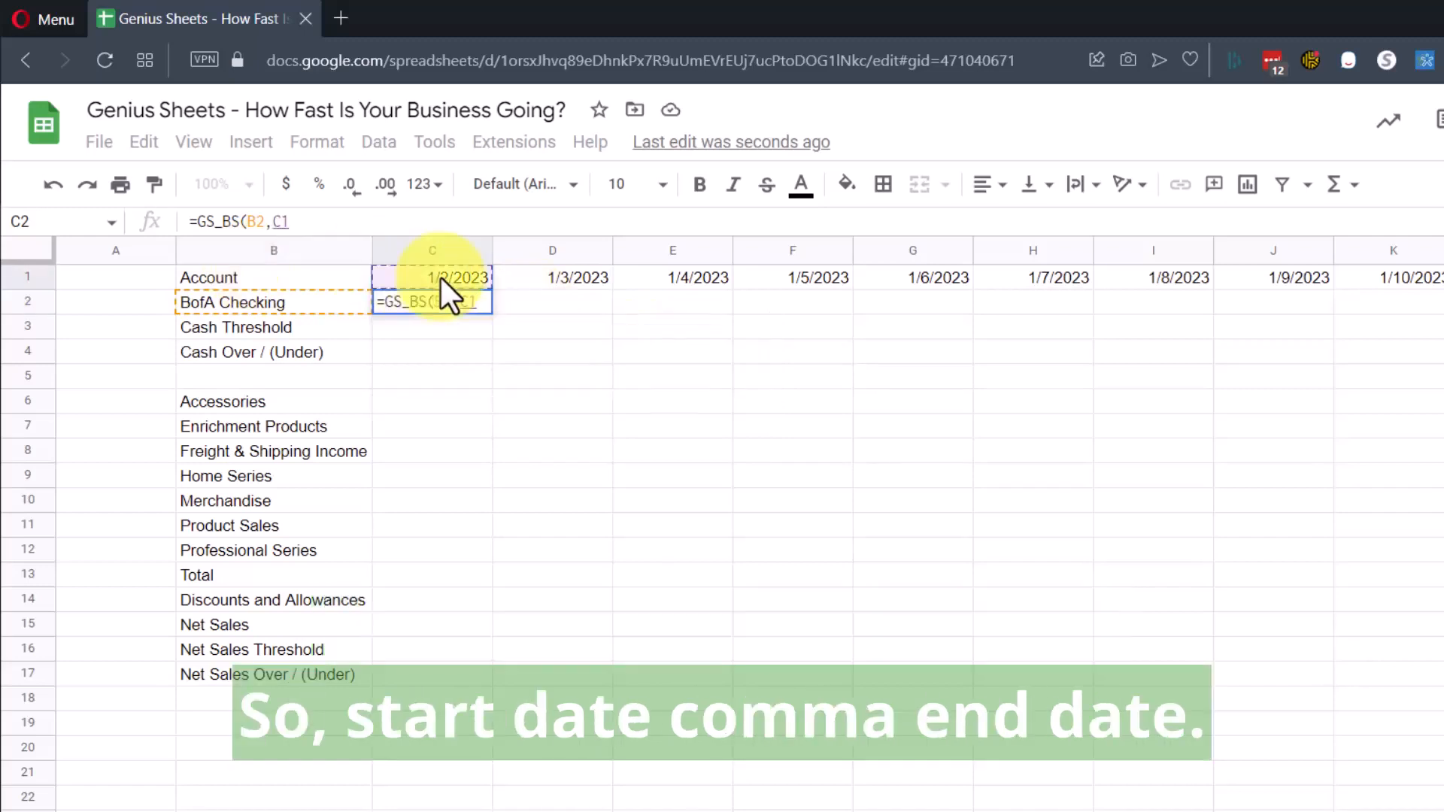
text(,)
click(454, 281)
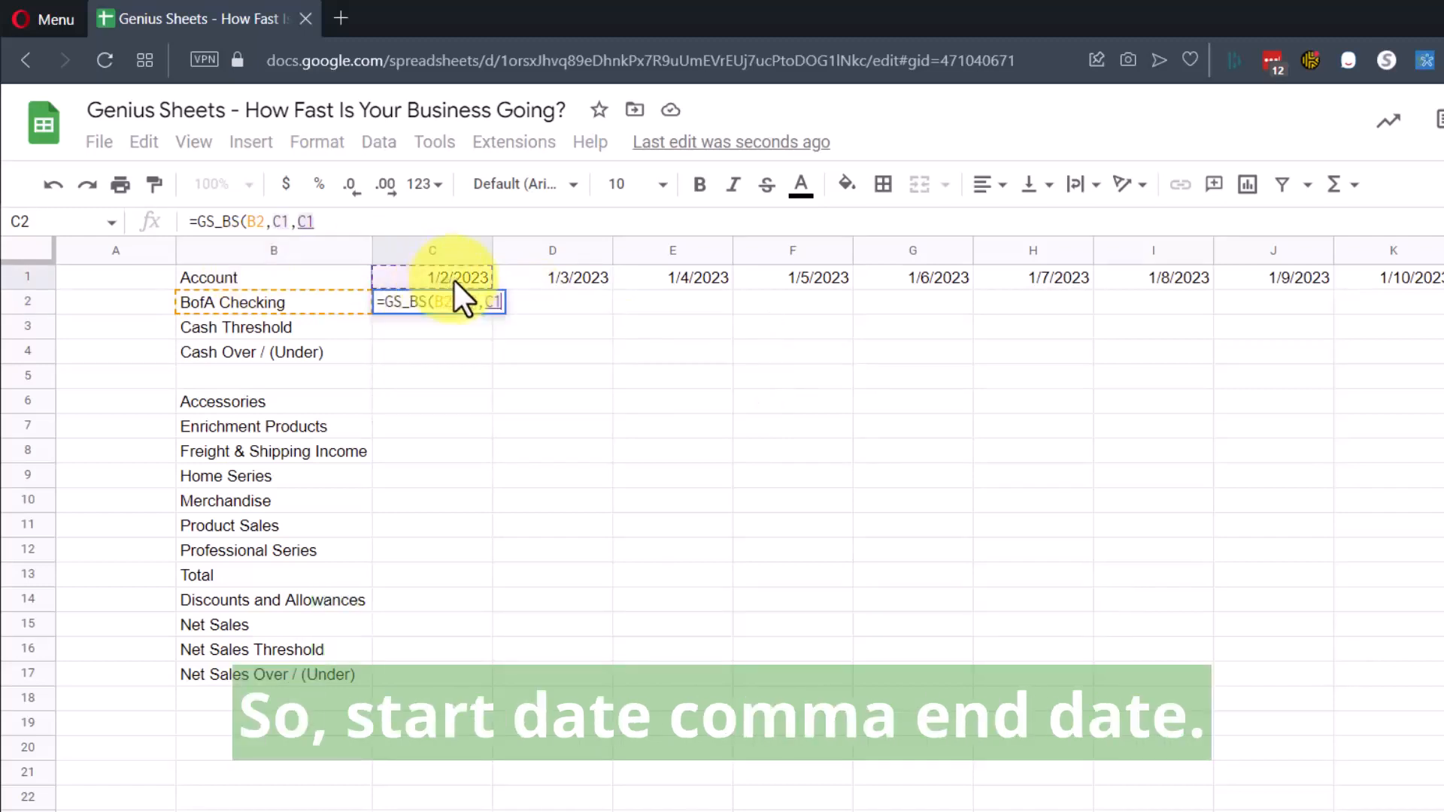
text())
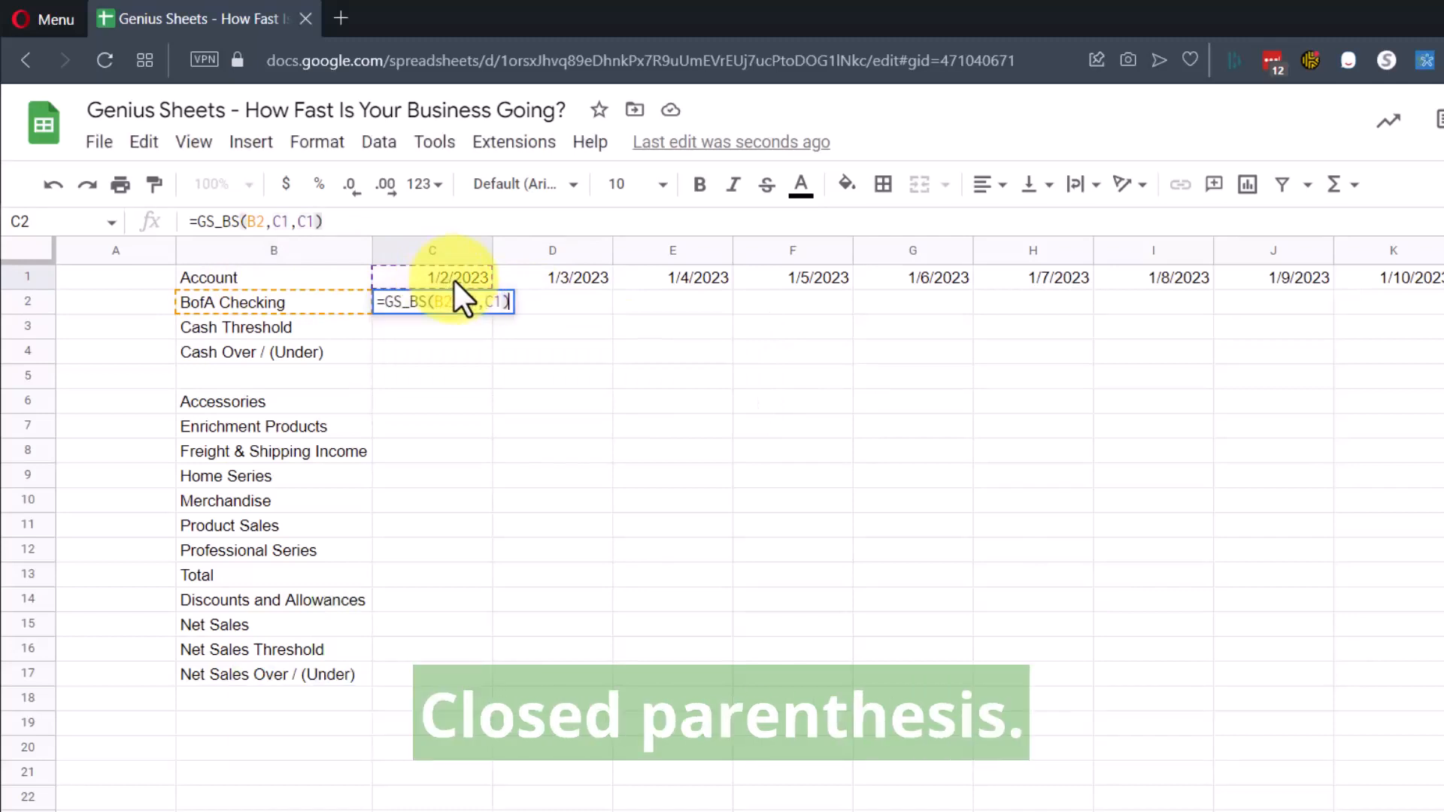
key(Return)
key(Up)
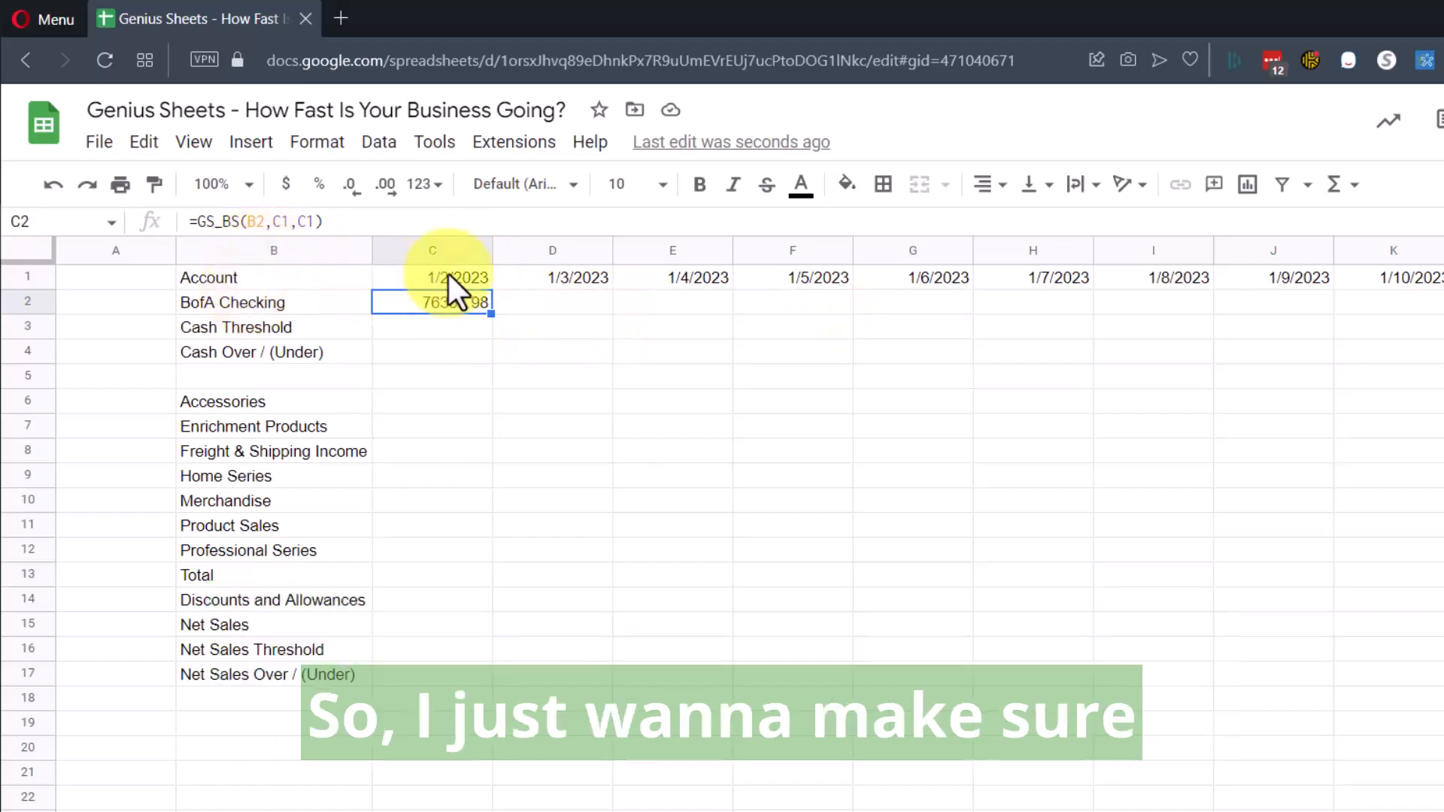
Lock the category column in the C2 formula by changing it to =GS_BS($B2,C1,C1).
click(301, 302)
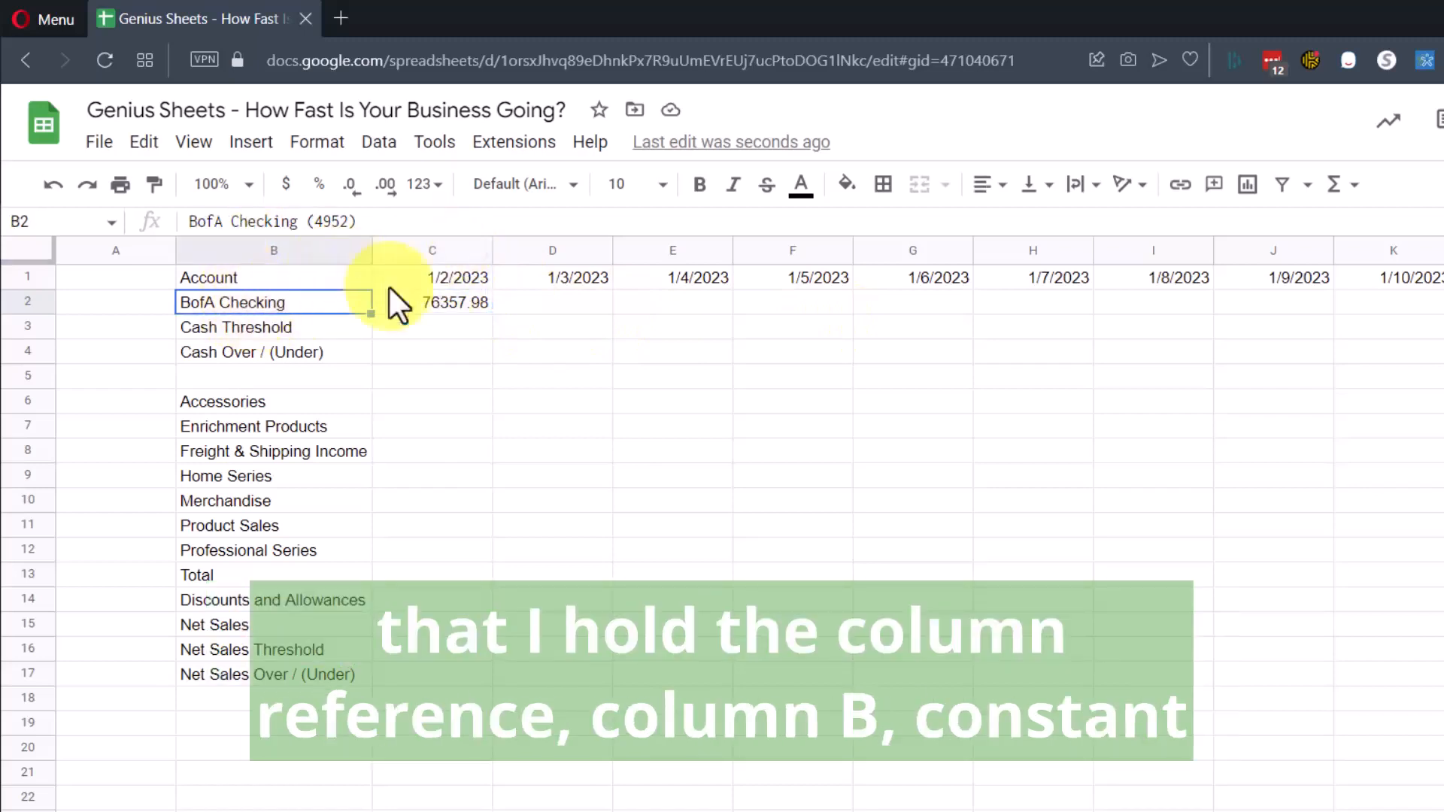
click(428, 304)
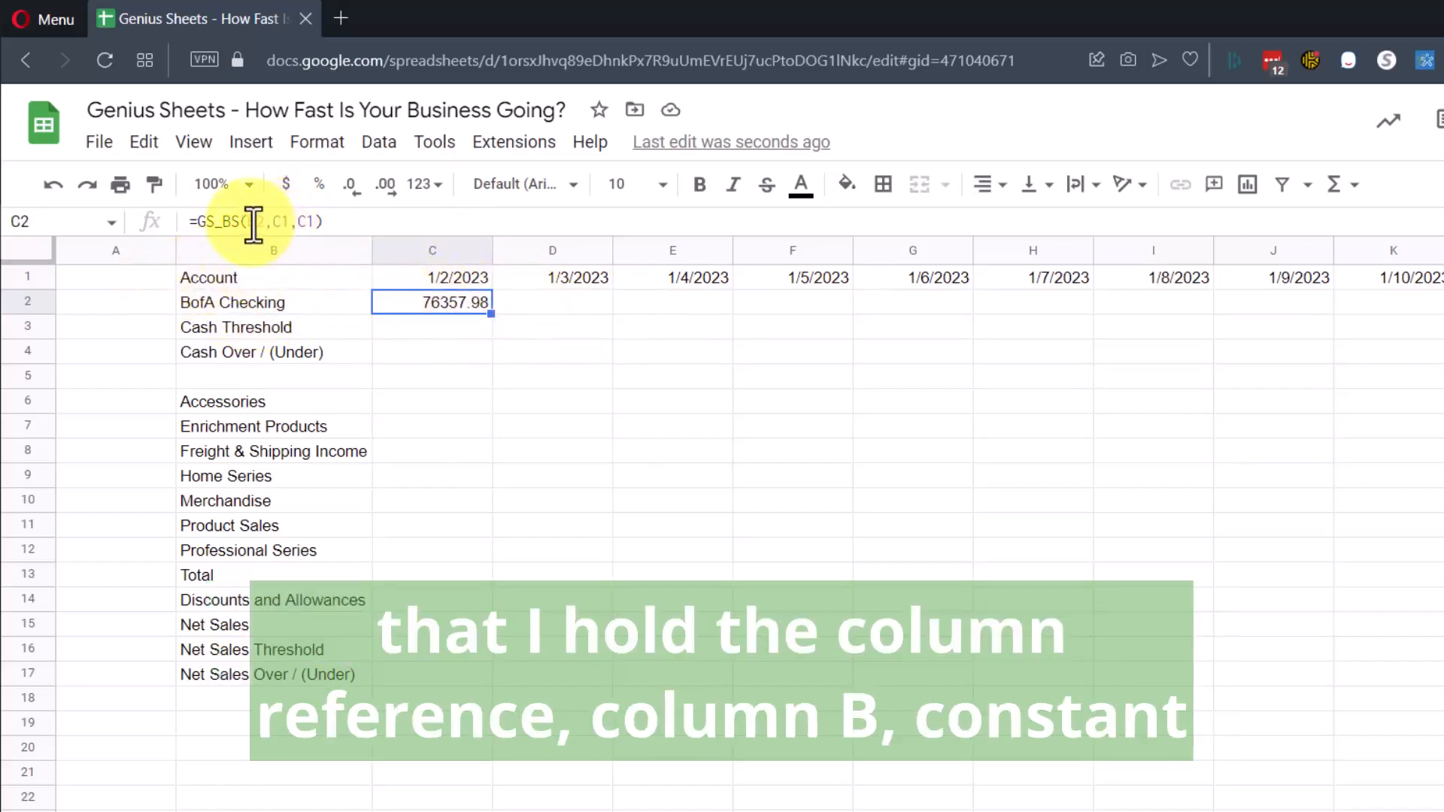
click(256, 221)
text($)
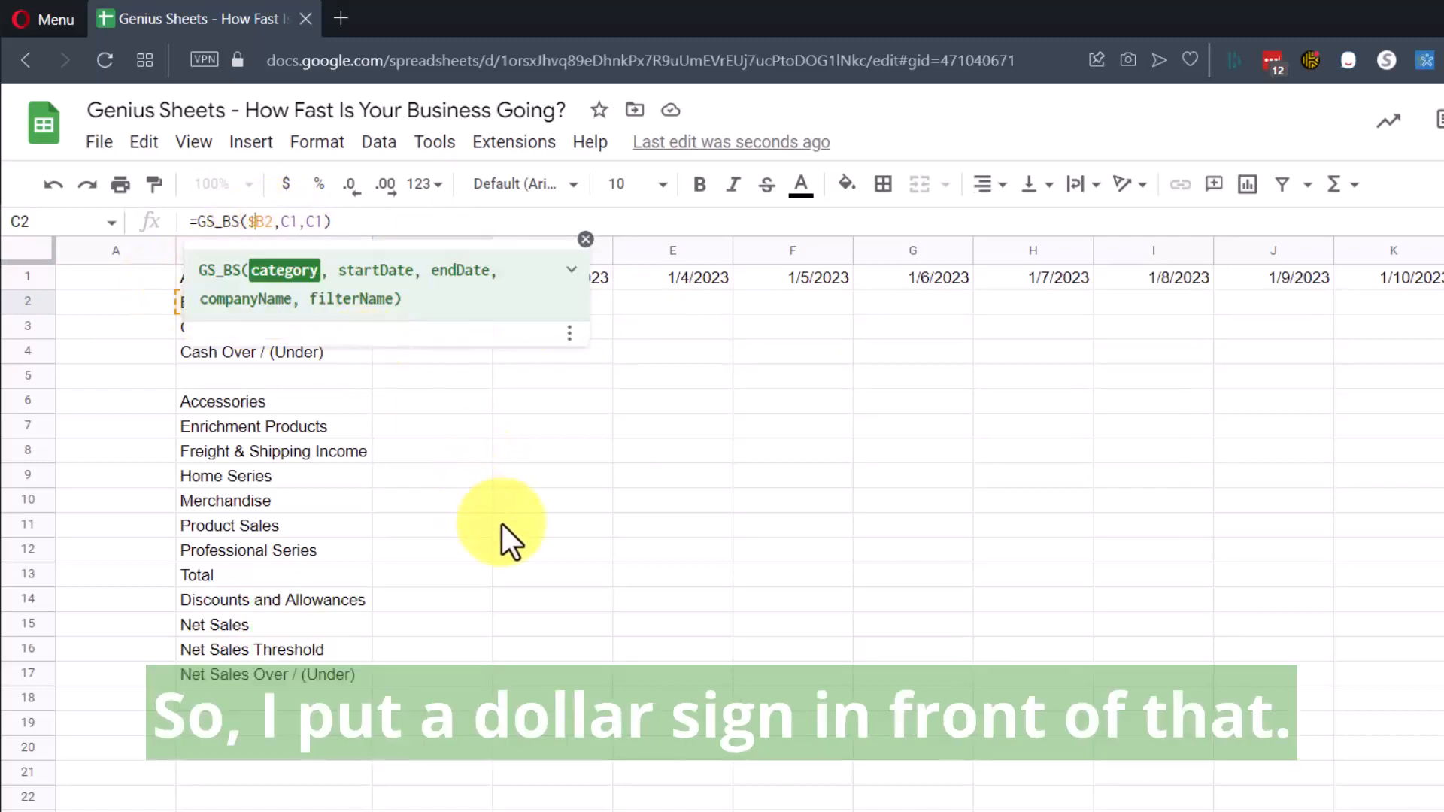
key(Return)
Copy the C2 balance formula across row 2 through AG2.
key(Up)
key(ctrl+c)
key(ctrl+shift+Right)
key(ctrl+v)
key(ctrl+Left)
key(Left)
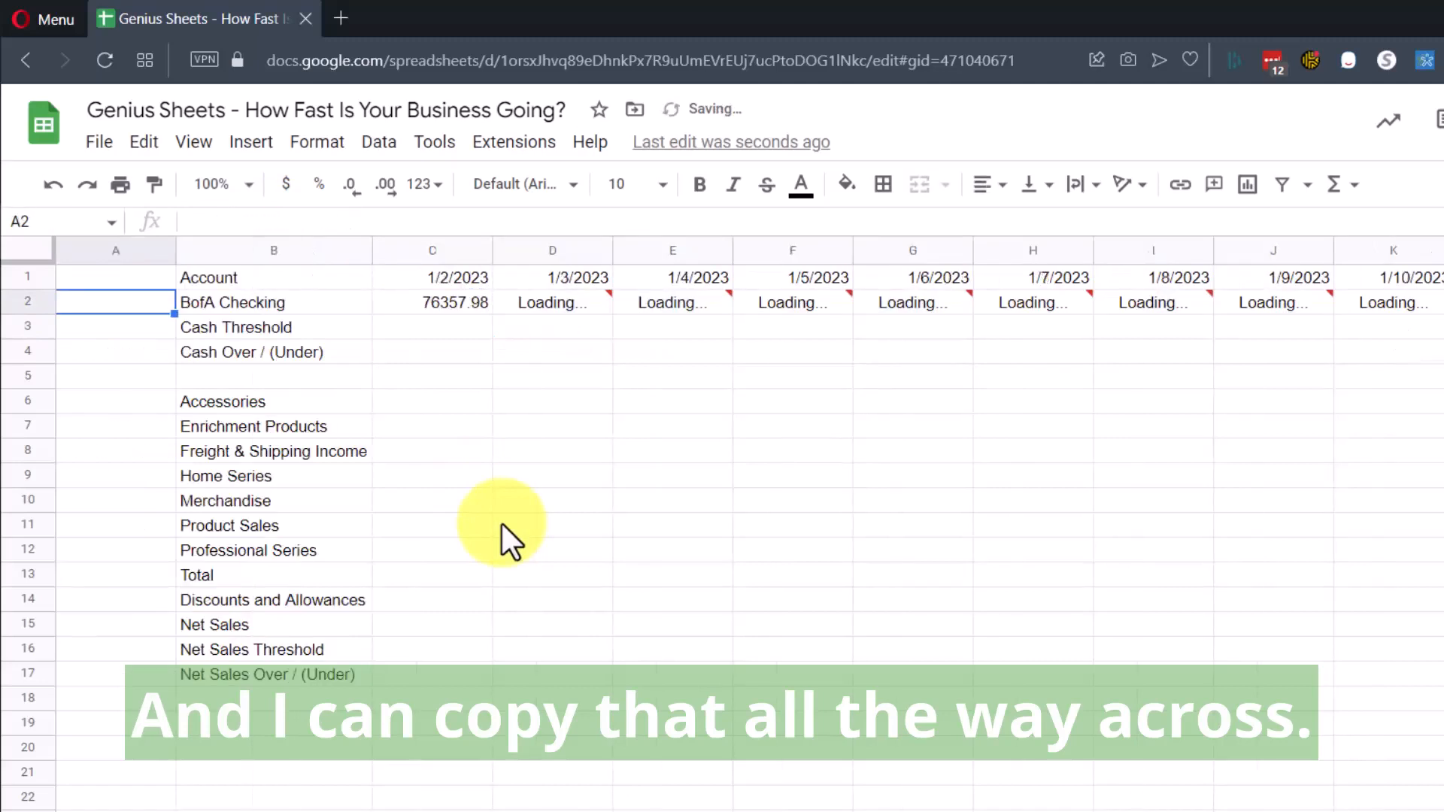
key(Right)
key(Right)
key(Right)
key(Left)
key(Down)
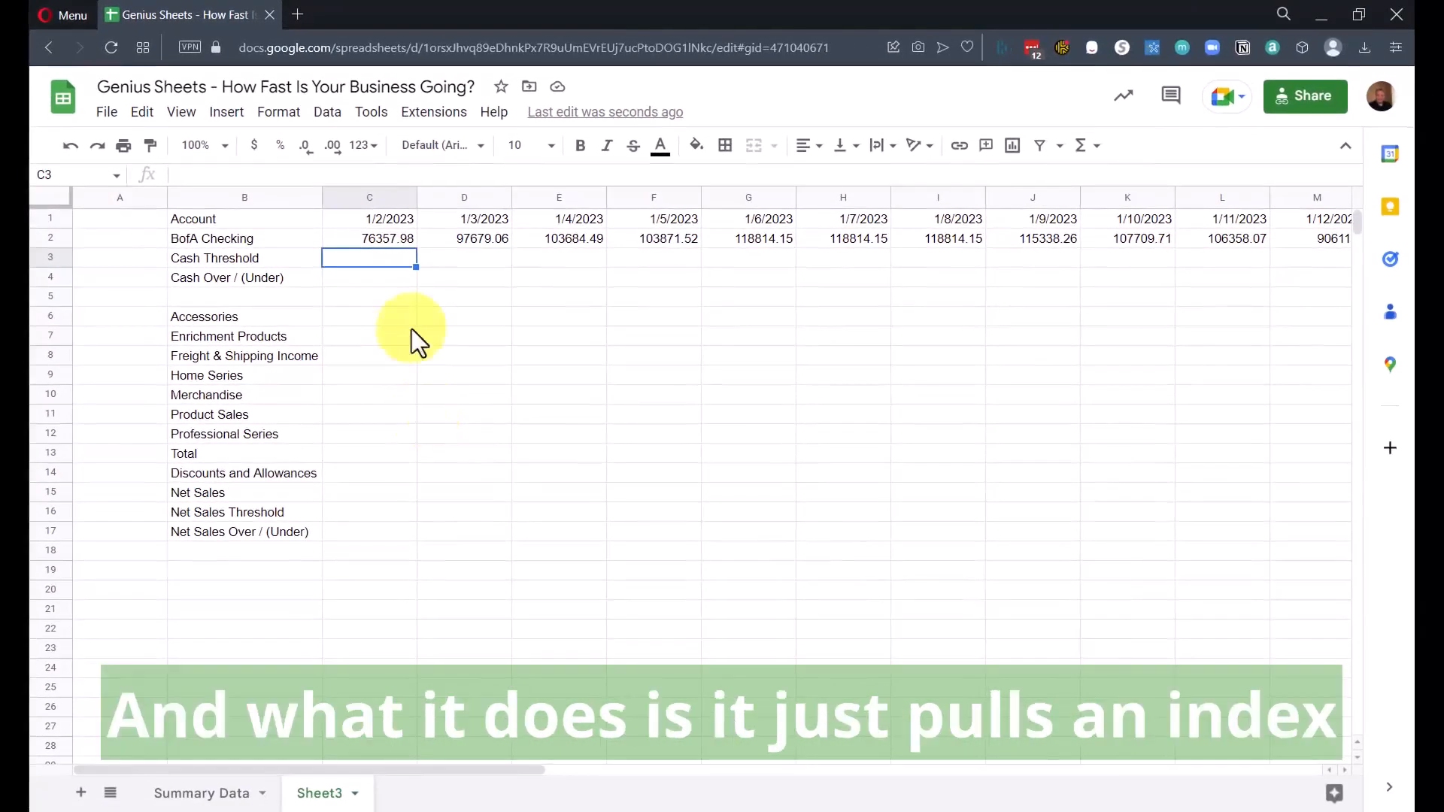
Format the BofA Checking balances in C2:AG2 as currency.
click(376, 237)
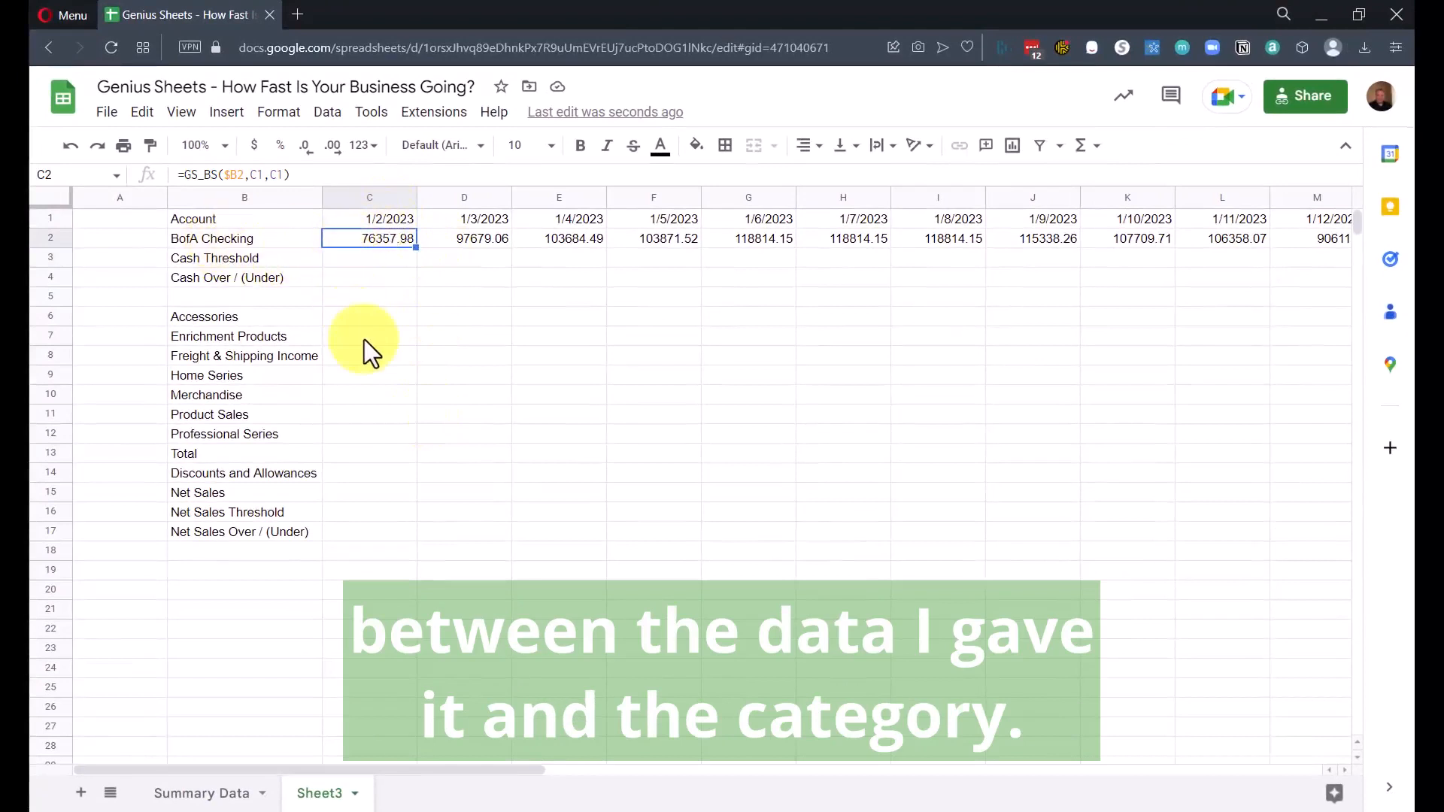
key(ctrl+shift+Right)
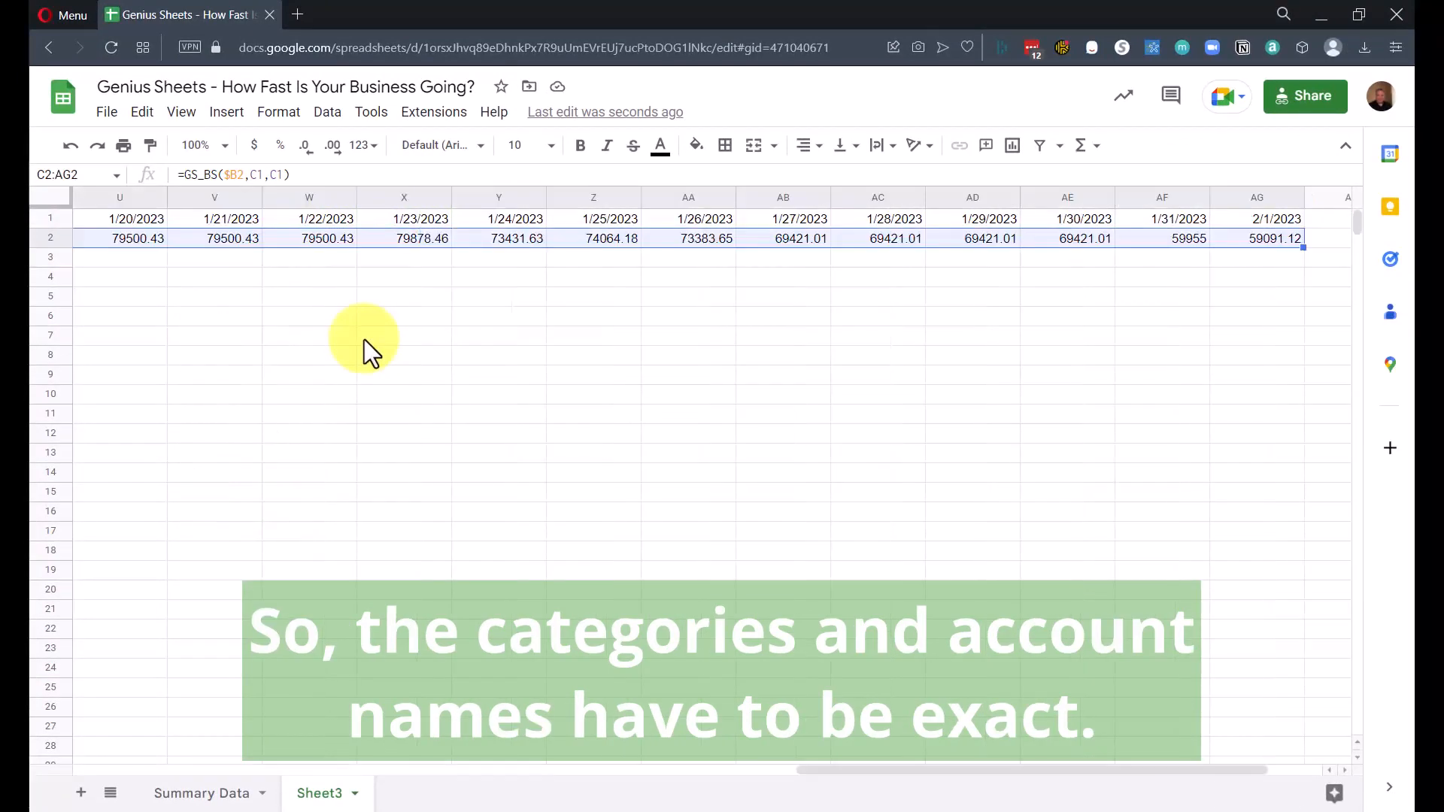
click(255, 145)
Extend the currency format down to row 30, covering C2:AG30.
key(shift+Down)
key(shift+Down)
key(shift+Down)
key(shift+Down)
key(shift+Down)
key(shift+Down)
key(shift+Down)
key(shift+Down)
key(shift+Down)
key(shift+Down)
key(shift+Down)
key(shift+Down)
key(shift+Down)
key(shift+Down)
key(shift+Down)
key(shift+Down)
key(shift+Down)
key(shift+Down)
key(shift+Down)
key(shift+Down)
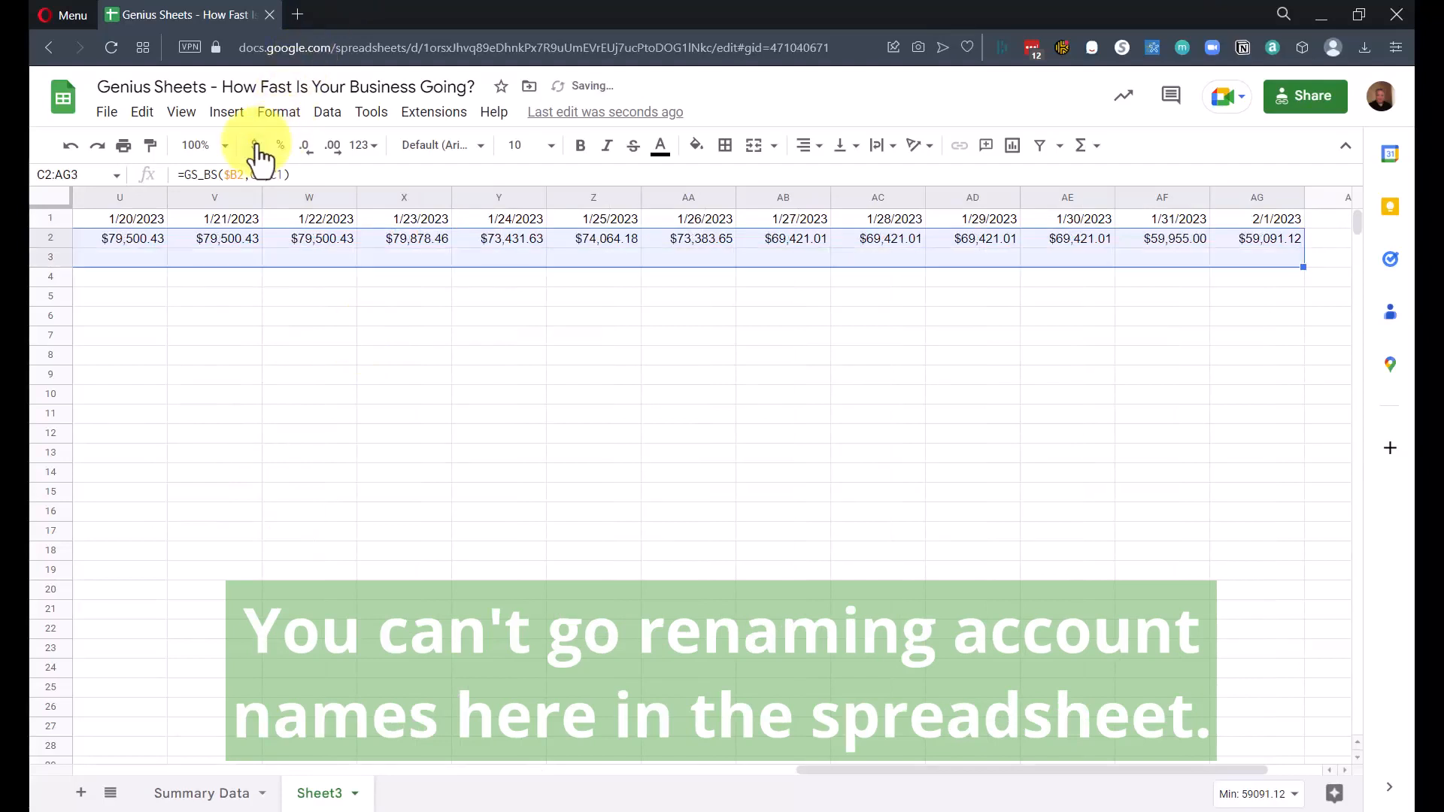
key(shift+Down)
key(shift+Down)
key(shift+Down)
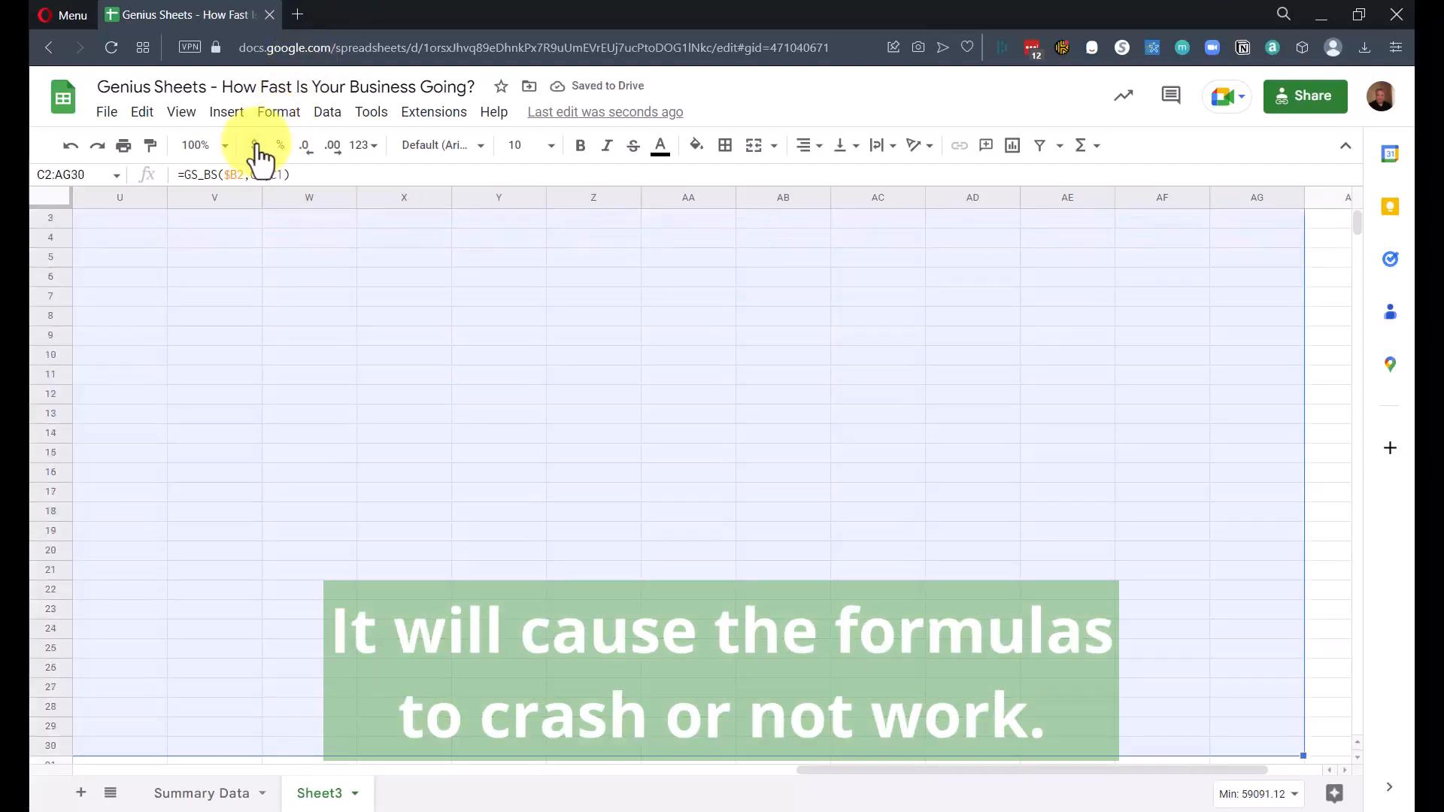
click(255, 145)
Enter a cash threshold of 100,000 in C3 for the first date.
key(ctrl+Home)
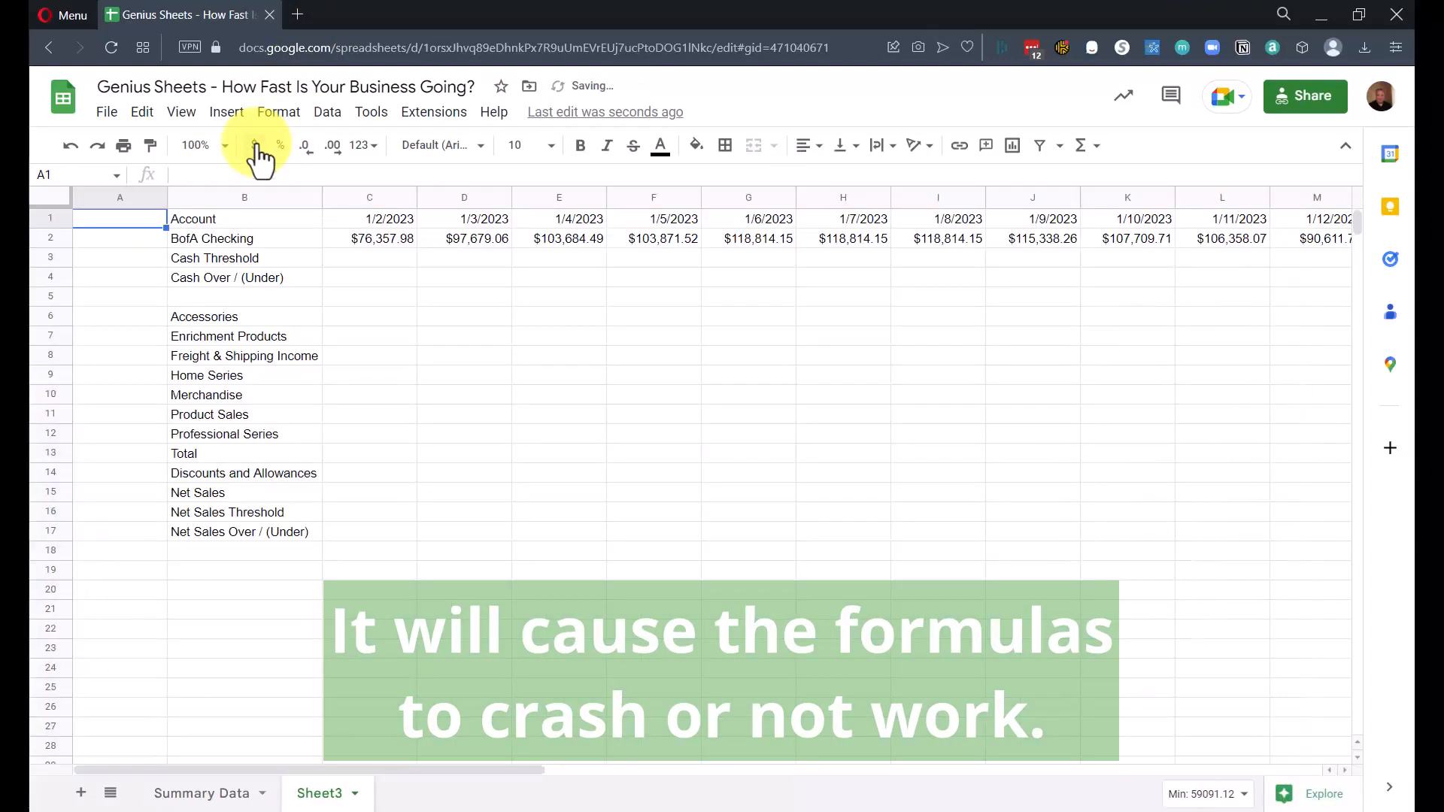
key(Down)
key(Down)
key(Right)
key(Right)
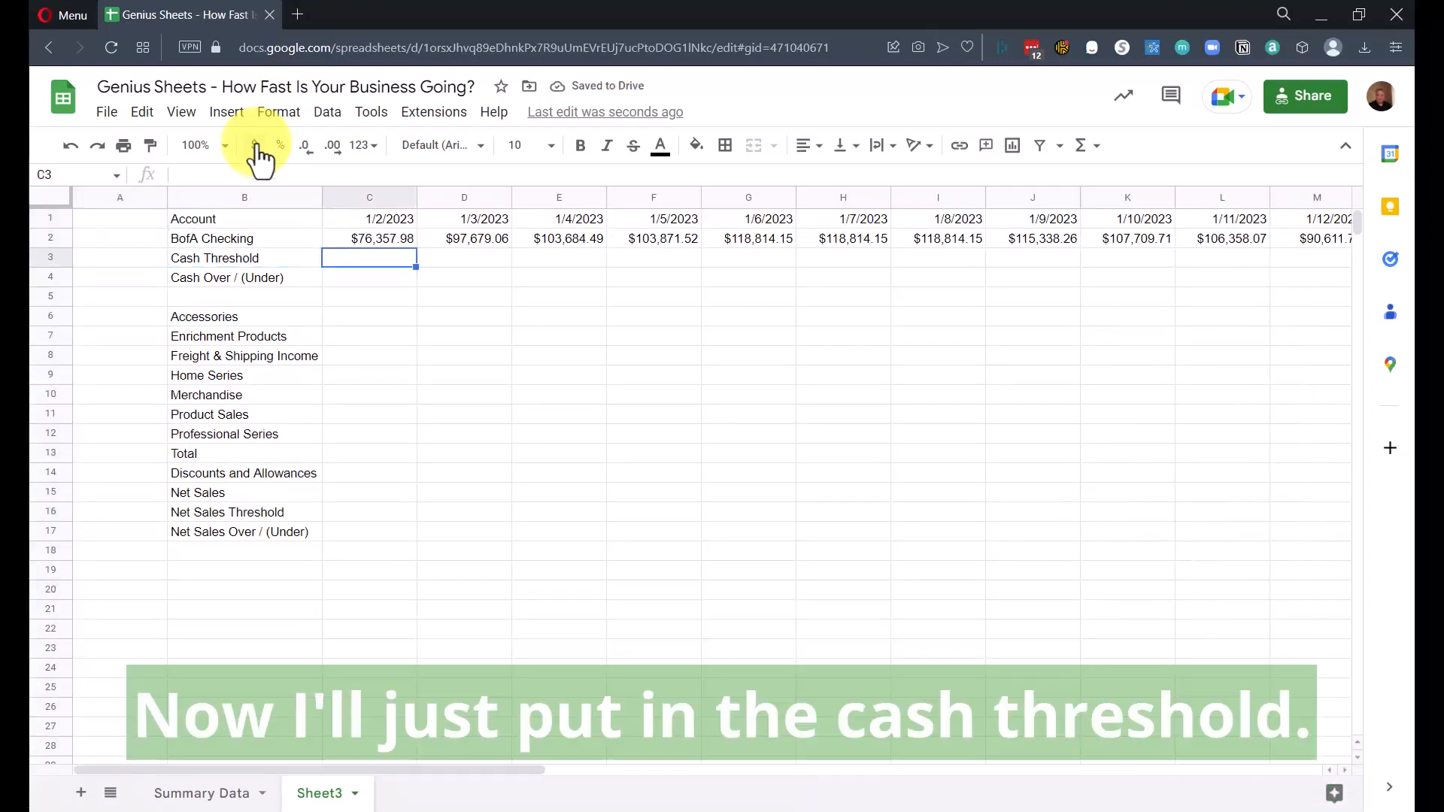
text(10)
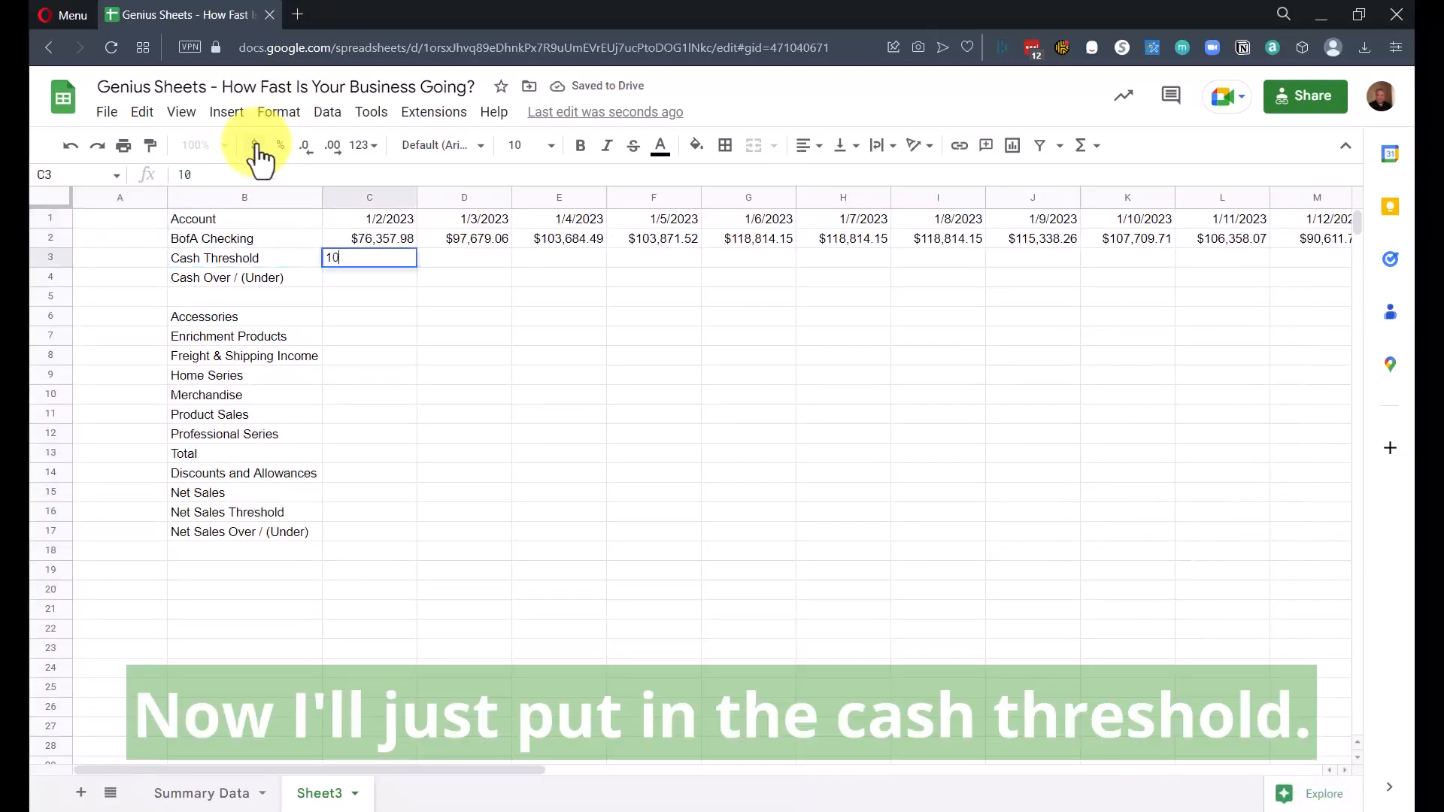
text(0,000)
key(Tab)
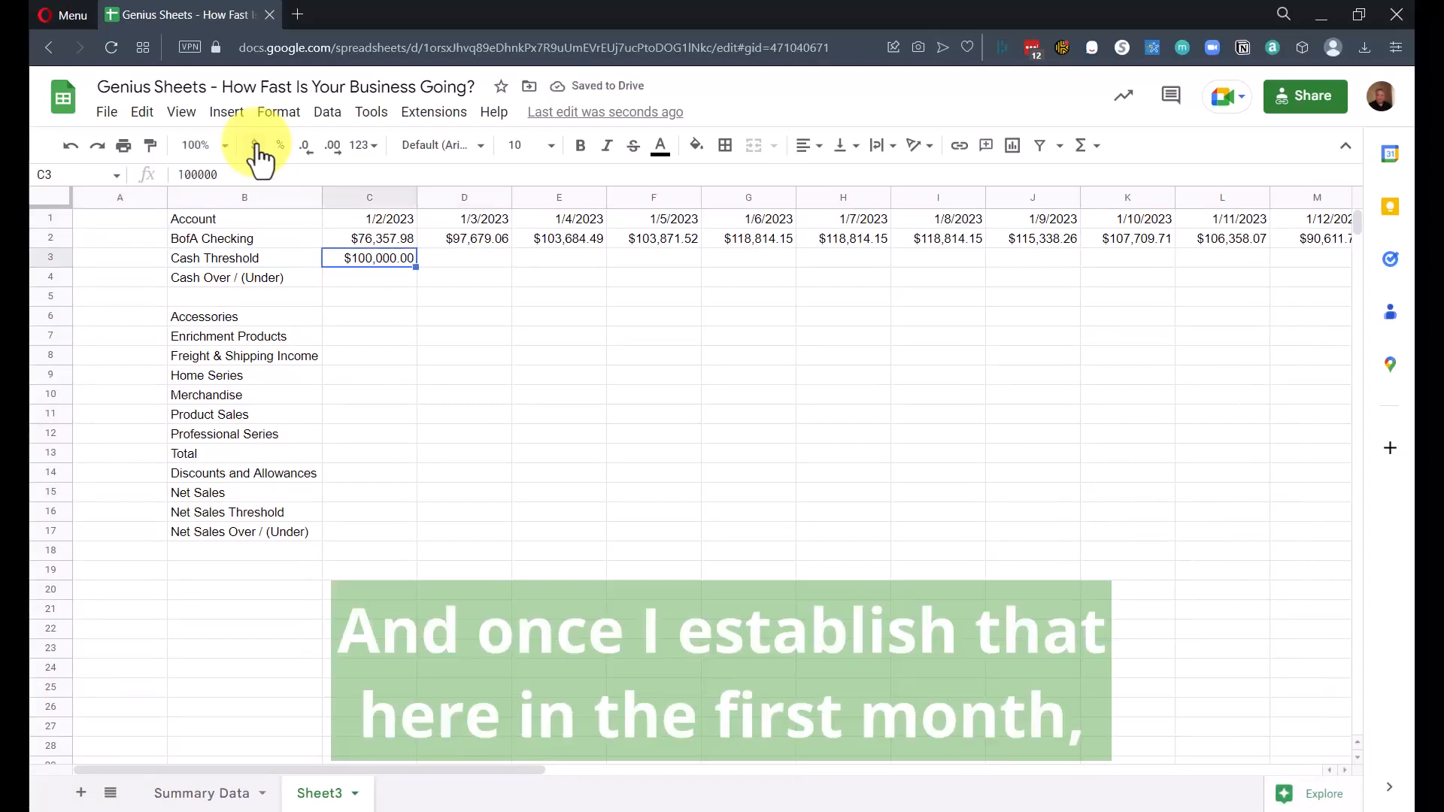
Enter =C3 in D3 and copy that threshold formula across row 3 through AG3.
text(=C3)
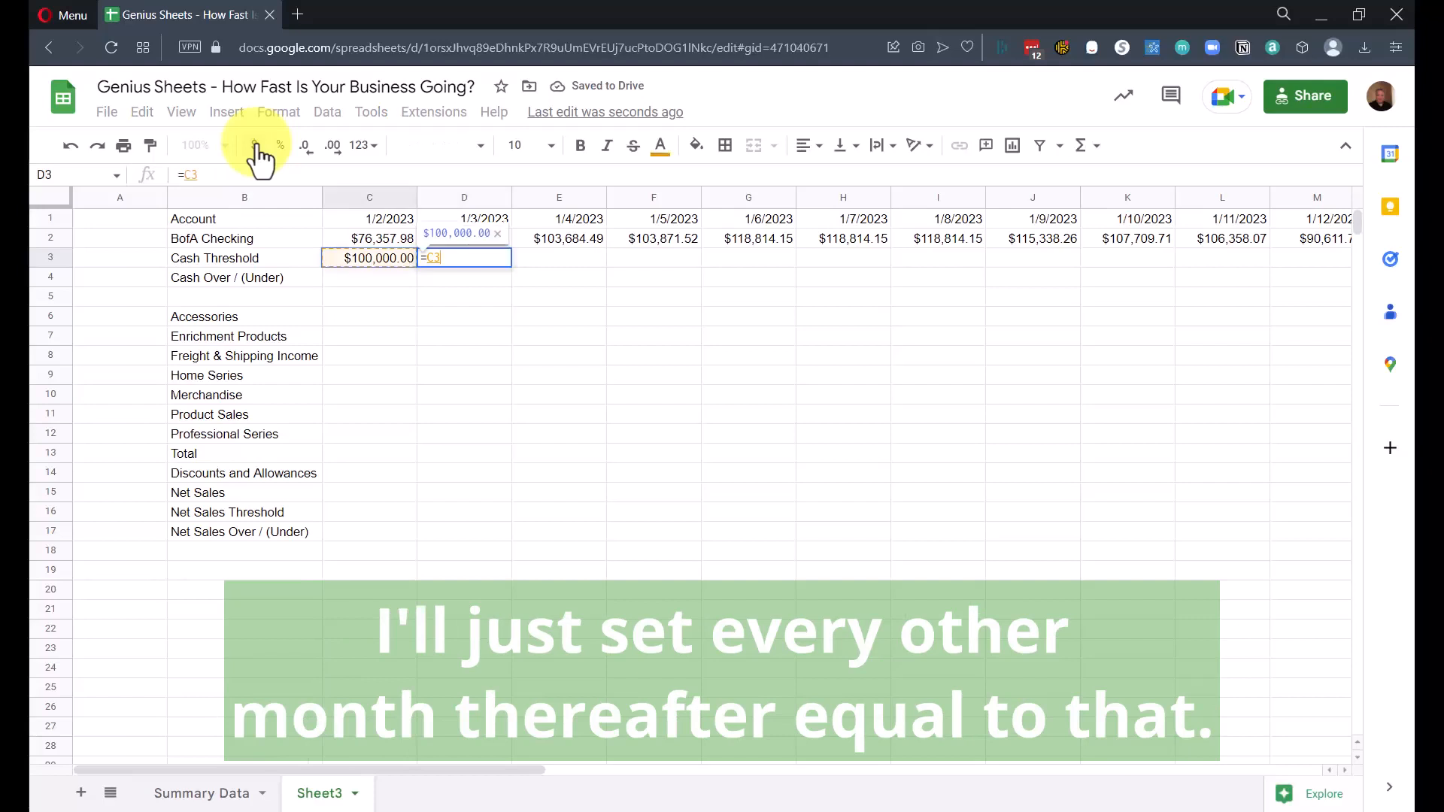
key(Return)
key(Up)
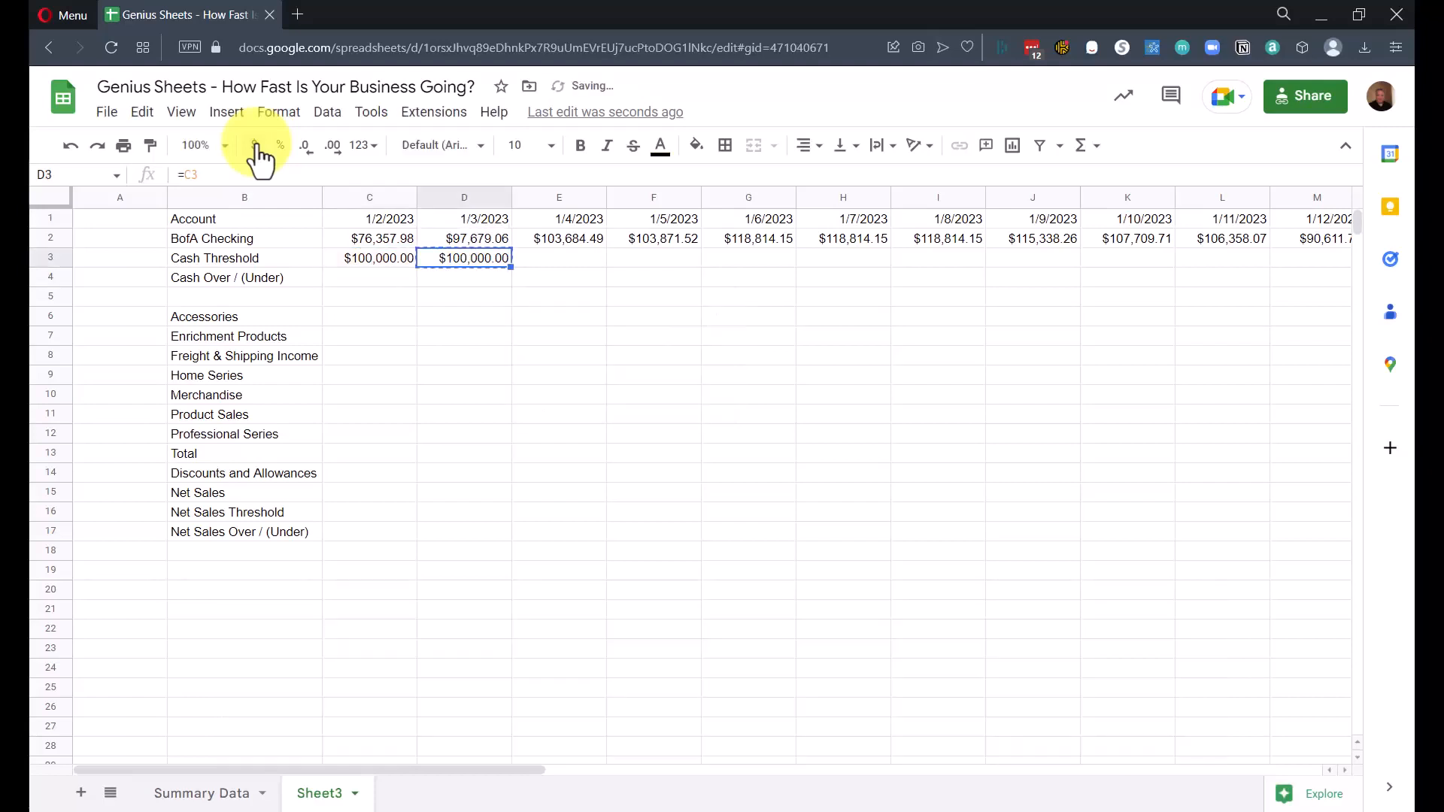
key(ctrl+shift+Right)
key(shift+Left)
key(shift+Left)
key(shift+Left)
key(shift+Right)
key(ctrl+v)
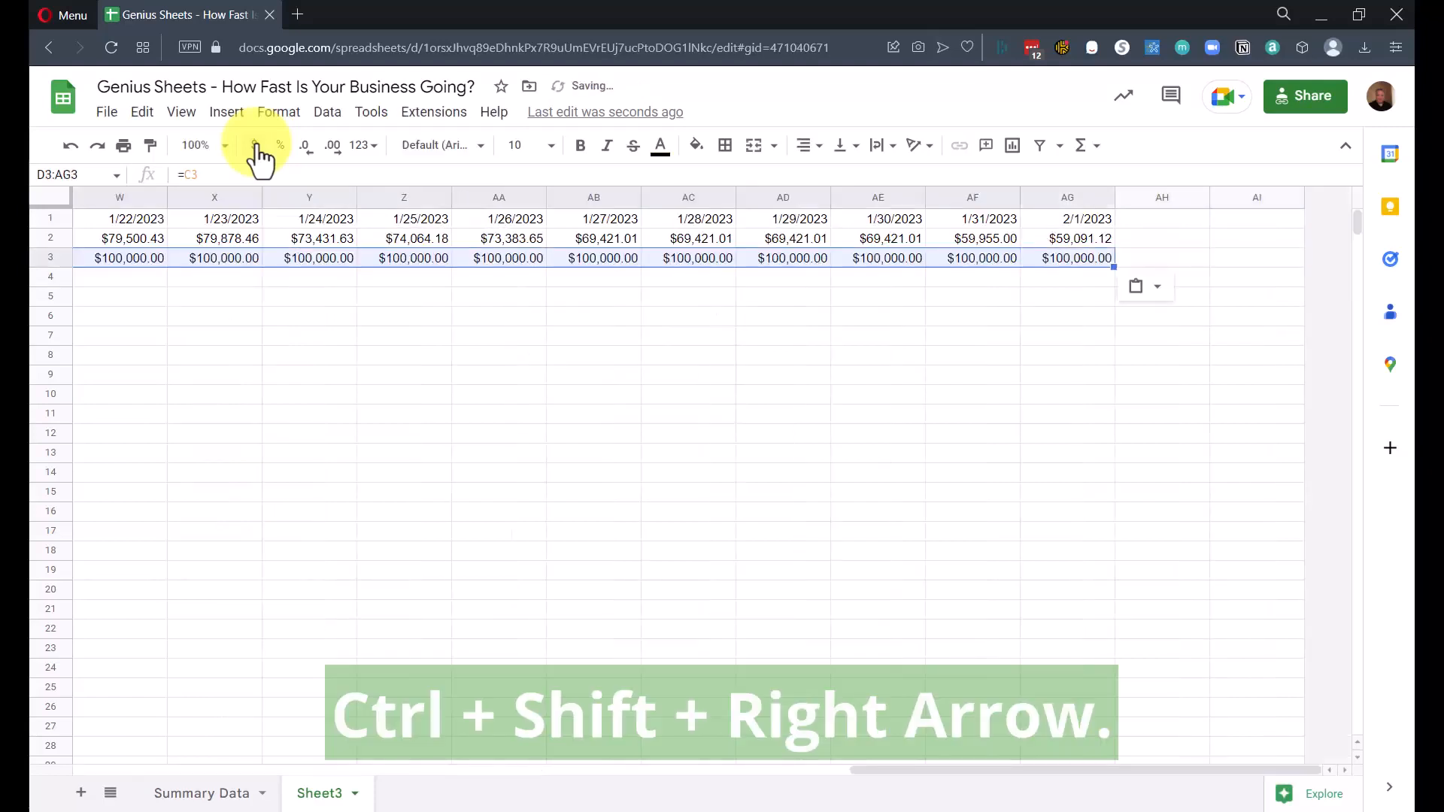
Enter =C2-C3 in C4 to calculate Cash Over / (Under) for the first date.
key(ctrl+Left)
key(Down)
key(Right)
text(=)
key(Up)
key(Up)
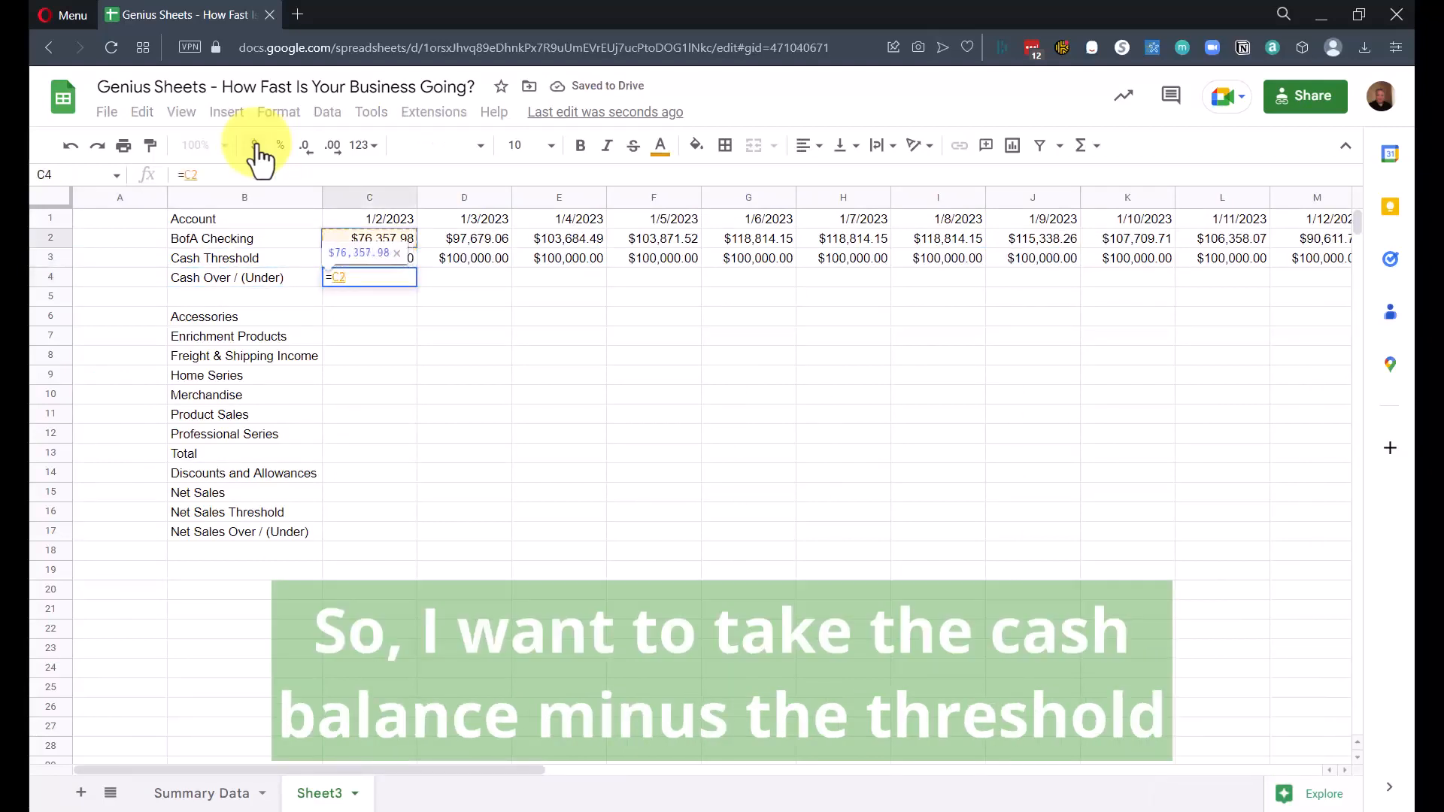
text(-)
key(Up)
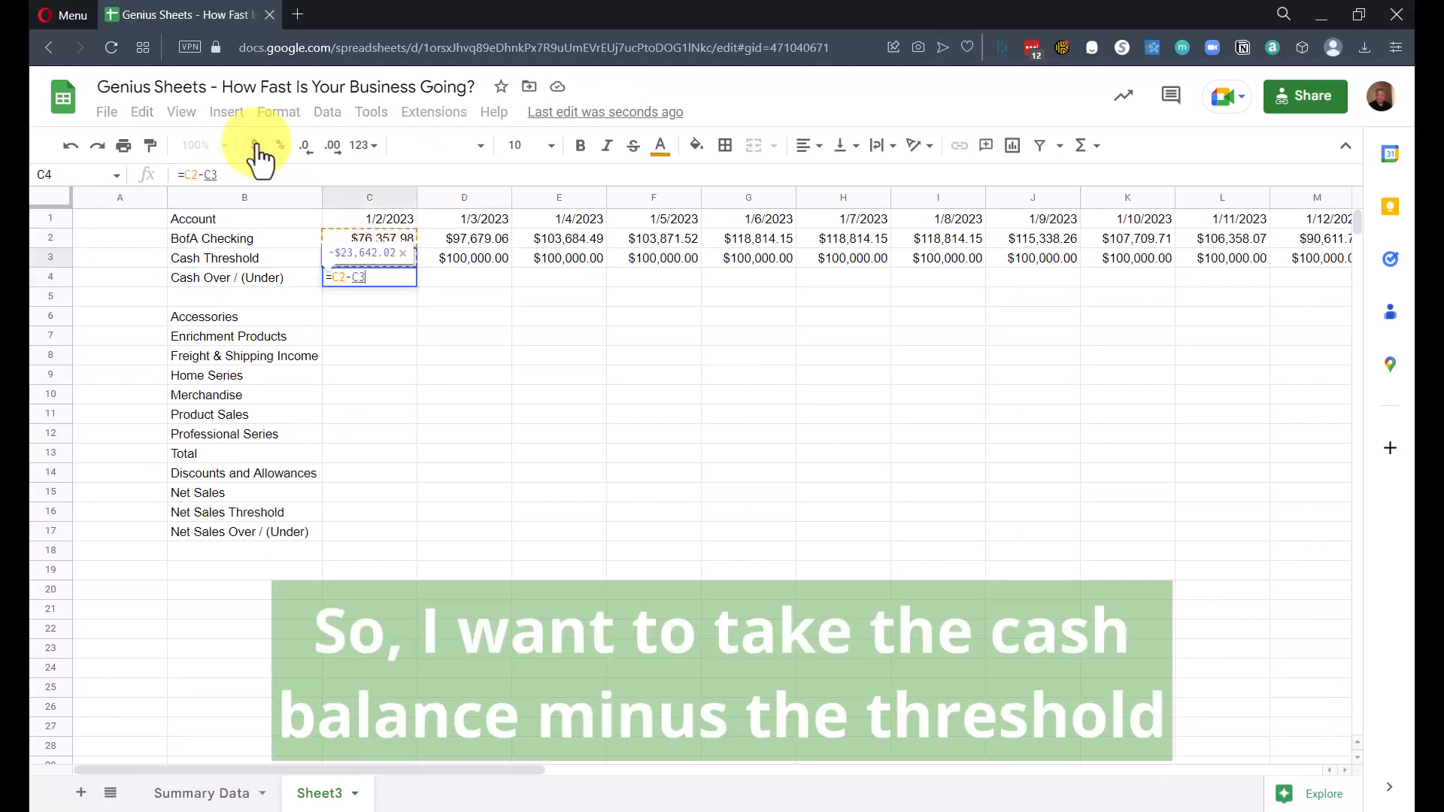
key(Return)
key(Up)
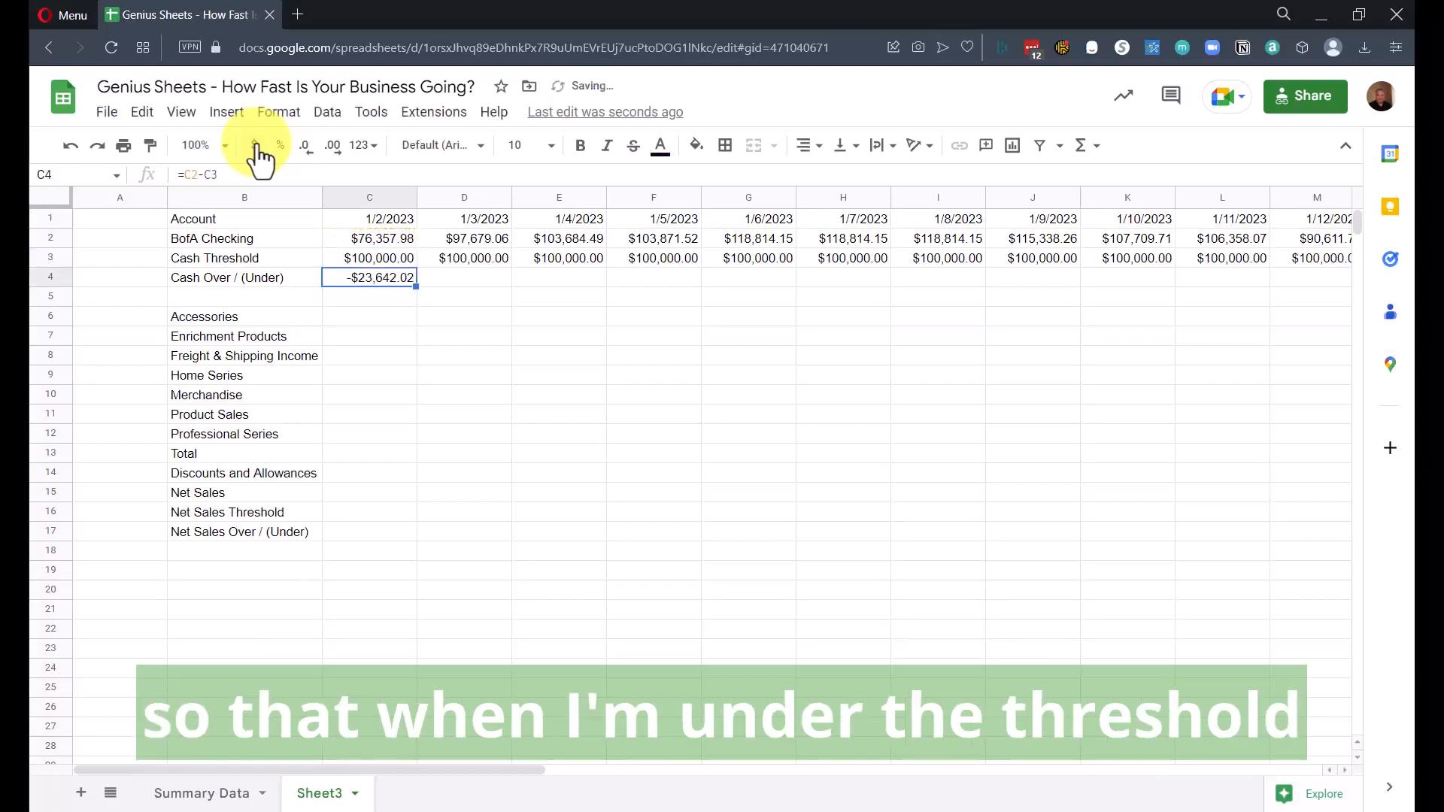
Copy the Cash Over / (Under) formula from C4 across row 4 through AG4.
key(ctrl+c)
key(ctrl+shift+Right)
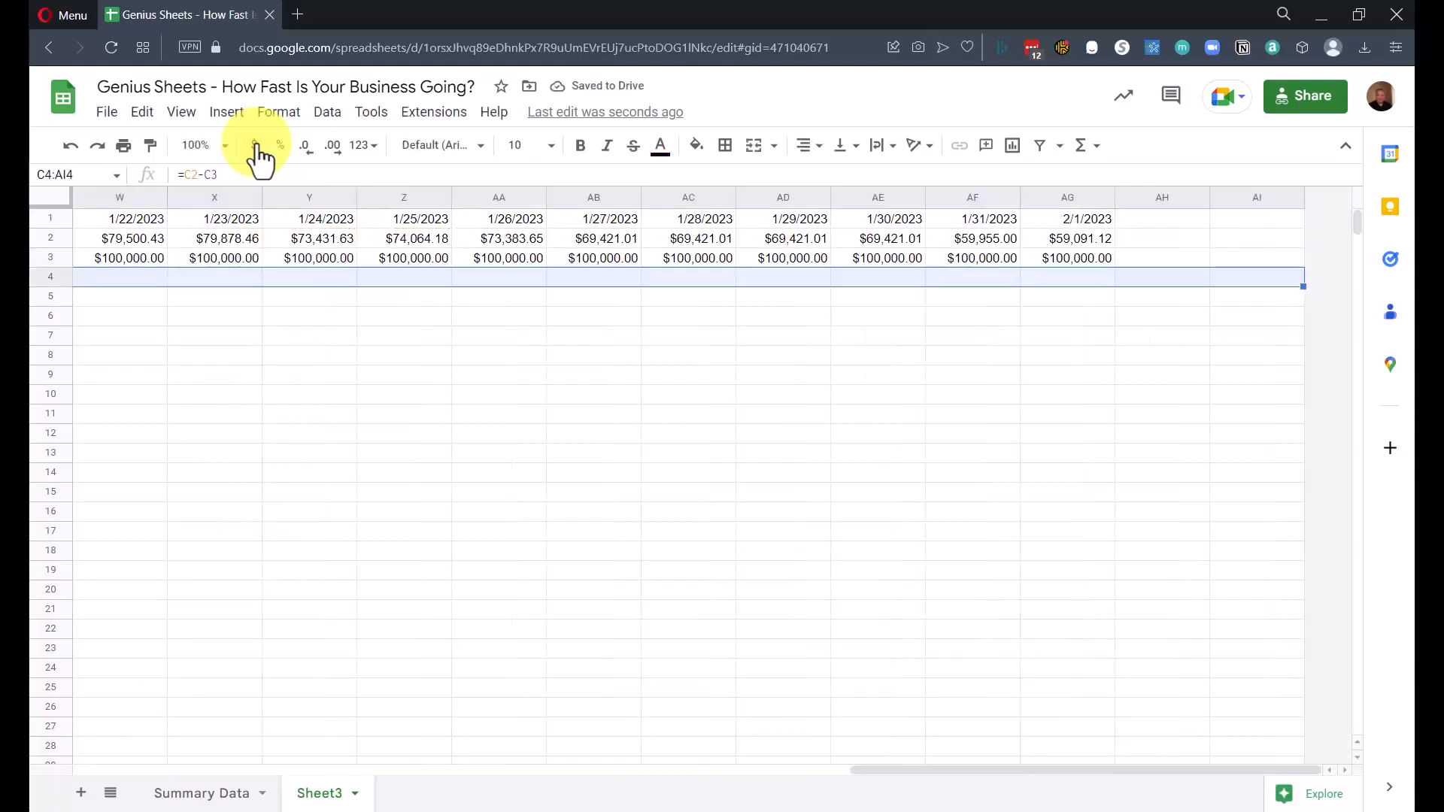
key(ctrl+v)
key(Home)
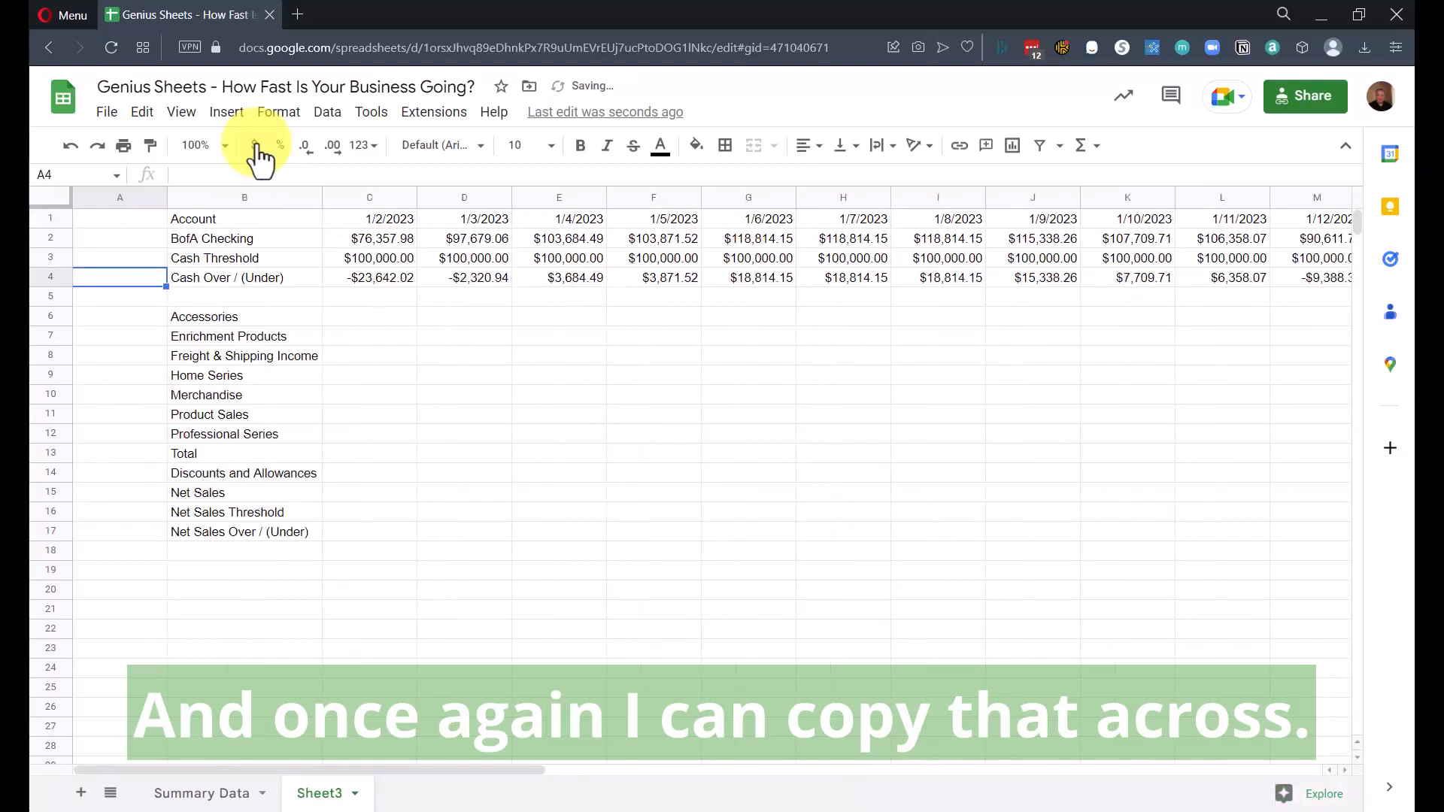
Enter =GS_IS(B6,C1,C1) in C6 to pull the Accessories income for the first date.
key(Right)
key(Down)
key(Down)
key(Right)
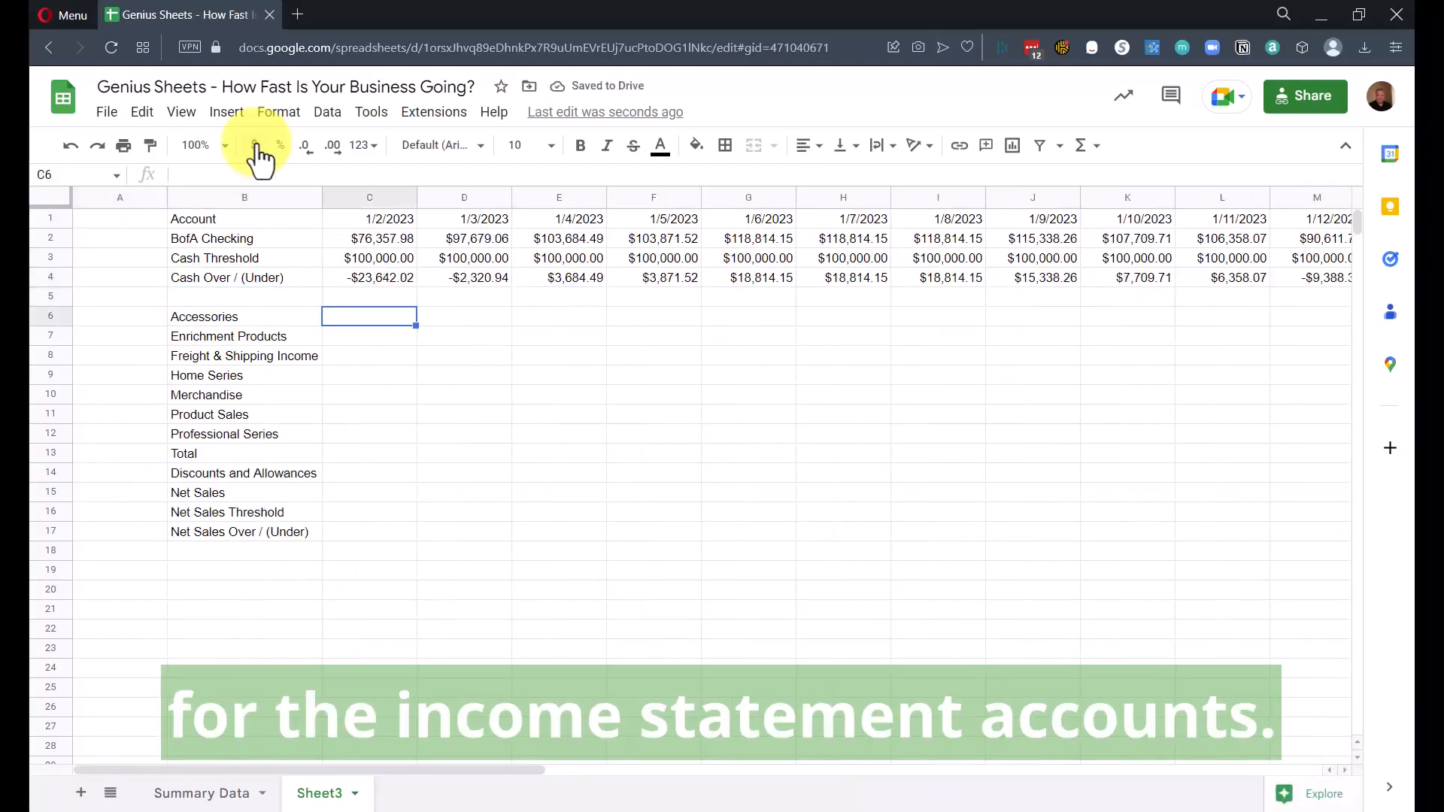
text(=GS)
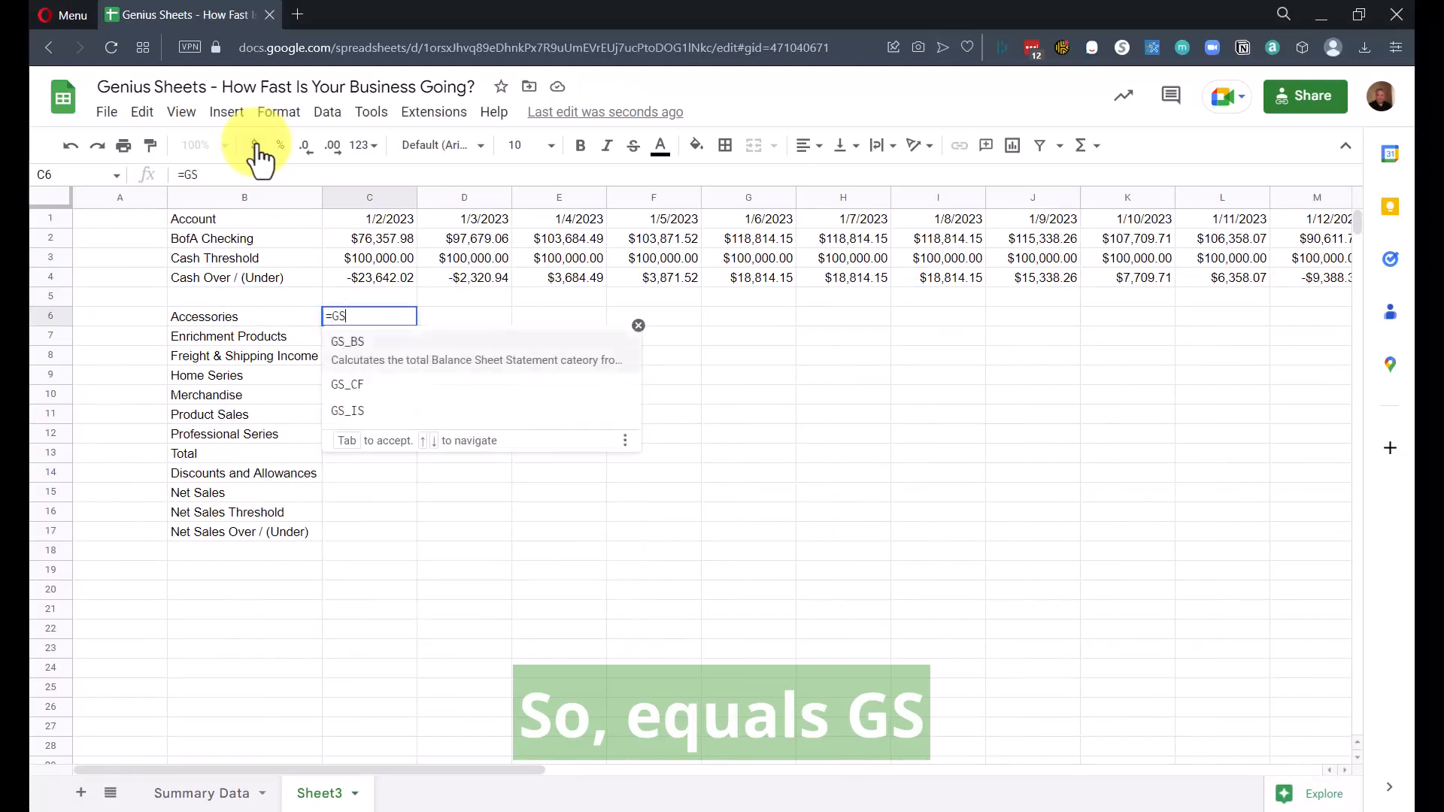
text(_IS()
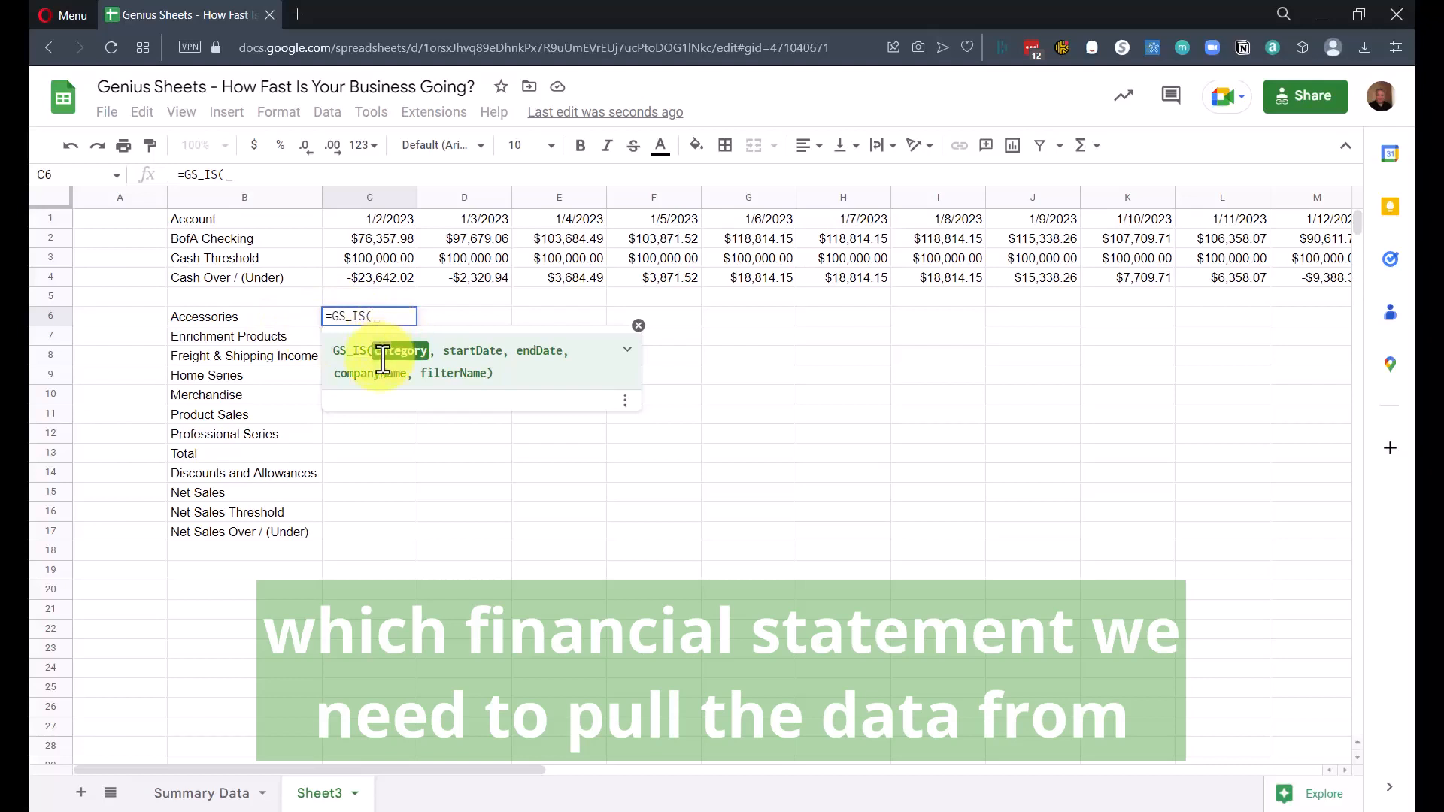
click(238, 318)
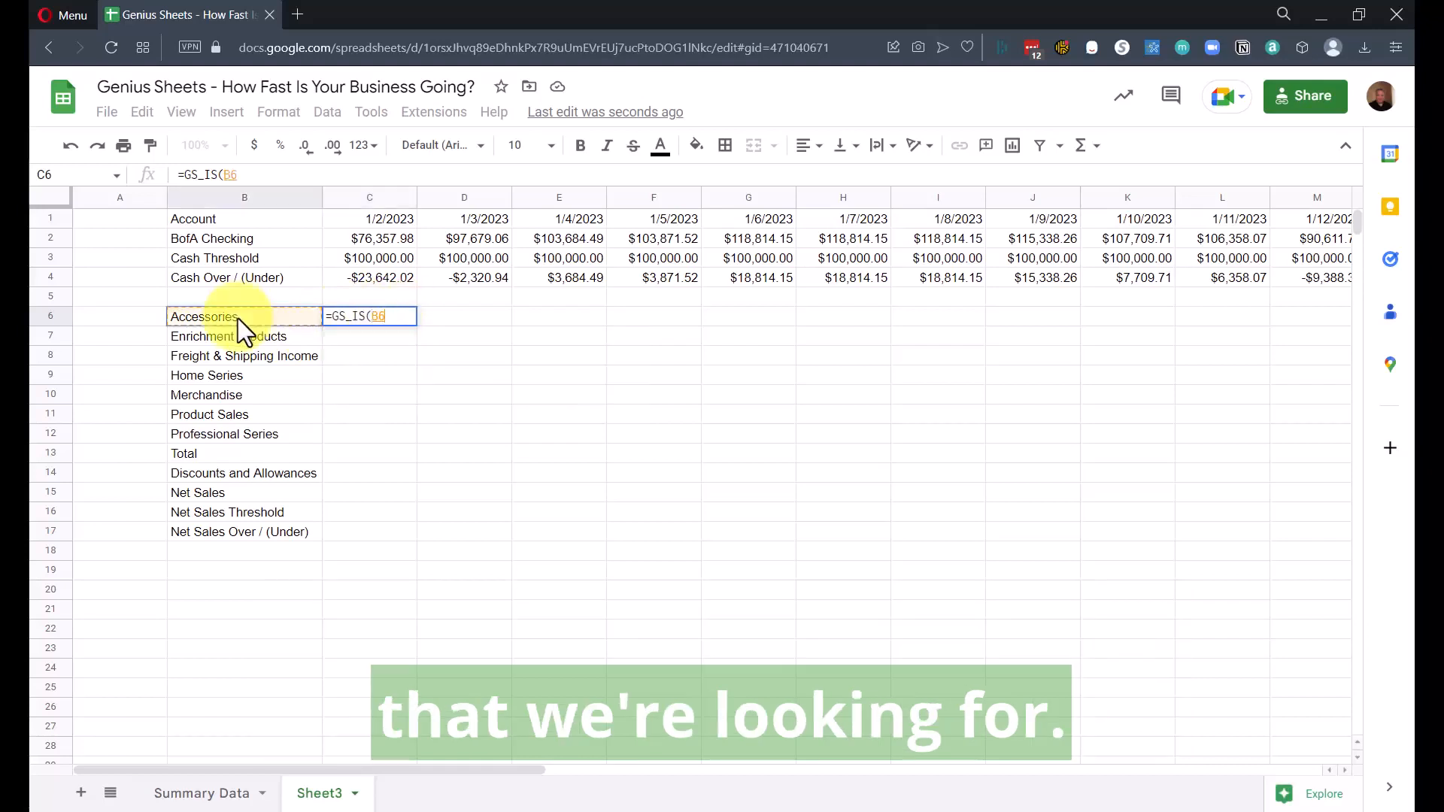
text(,)
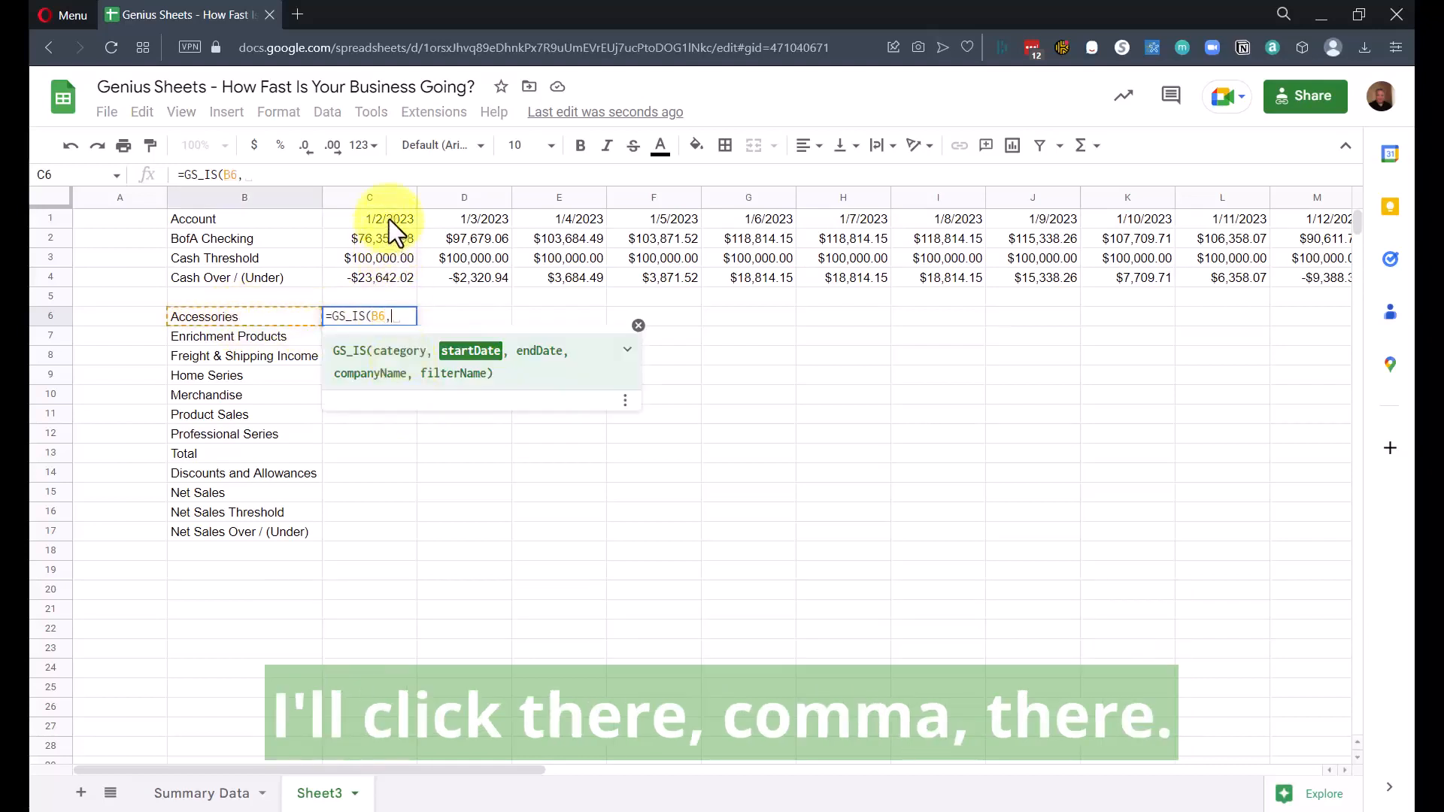
click(389, 220)
text(,)
click(390, 219)
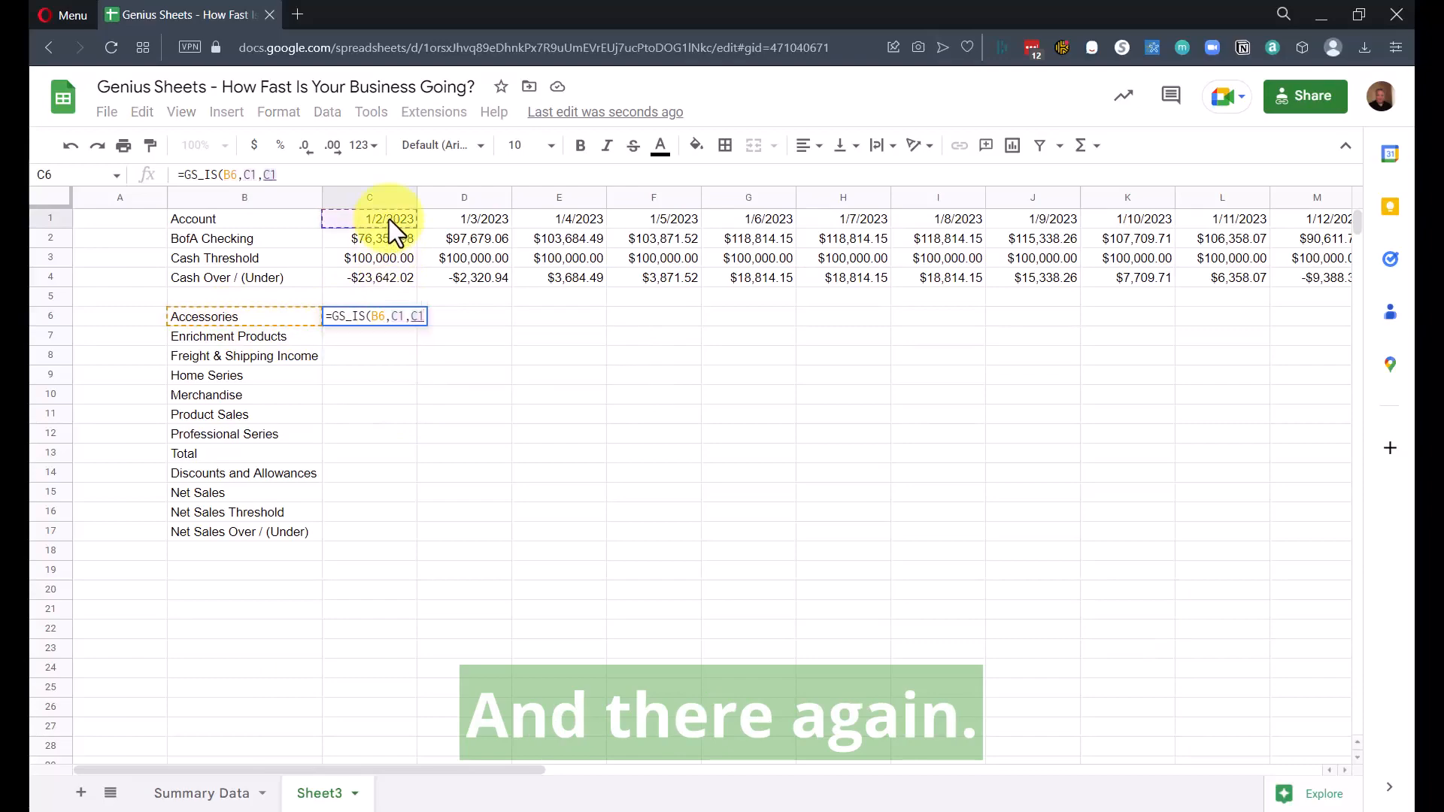
text())
key(Return)
key(Up)
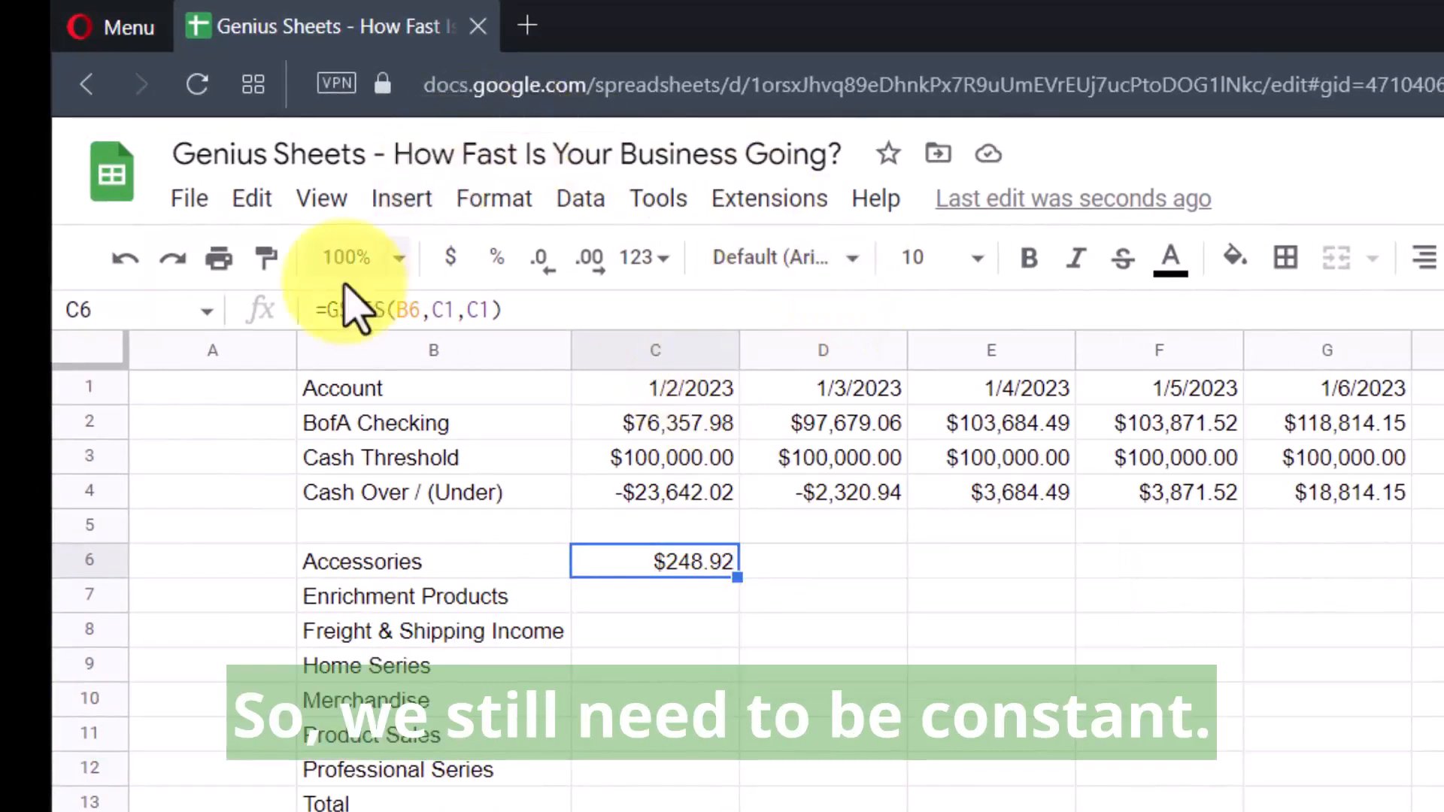
Lock the account column and date row in C6's formula so it reads =GS_IS($B6,C$1,C$1).
click(412, 309)
text($)
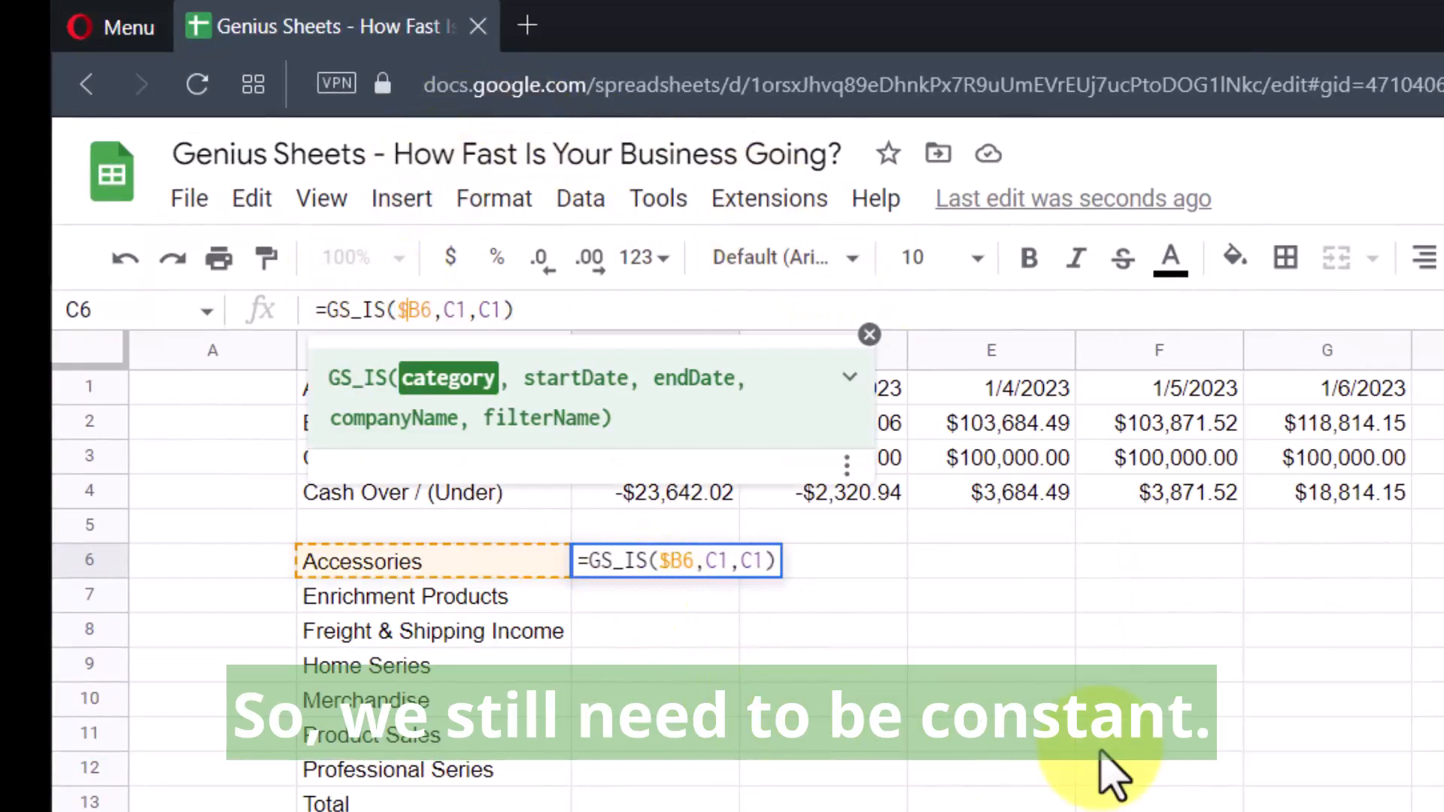
key(Right)
key(Right)
key(Right)
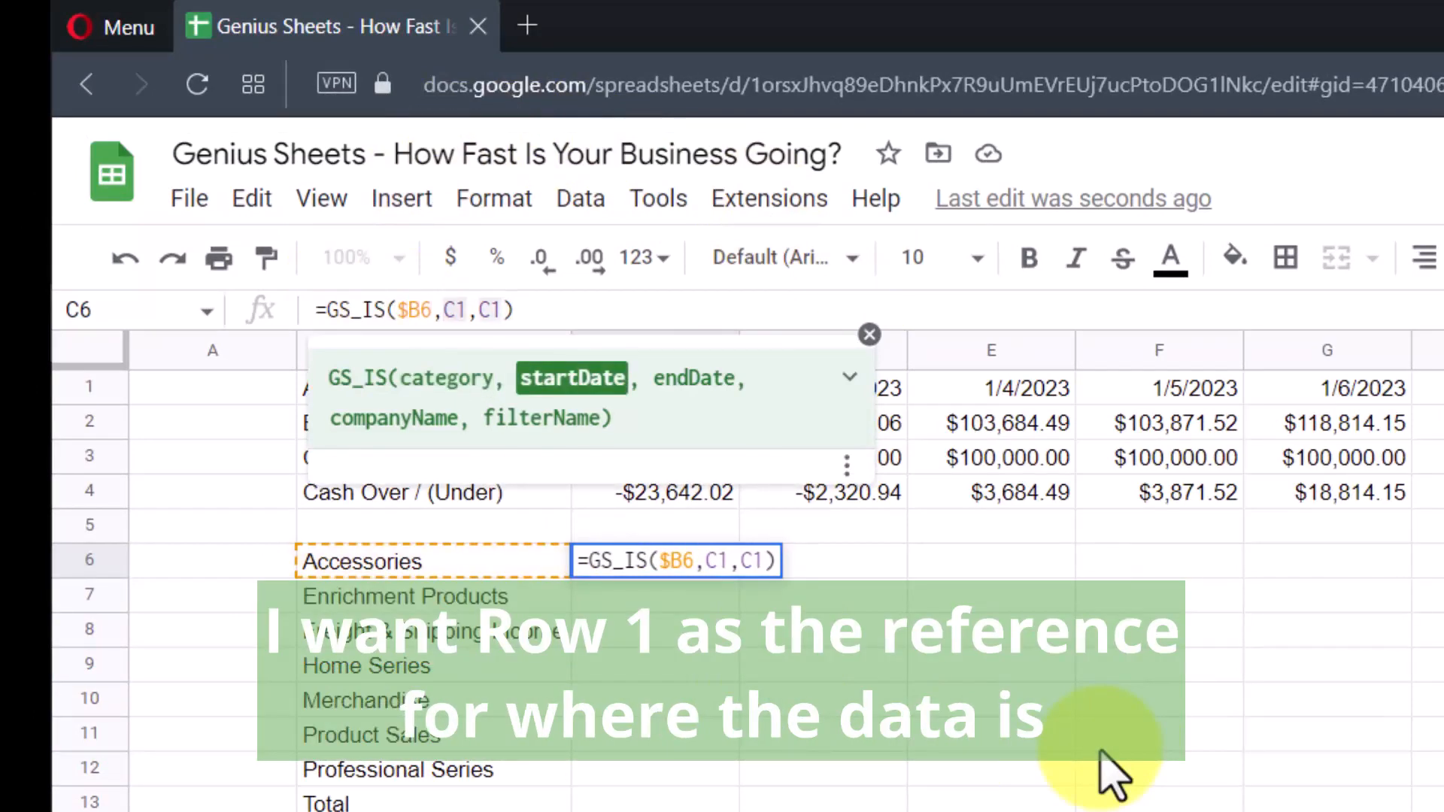
text($)
key(Right)
key(Right)
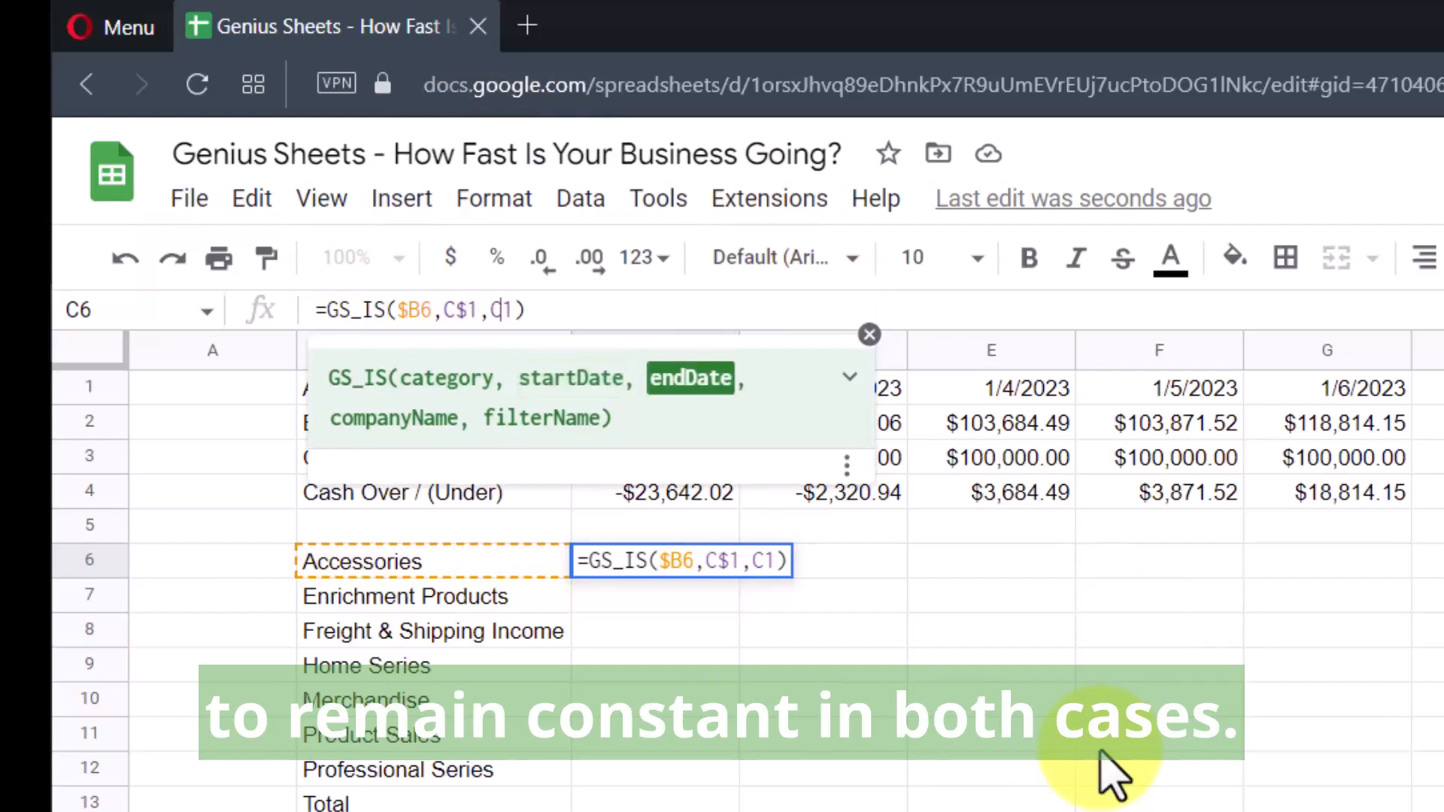
text($)
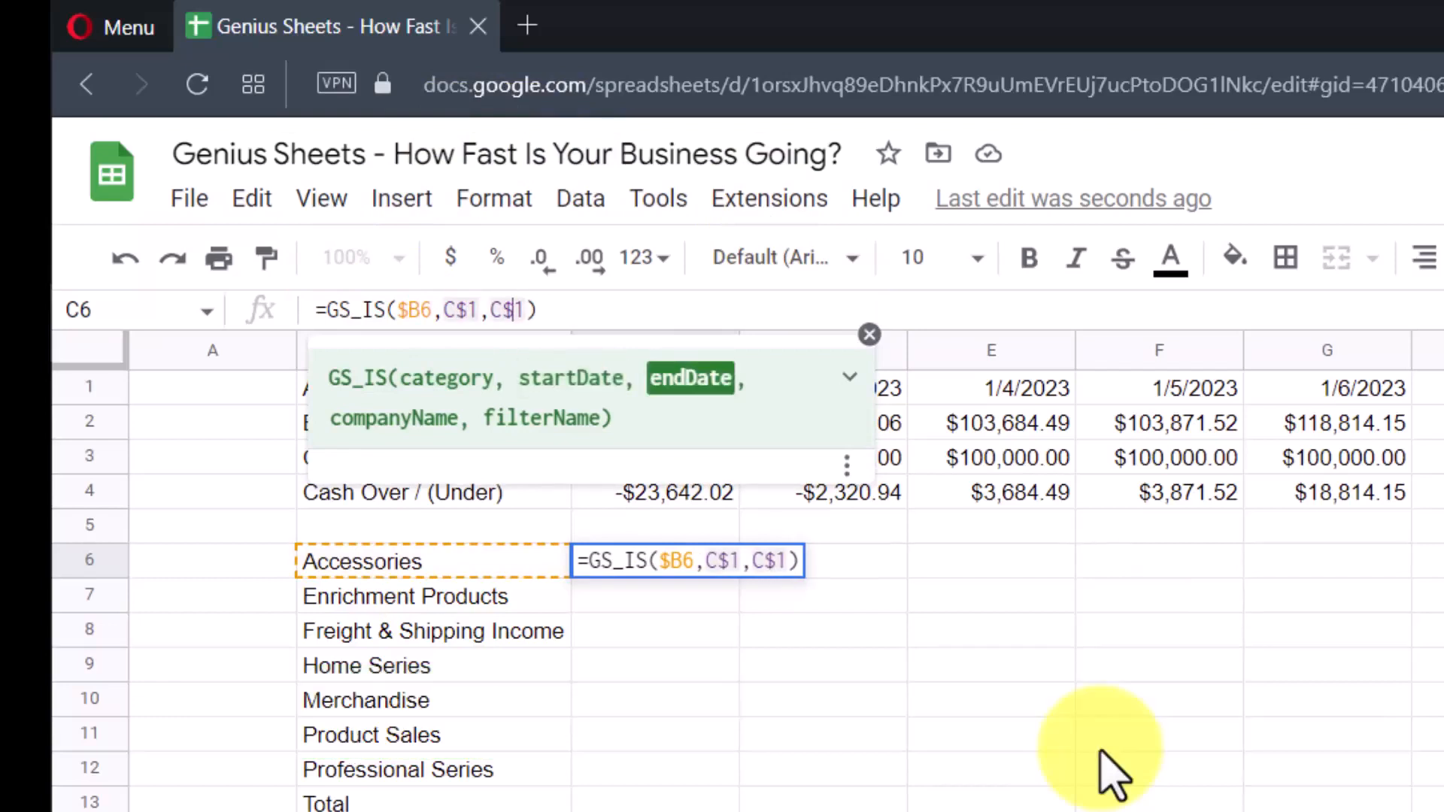
key(Return)
key(Up)
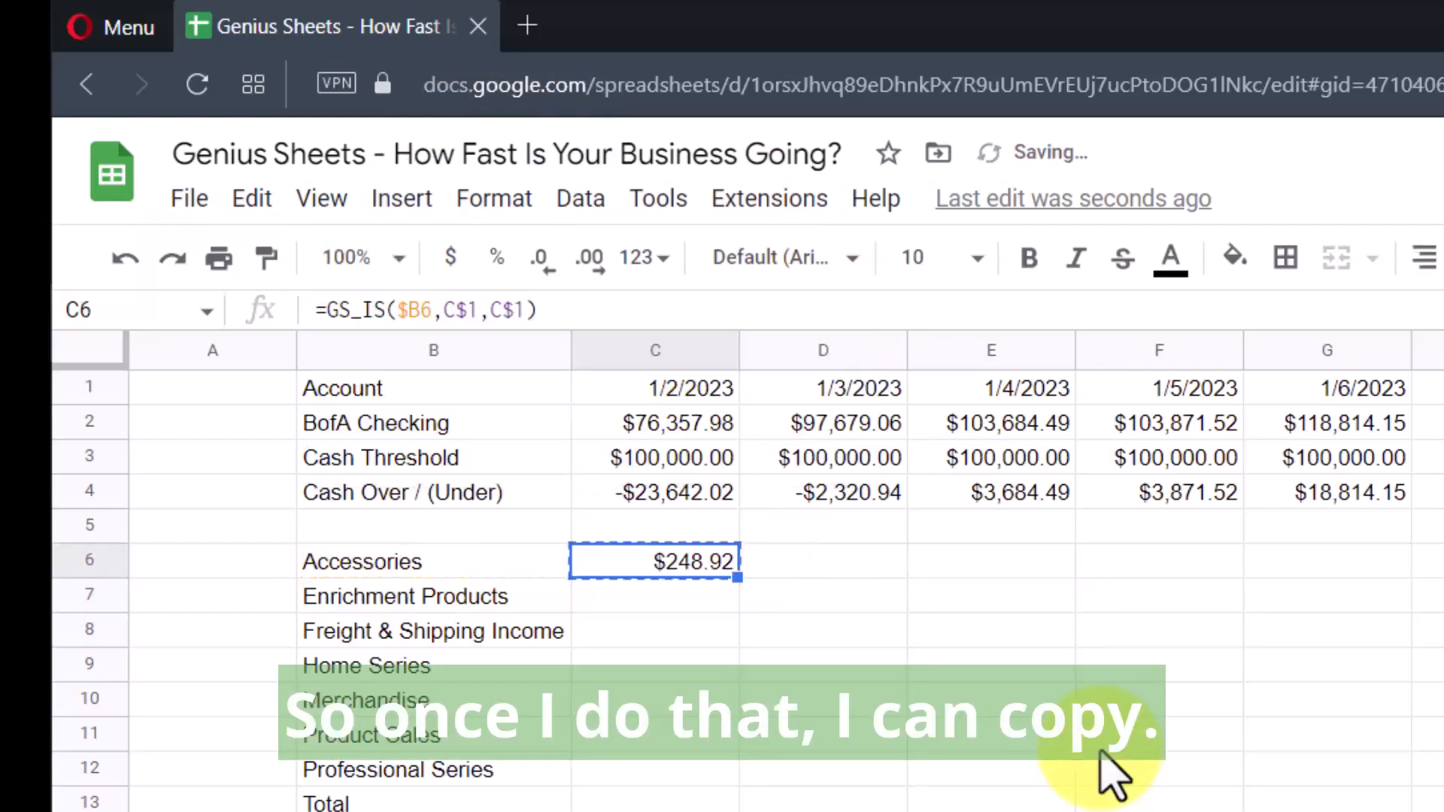
Copy the C6 income formula to all sales accounts and dates in C6:AG12, leaving out the Total row.
key(shift+Down)
key(shift+Down)
key(shift+Down)
key(shift+Down)
key(shift+Down)
key(shift+Down)
key(shift+Down)
key(shift+Up)
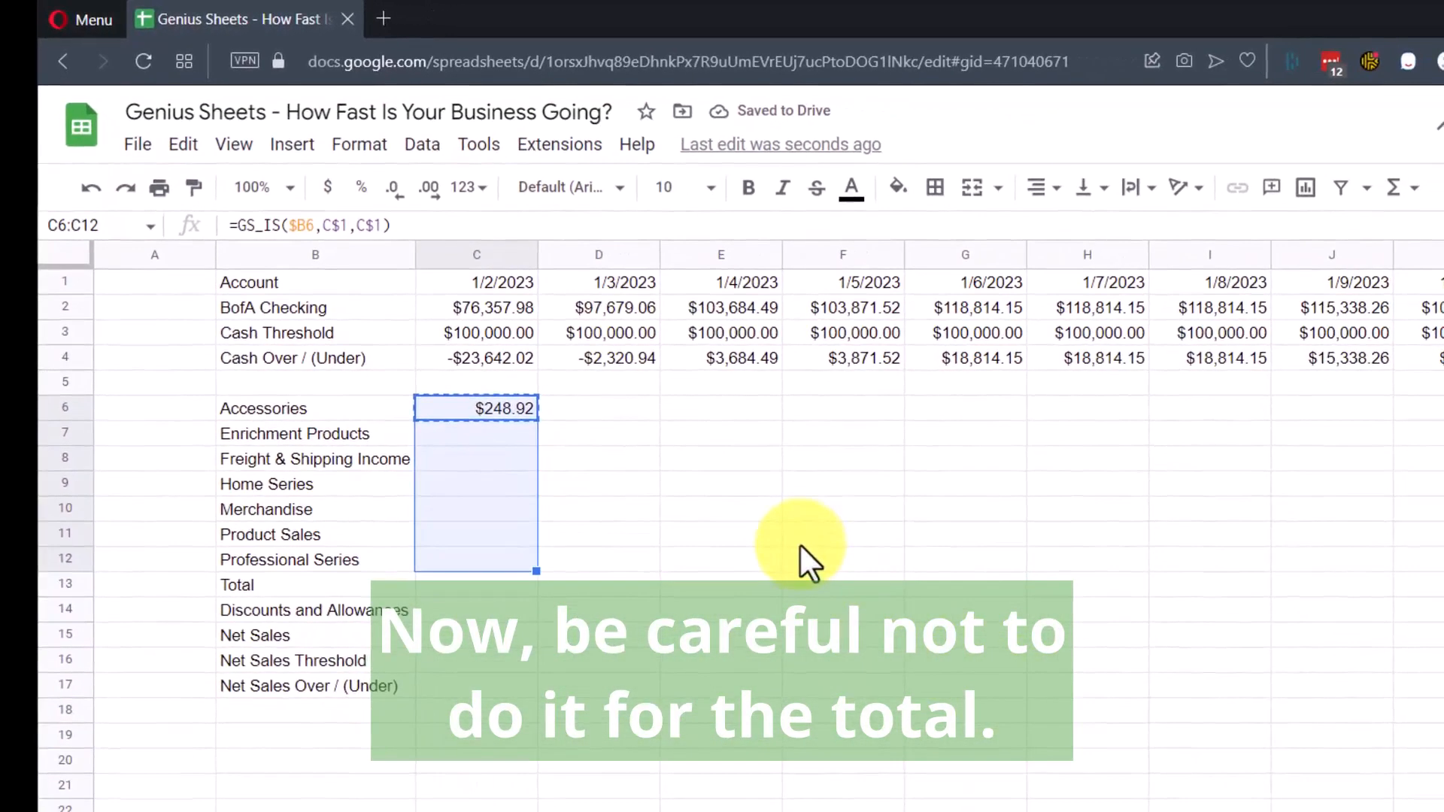
key(ctrl+shift+Right)
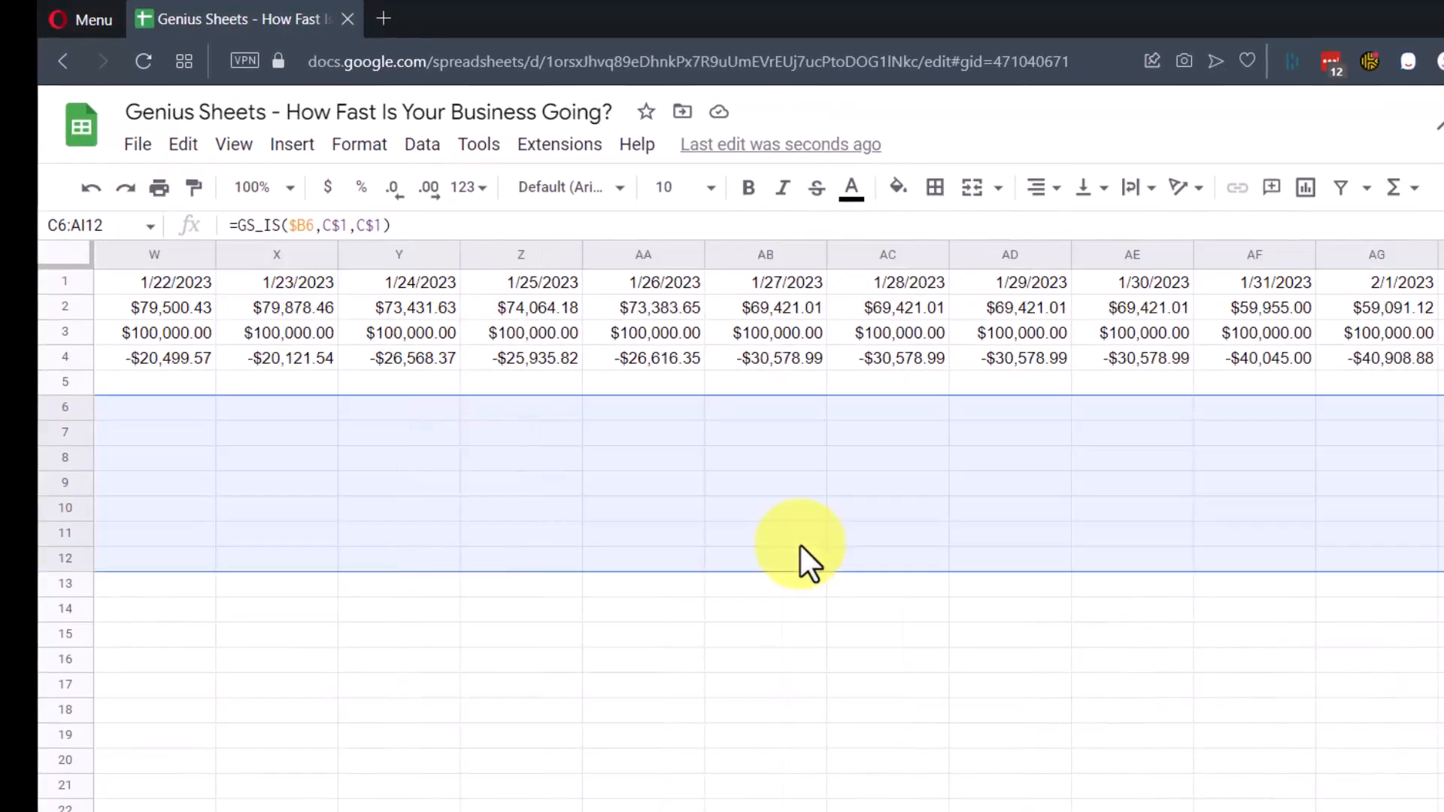
key(shift+Left)
key(ctrl+Return)
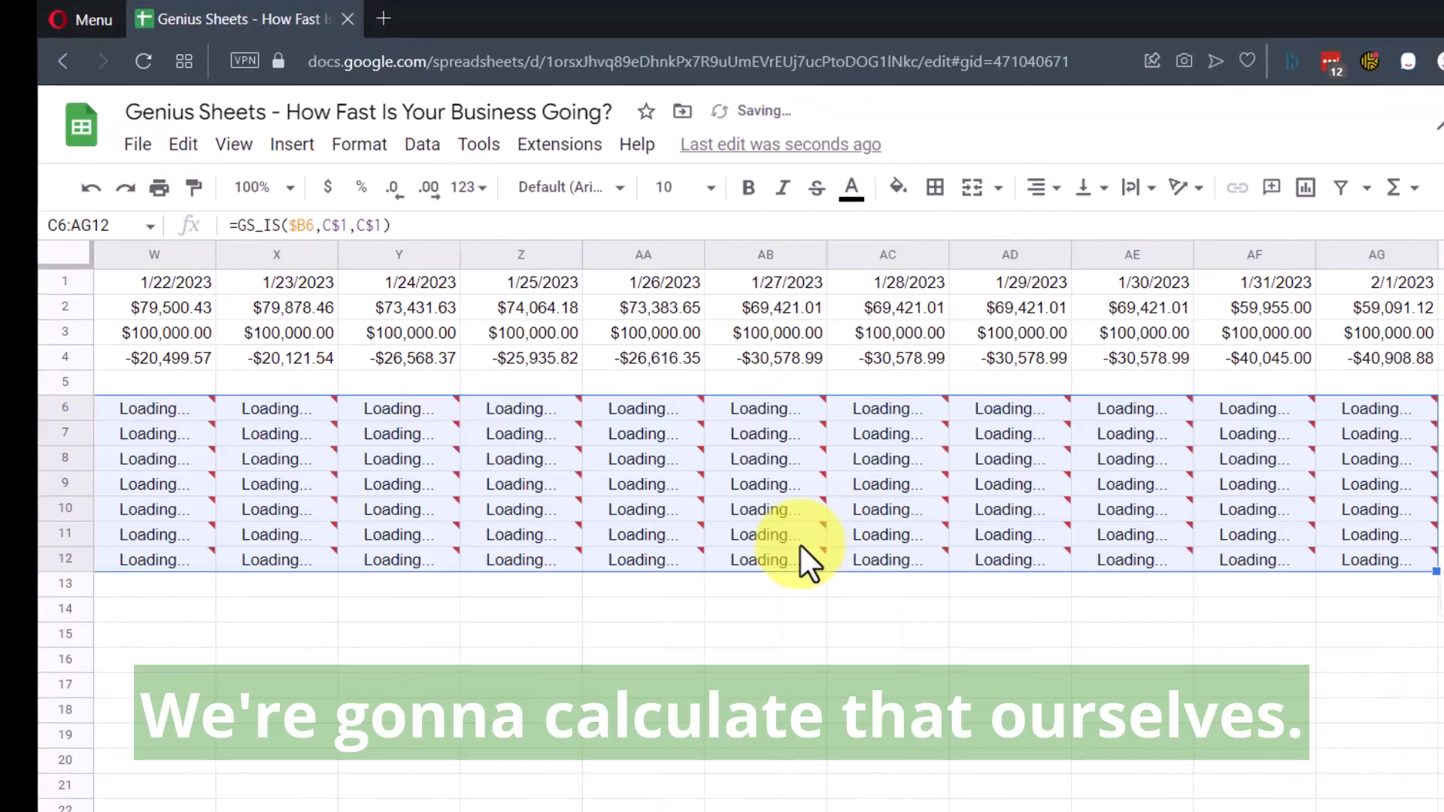
Copy the Professional Series formula from C12 into the Discounts and Allowances row, covering C14:AG14.
key(Left)
key(Left)
key(Right)
key(Right)
key(ctrl+Down)
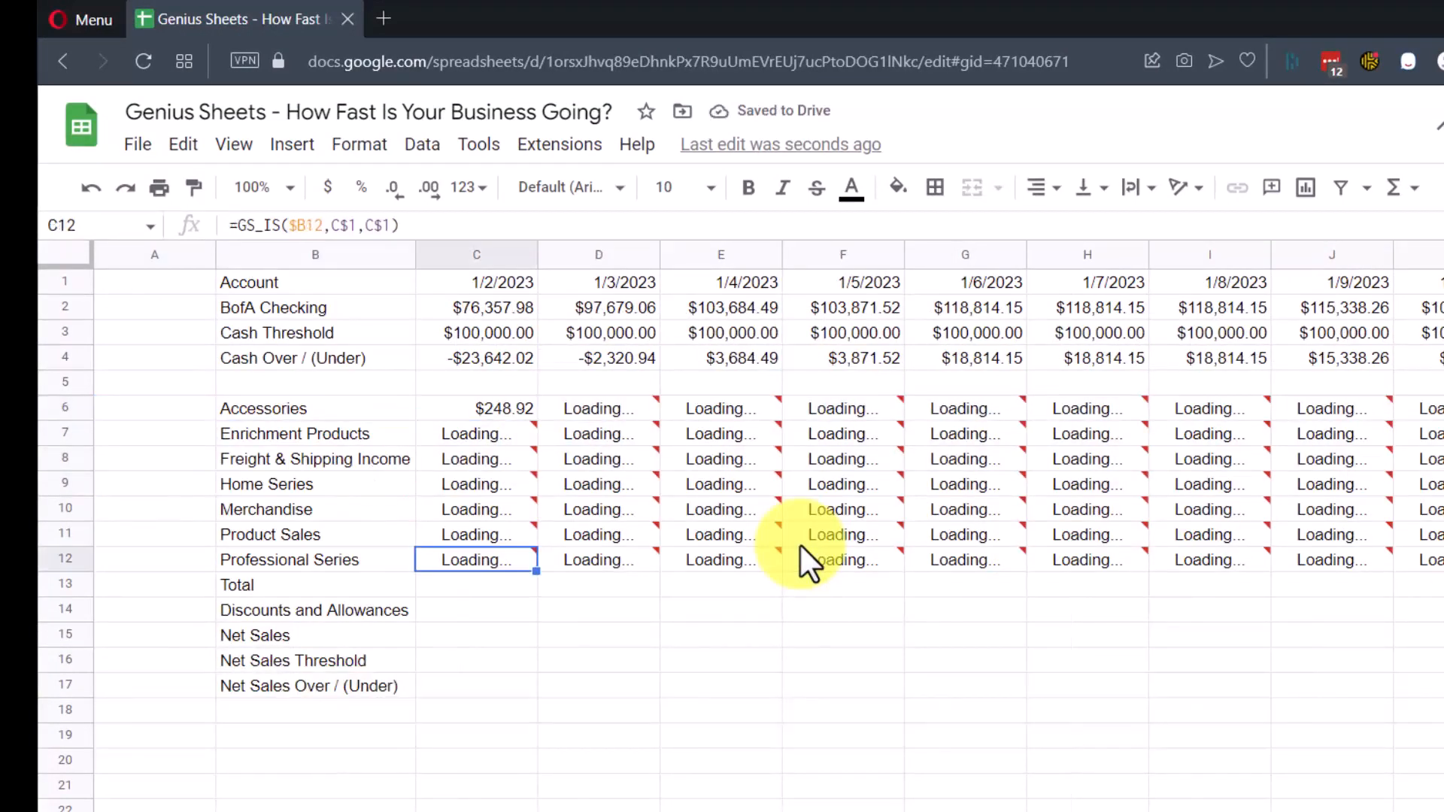
key(ctrl+c)
key(Down)
key(Down)
key(ctrl+v)
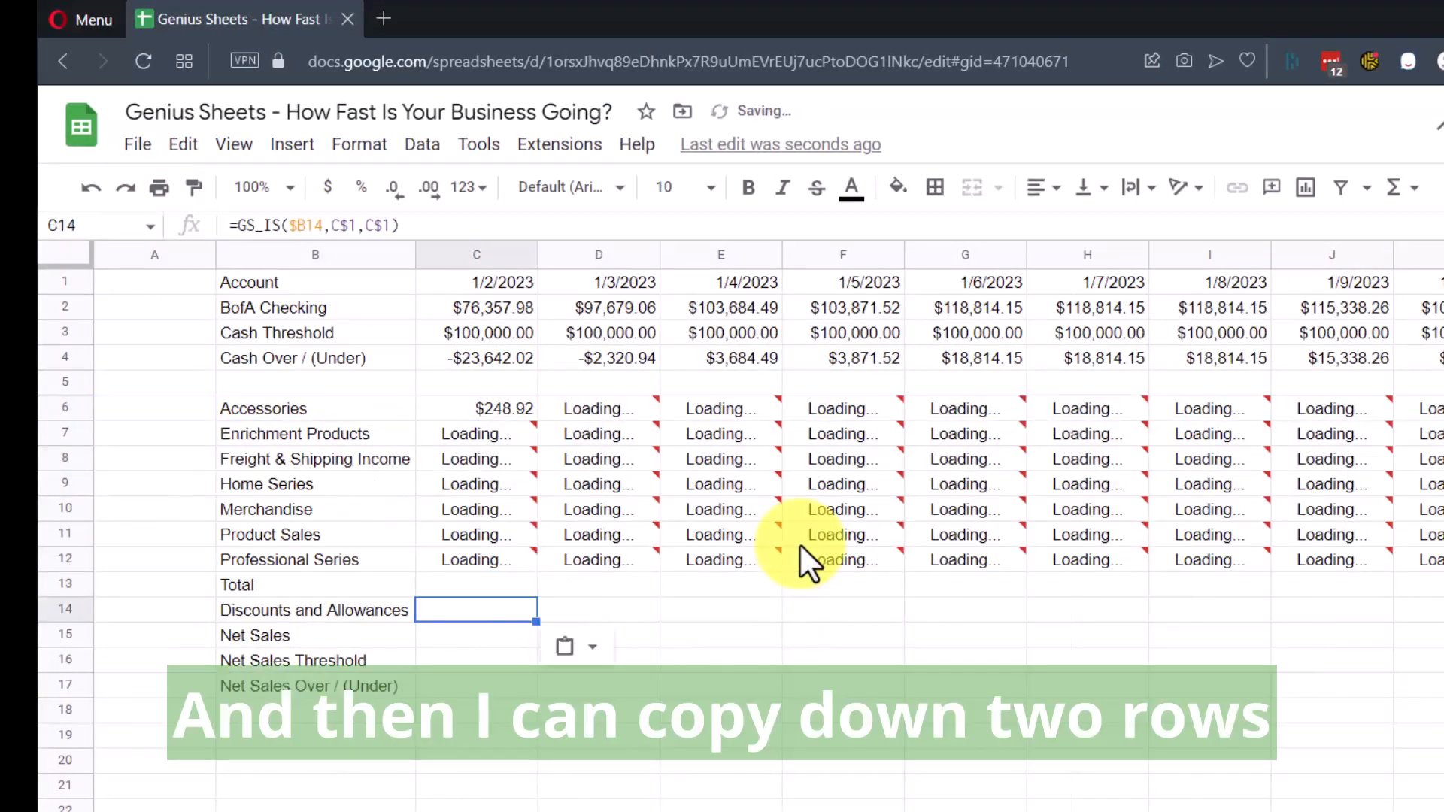
key(ctrl+shift+Right)
key(shift+Left)
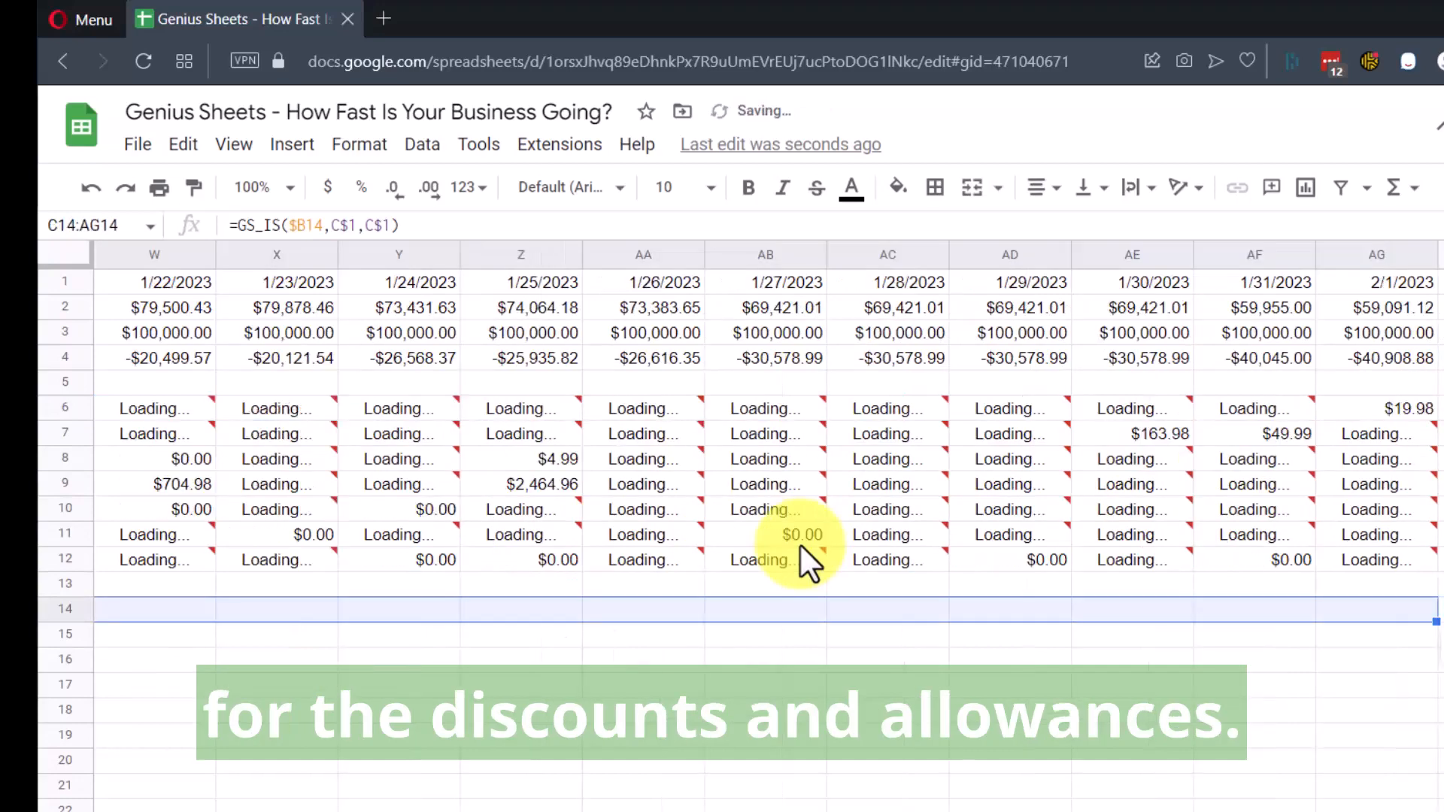
key(ctrl+v)
Enter =sum(C6:C12) in C13 to total the sales accounts for the first date.
key(Up)
key(Up)
key(Left)
key(Left)
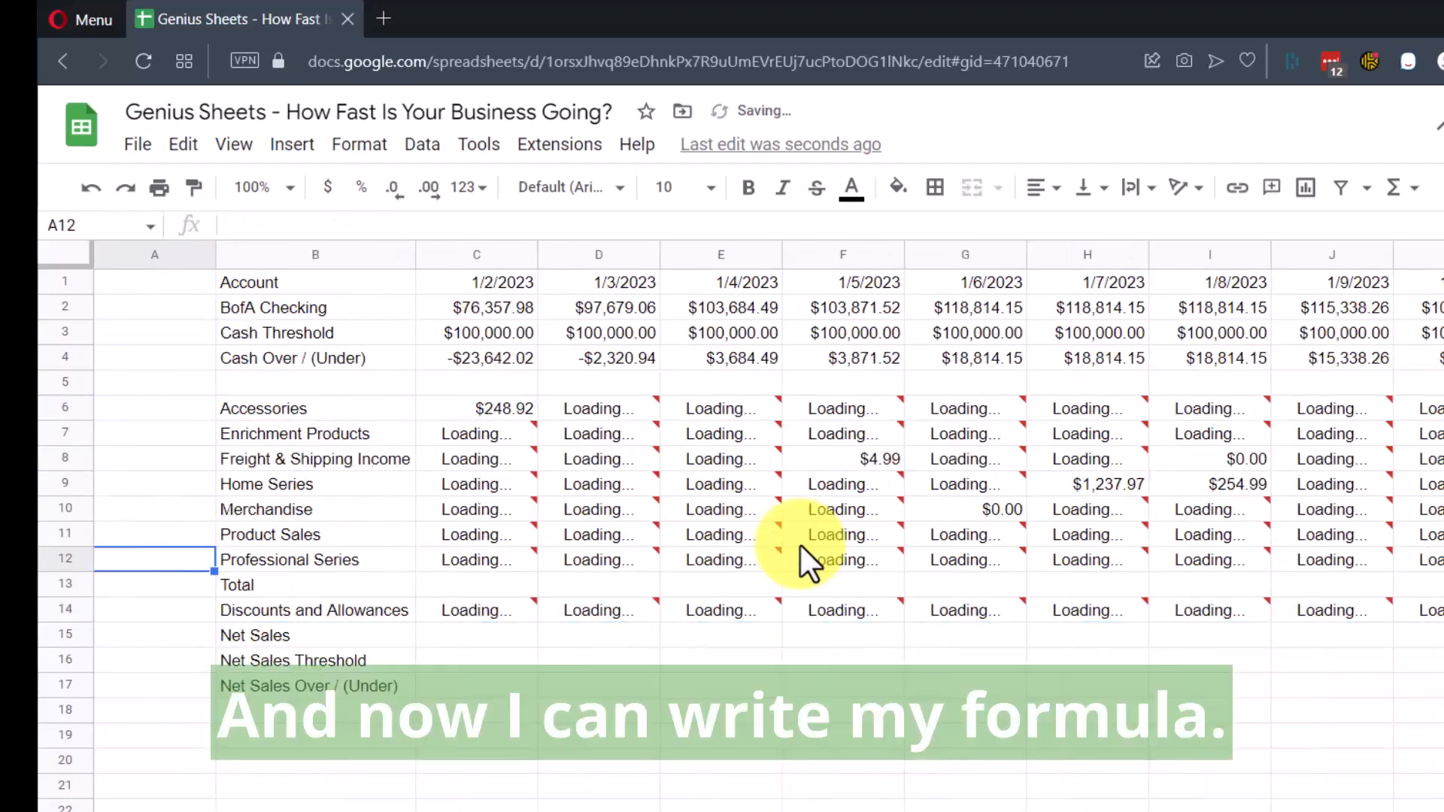
key(Down)
key(Right)
key(Right)
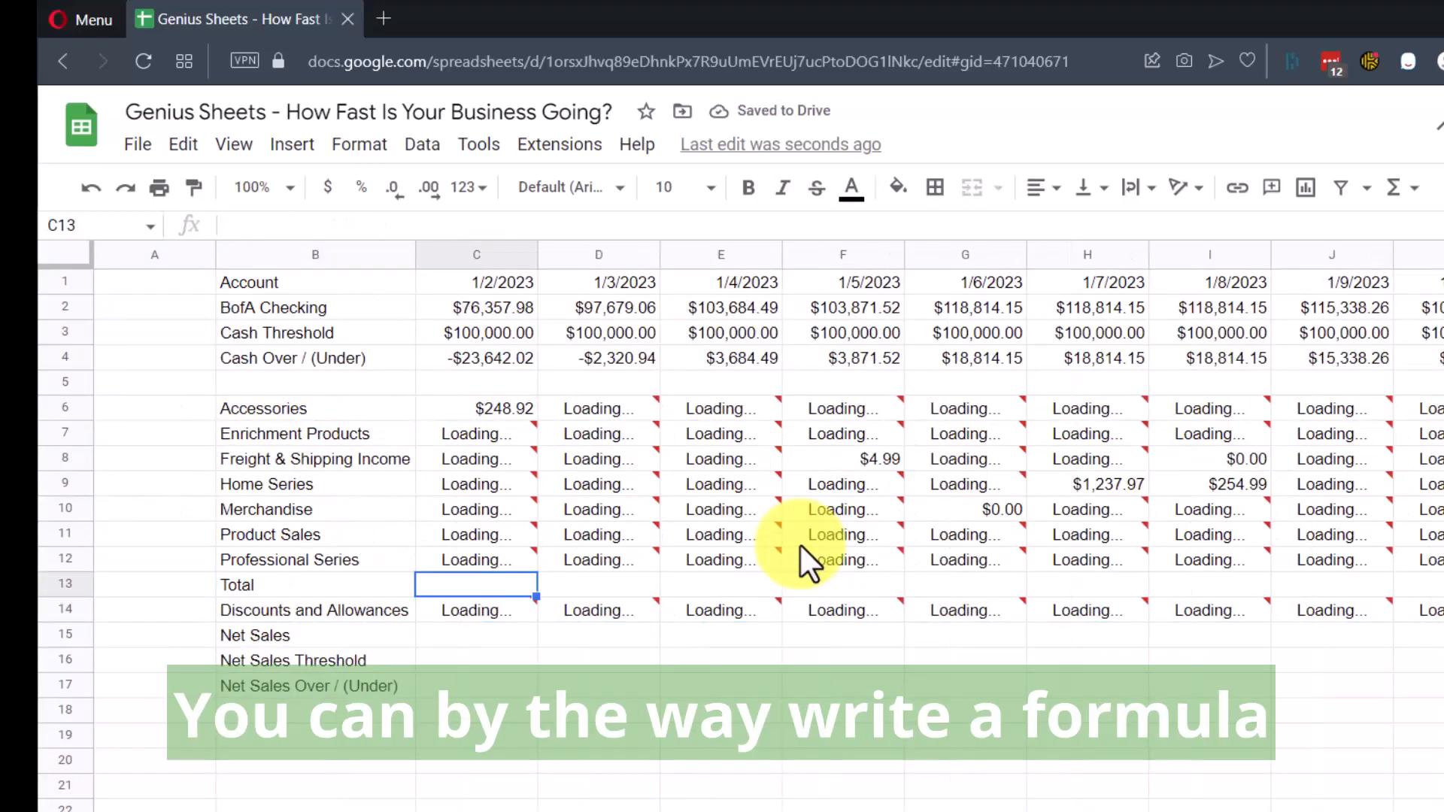
click(279, 586)
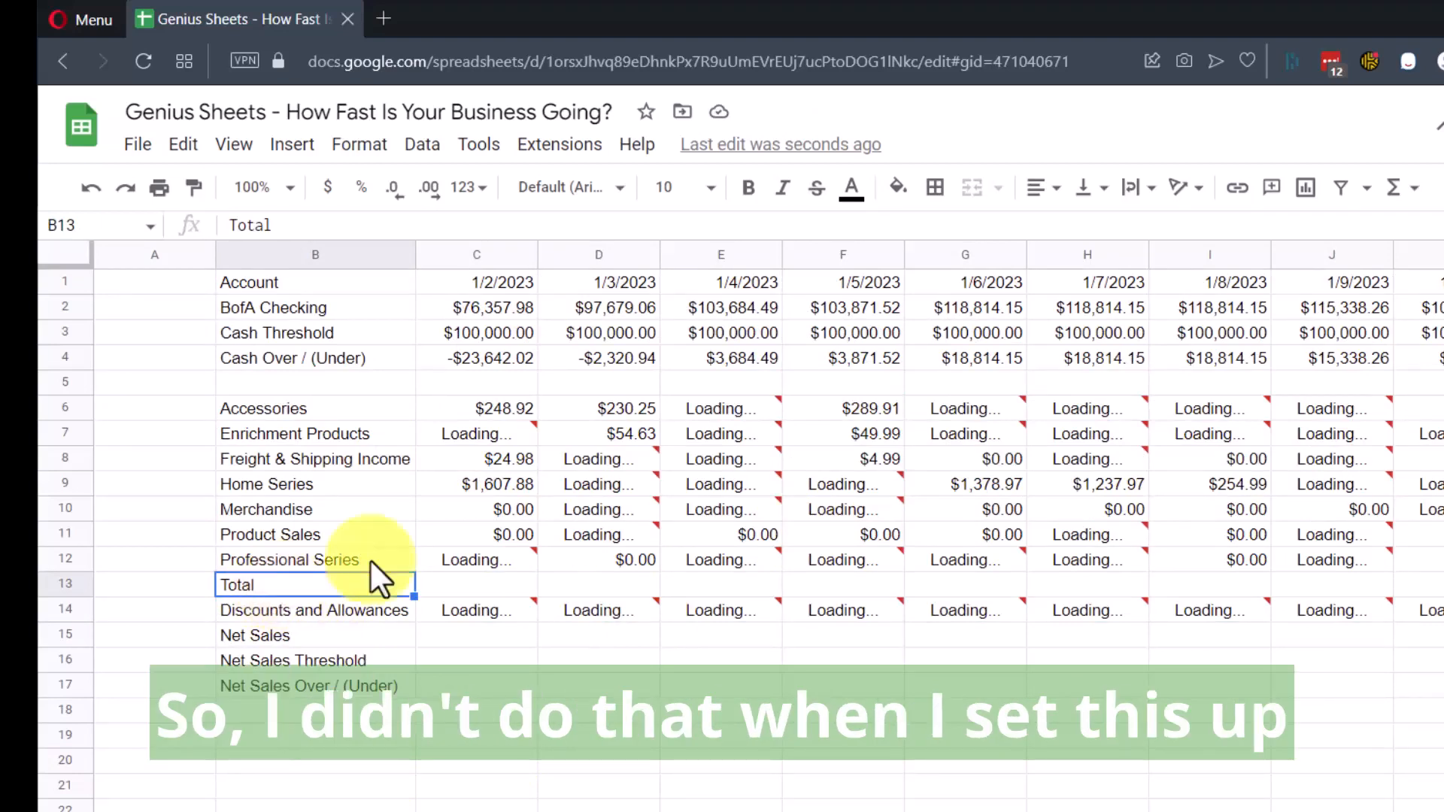
click(462, 583)
text(=sum()
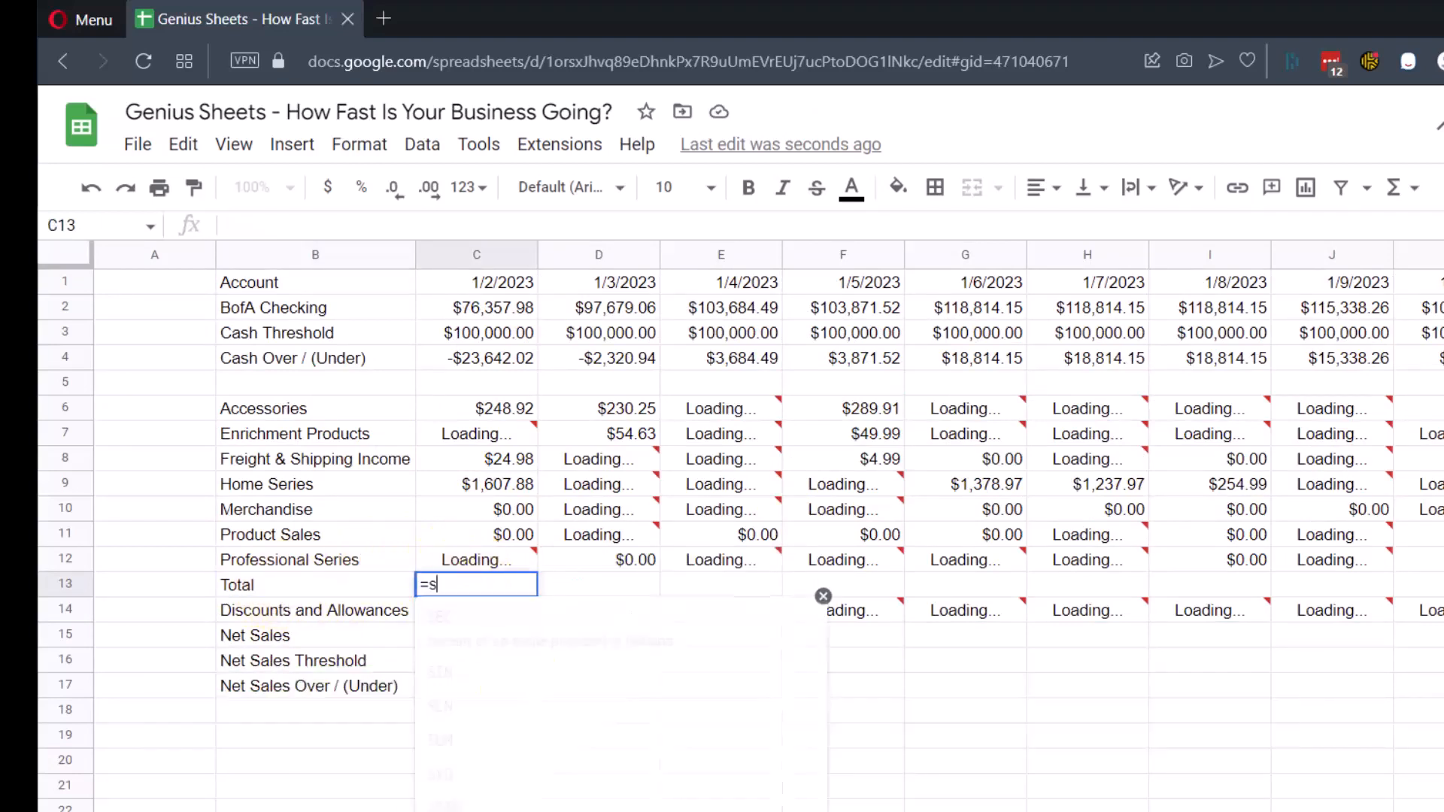
drag(476, 409, 476, 560)
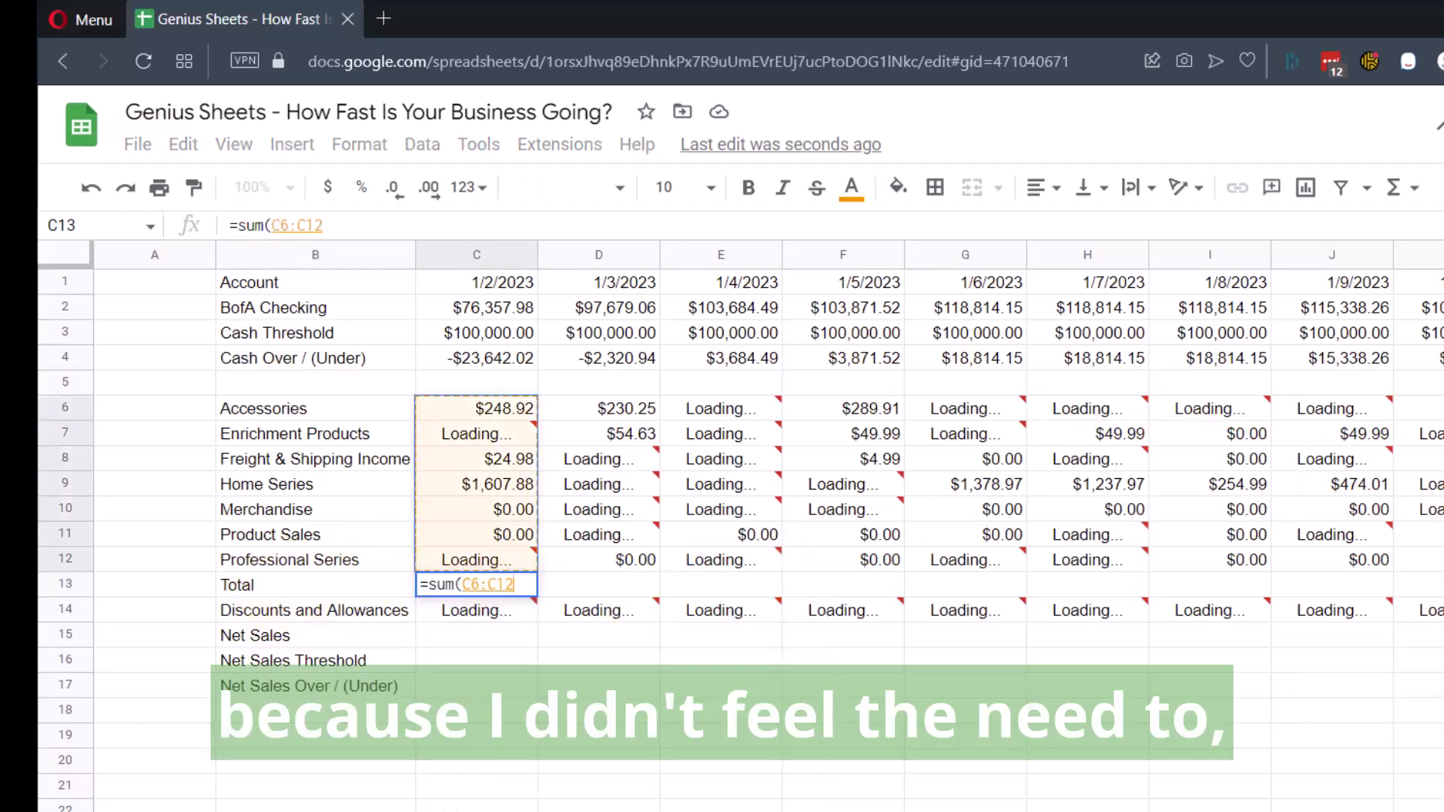
key(Return)
key(Up)
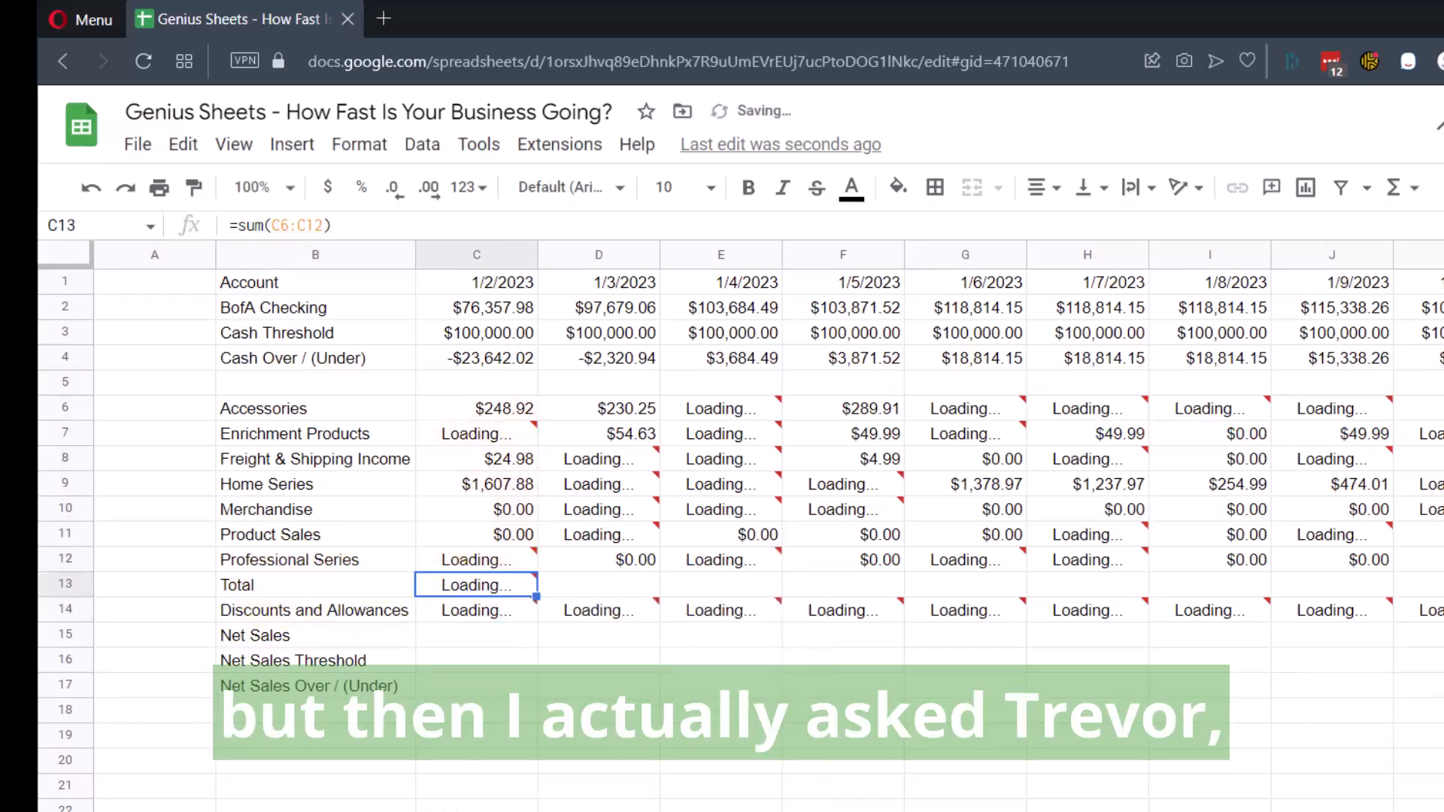
Fill the Total formula across row 13 through AG13 and make B13:AG13 bold.
key(ctrl+shift+Right)
key(ctrl+r)
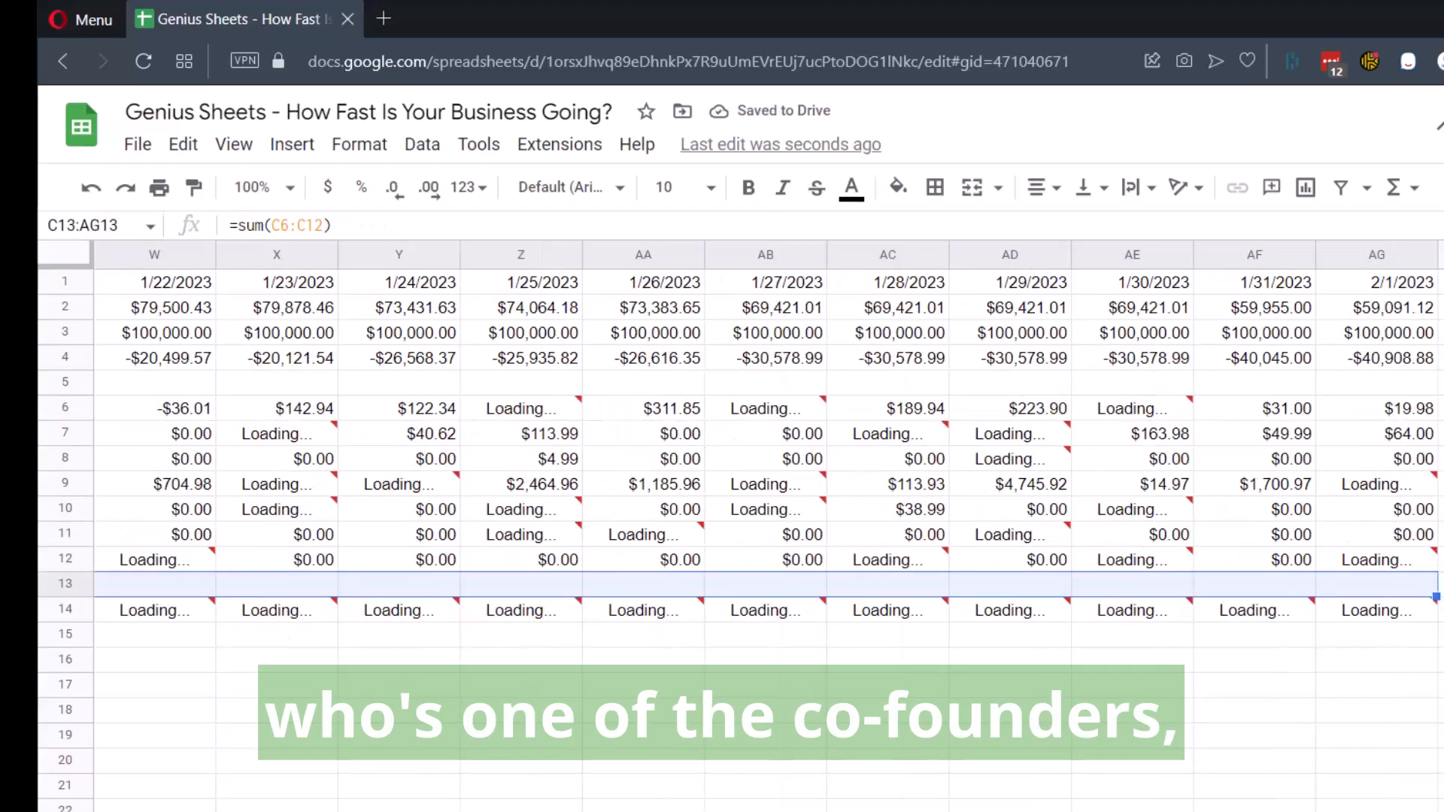
key(Home)
key(Right)
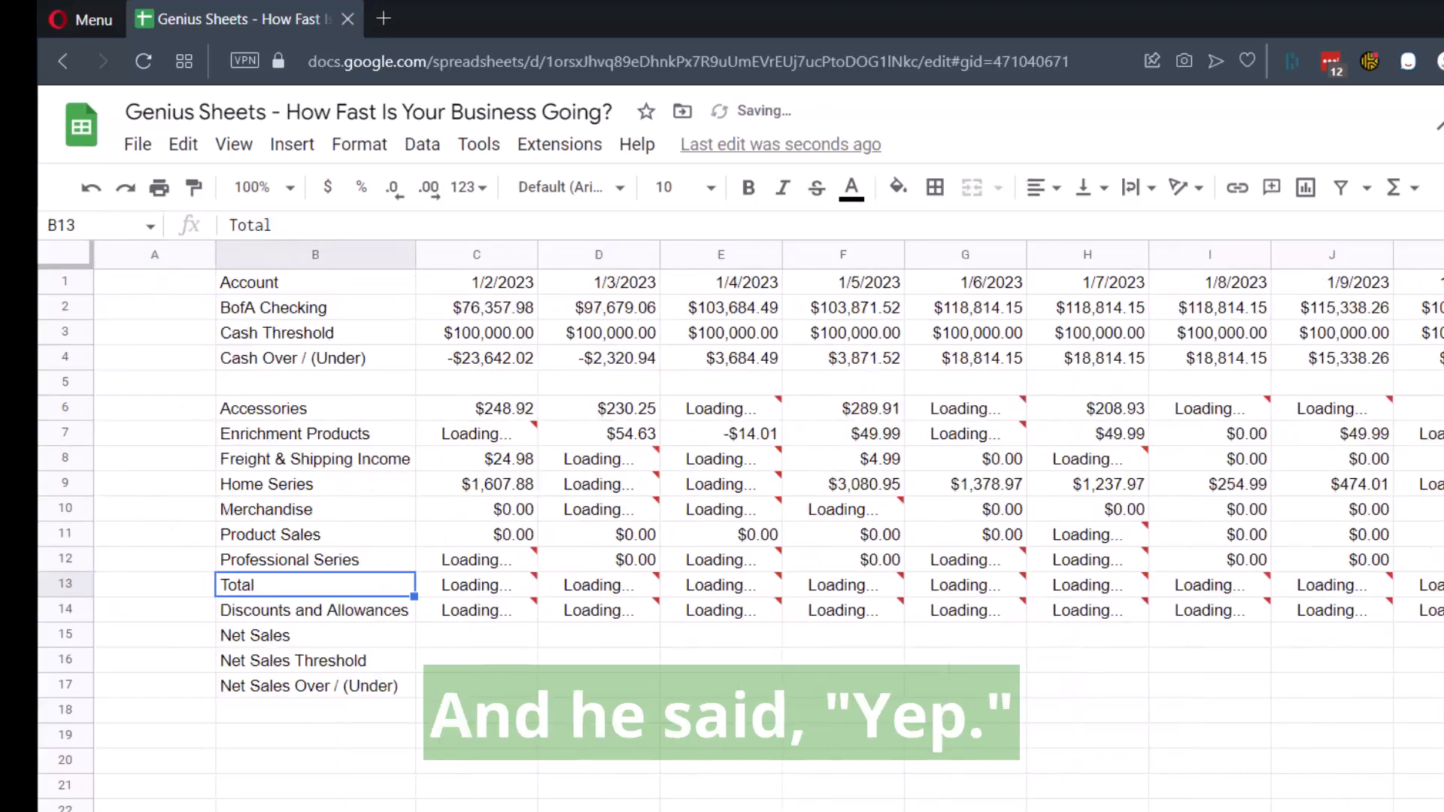
key(ctrl+shift+Right)
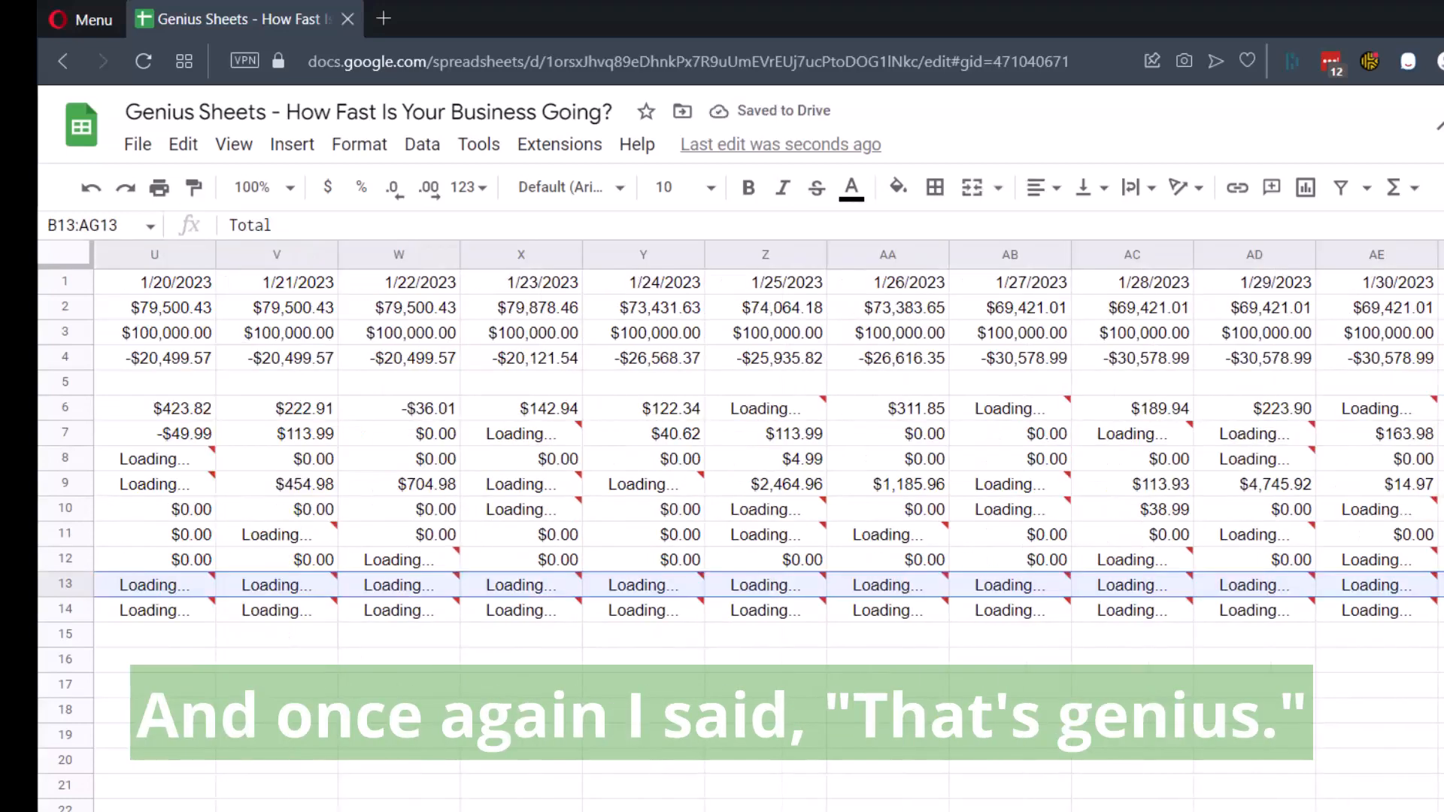
key(ctrl+b)
key(Home)
key(Right)
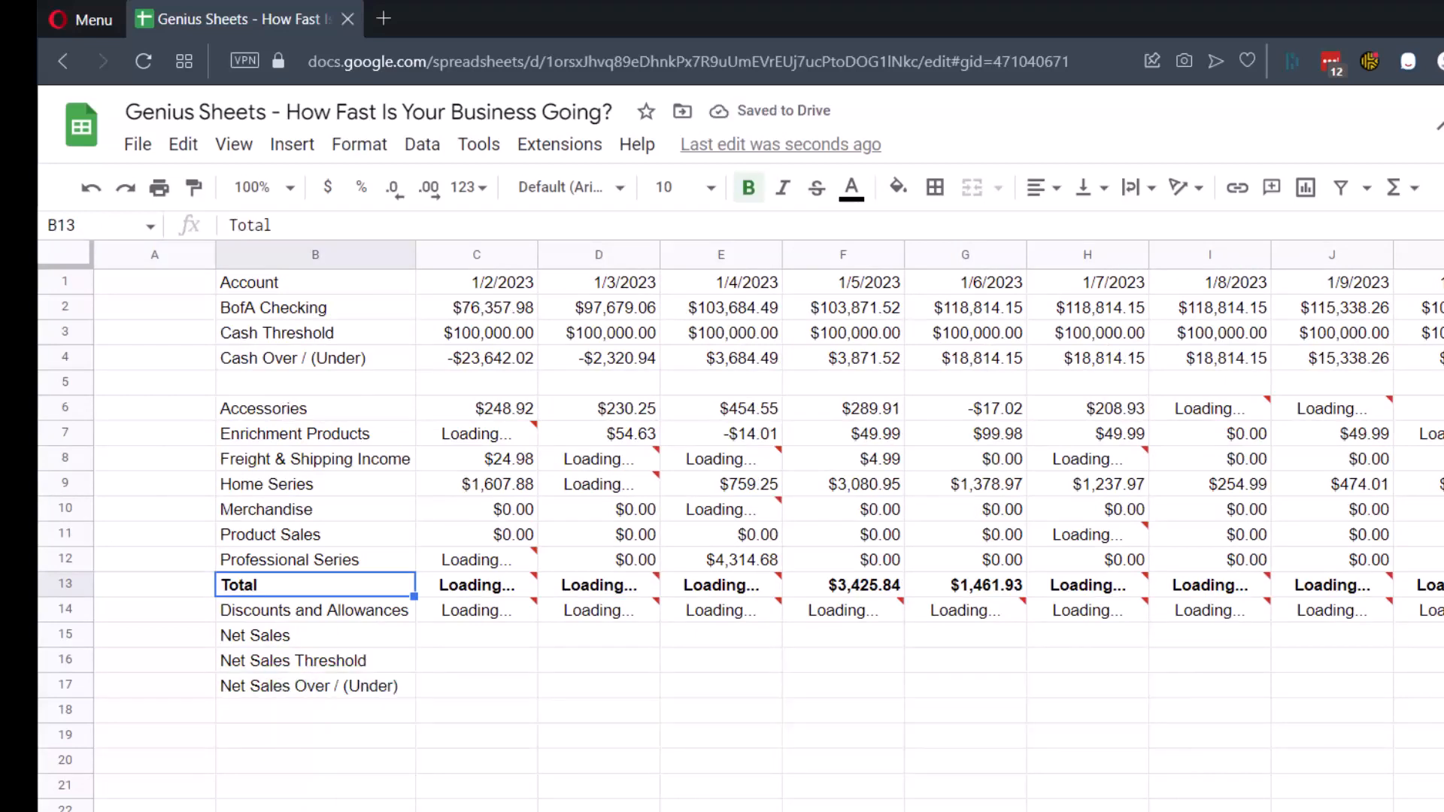
Enter =sum(C13:C14) in C15 to calculate Net Sales for the first date.
key(Down)
key(Down)
key(Right)
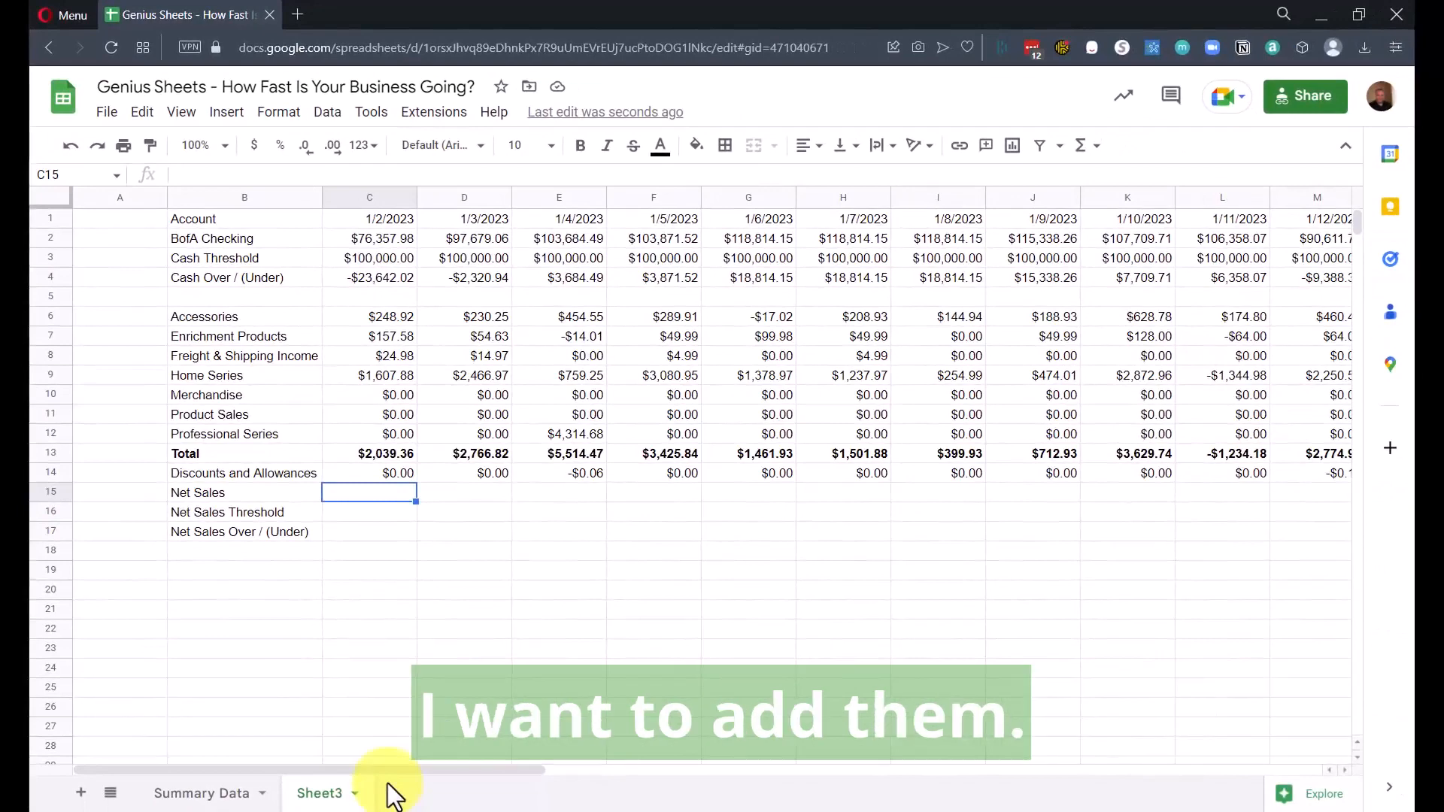
text(=sum()
key(Up)
key(shift+Up)
key(Return)
key(Up)
Copy the Net Sales formula from C15 across the row through AG15.
key(ctrl+c)
key(ctrl+shift+Right)
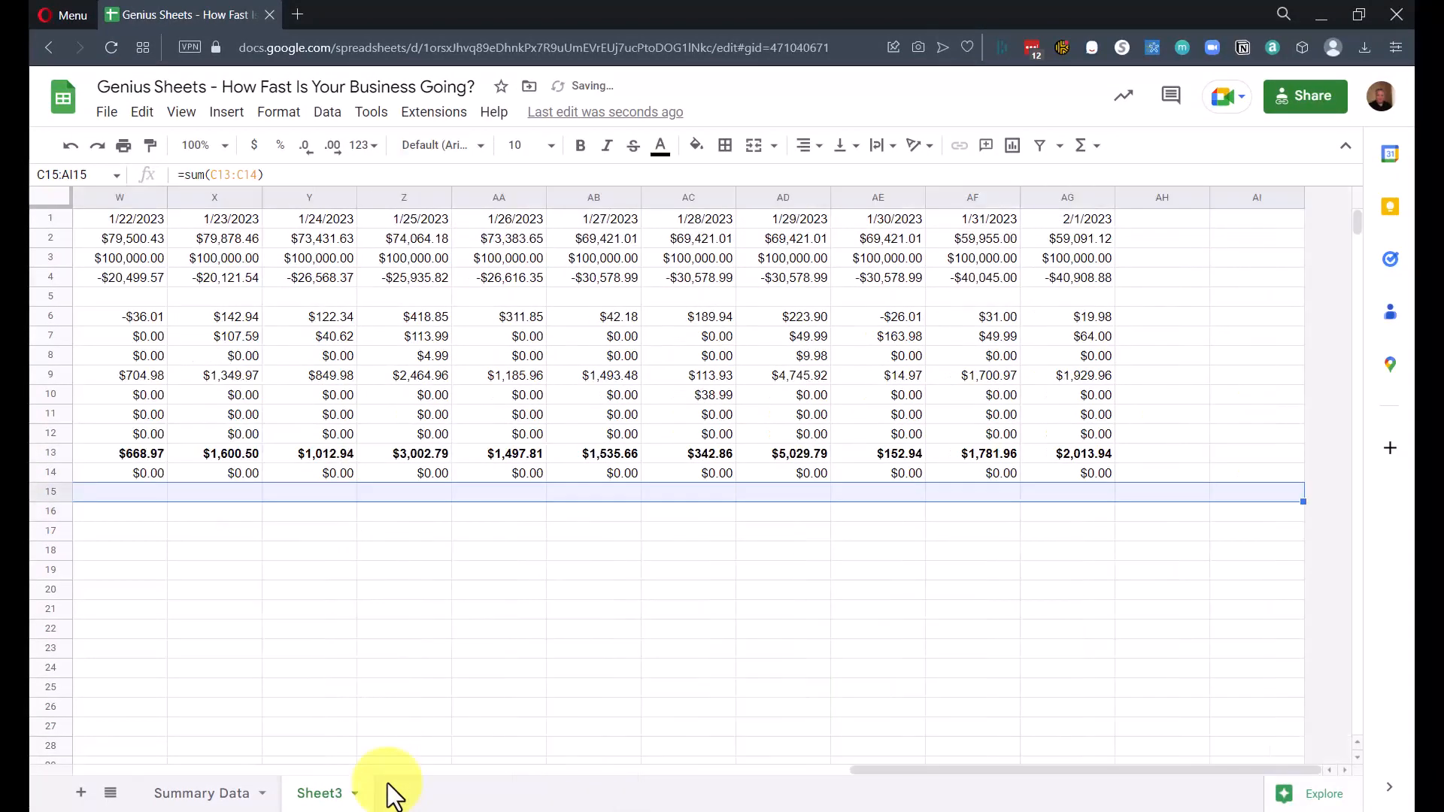
key(ctrl+v)
key(Home)
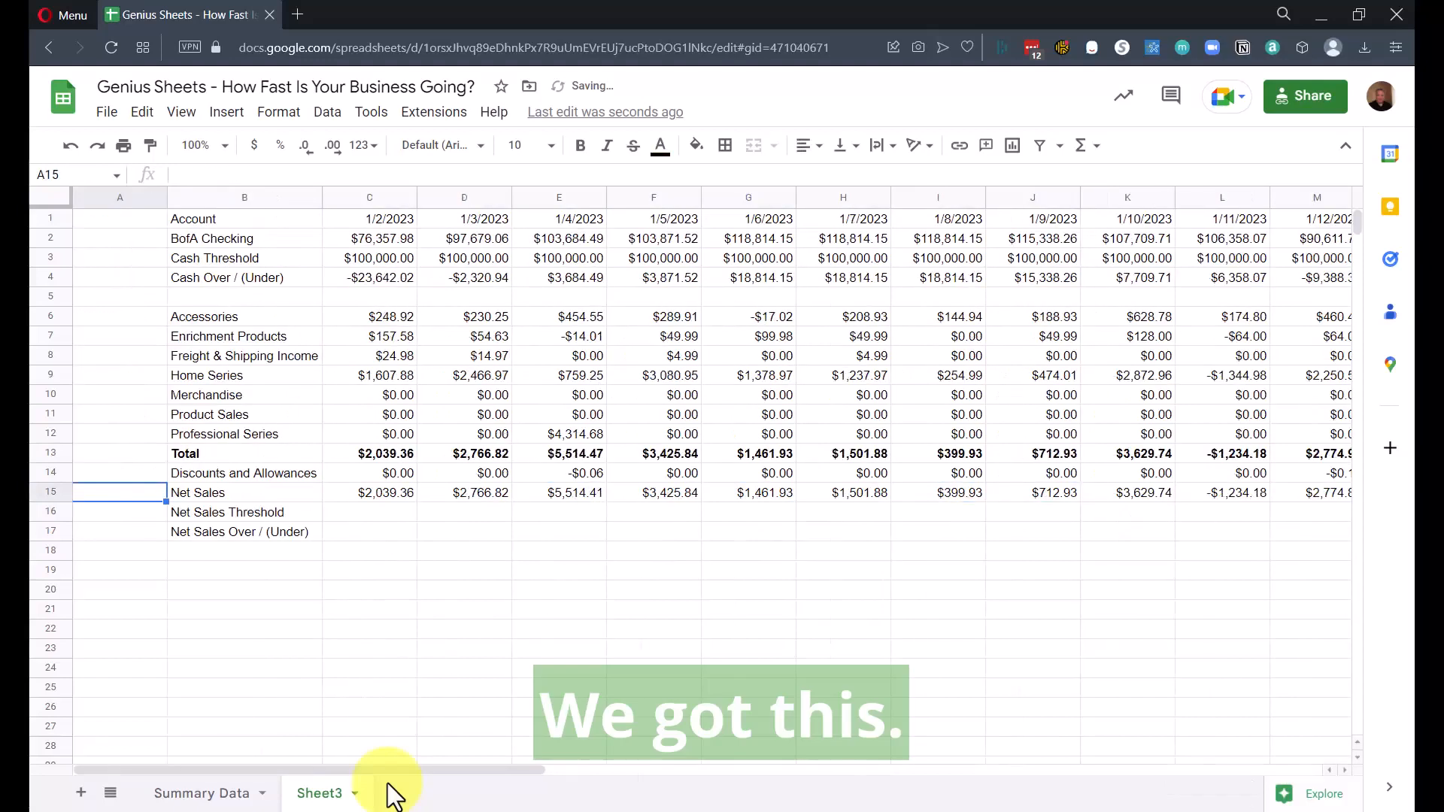
Set the Net Sales Threshold for the first date in C16 to 5000.
key(Down)
key(Right)
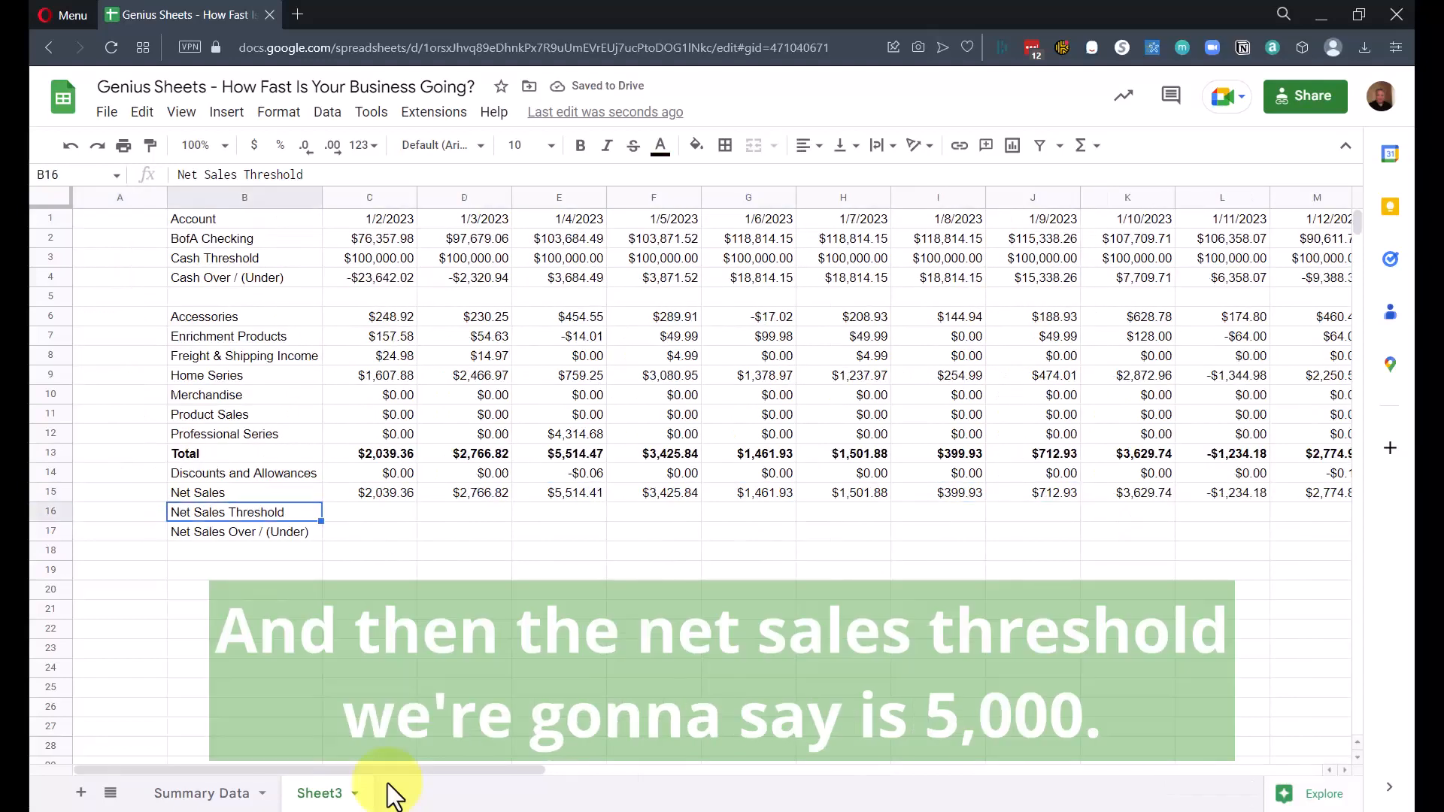
key(Right)
text(50)
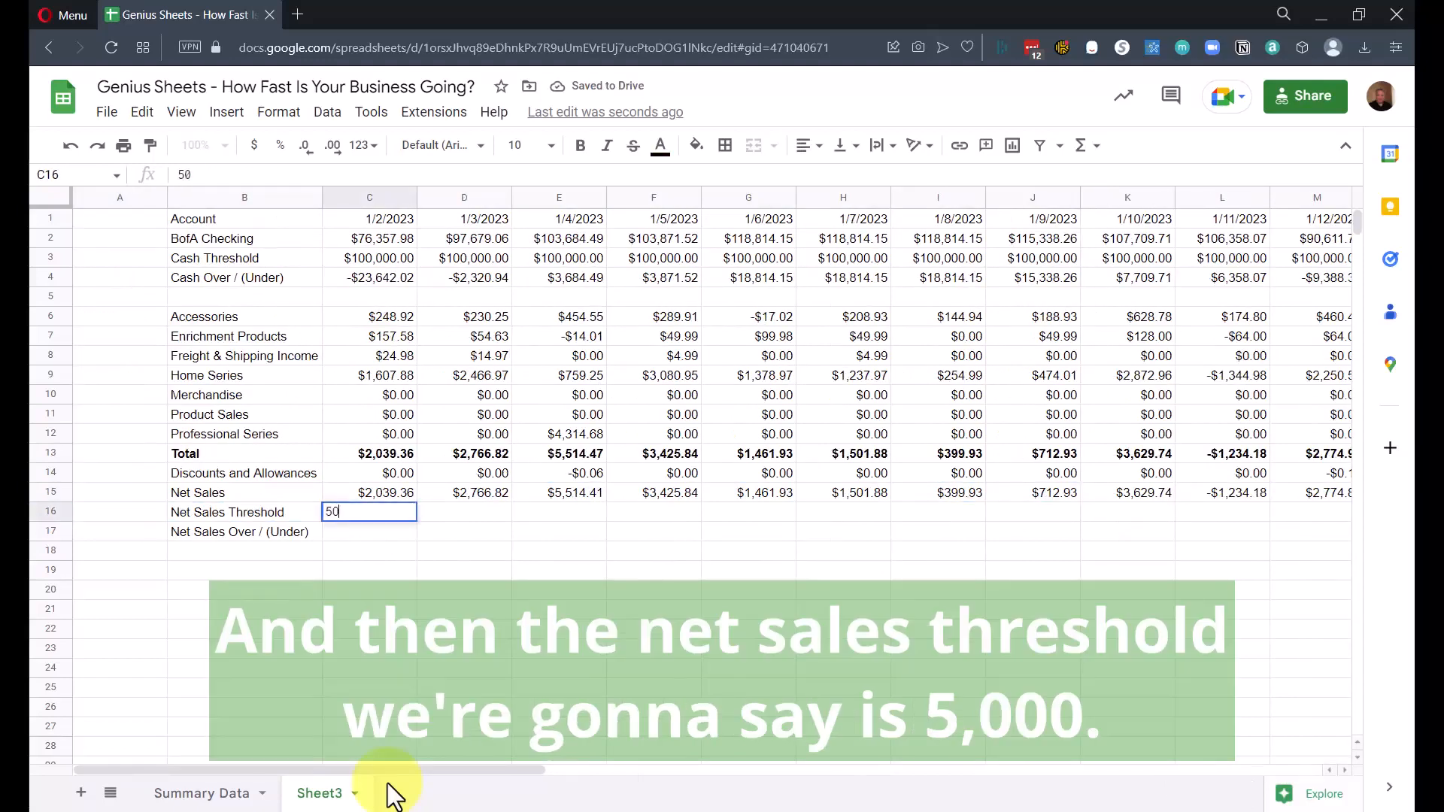
key(Return)
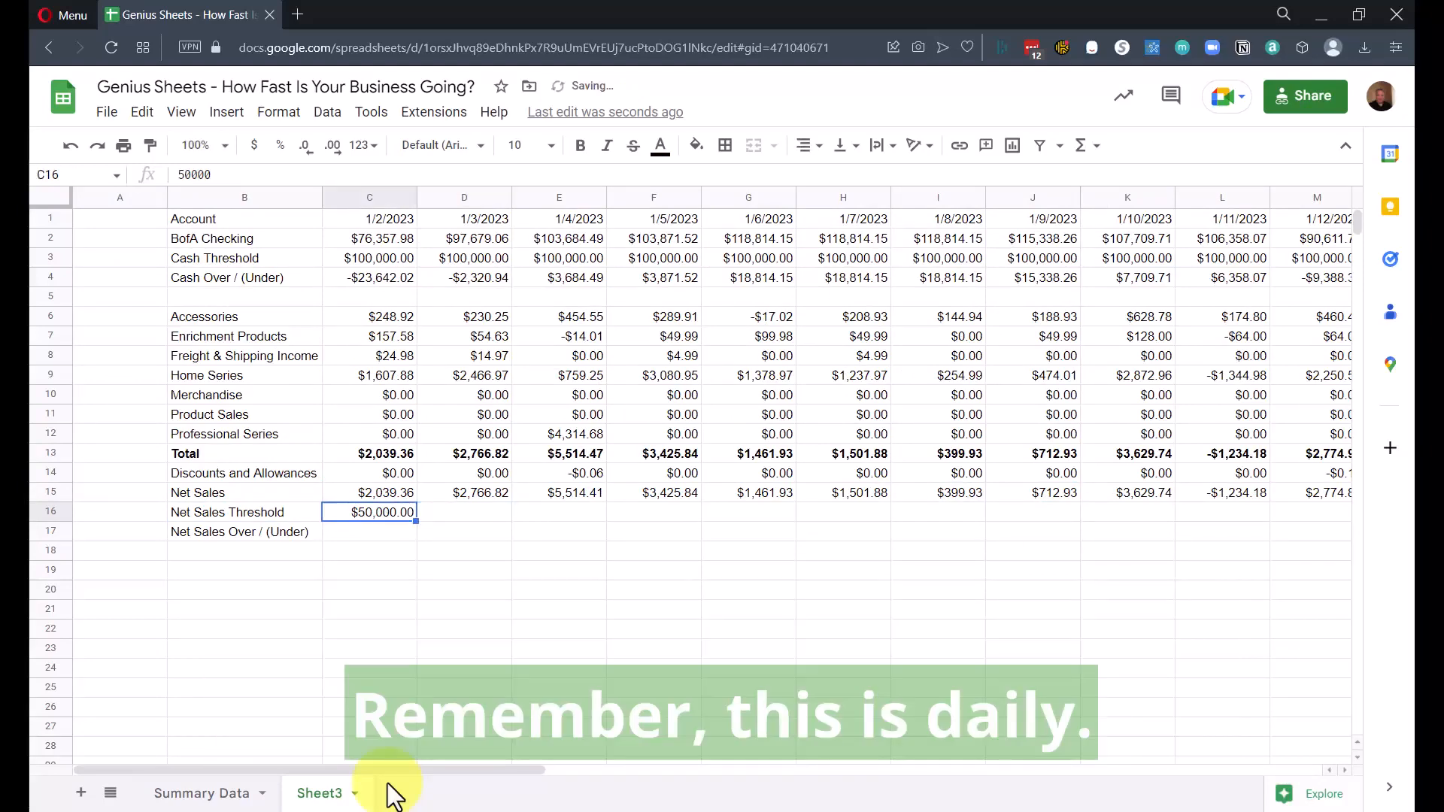
text(5)
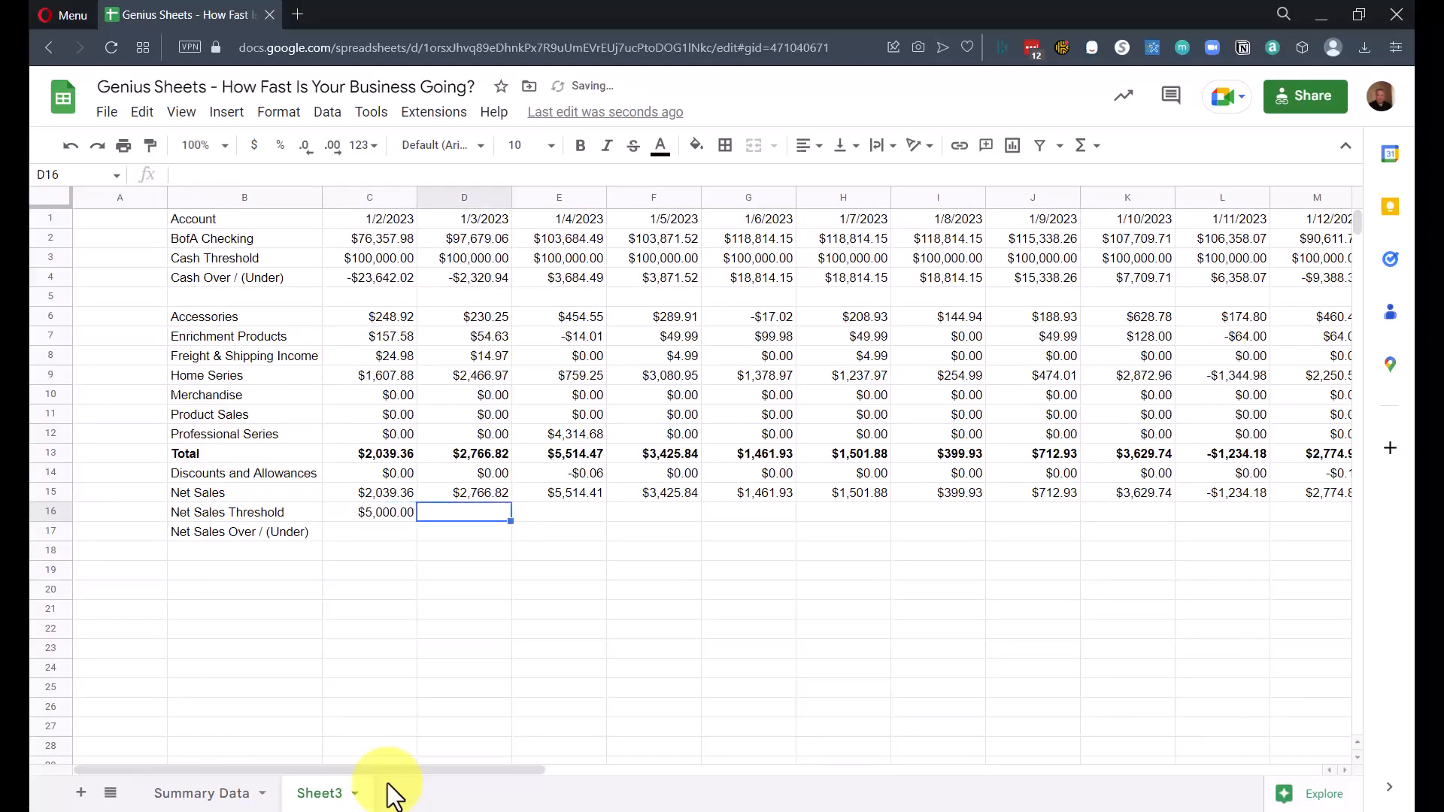
Enter =C16 in D16 and fill the formula across the Net Sales Threshold row through AG16.
key(Return)
key(Up)
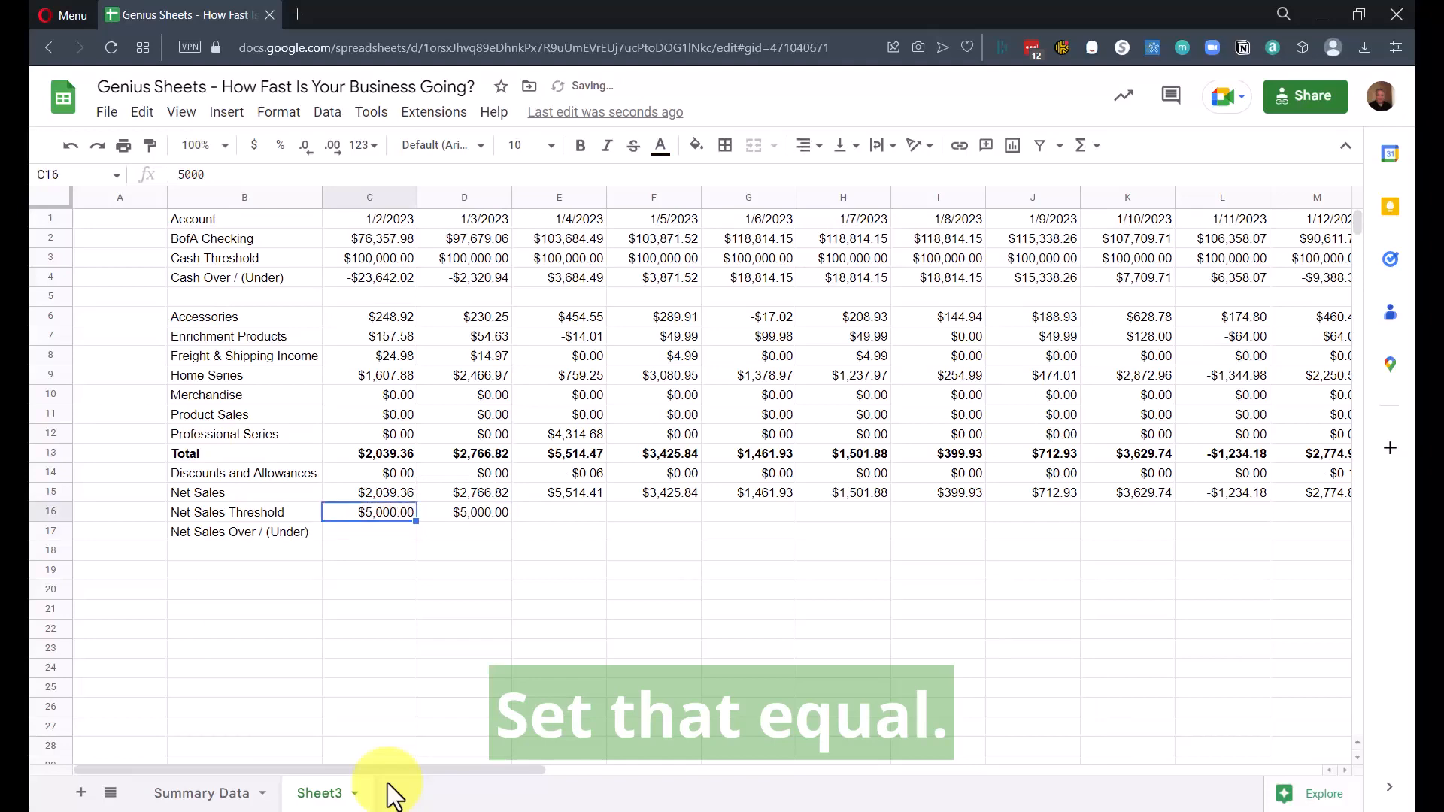
key(Right)
key(ctrl+shift+Right)
key(shift+Left)
key(shift+Left)
key(ctrl+v)
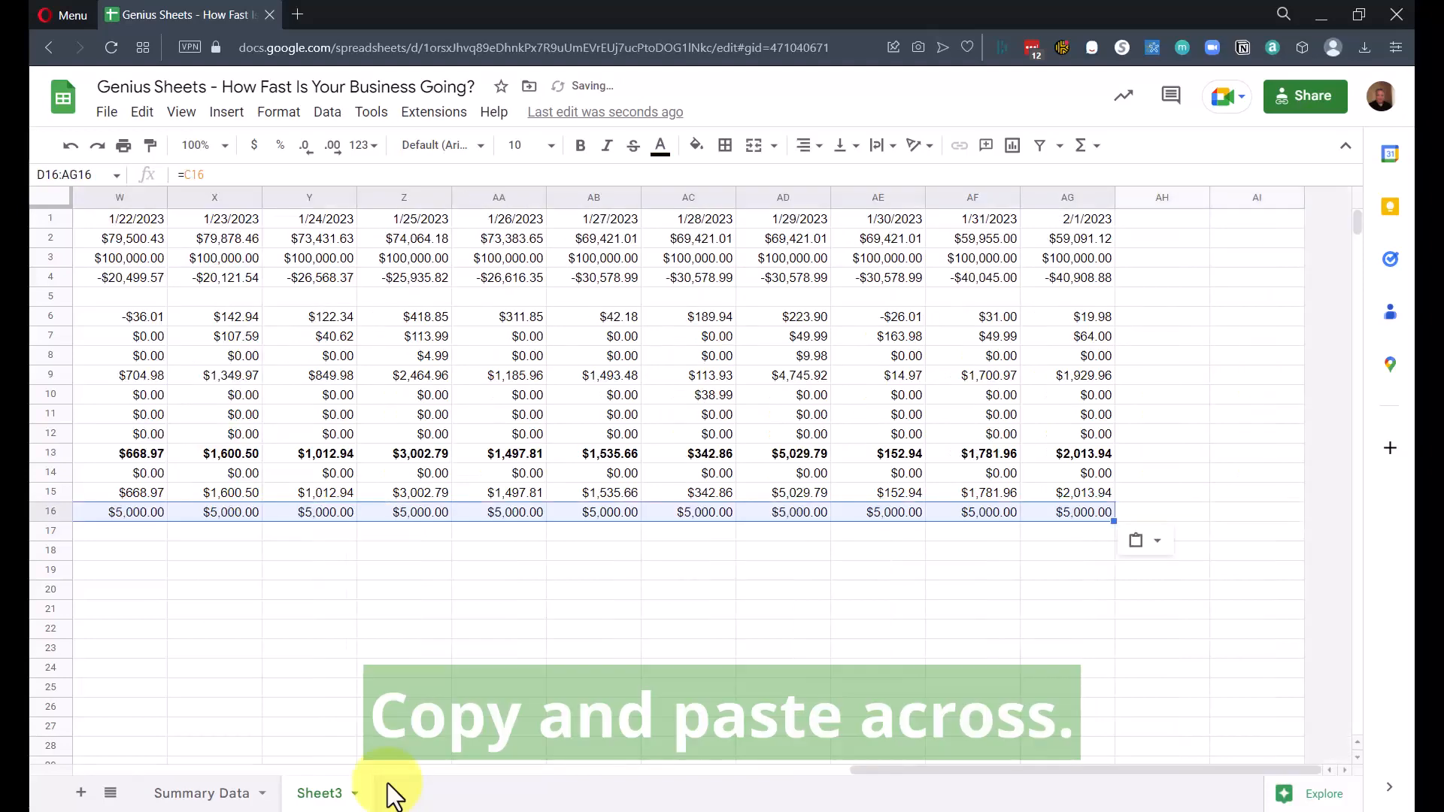
key(ctrl+Left)
Enter =C15-C16 in C17 to calculate Net Sales Over / (Under) for the first date.
key(Down)
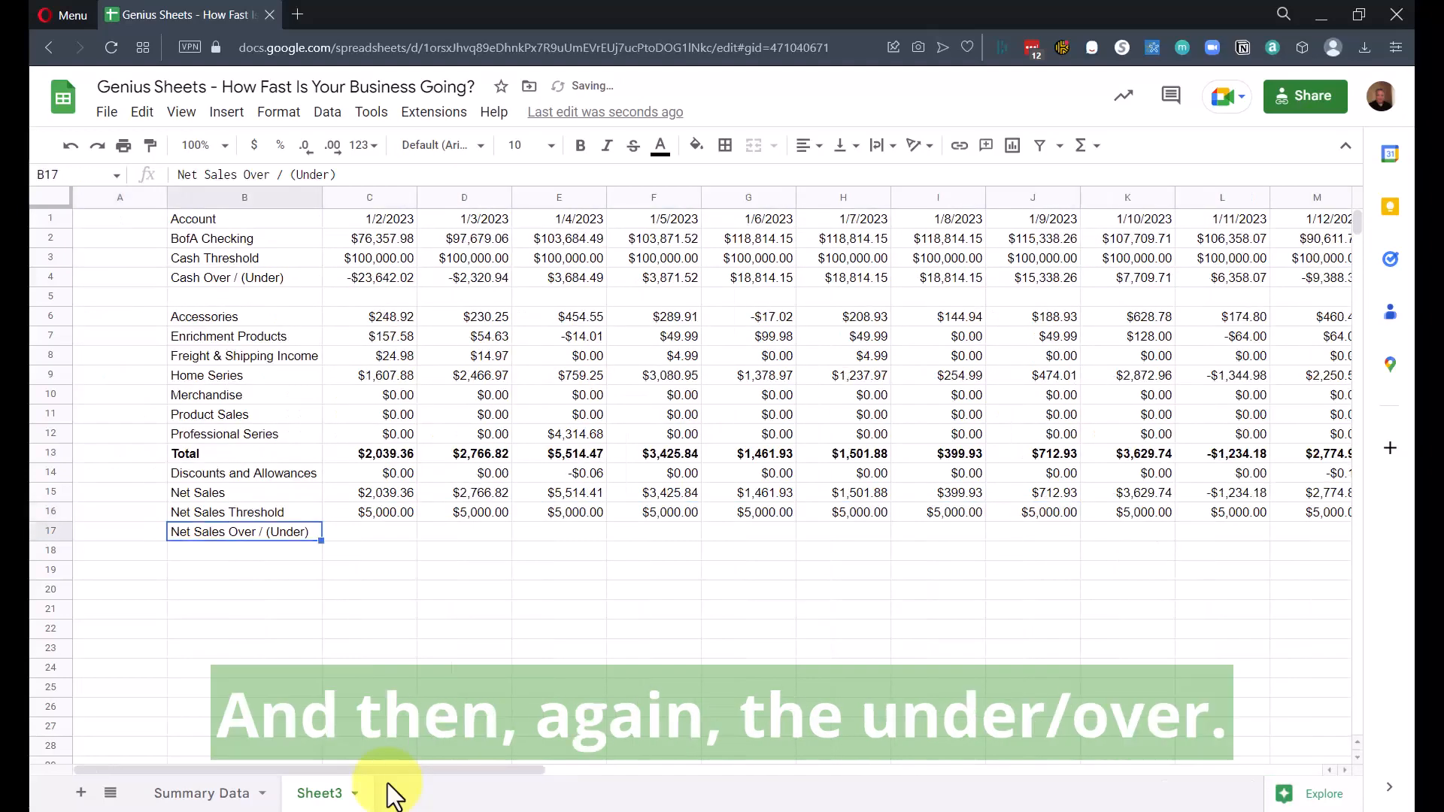
key(Right)
text(=)
key(Up)
key(Up)
text(-)
key(Up)
key(Return)
key(Up)
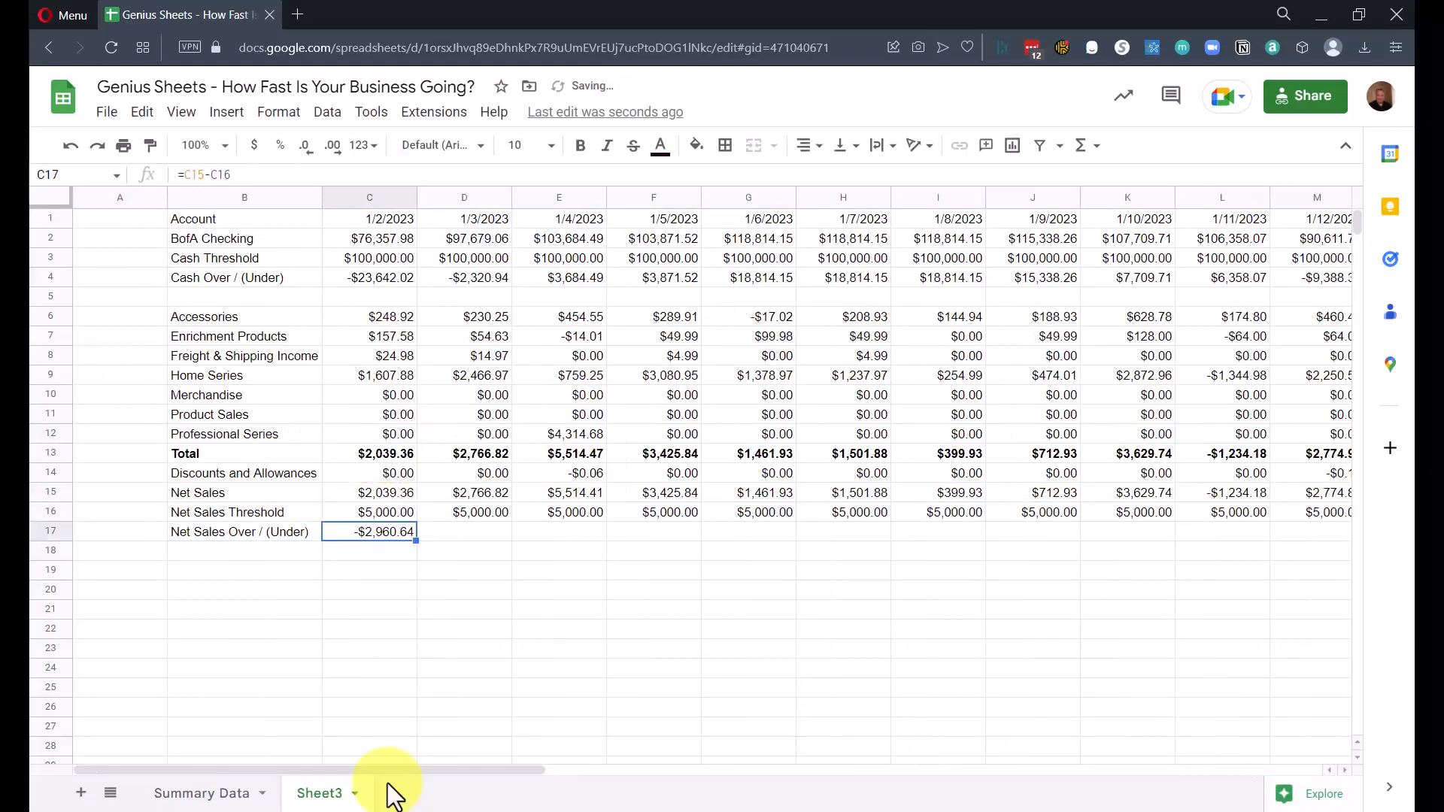
Copy the Net Sales Over / (Under) formula from C17 across row 17 through AG17.
key(ctrl+shift+Right)
key(ctrl+v)
key(Left)
key(Left)
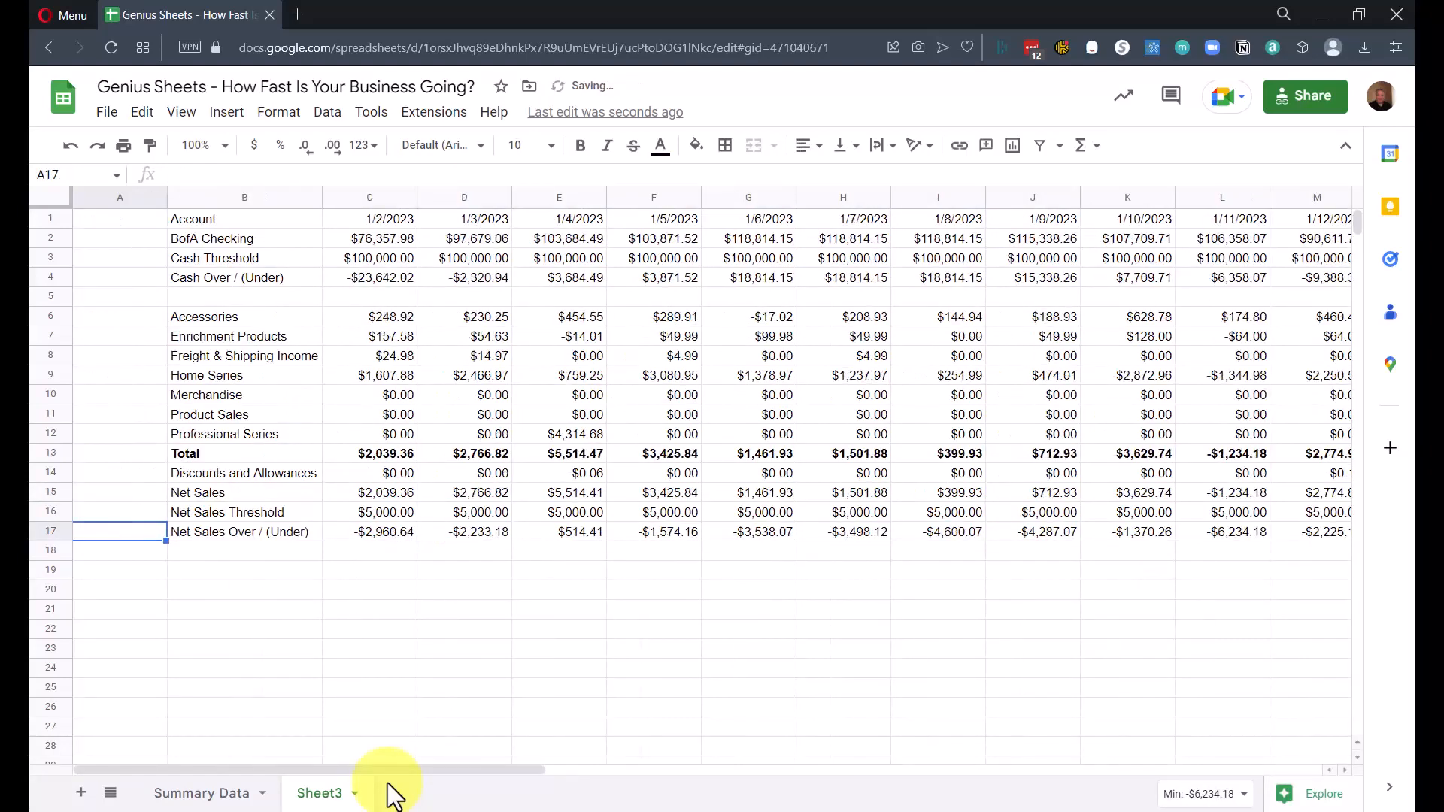
Make the Cash Over / (Under) row bold, covering B4:AG4.
key(ctrl+Up)
key(Right)
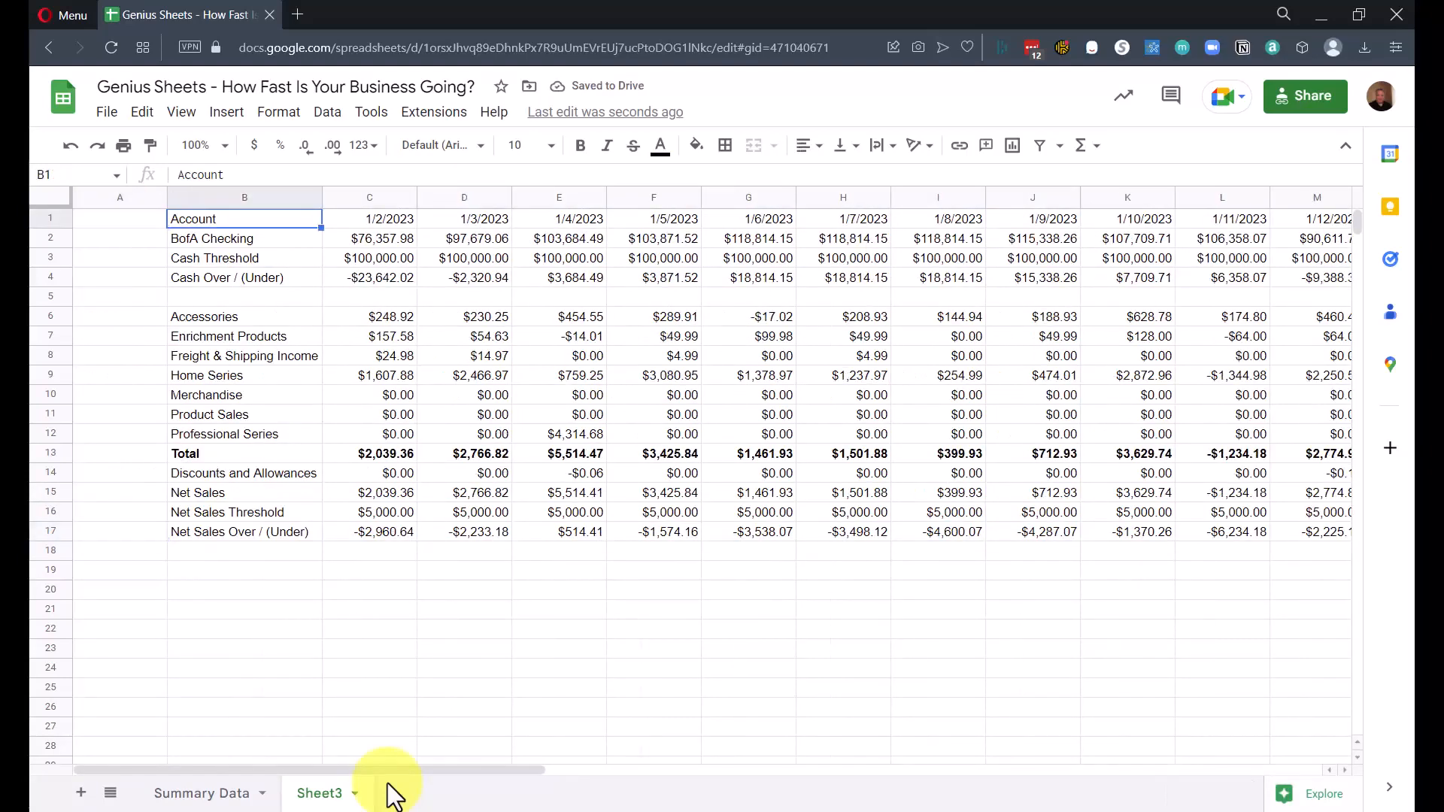
key(Down)
key(Down)
key(Down)
key(Up)
key(Down)
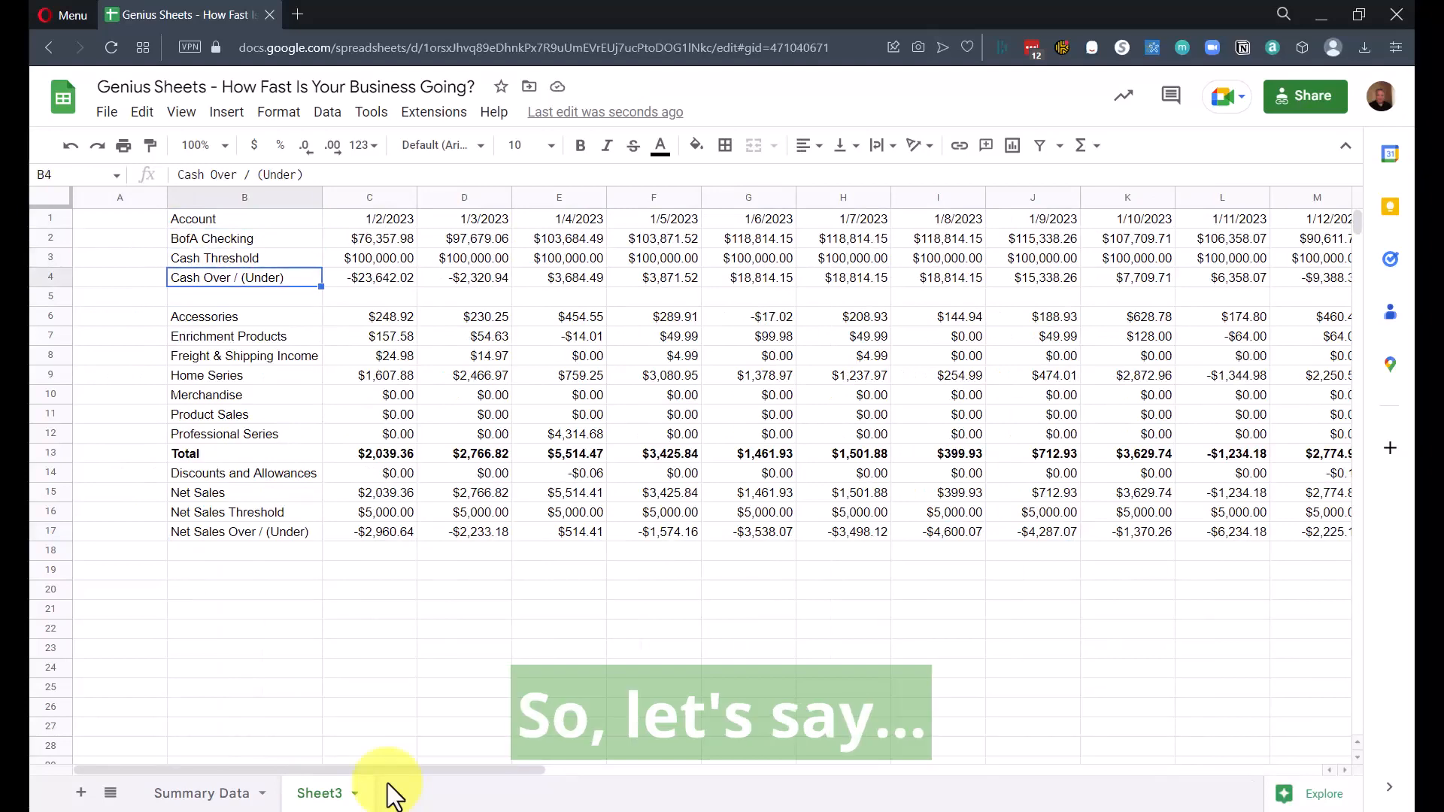
key(ctrl+shift+Right)
key(ctrl+b)
key(Left)
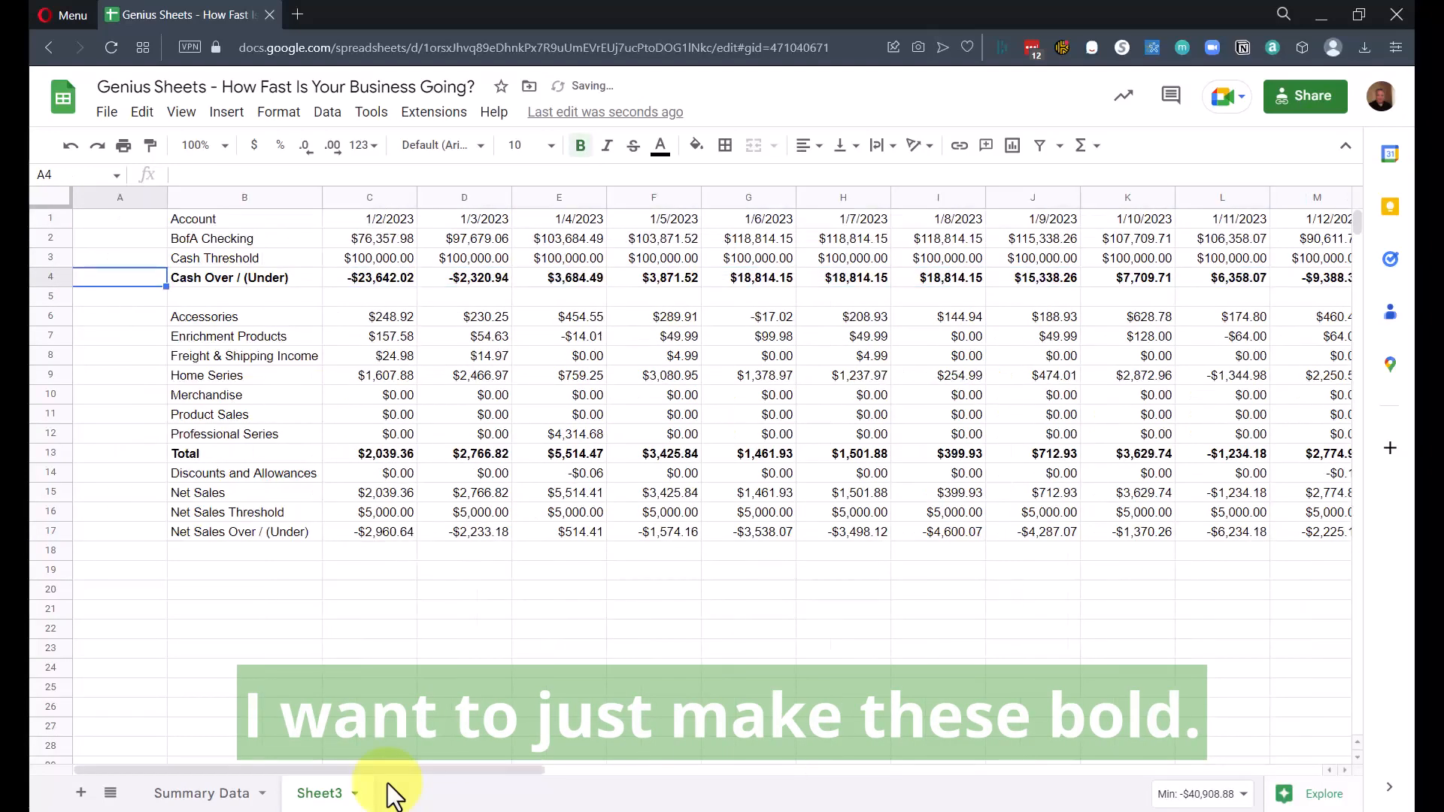
Make the Net Sales row bold, covering B15:AG15.
key(Right)
key(ctrl+Down)
key(ctrl+Down)
key(Up)
key(Up)
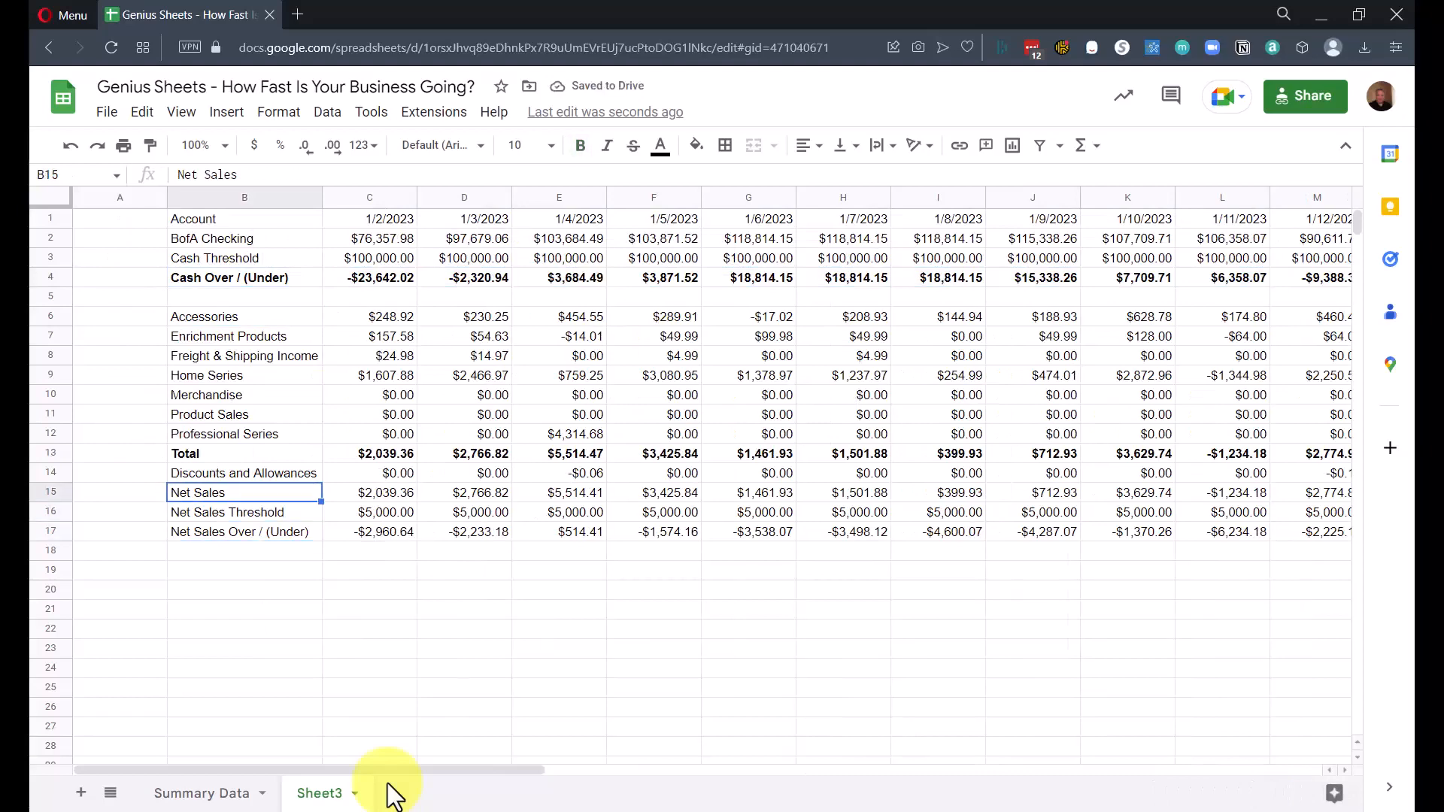
key(ctrl+shift+Right)
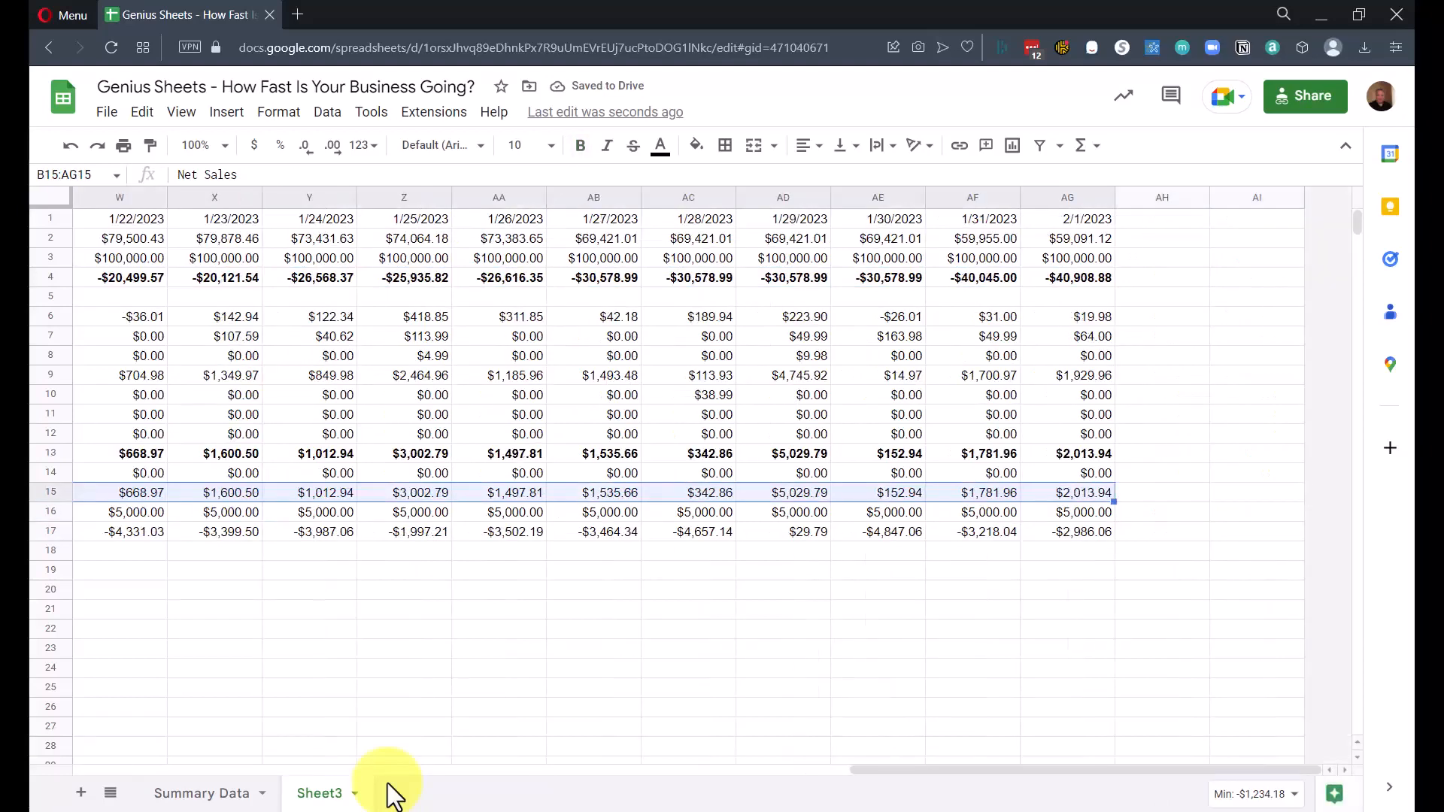
key(ctrl+b)
key(ctrl+shift+Left)
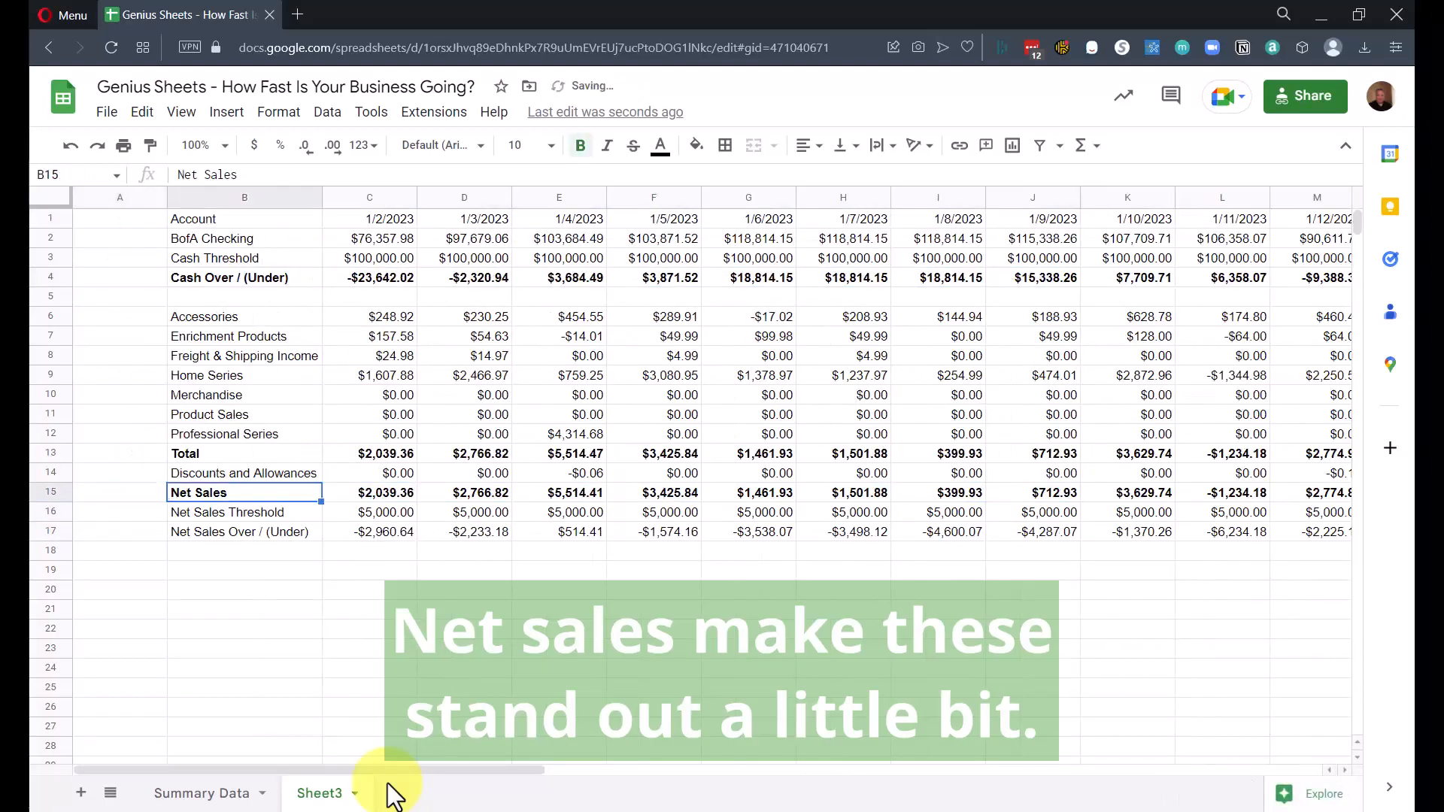
Make the date headers in C1:AG1 bold.
key(Up)
key(Left)
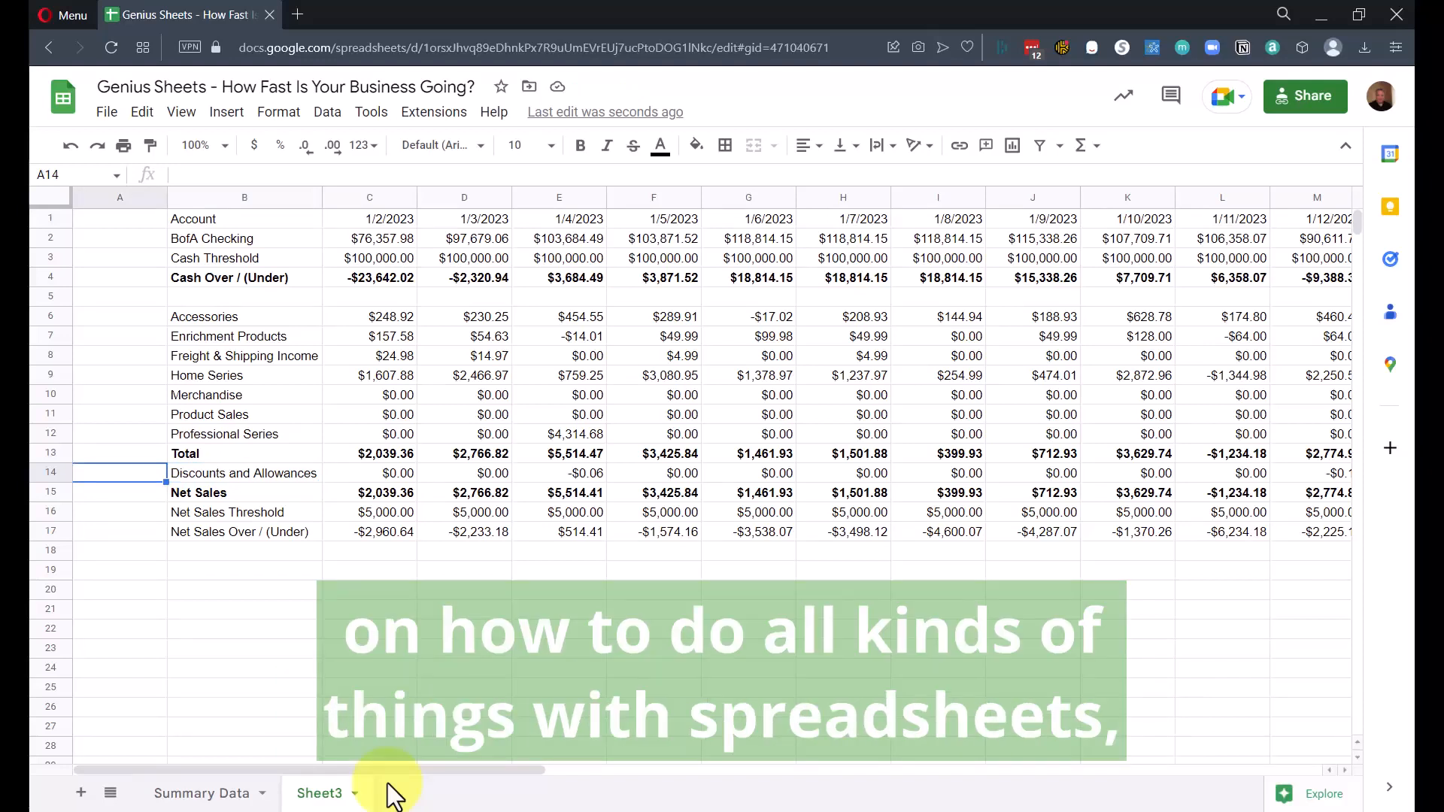
key(ctrl+Home)
key(Right)
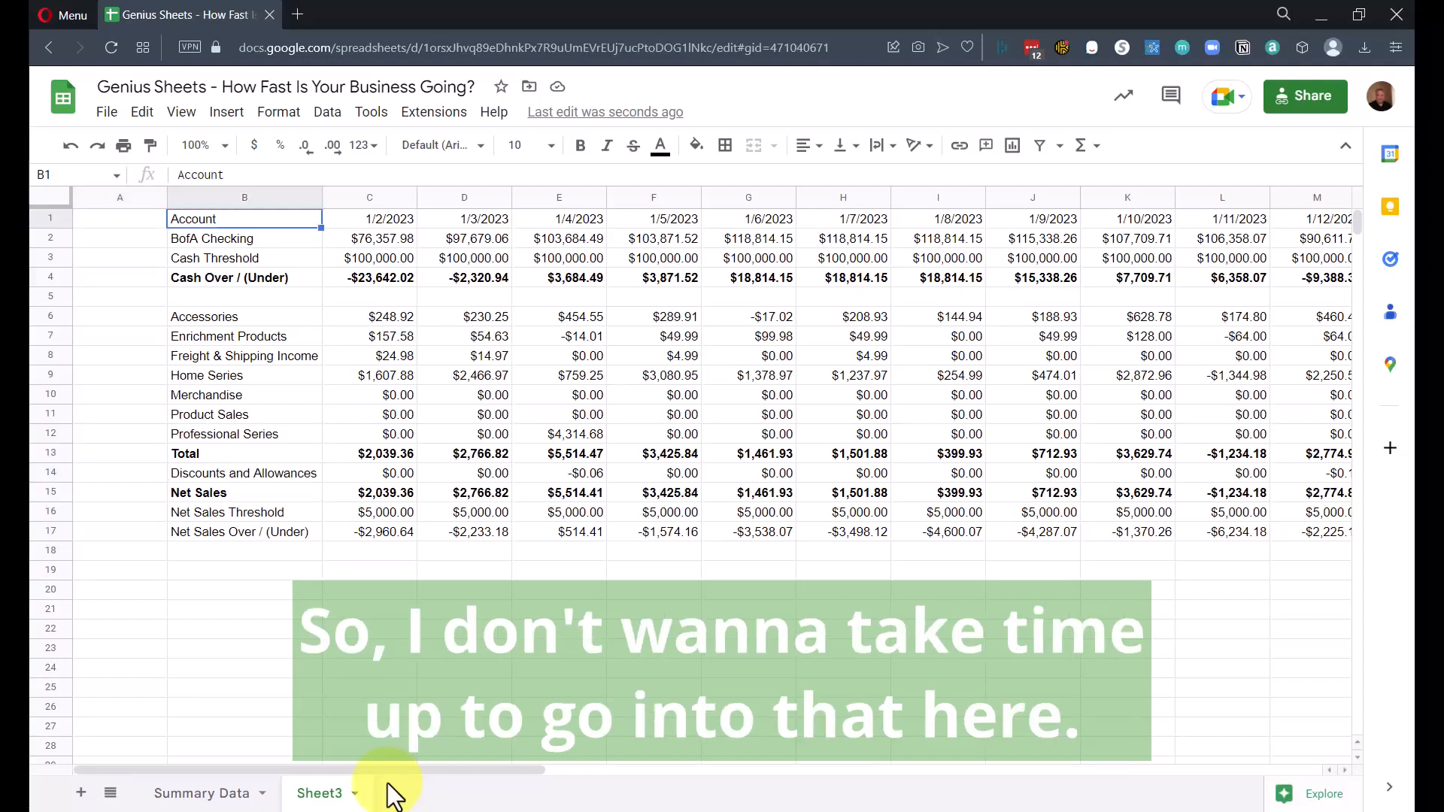
key(Right)
key(ctrl+shift+Right)
key(ctrl+b)
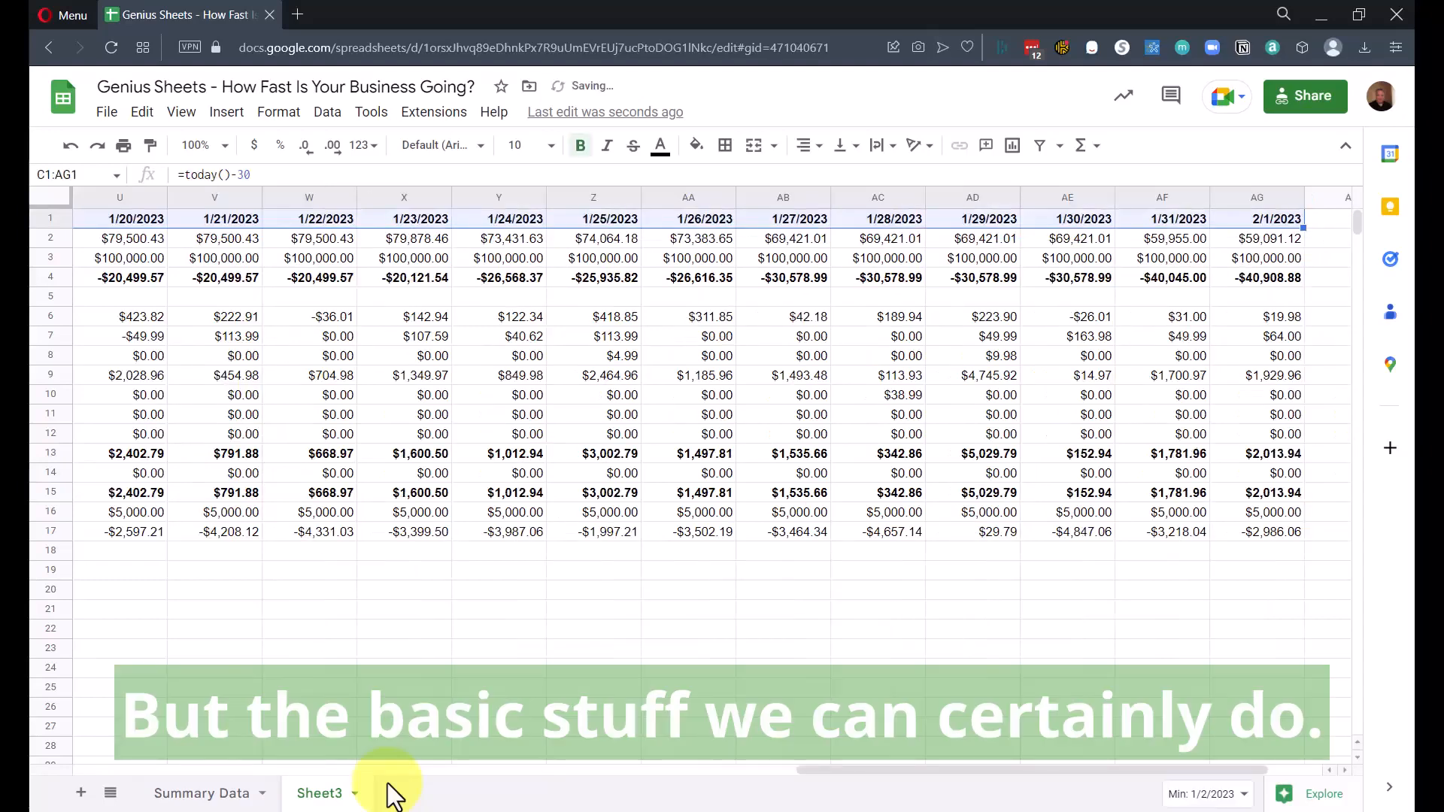
key(Left)
key(Down)
key(Down)
key(Down)
key(Down)
key(Down)
key(Down)
key(Up)
key(Up)
key(Up)
key(Up)
key(Up)
key(Up)
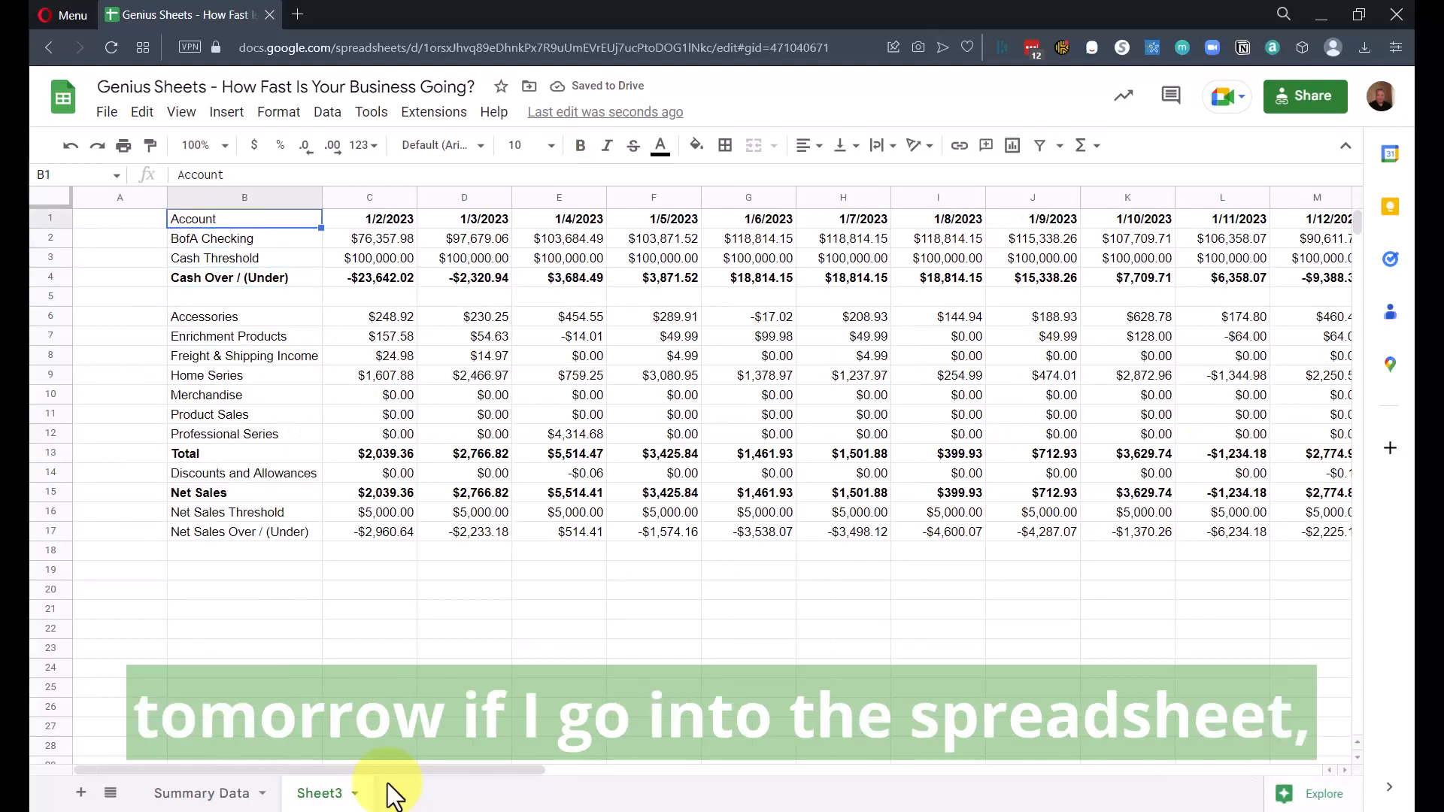
Delete the empty row 5 between the cash rows and the sales accounts.
key(Right)
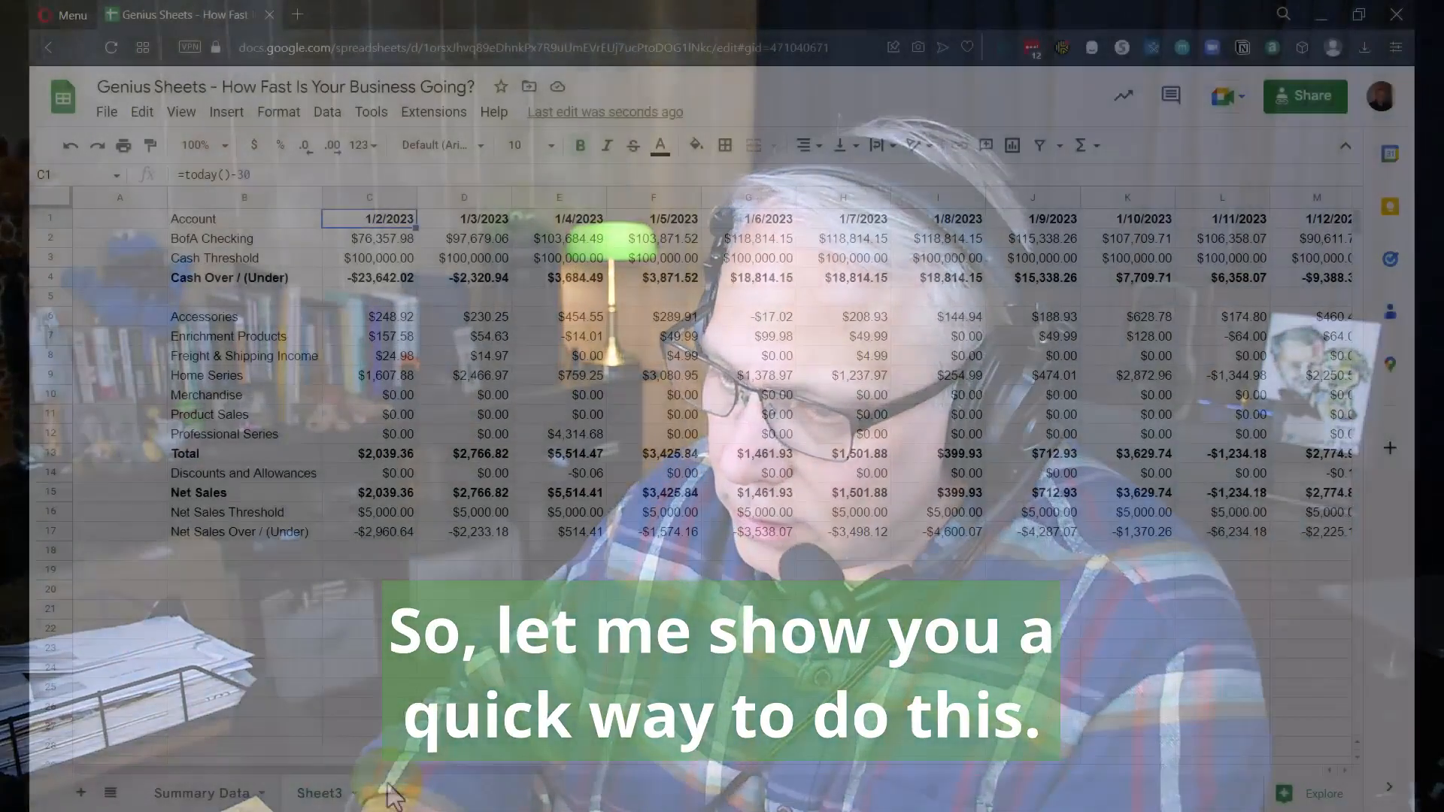
key(Down)
key(Down)
key(Down)
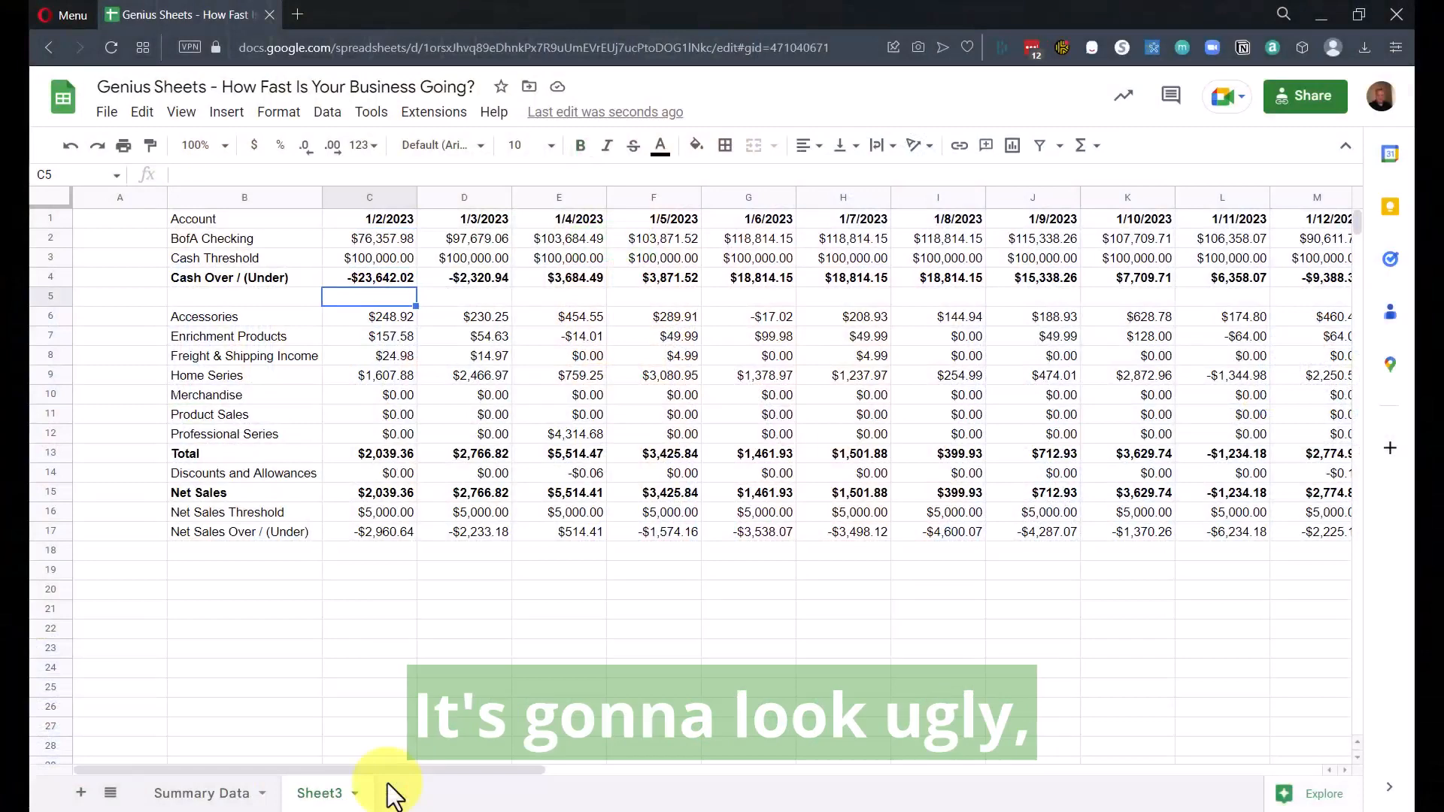
key(Left)
key(Left)
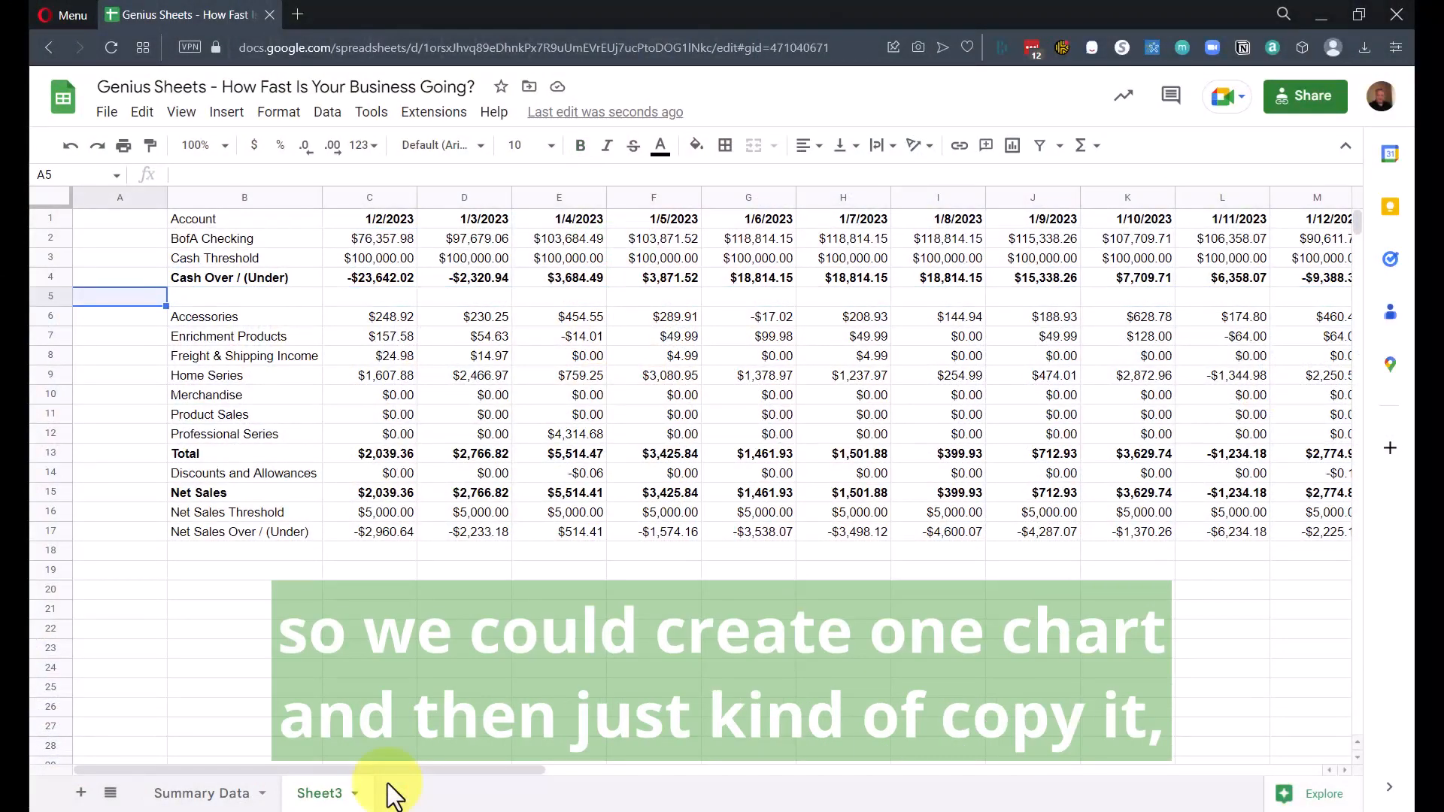
key(shift+space)
key(ctrl+minus)
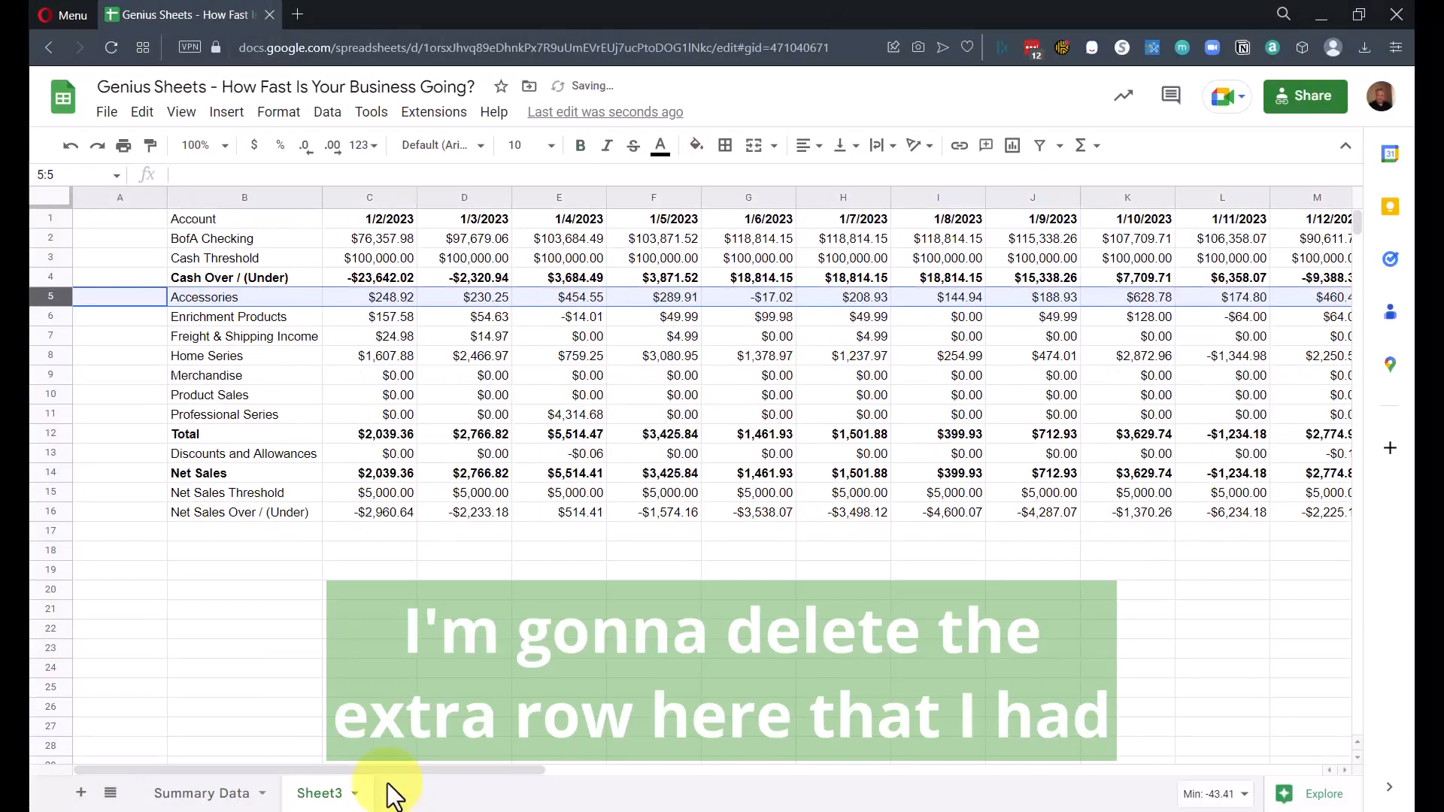
Make the Account header in B1 bold.
key(Right)
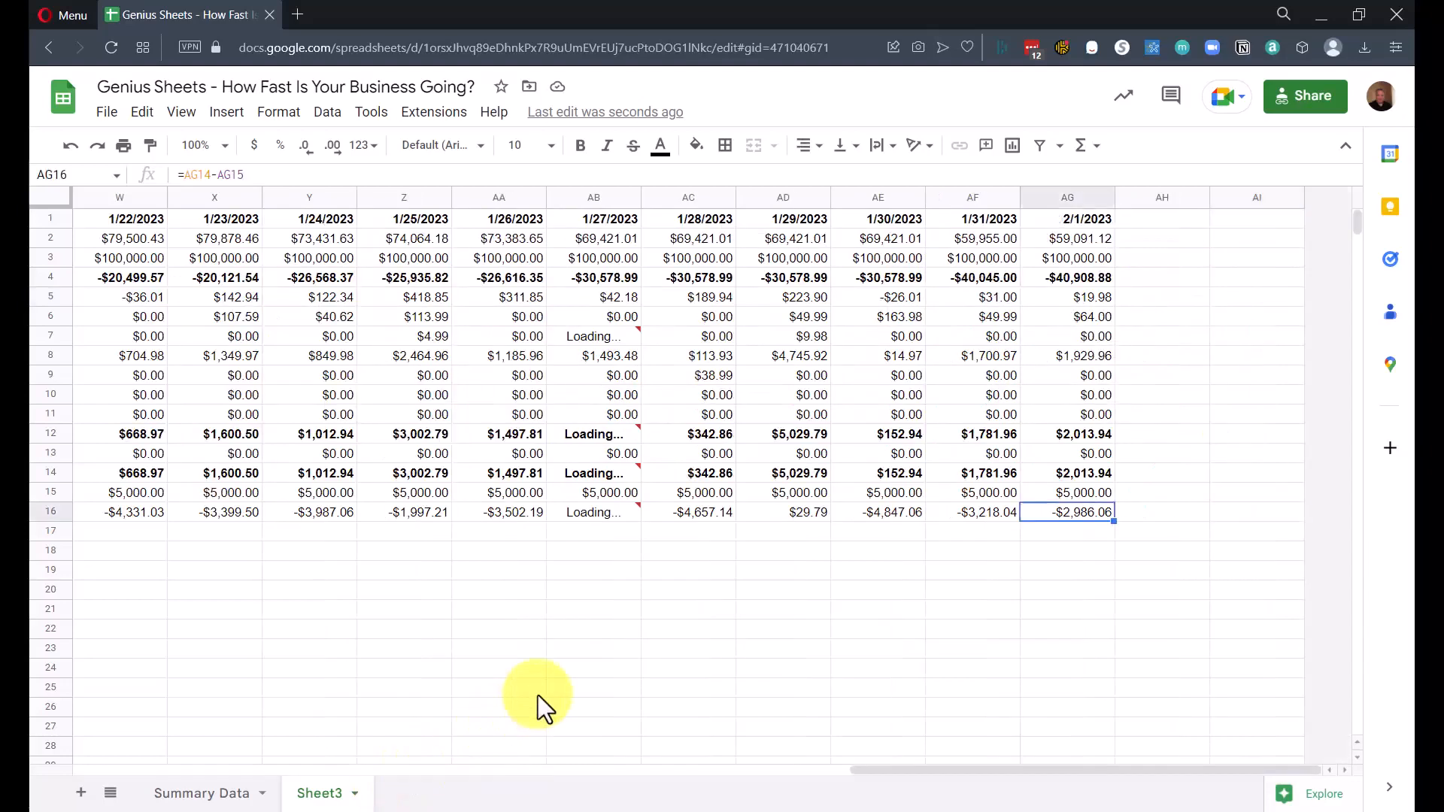
key(Home)
key(ctrl+Up)
key(Right)
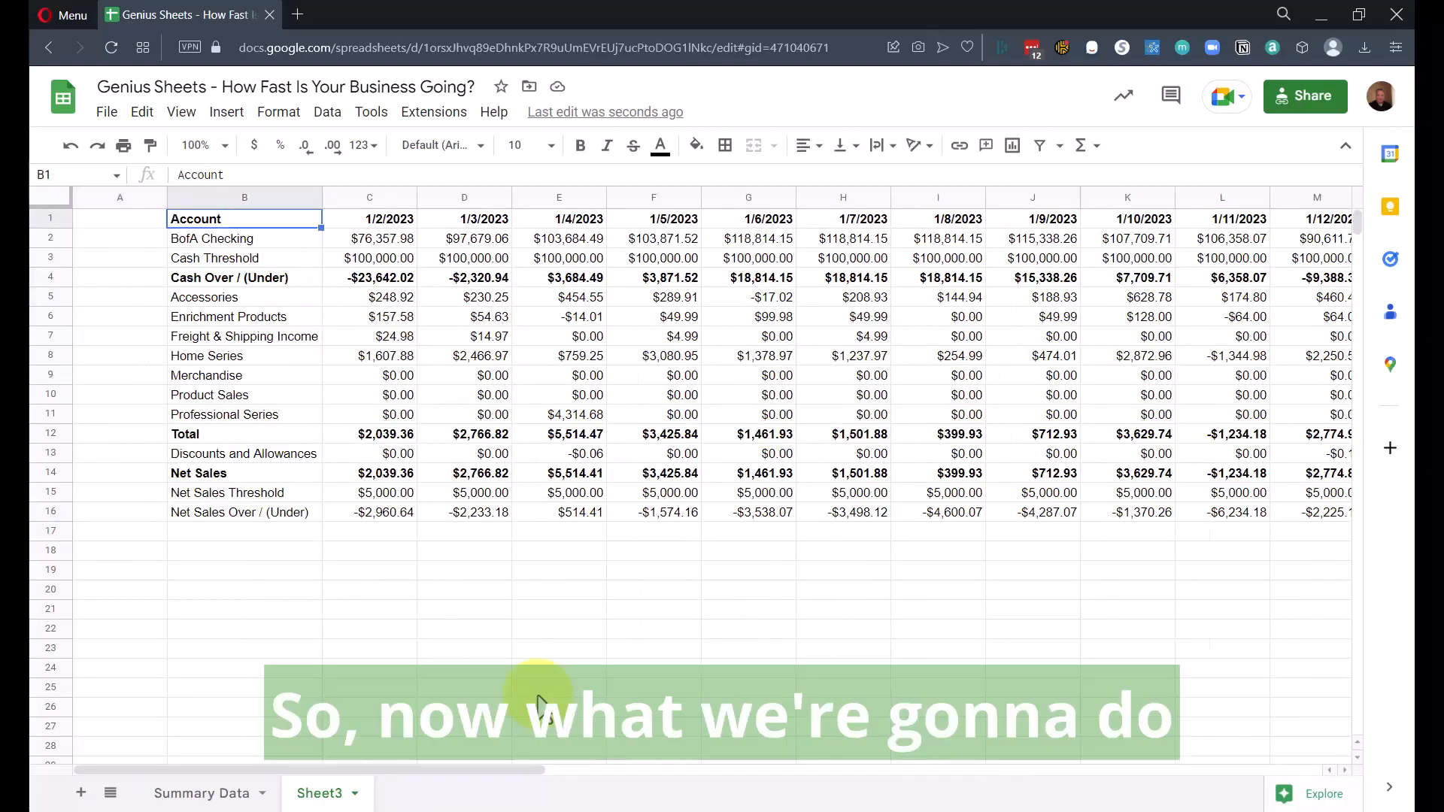
key(ctrl+shift+Right)
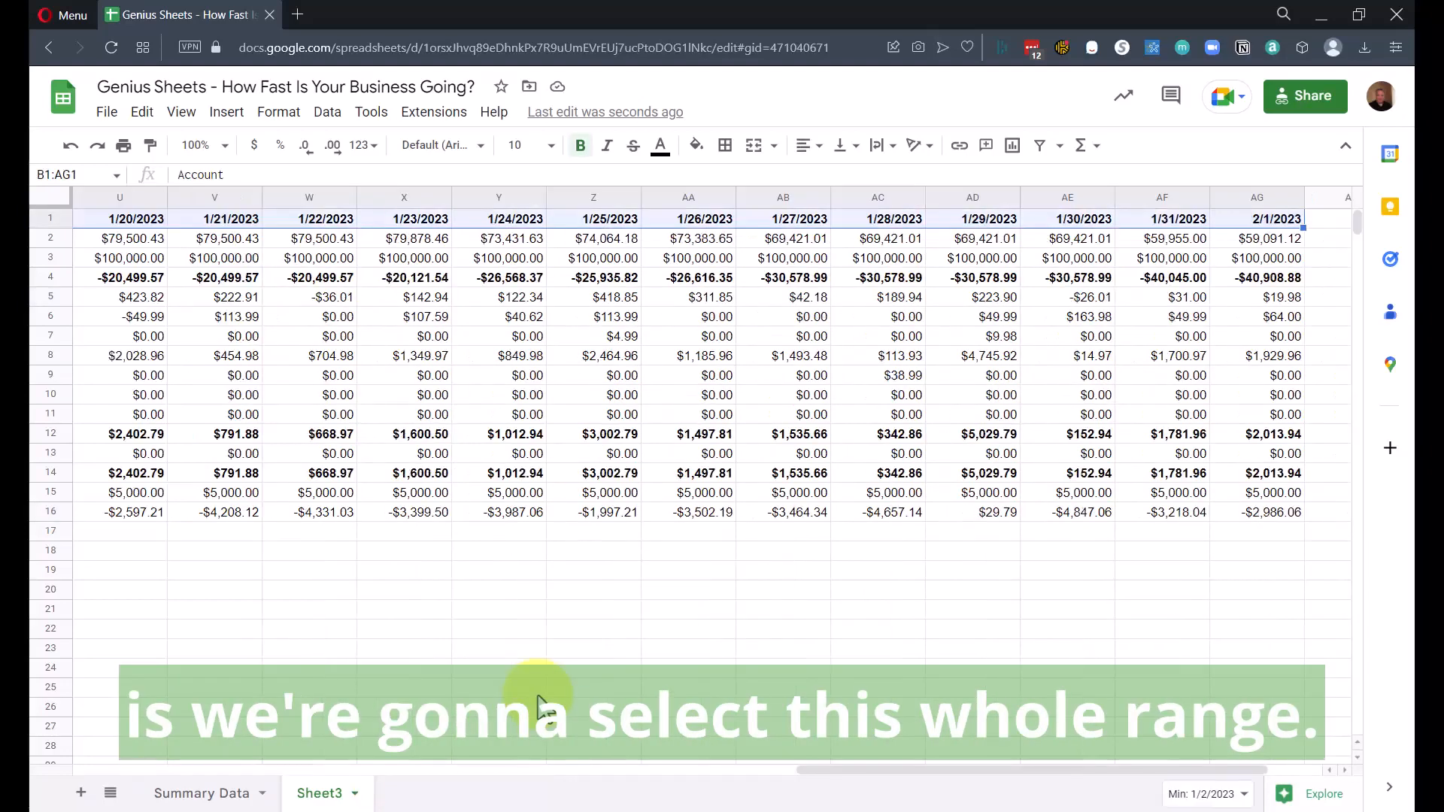
key(ctrl+shift+Down)
key(ctrl+Home)
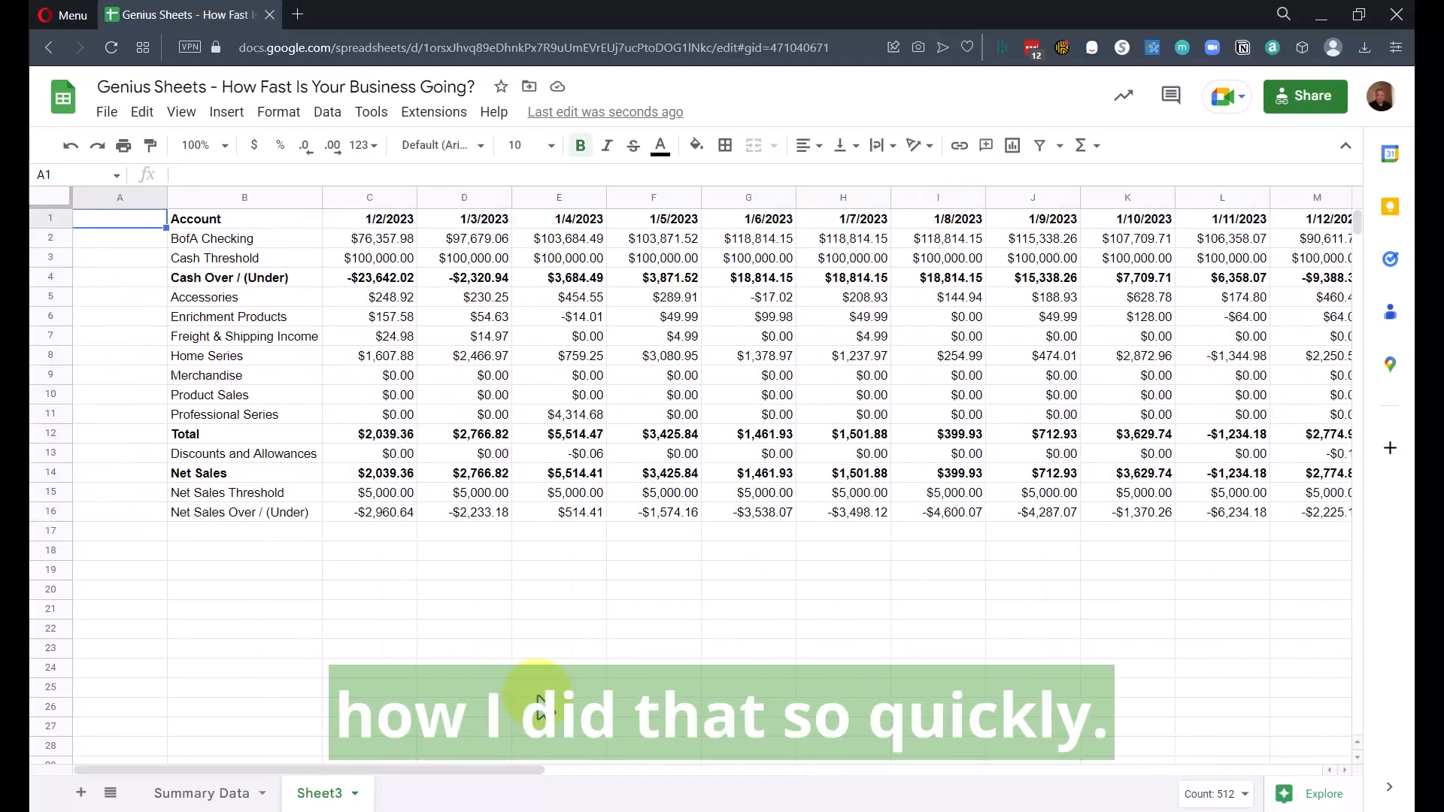
Insert a chart based on the whole table range B1:AG16.
key(Right)
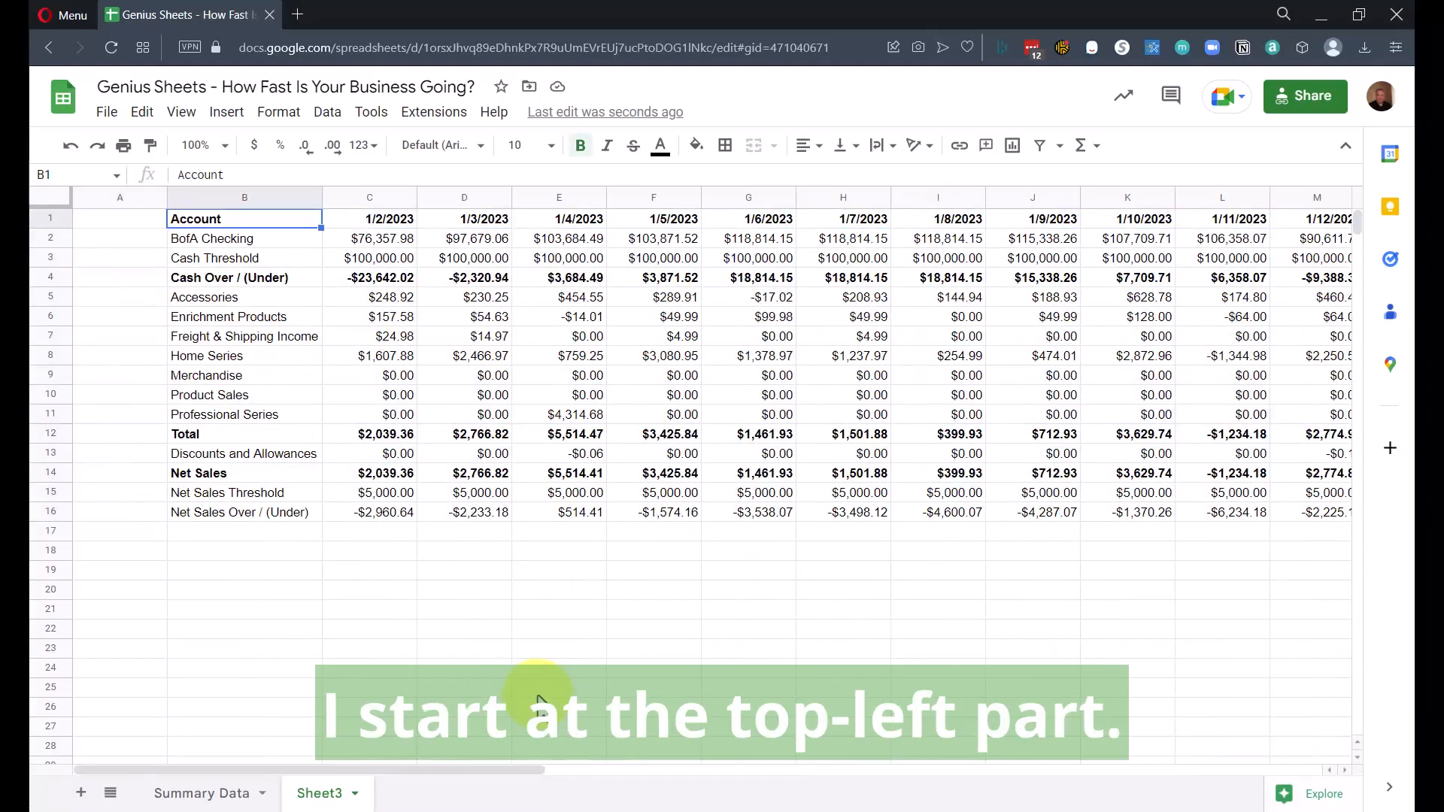
key(ctrl+shift+Right)
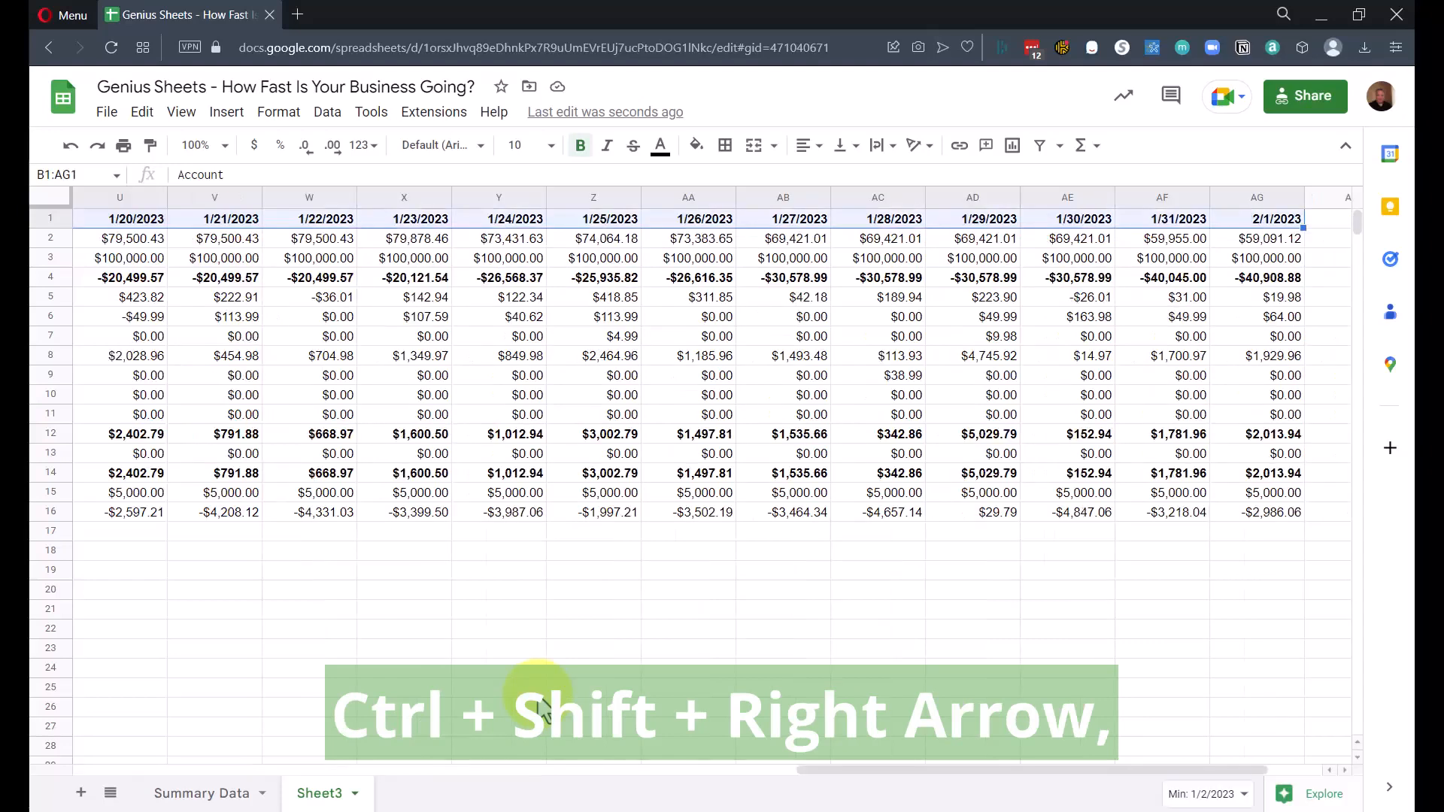
key(ctrl+shift+Down)
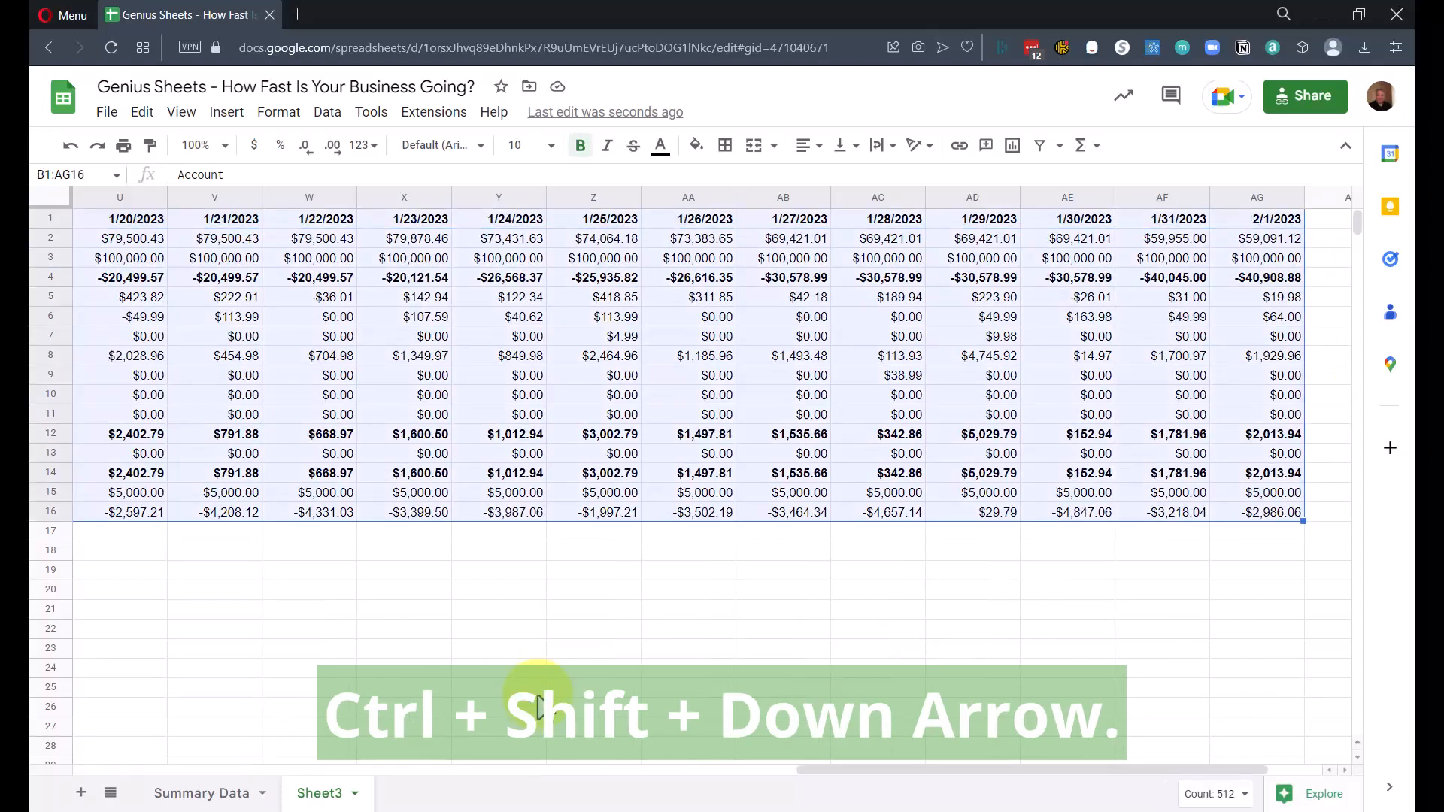
click(226, 111)
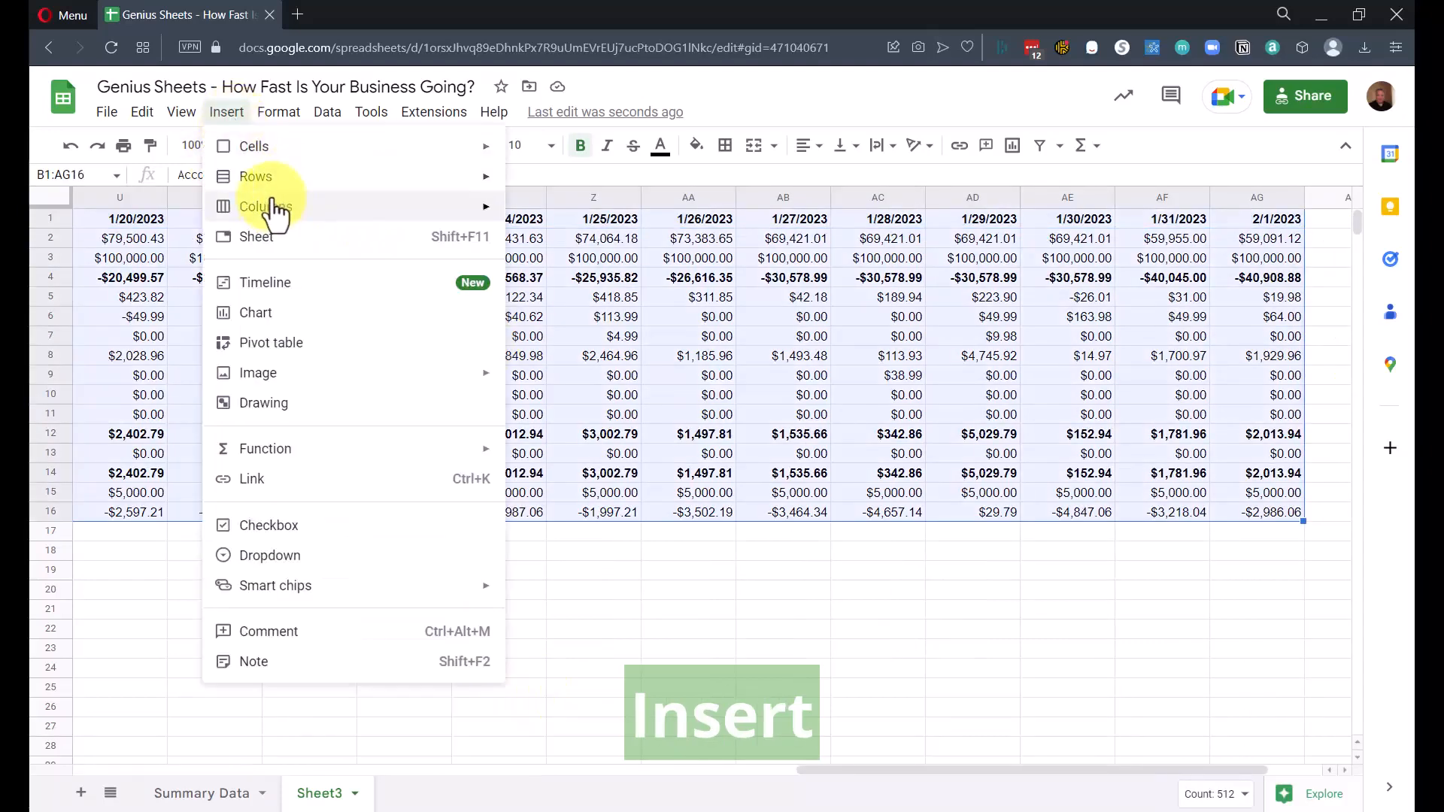
click(269, 318)
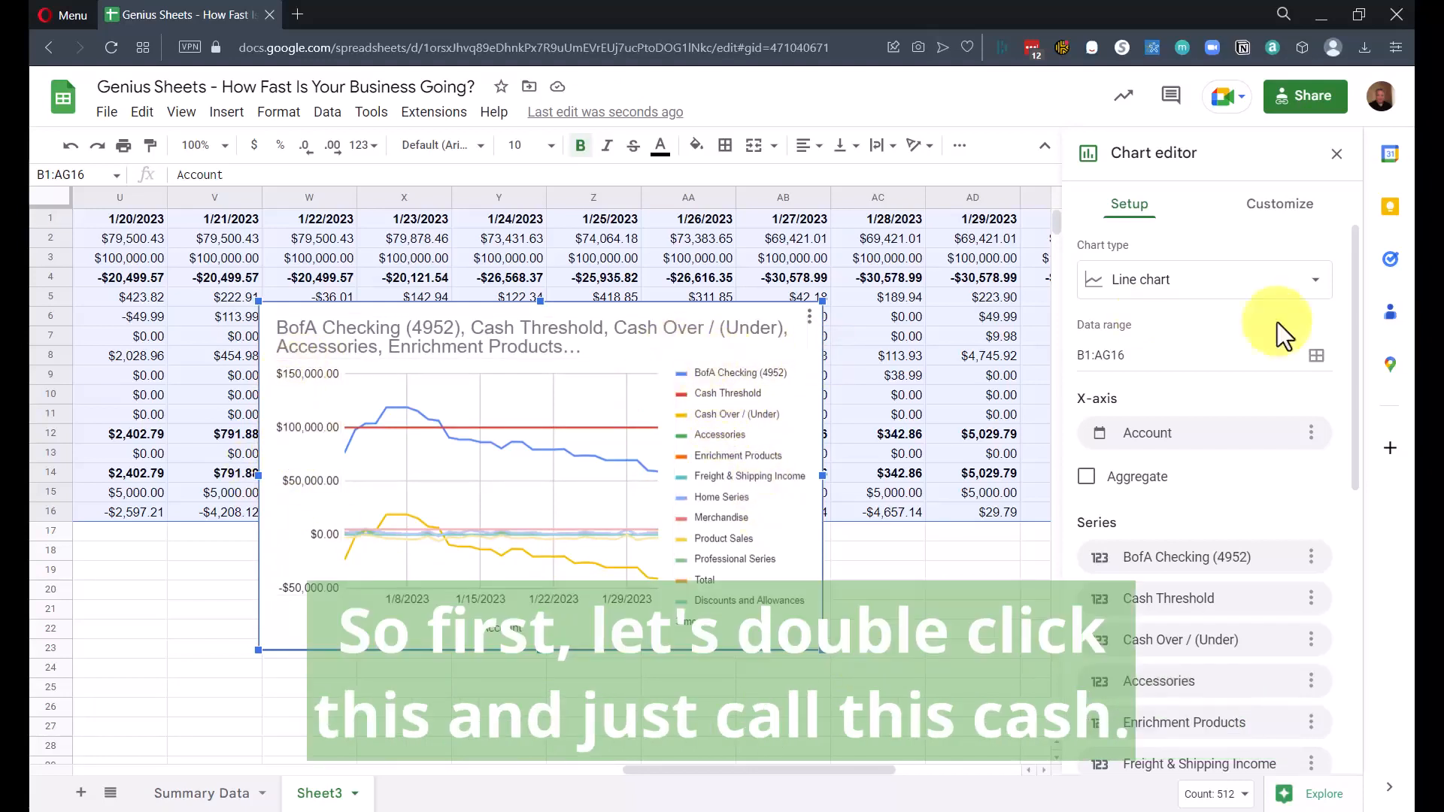
Replace the automatic title of the new line chart with "Cash".
double_click(436, 331)
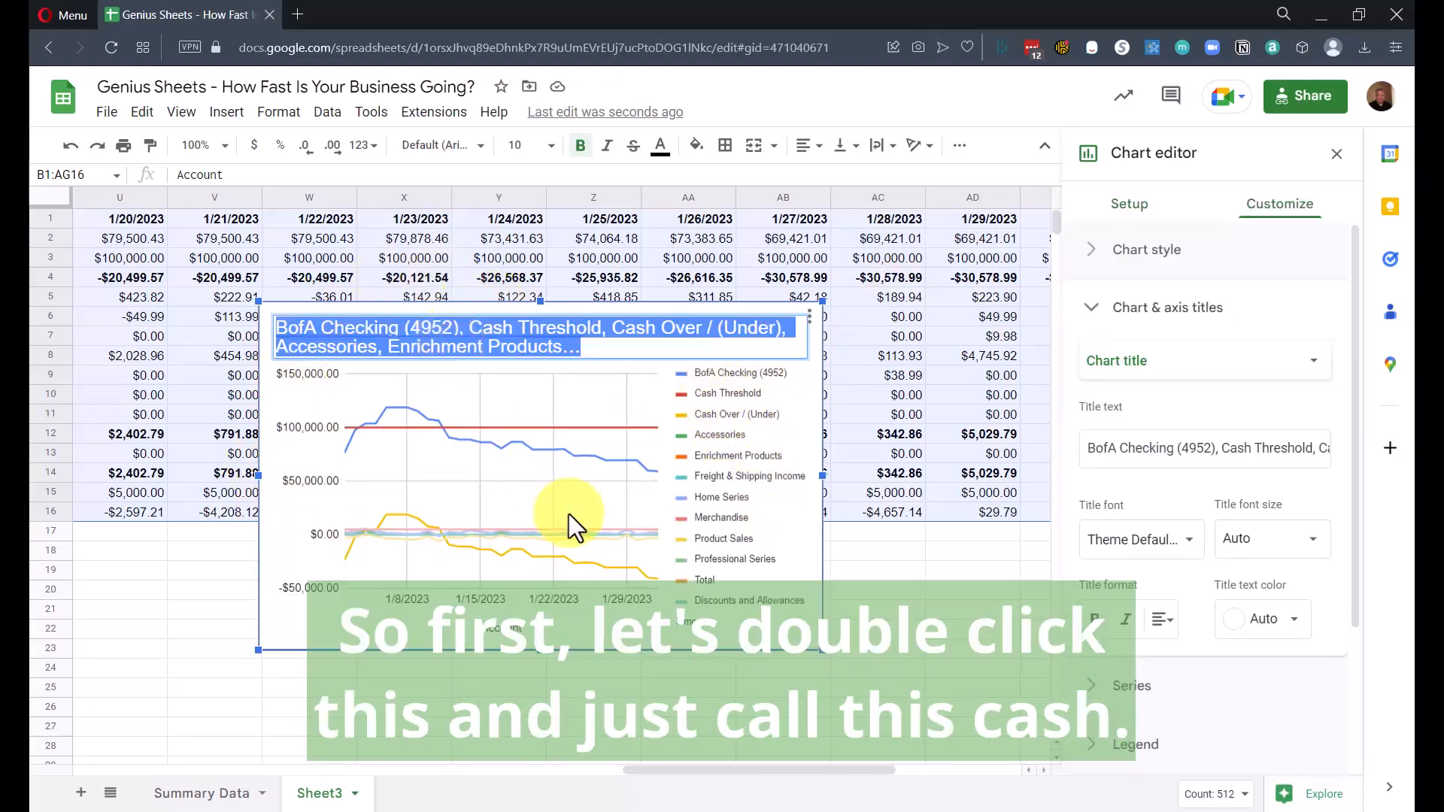
text(Cash)
key(Return)
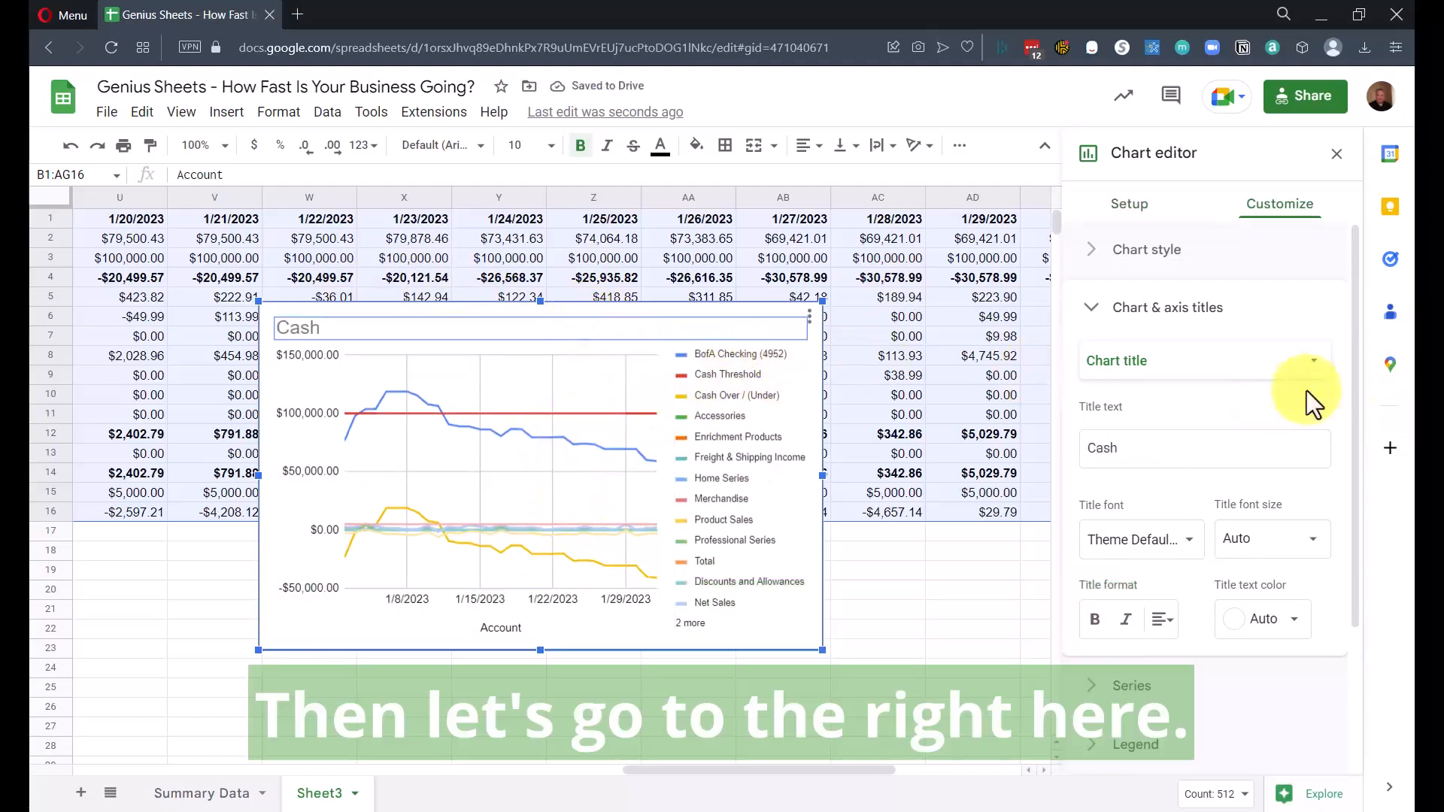
Remove all data series from the Cash chart.
scroll(1288, 493, down, 3)
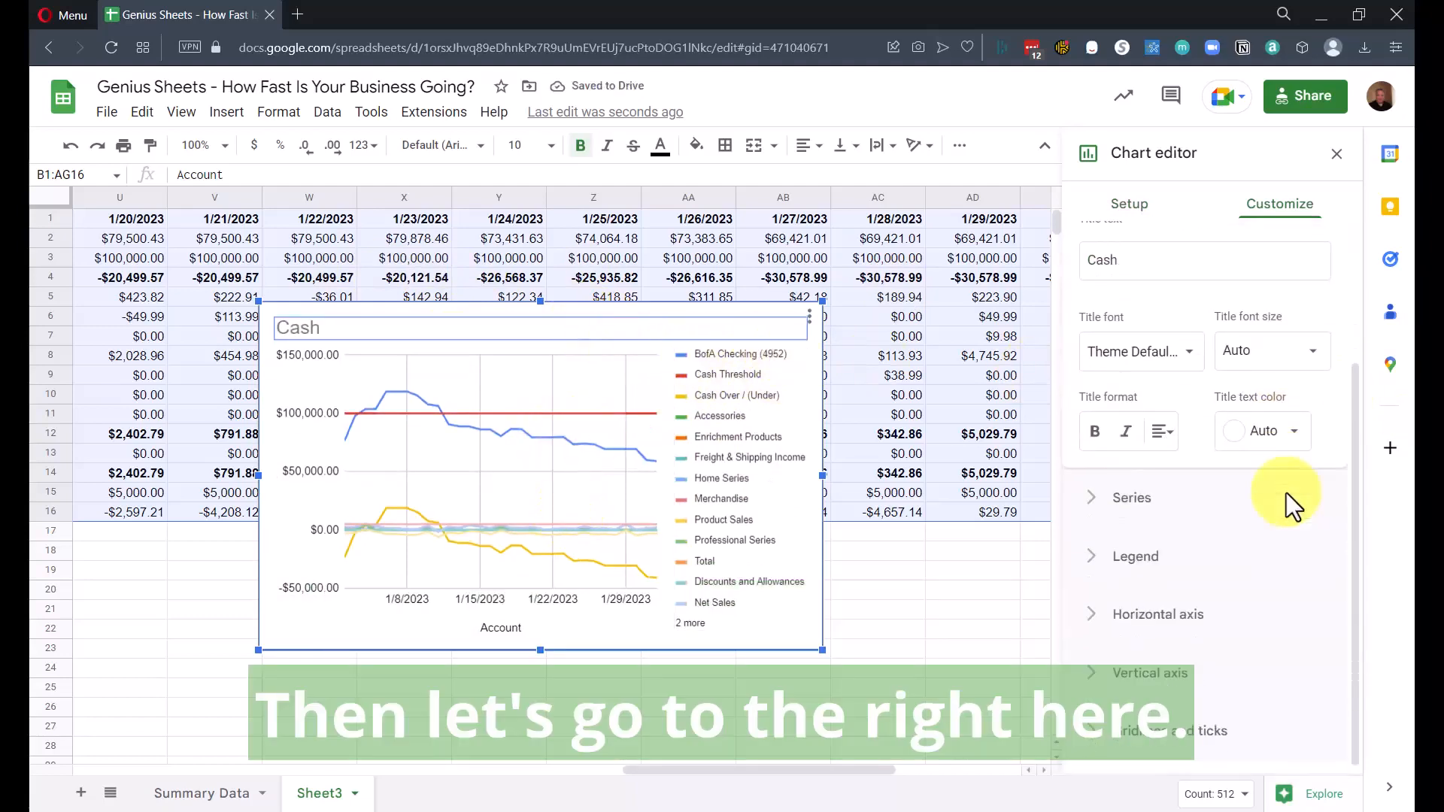
click(1120, 214)
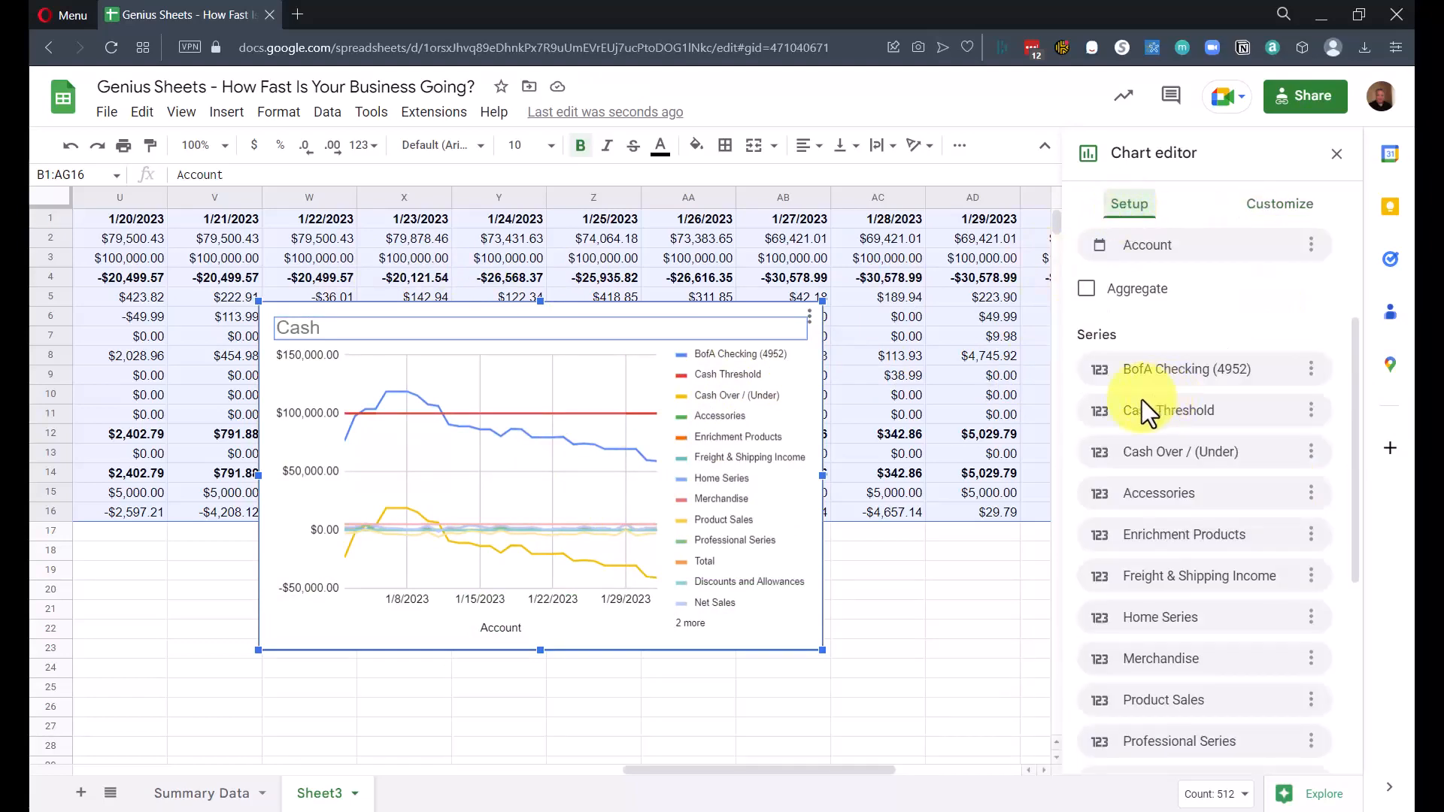
click(1310, 370)
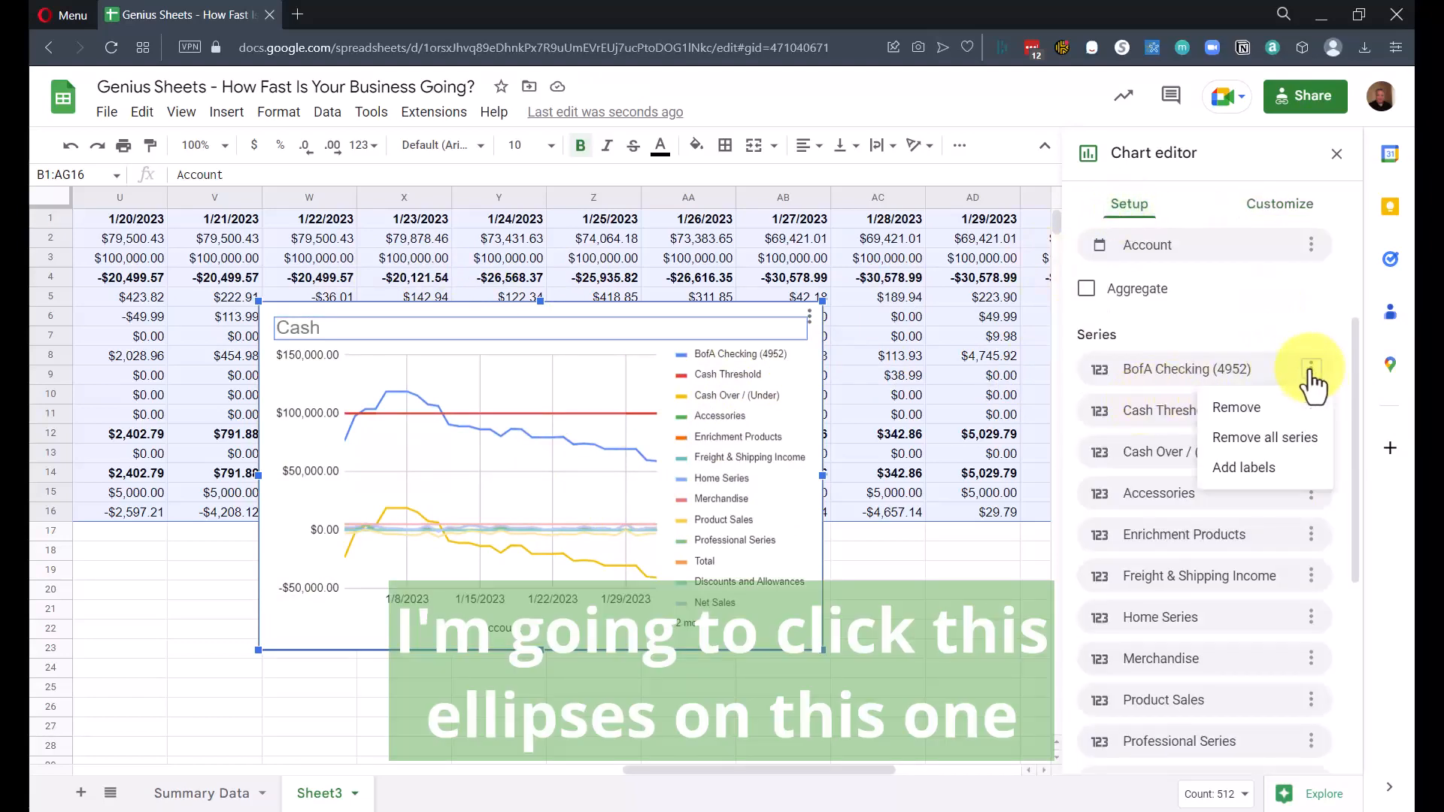
click(1257, 438)
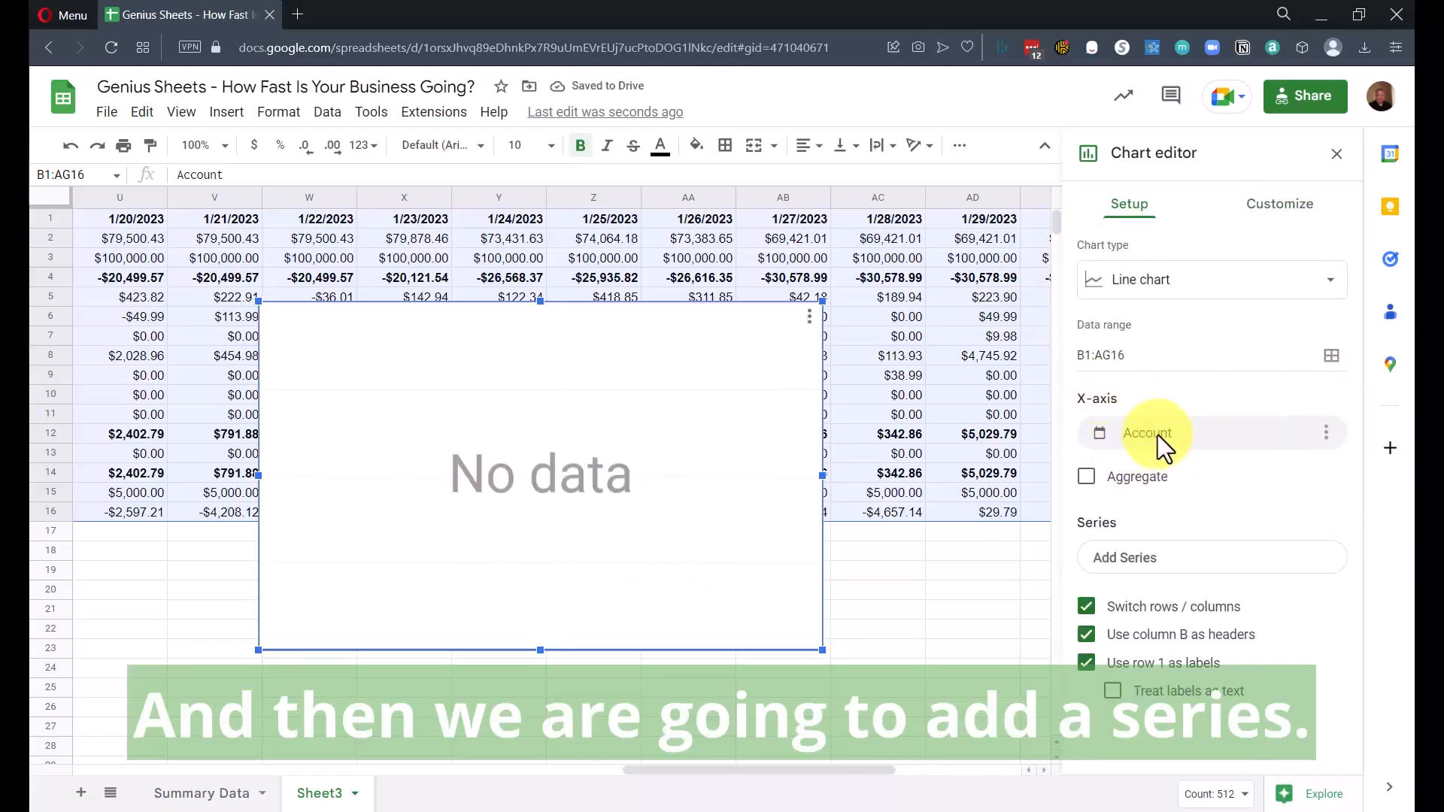
click(1121, 557)
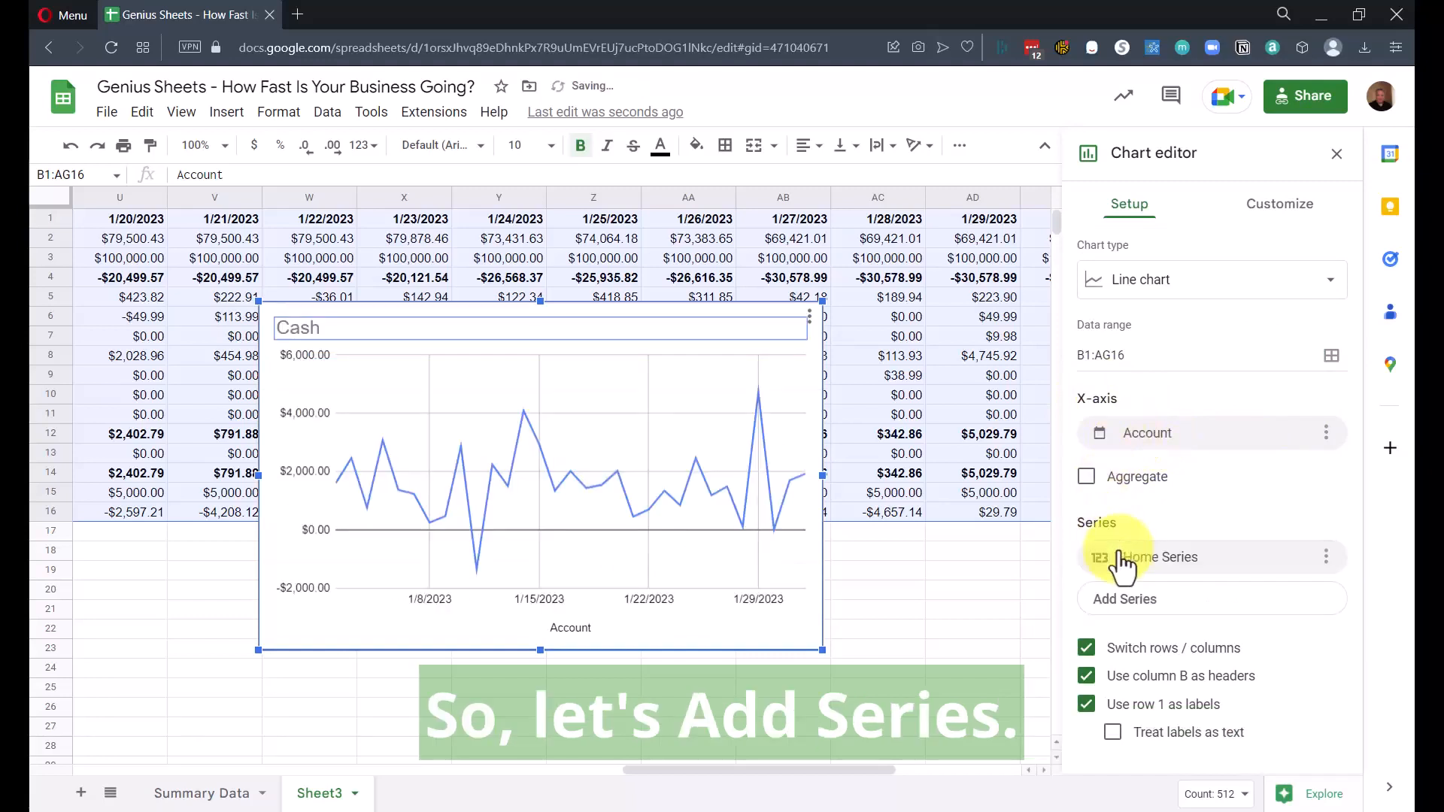
click(1154, 607)
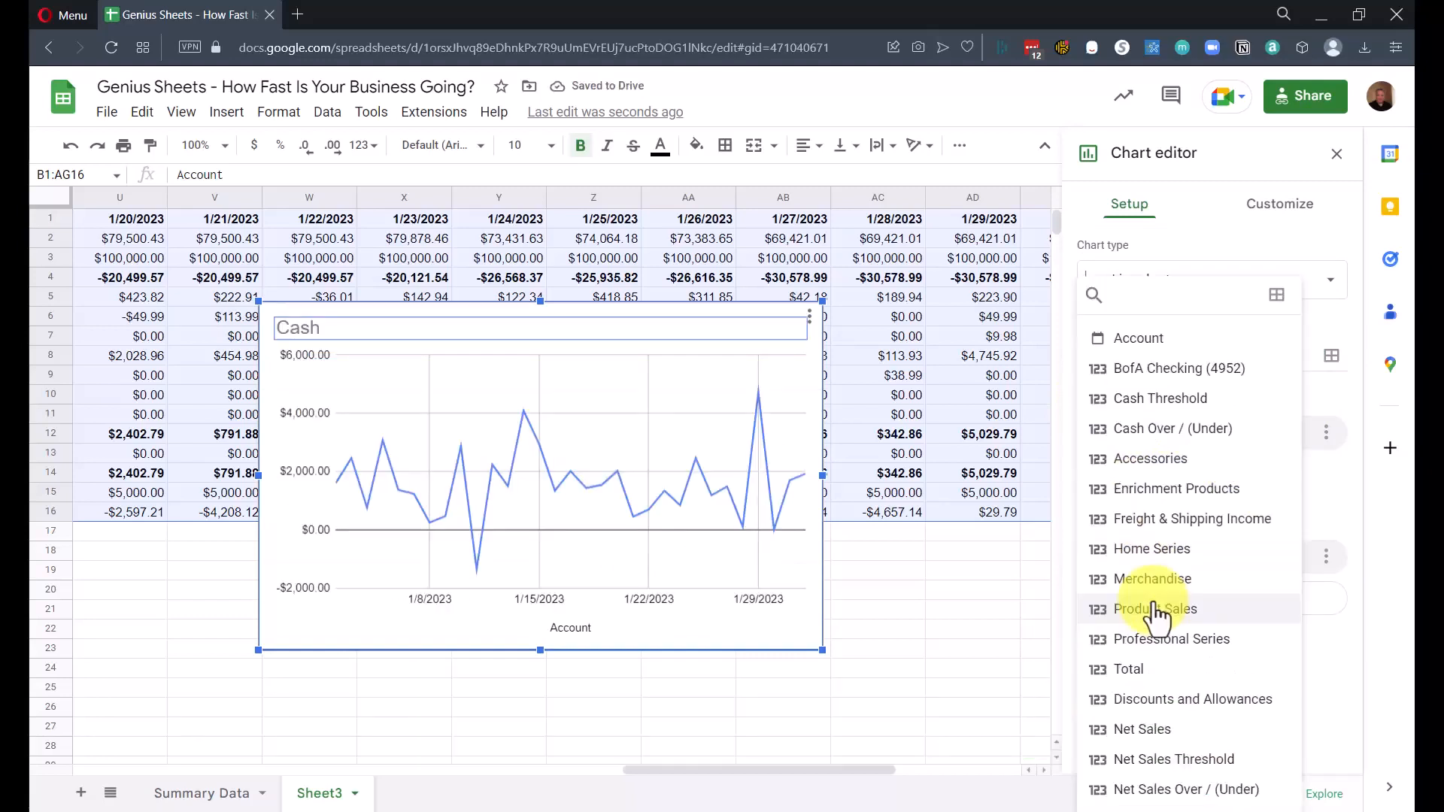
click(1326, 556)
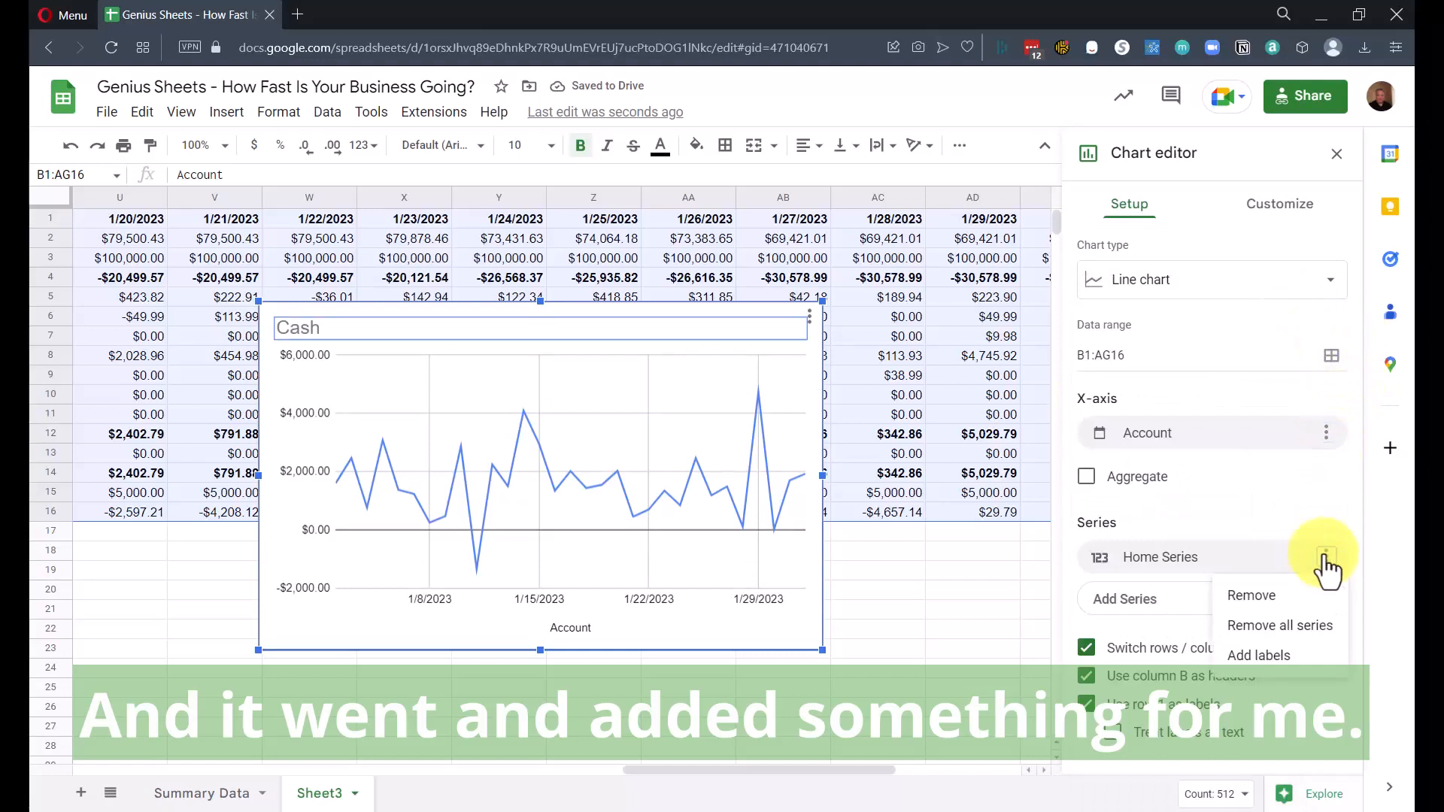
click(1254, 605)
Add the BofA Checking balance and Cash Threshold as the two series of the Cash chart.
click(1143, 595)
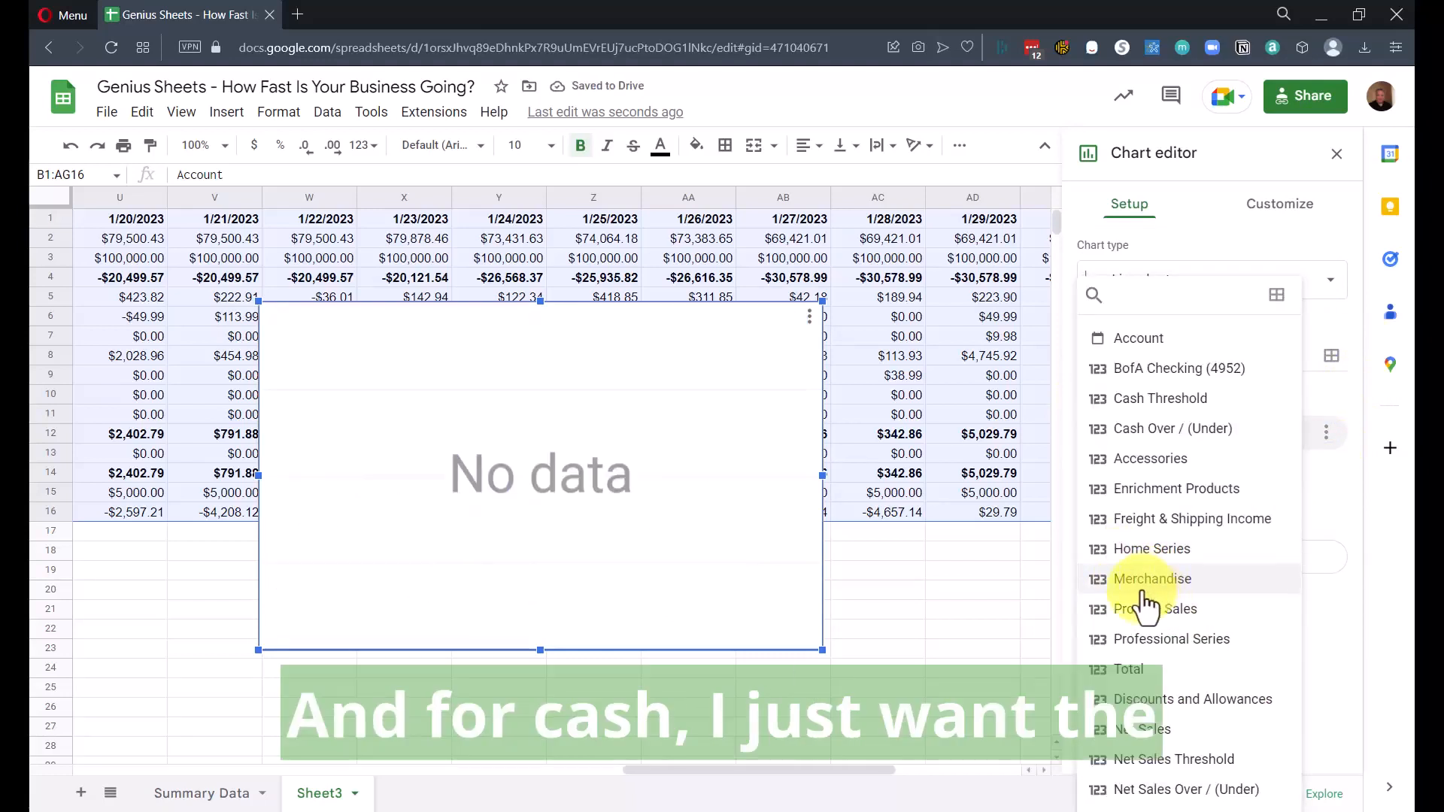
click(1132, 369)
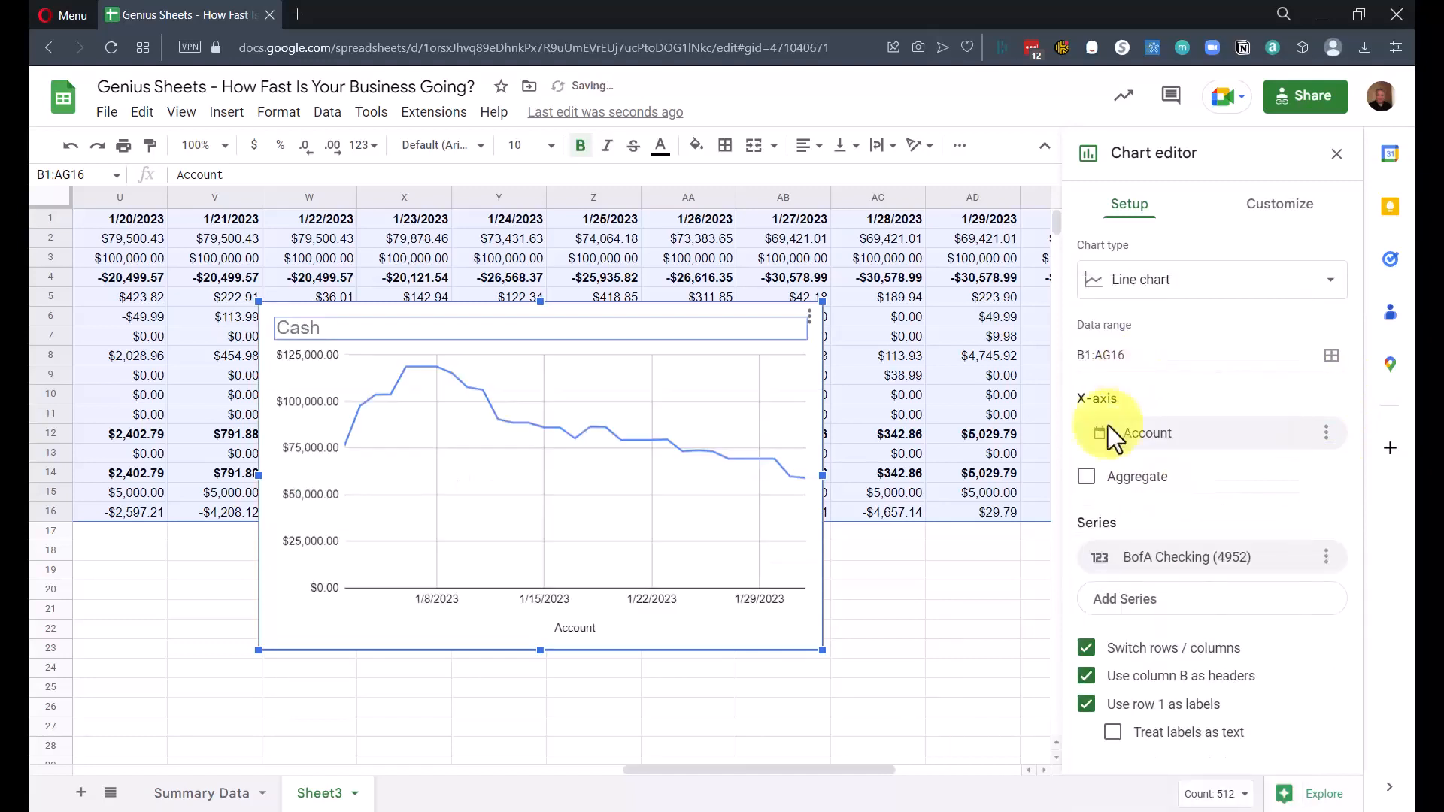
click(1125, 599)
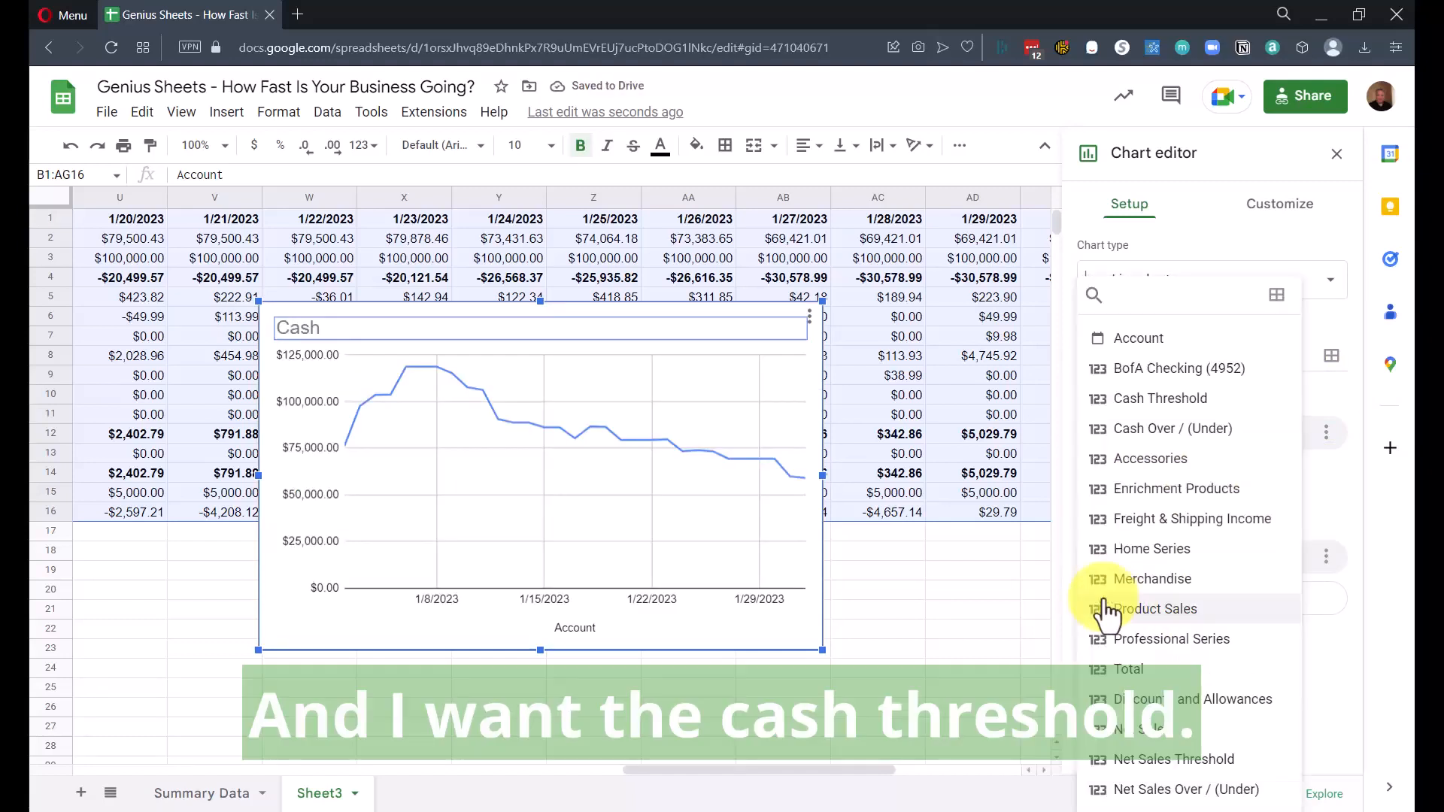
click(1150, 399)
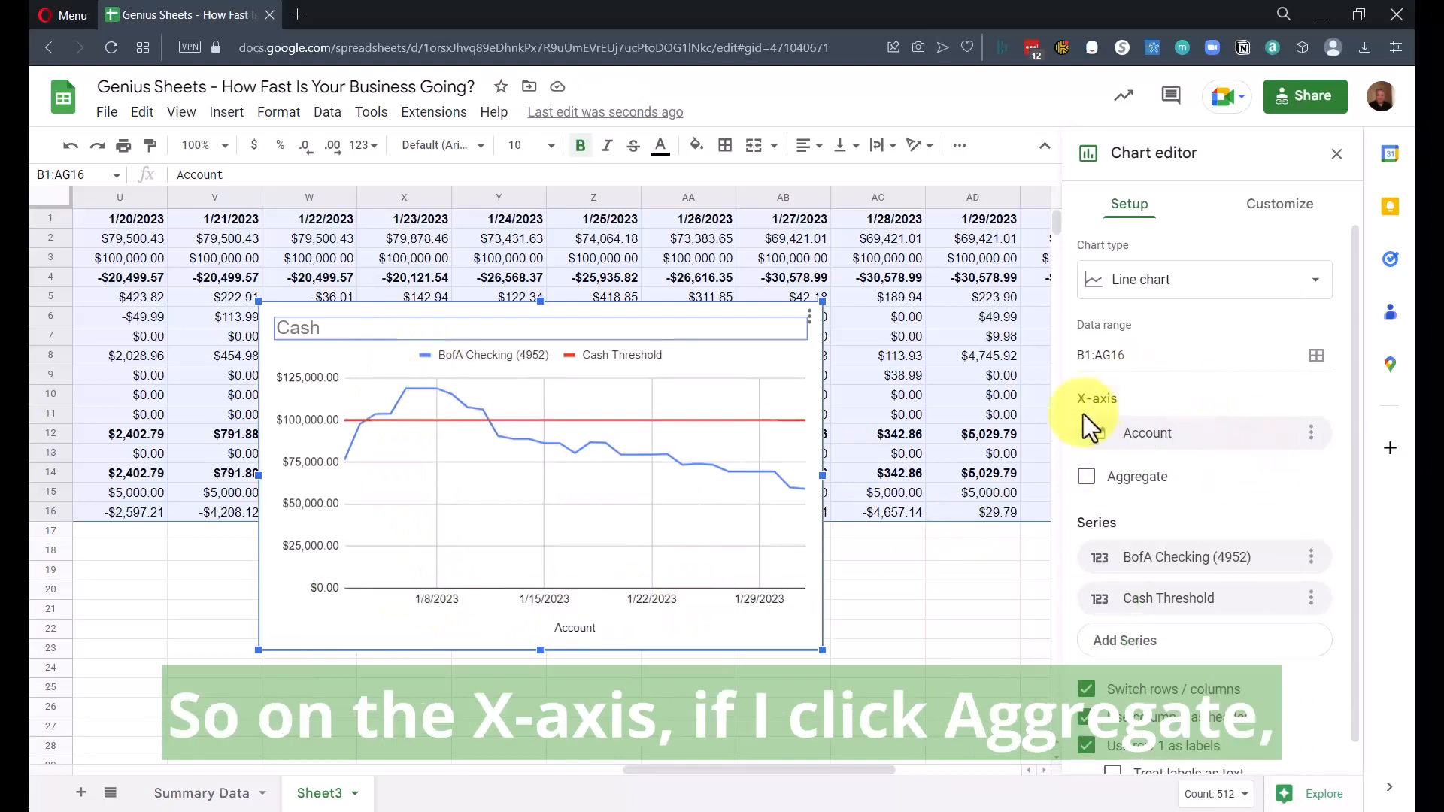
Aggregate the Cash chart's x-axis and move the chart below the table so it starts at row 19.
click(1086, 485)
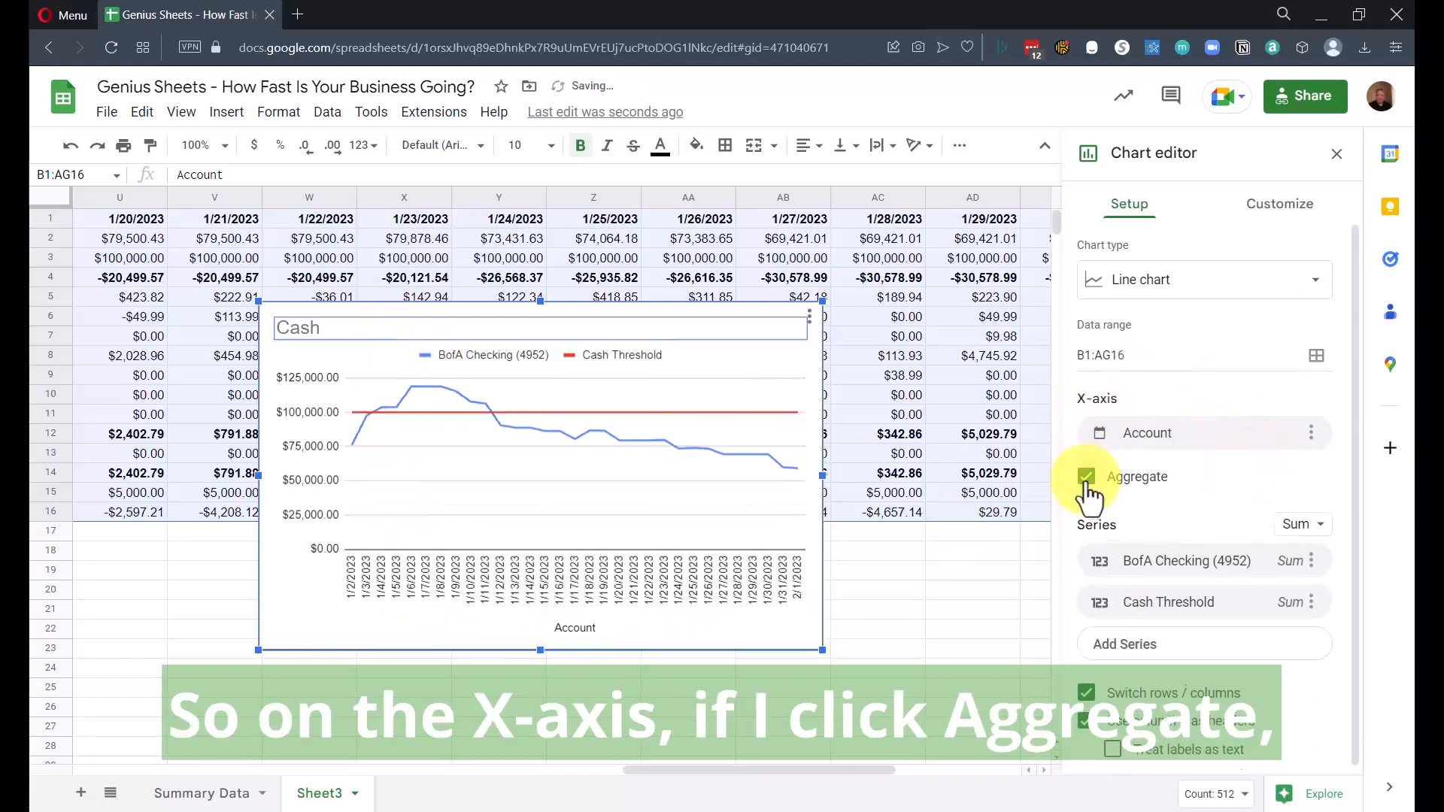
drag(706, 357, 500, 648)
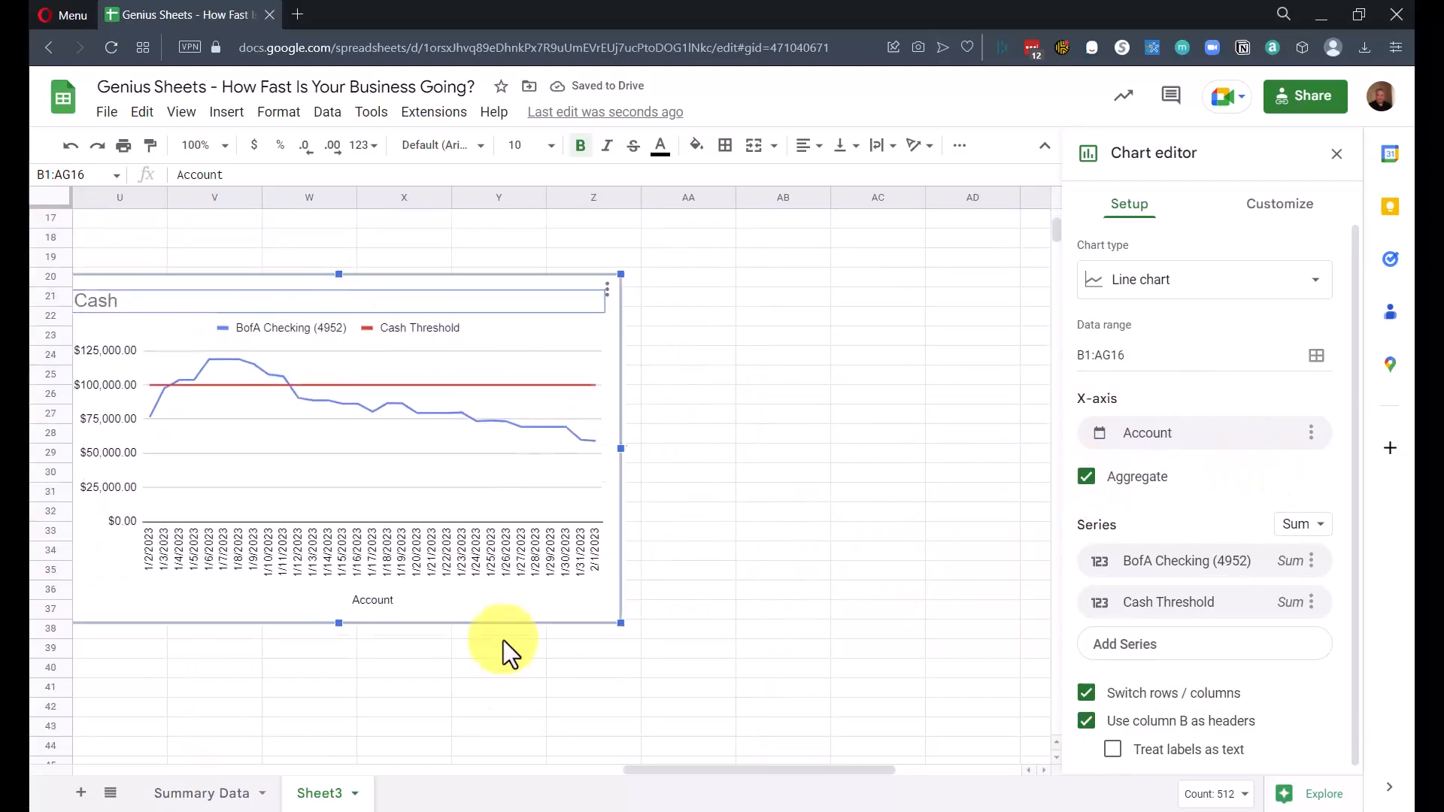
click(117, 286)
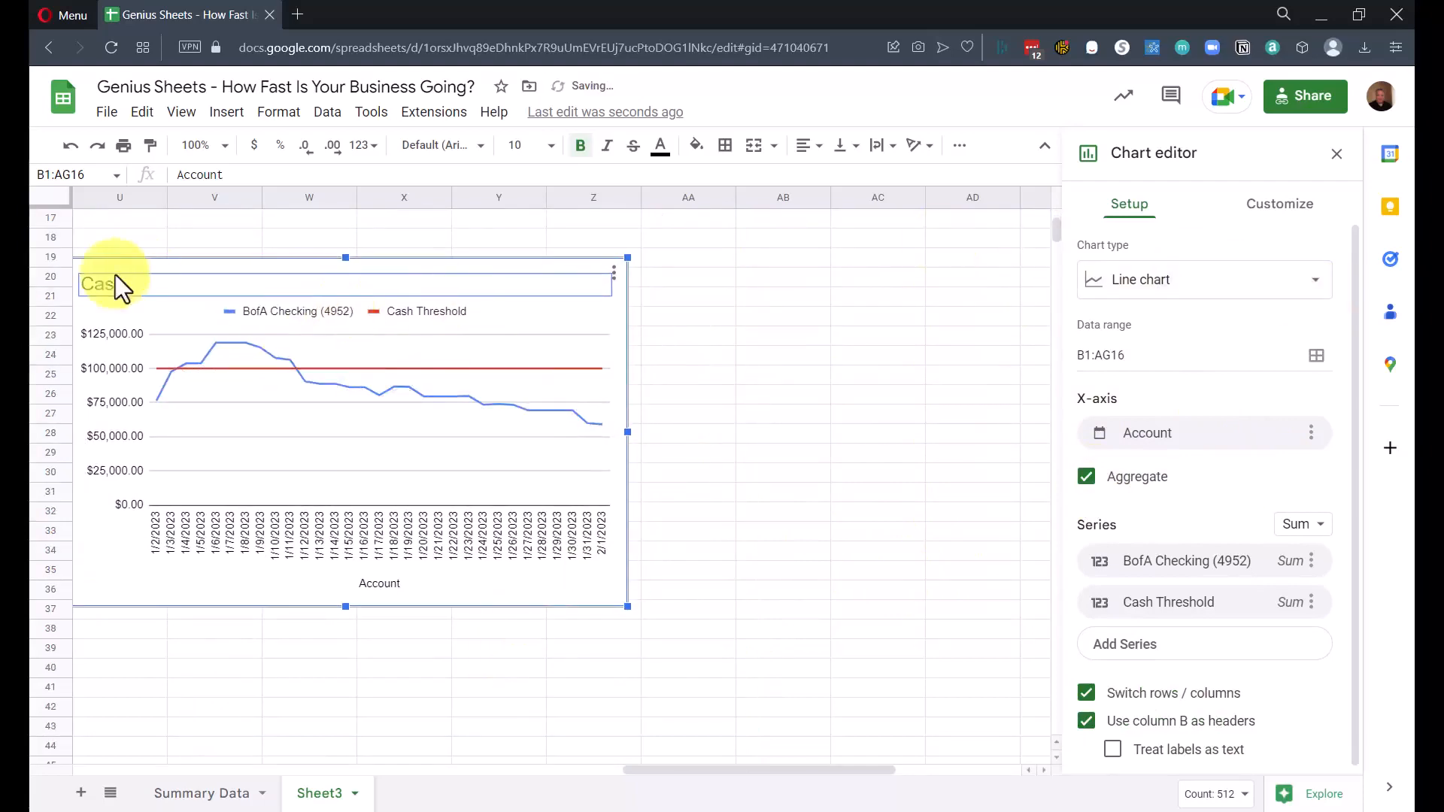
Rename the legend label of the BofA Checking series to "Cash Balance".
click(277, 309)
drag(1300, 336, 914, 329)
text(Cash)
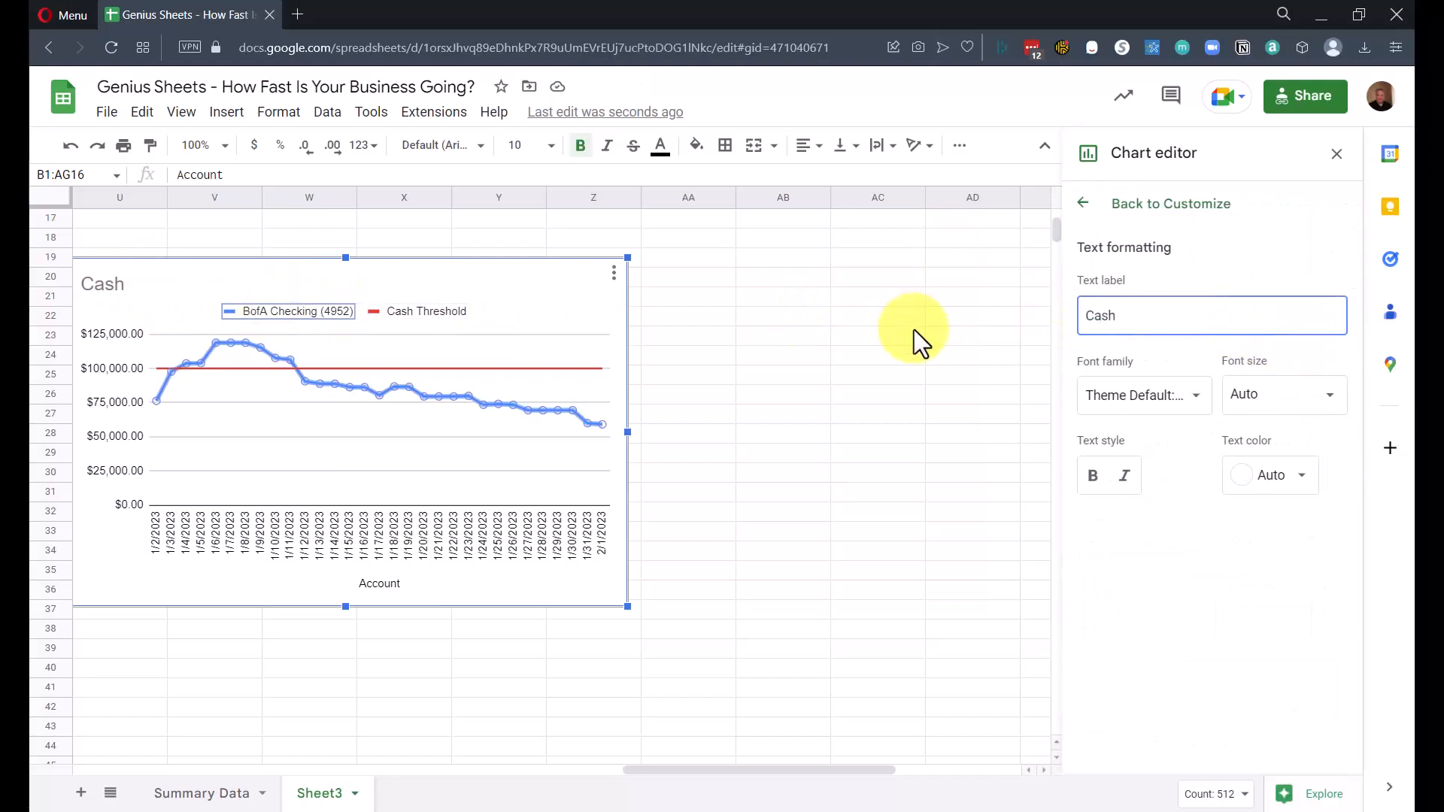
text( Balance)
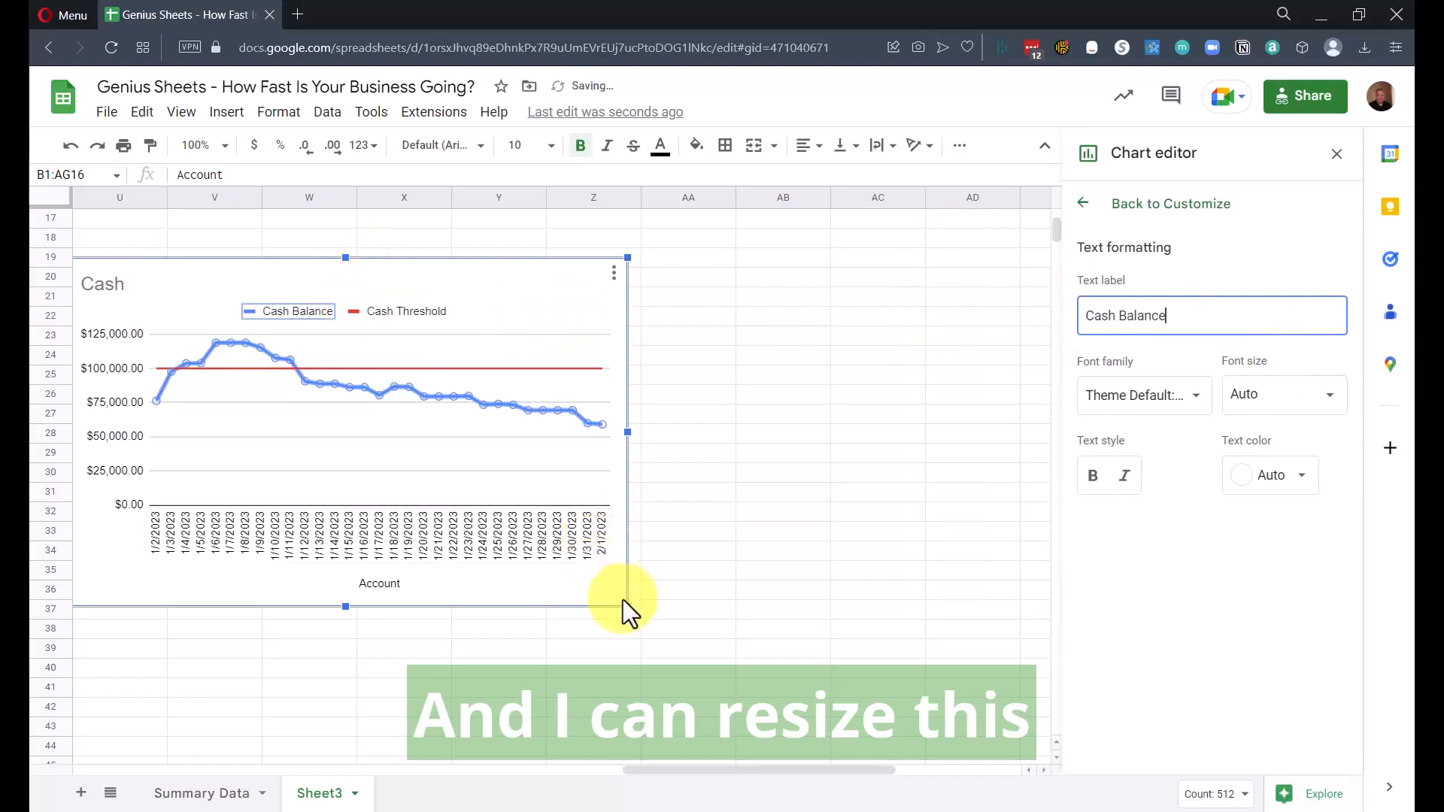
Enlarge the Cash chart until it reaches just past column AD and down to row 50, and deselect it.
drag(627, 606, 964, 758)
scroll(773, 632, down, 3)
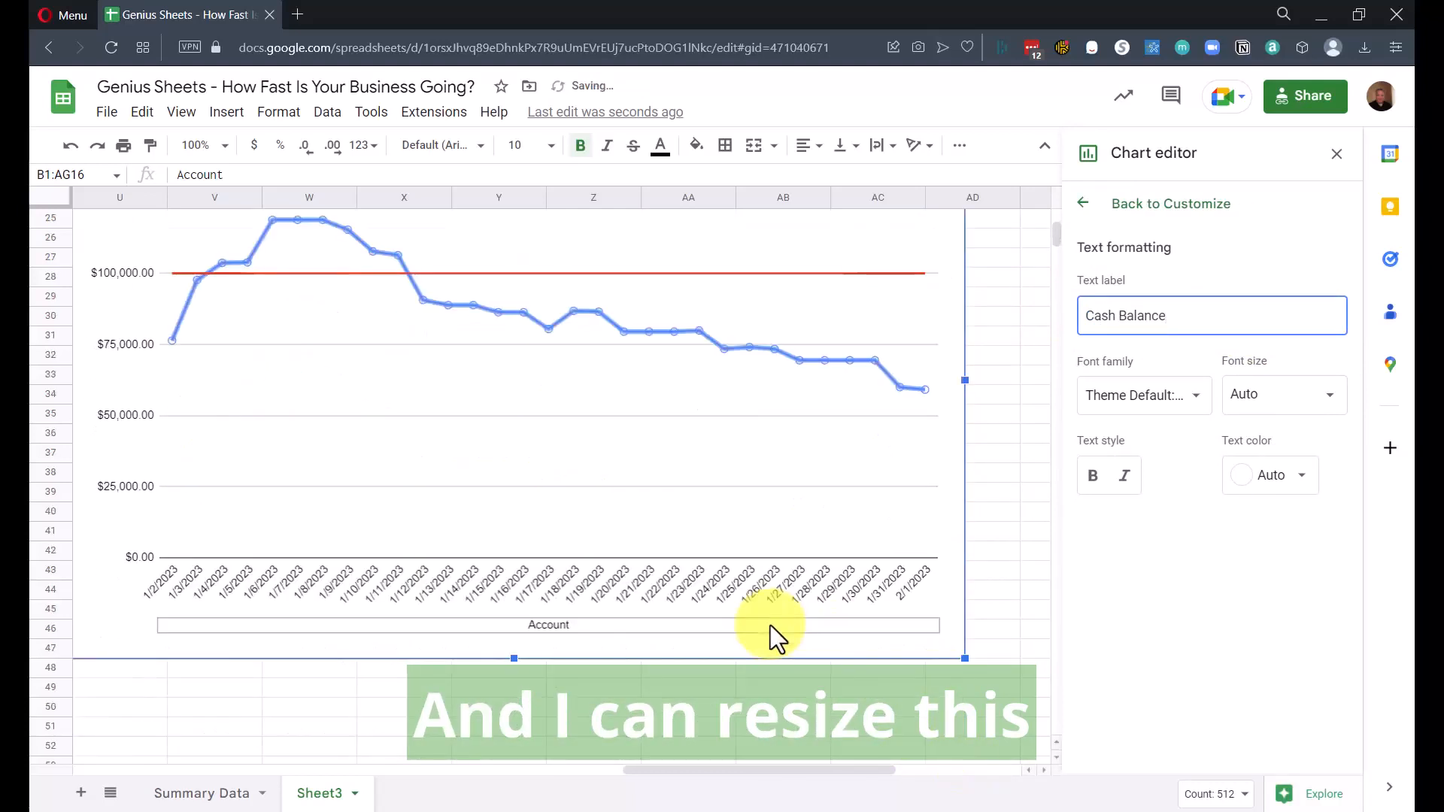
drag(969, 662, 1043, 704)
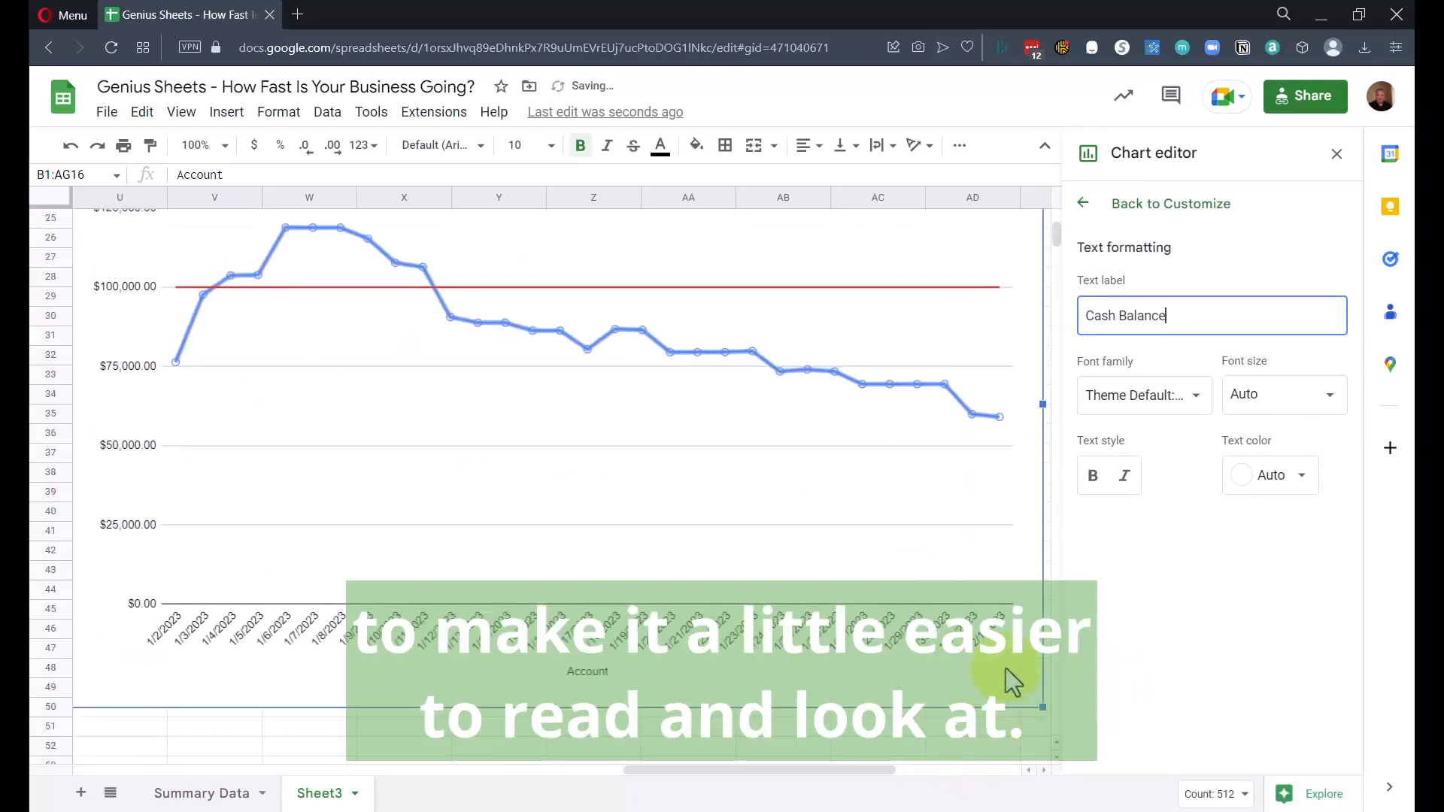
scroll(581, 529, up, 3)
scroll(579, 530, up, 3)
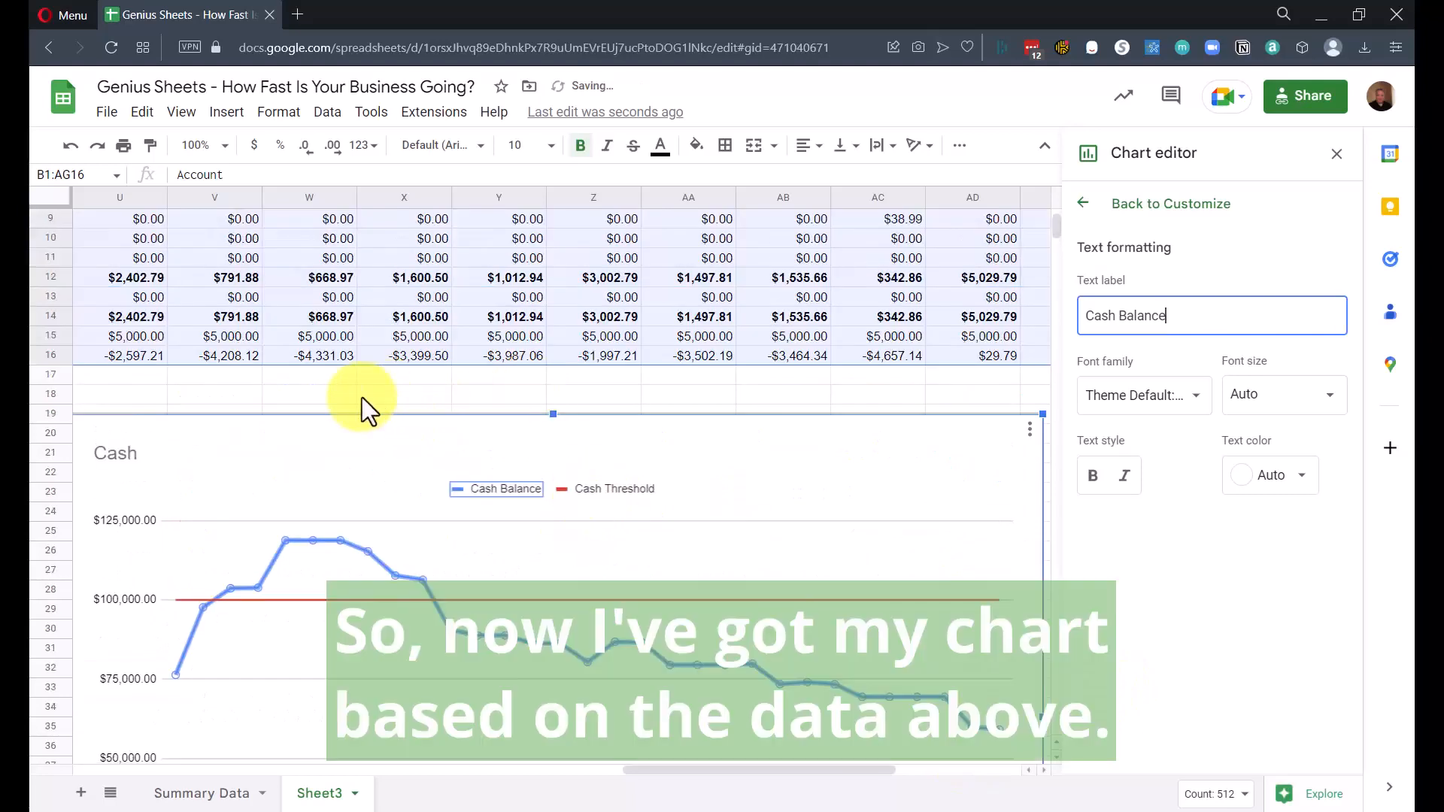
click(361, 397)
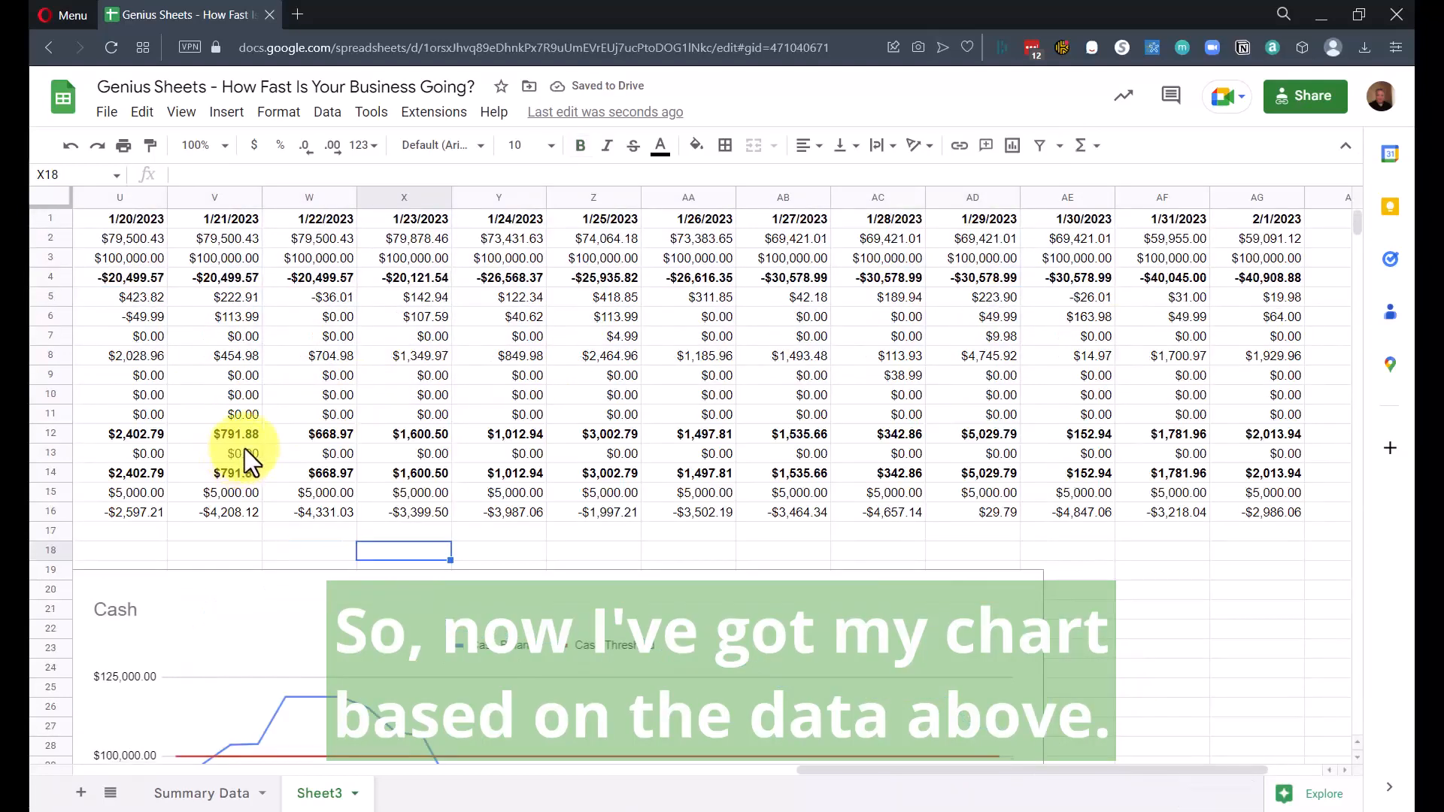
Copy the Cash chart and paste the duplicate beside the original, with cell L20 as the target.
scroll(245, 449, down, 4)
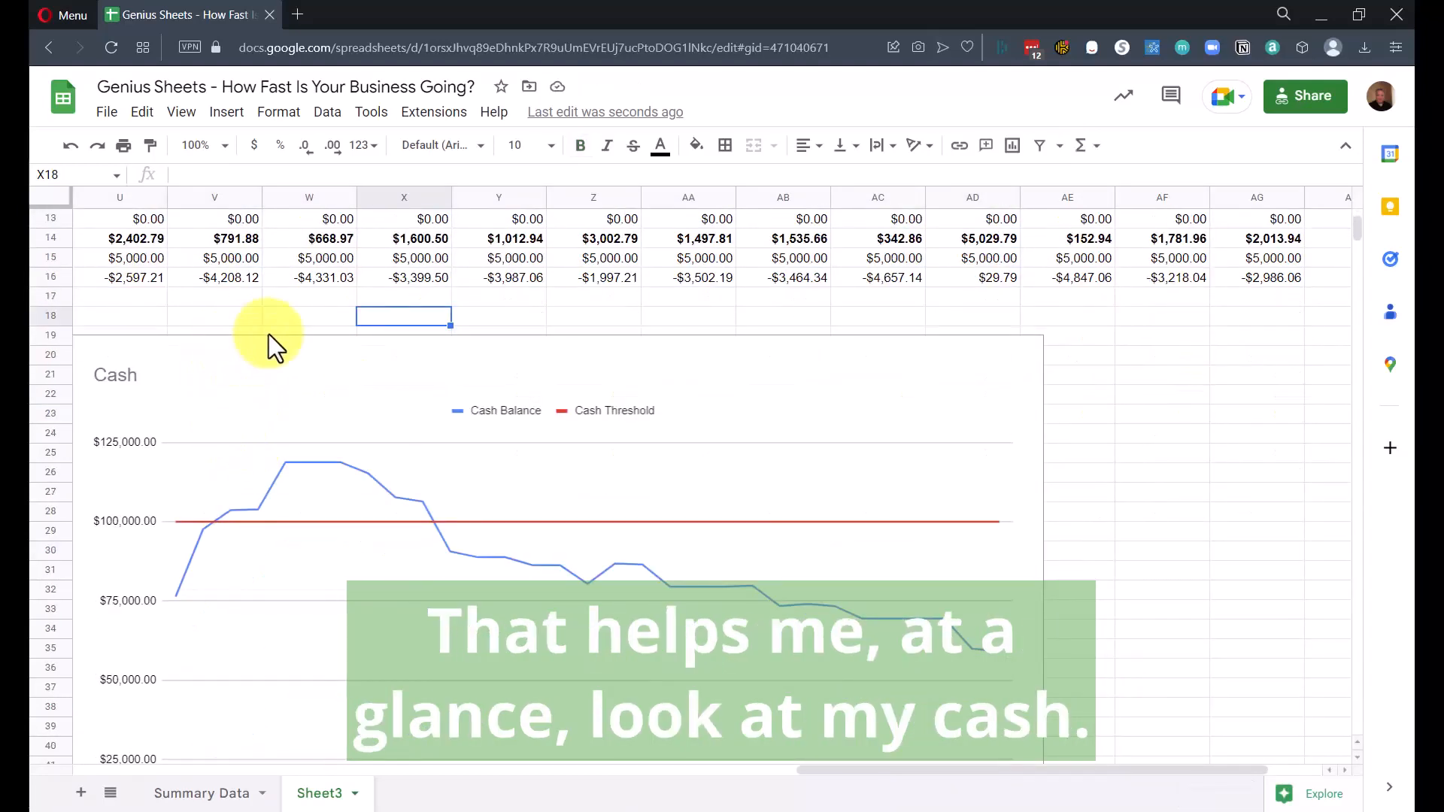
click(884, 359)
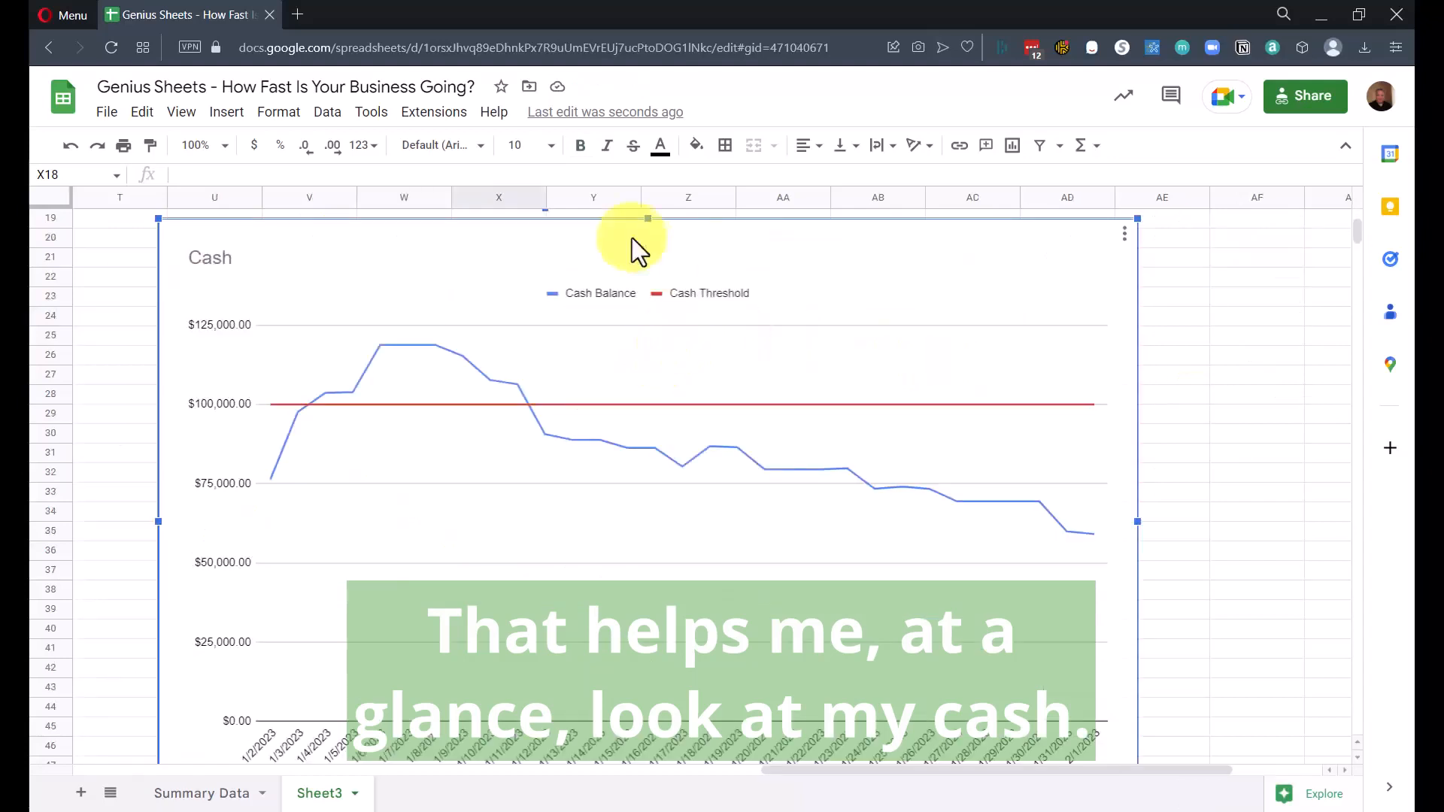
click(1229, 336)
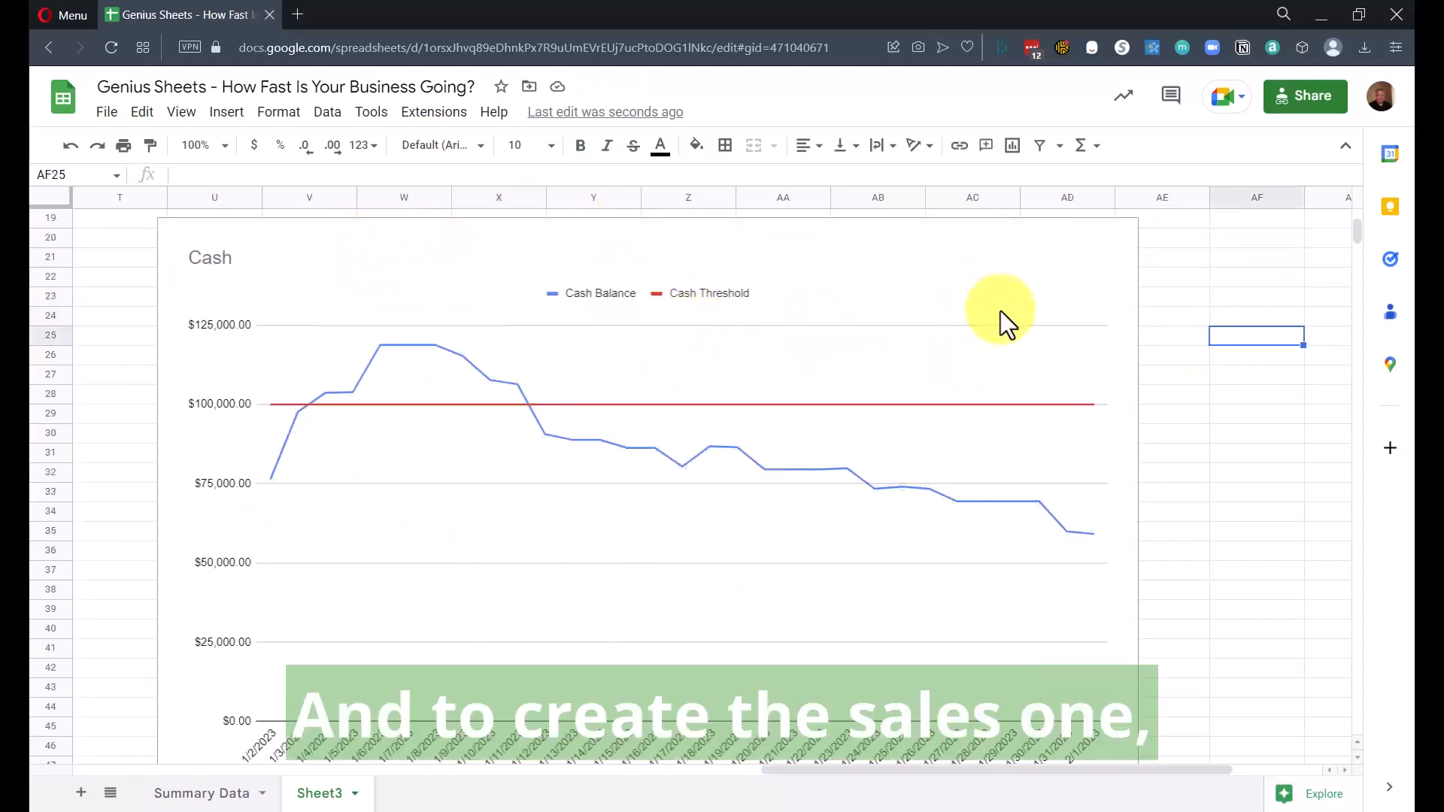
click(1098, 286)
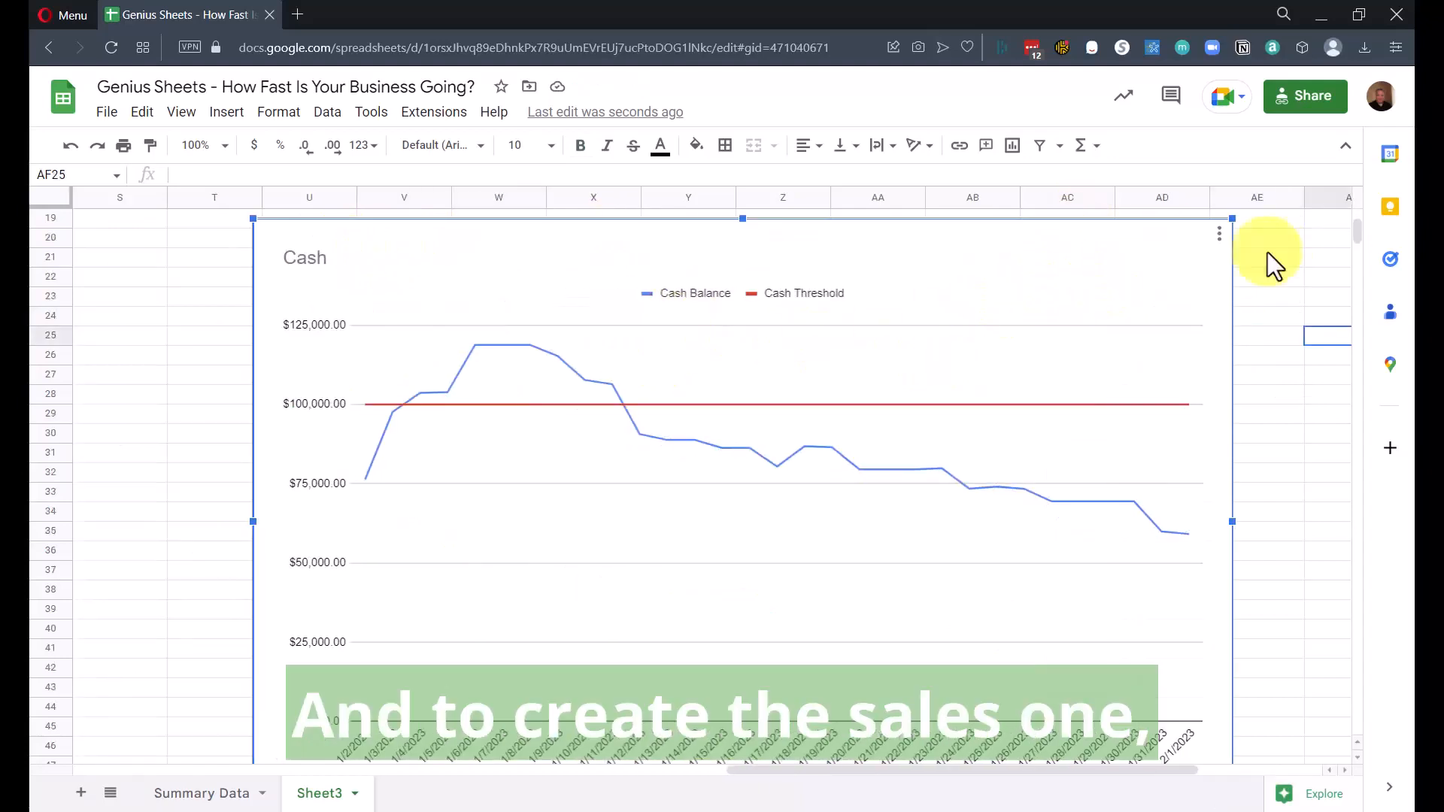
click(1219, 234)
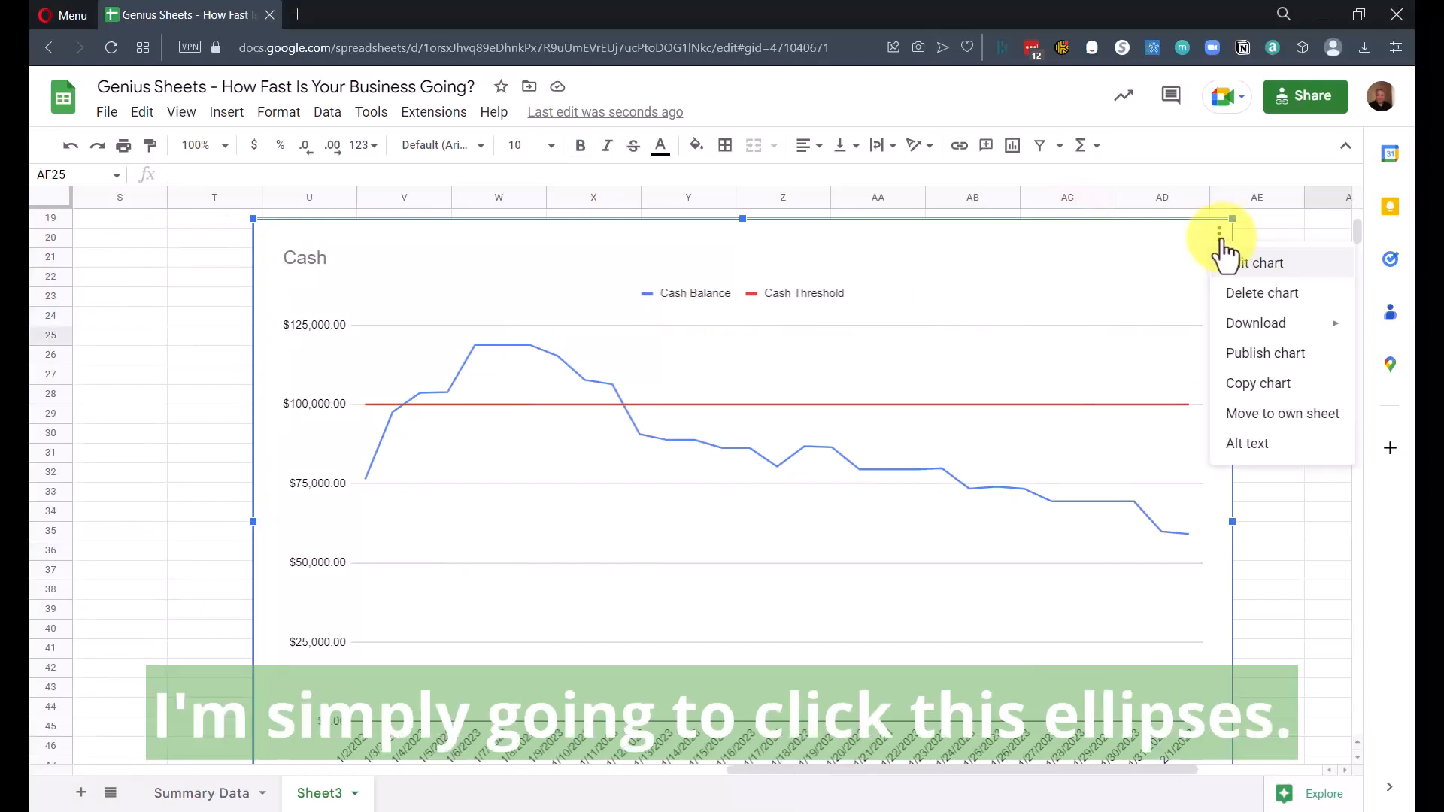
click(1254, 384)
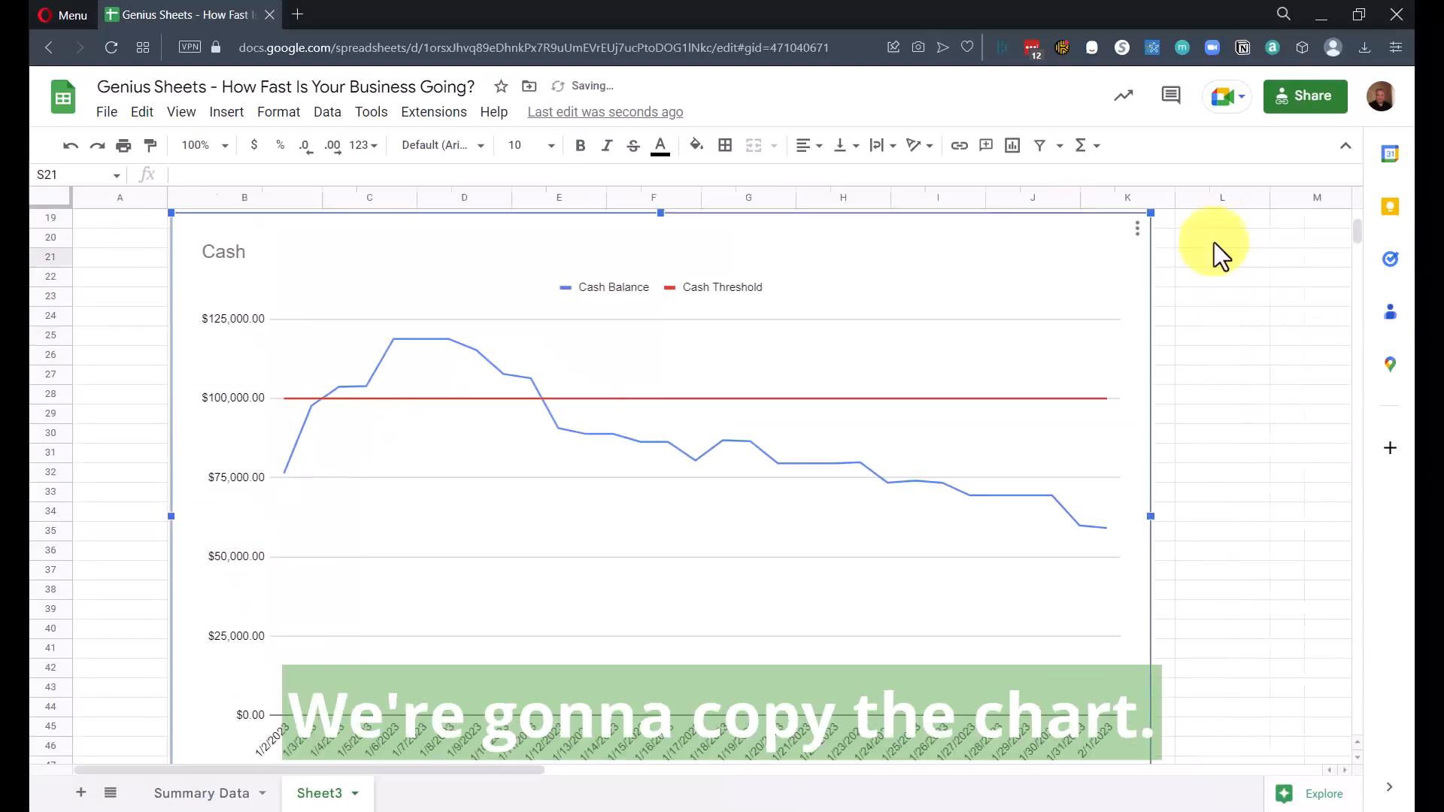
click(1230, 239)
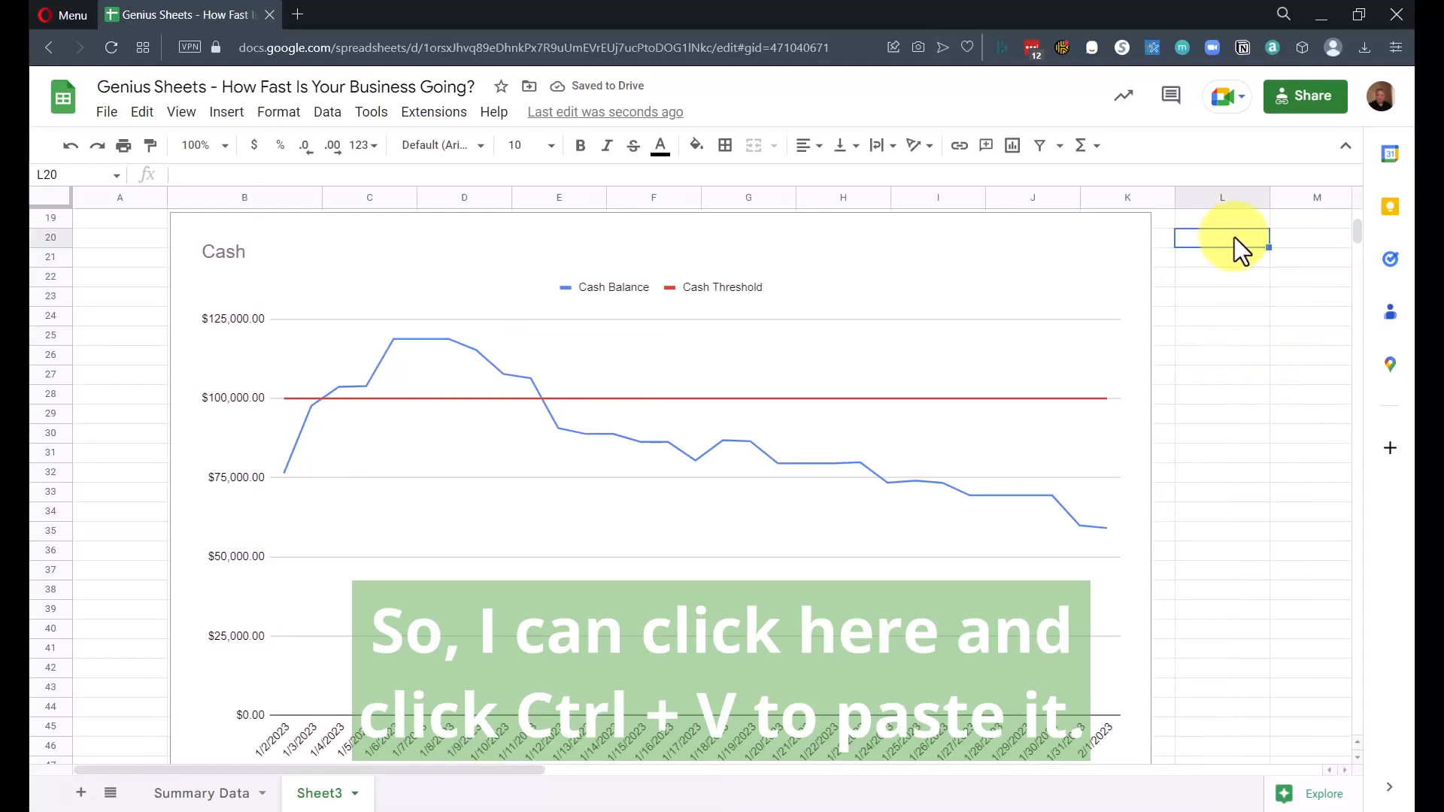
key(ctrl+v)
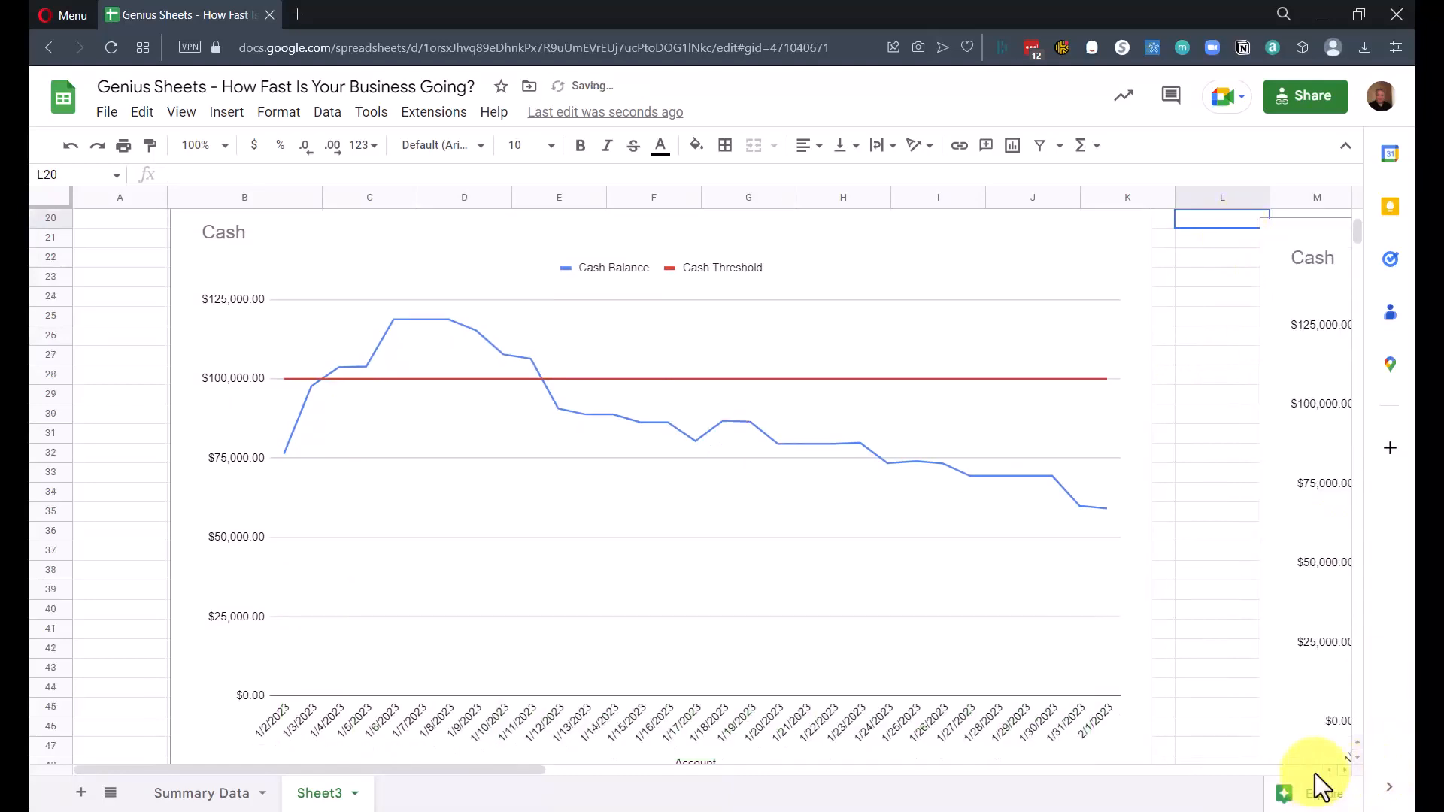
Remove the BofA Checking and Cash Threshold series from the duplicated chart.
click(1307, 770)
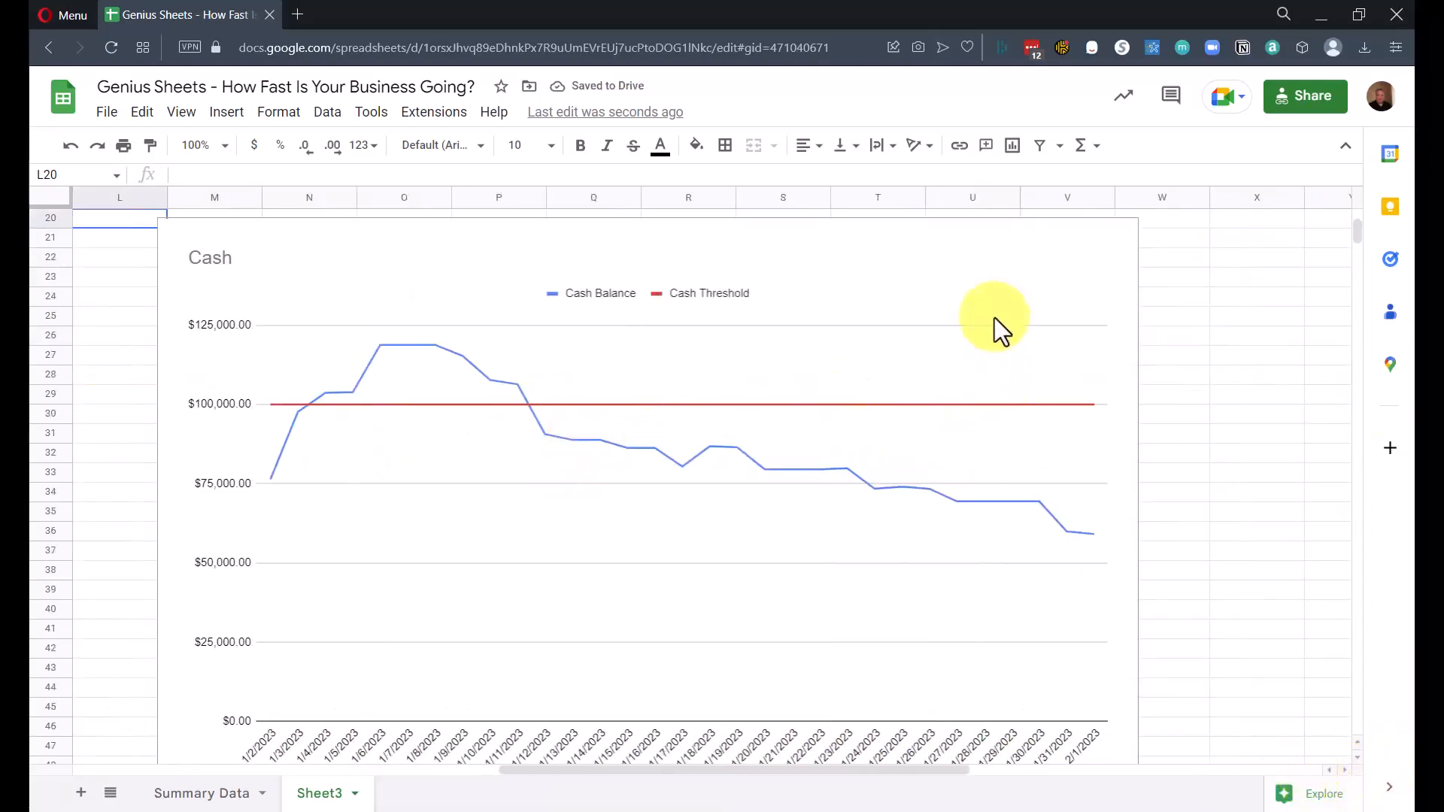
double_click(1040, 228)
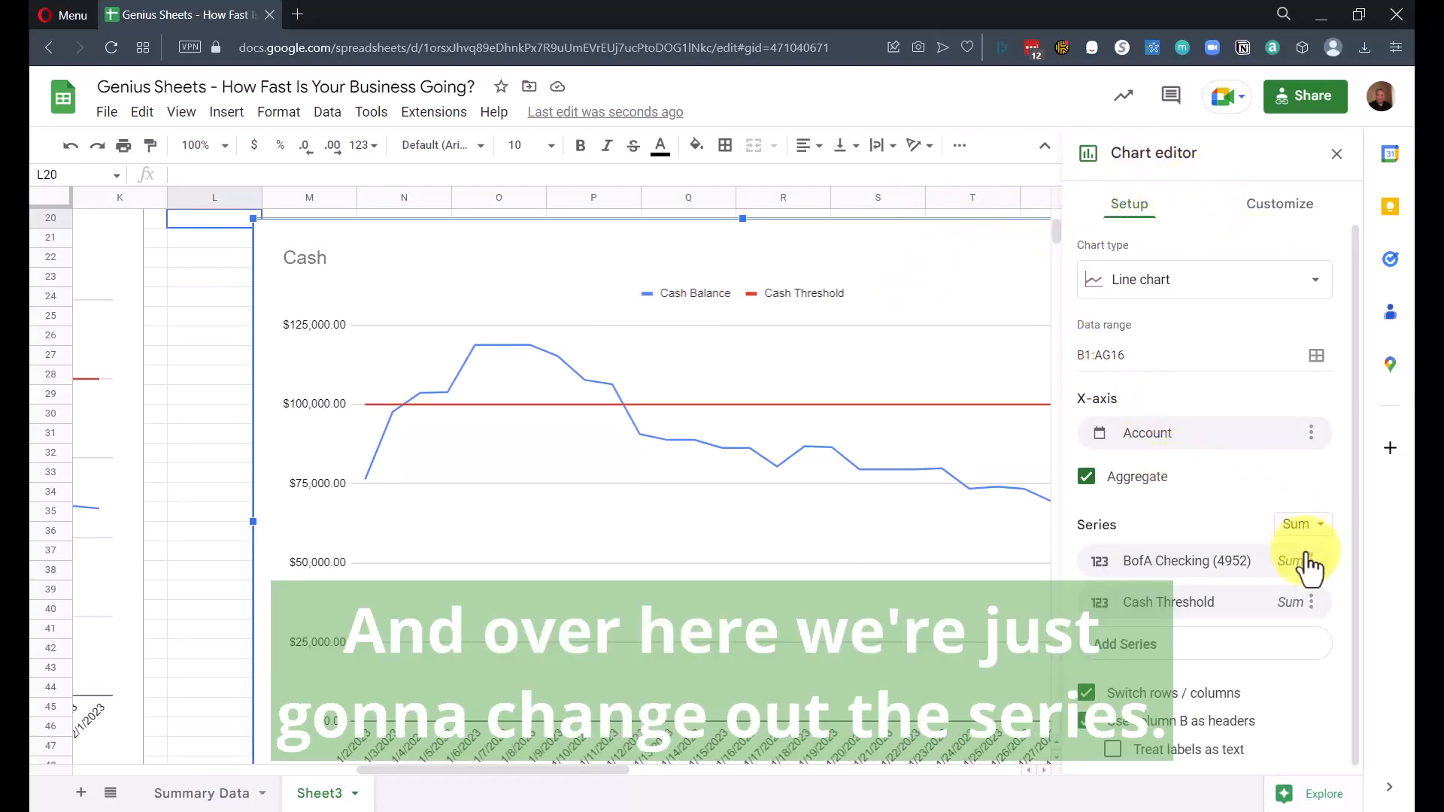
click(1310, 563)
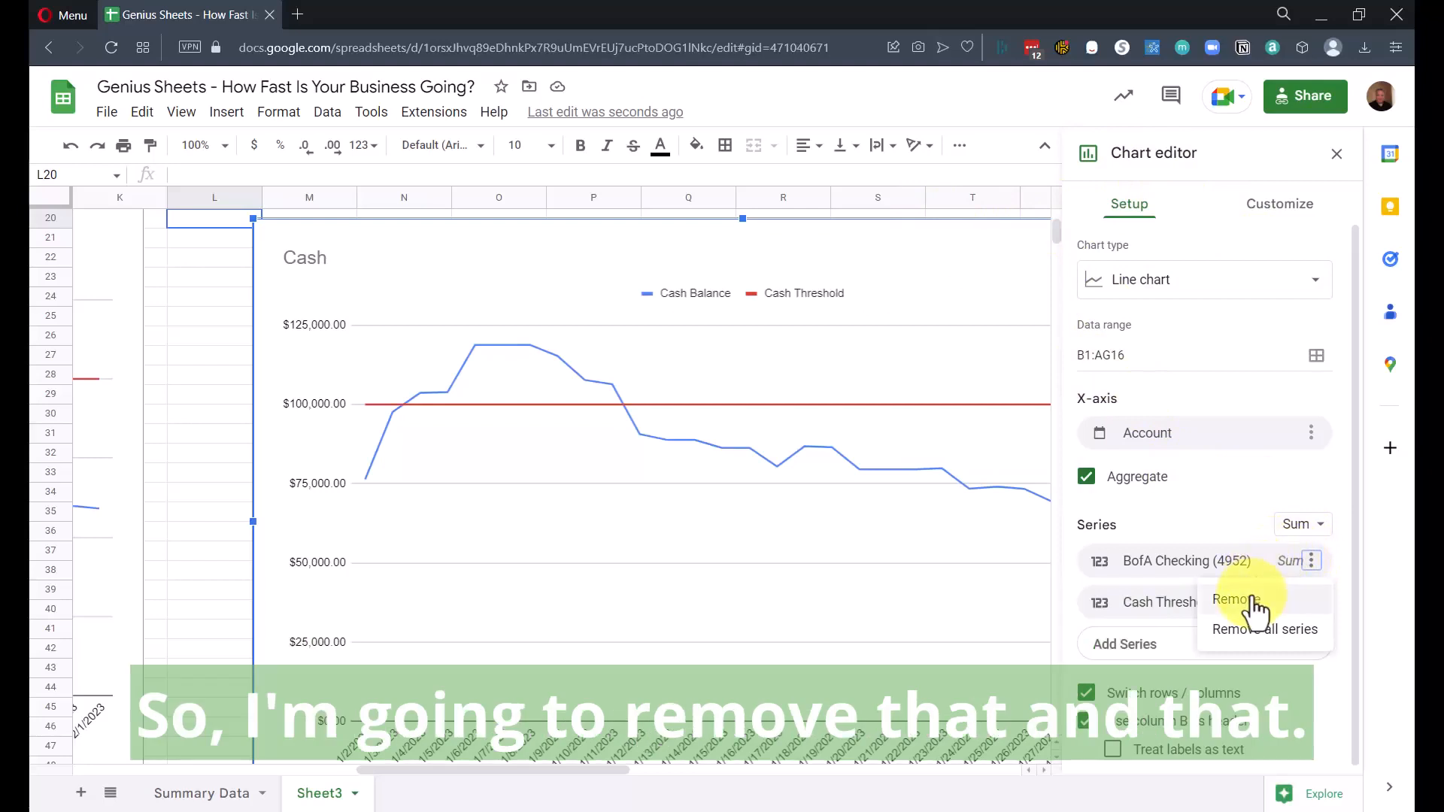
click(1251, 602)
click(1324, 561)
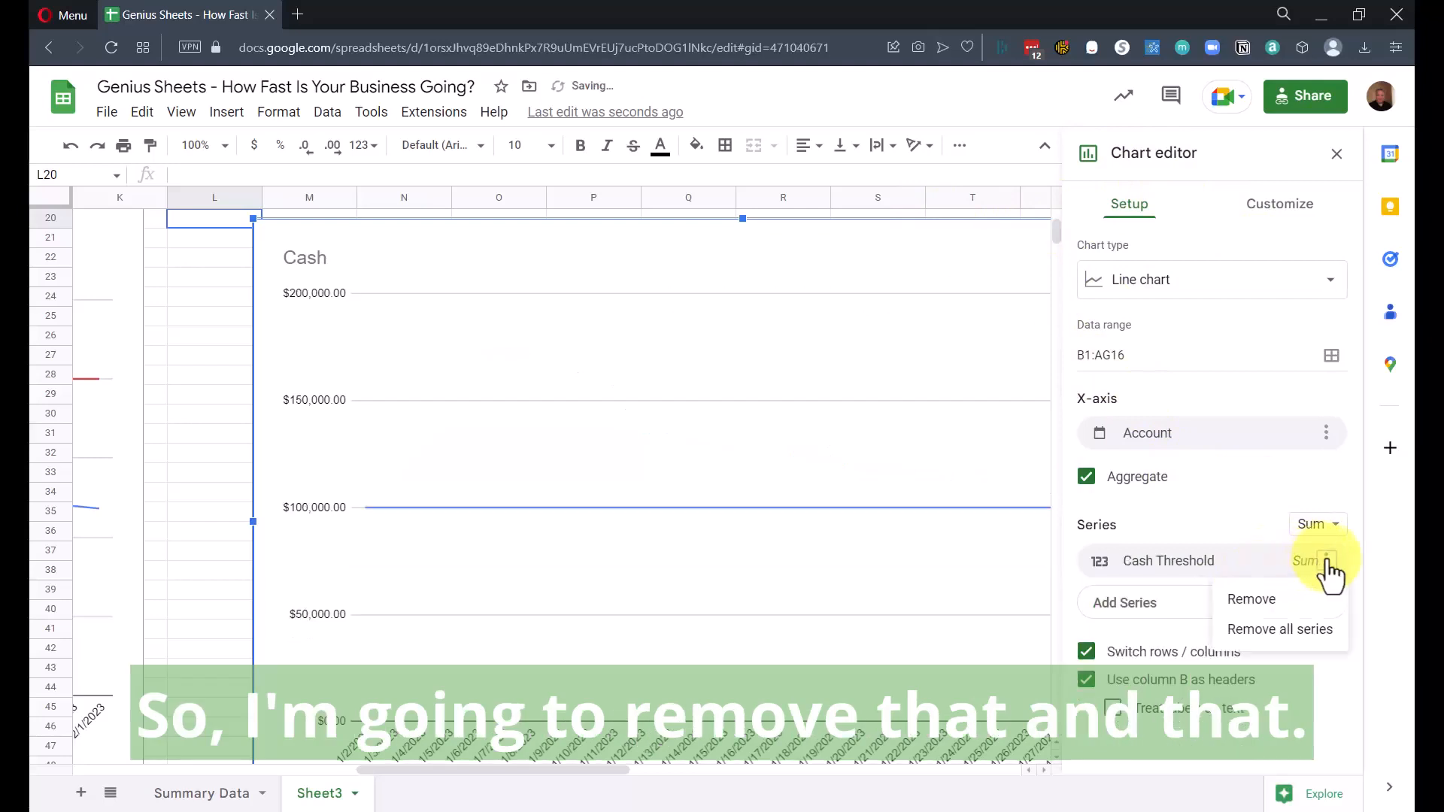
click(1269, 602)
Add the Net Sales and Net Sales Threshold series to the duplicated chart.
click(1181, 560)
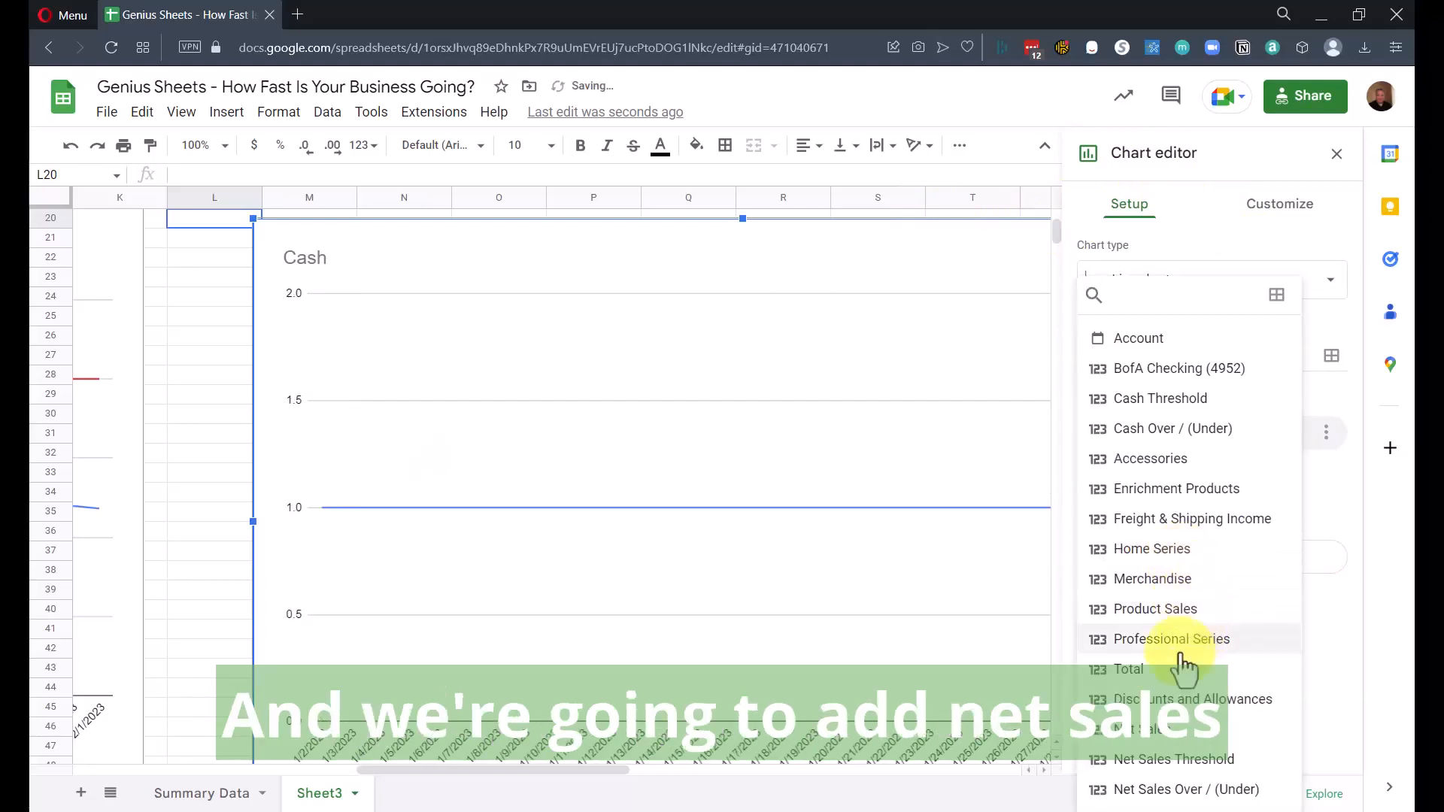
click(1162, 728)
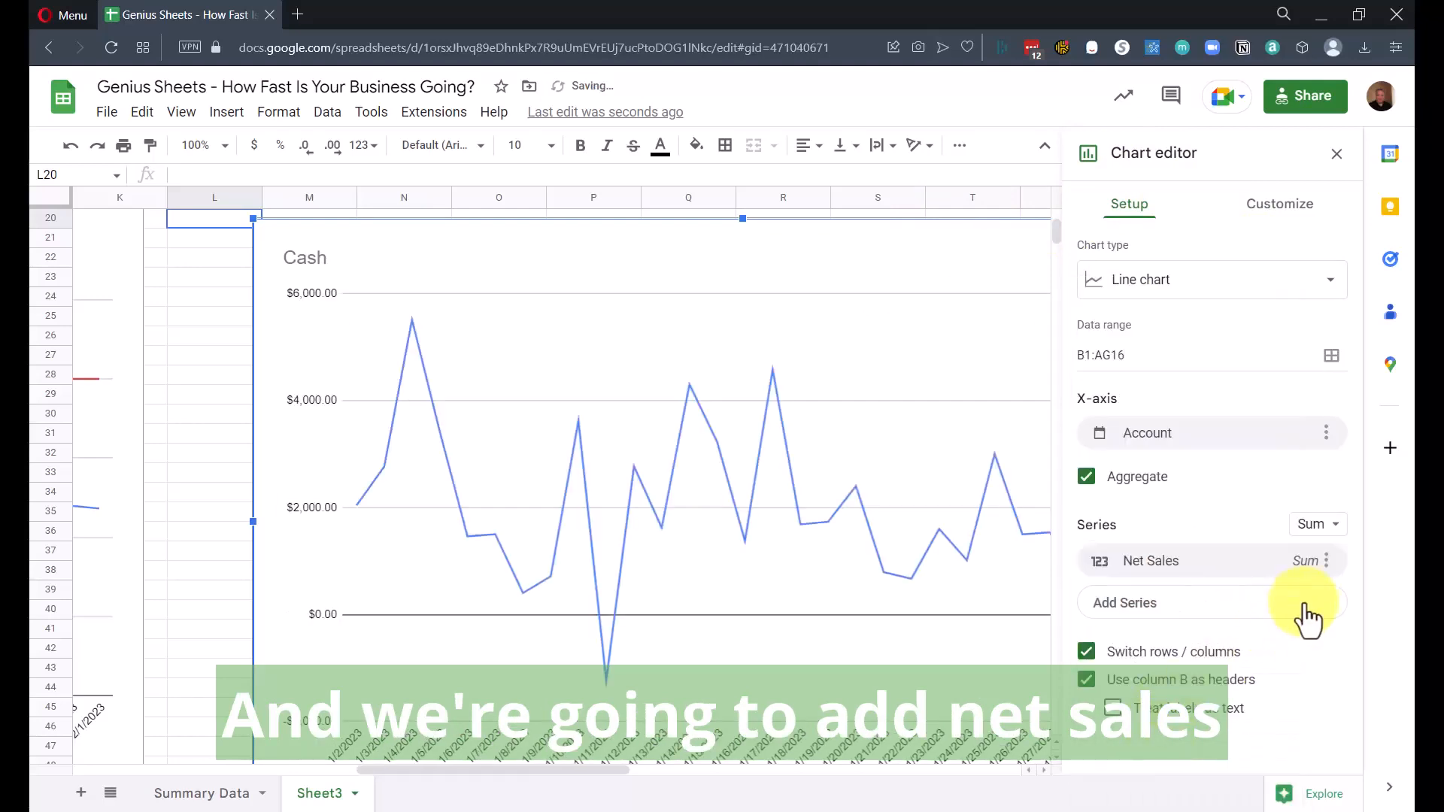
click(1305, 609)
click(1177, 761)
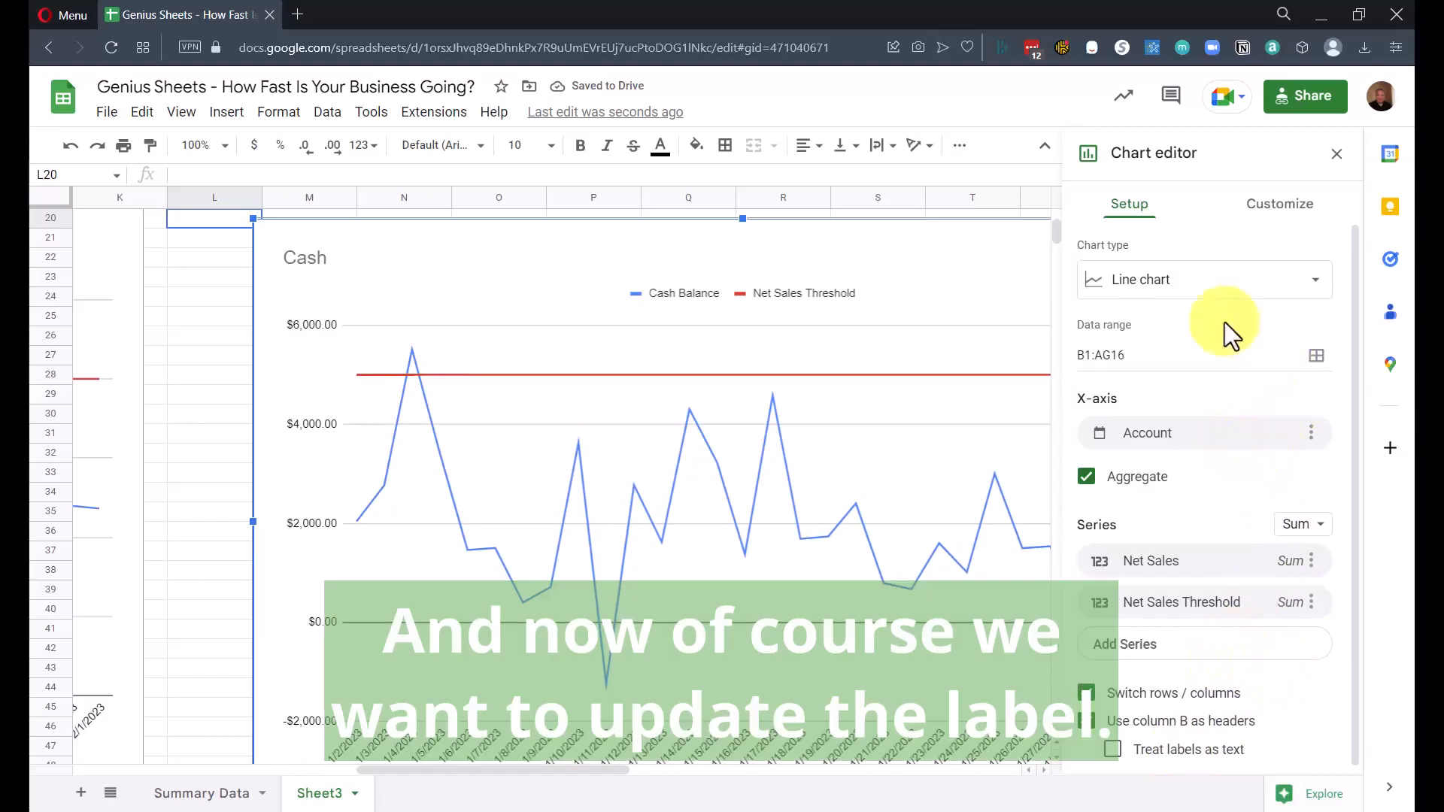
double_click(319, 261)
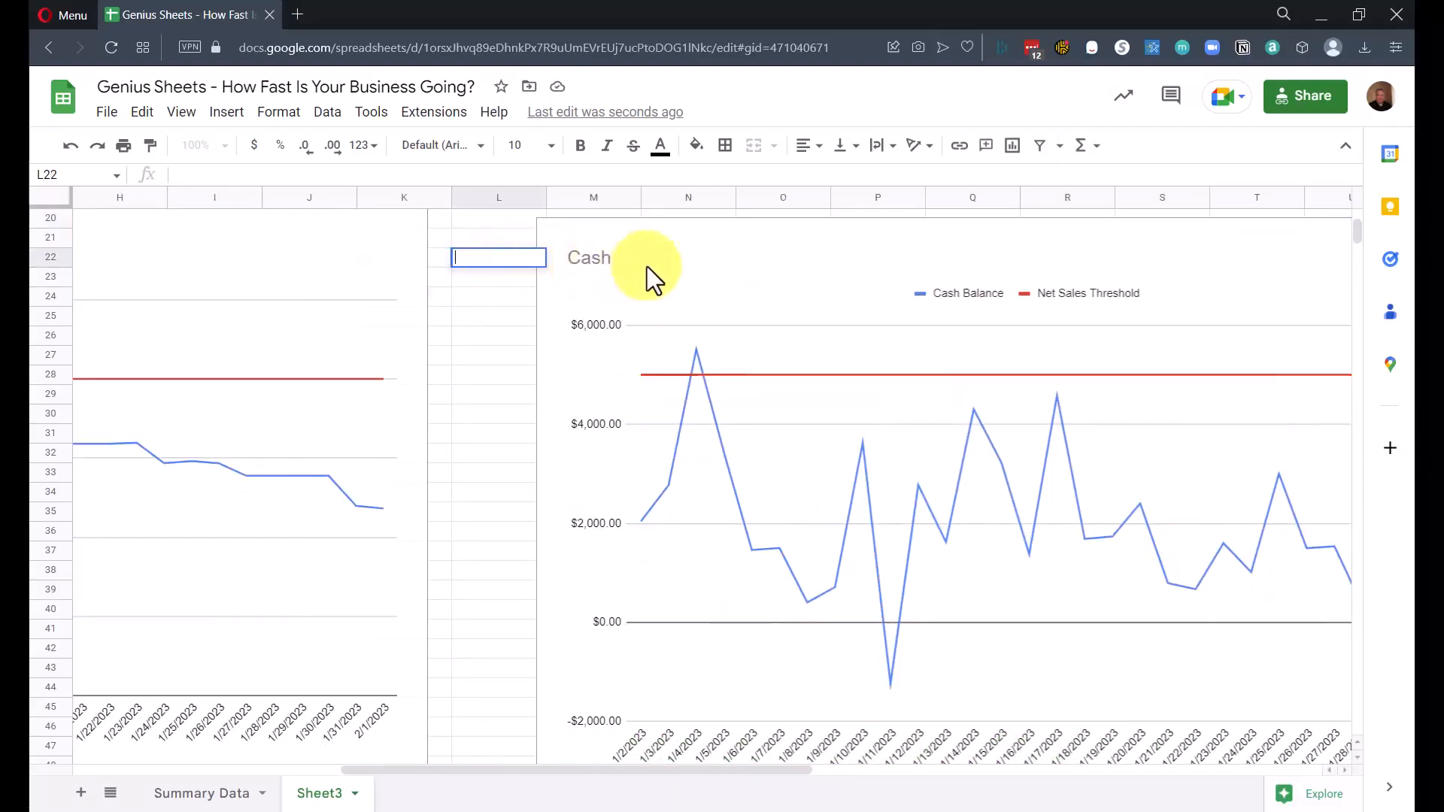
click(765, 262)
key(Escape)
key(Escape)
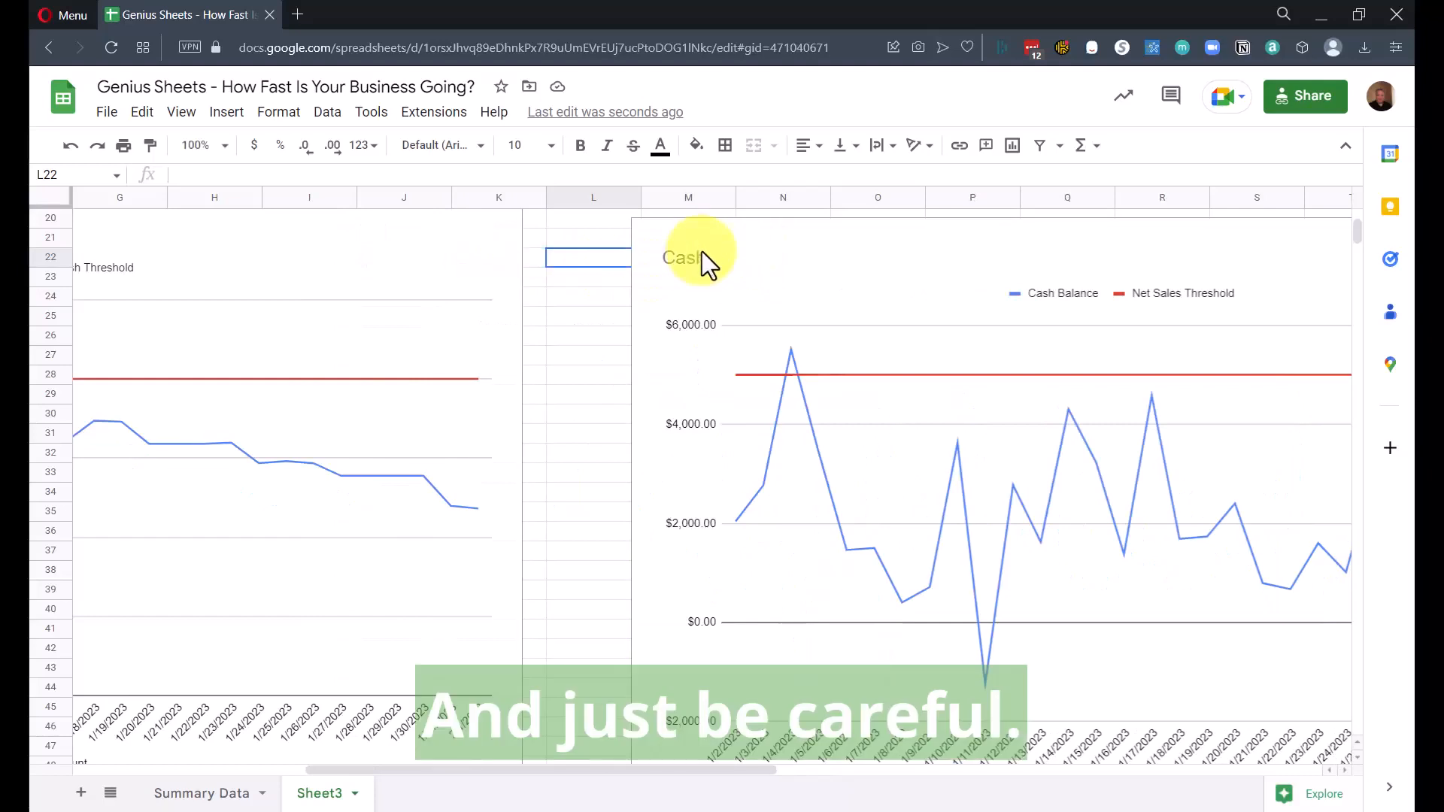
Change the duplicated chart's title to "Net Sales" and deselect the chart.
double_click(701, 257)
click(905, 255)
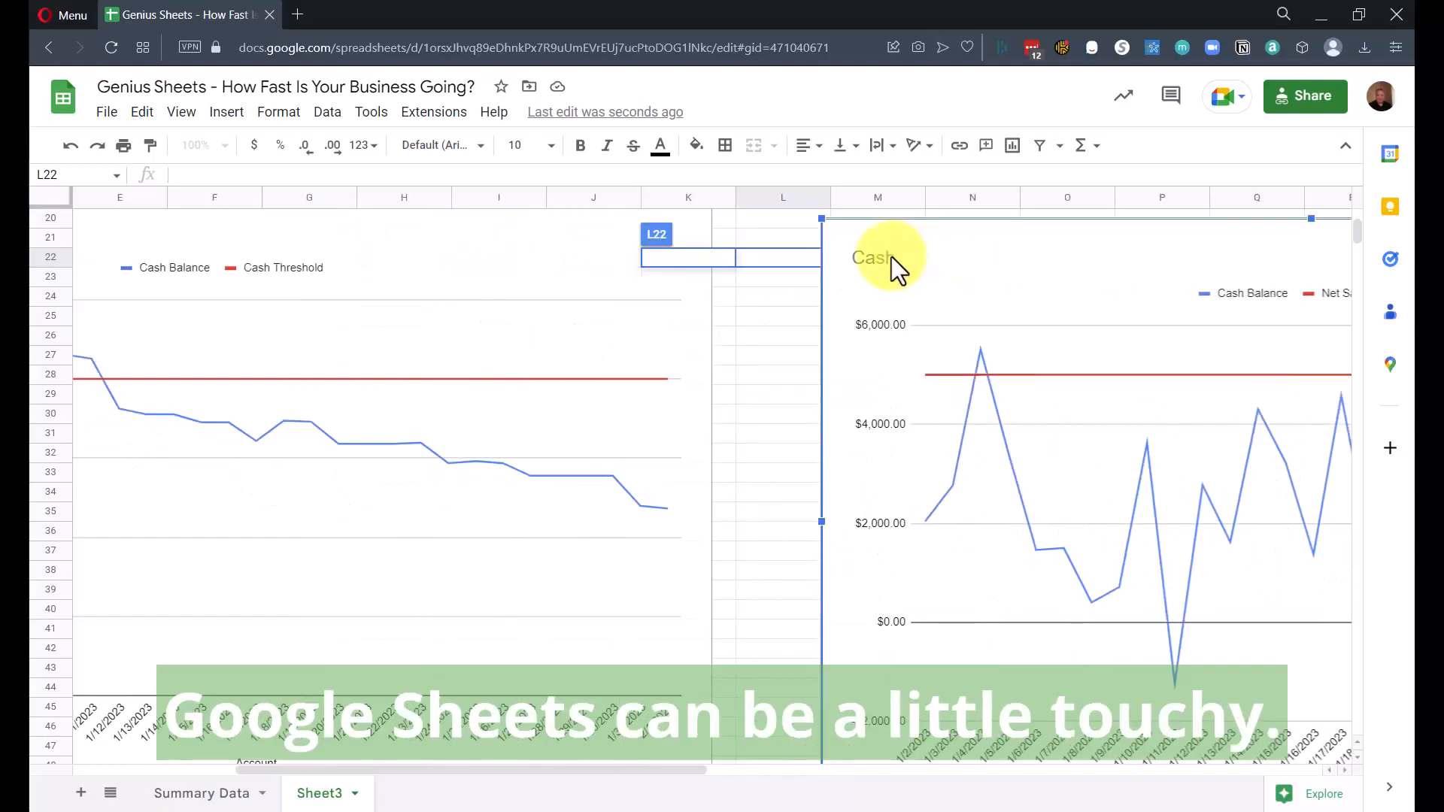
double_click(891, 257)
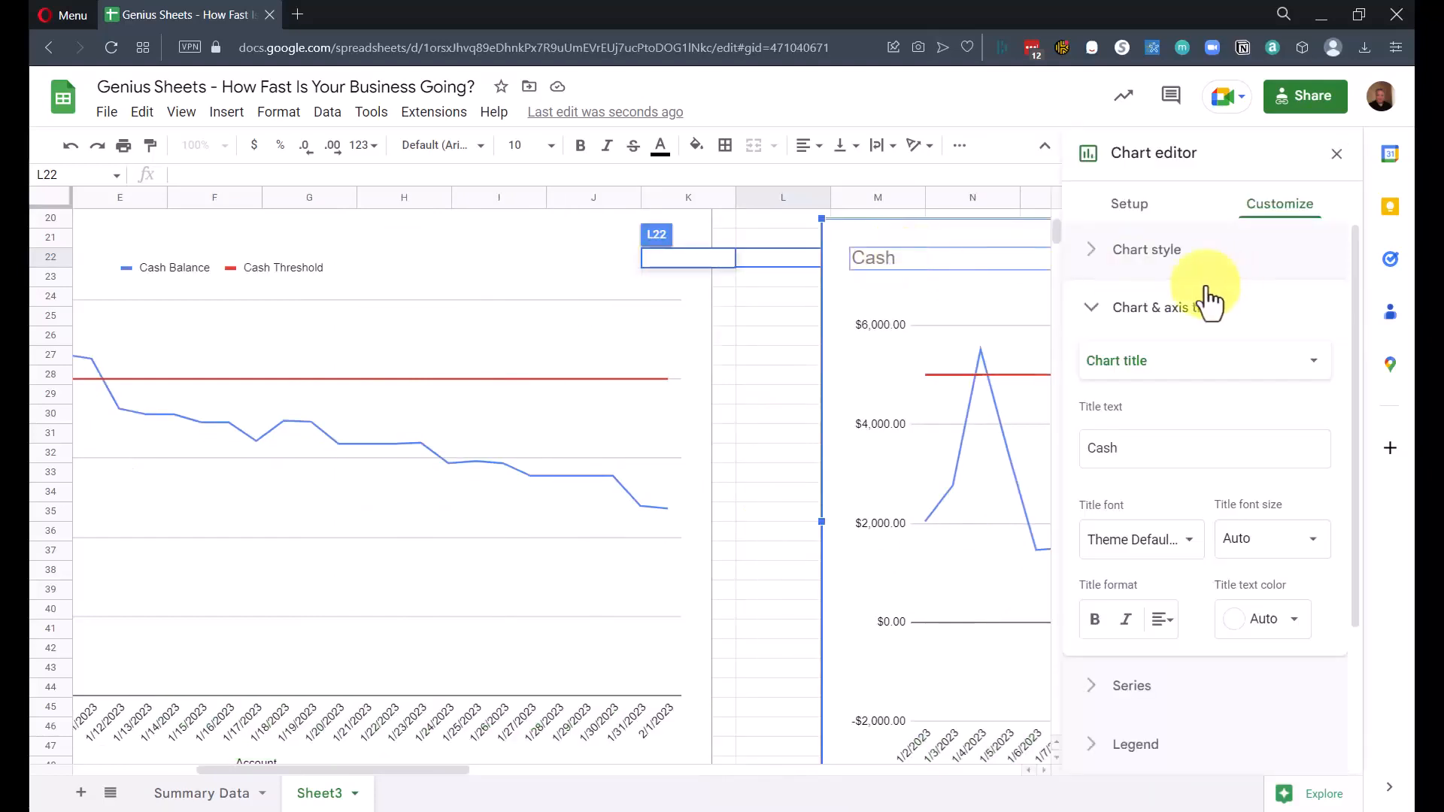
double_click(1132, 455)
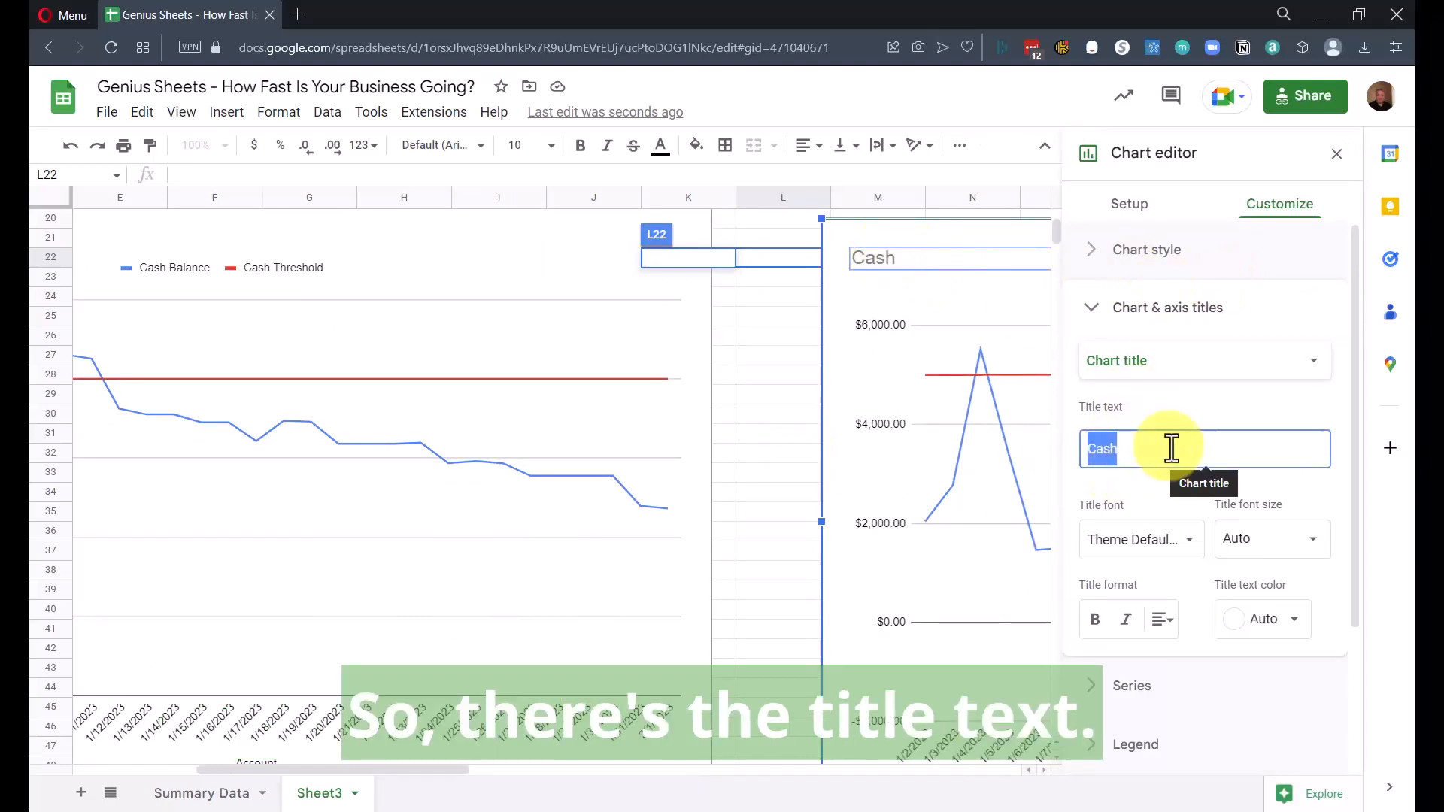
text(Net Sale)
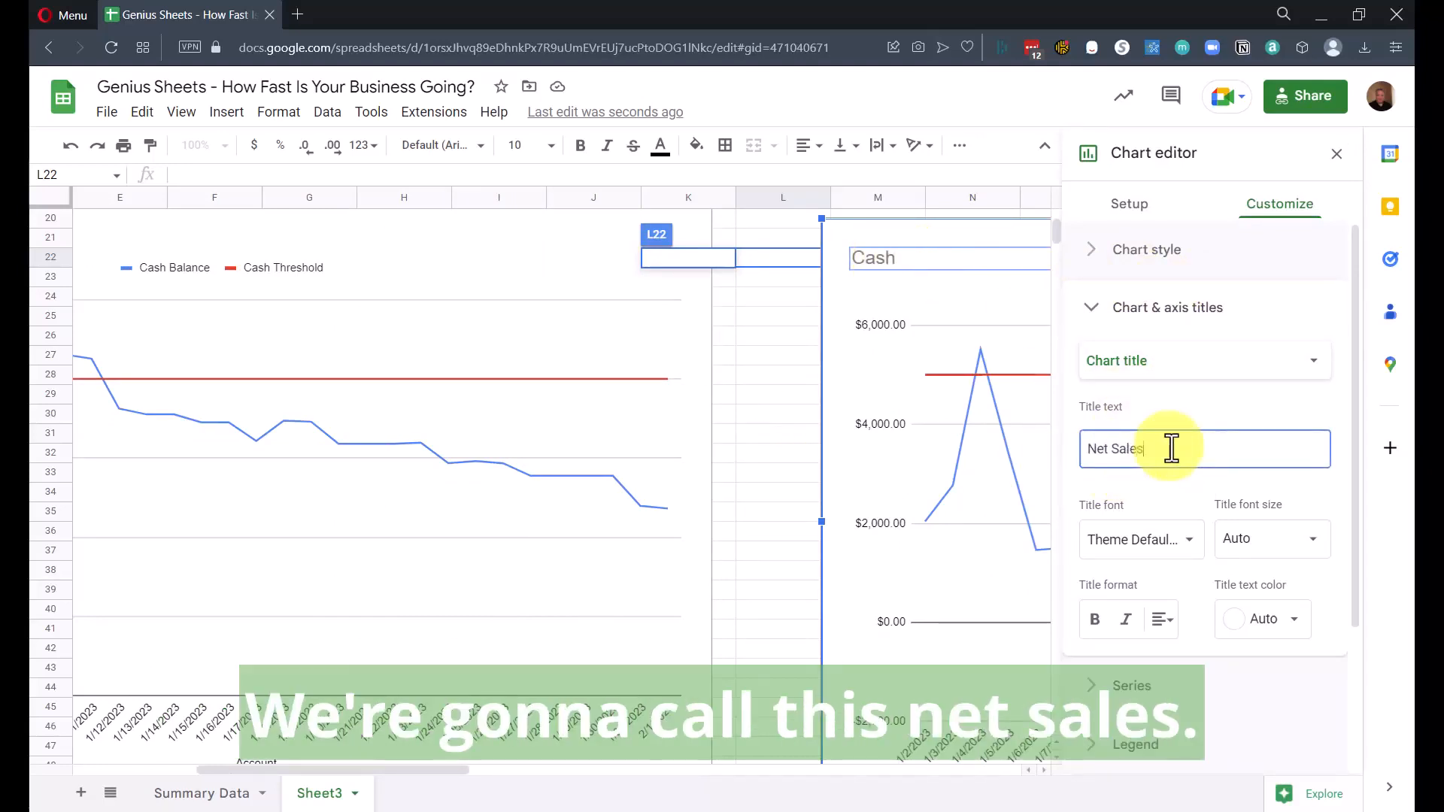
text(s)
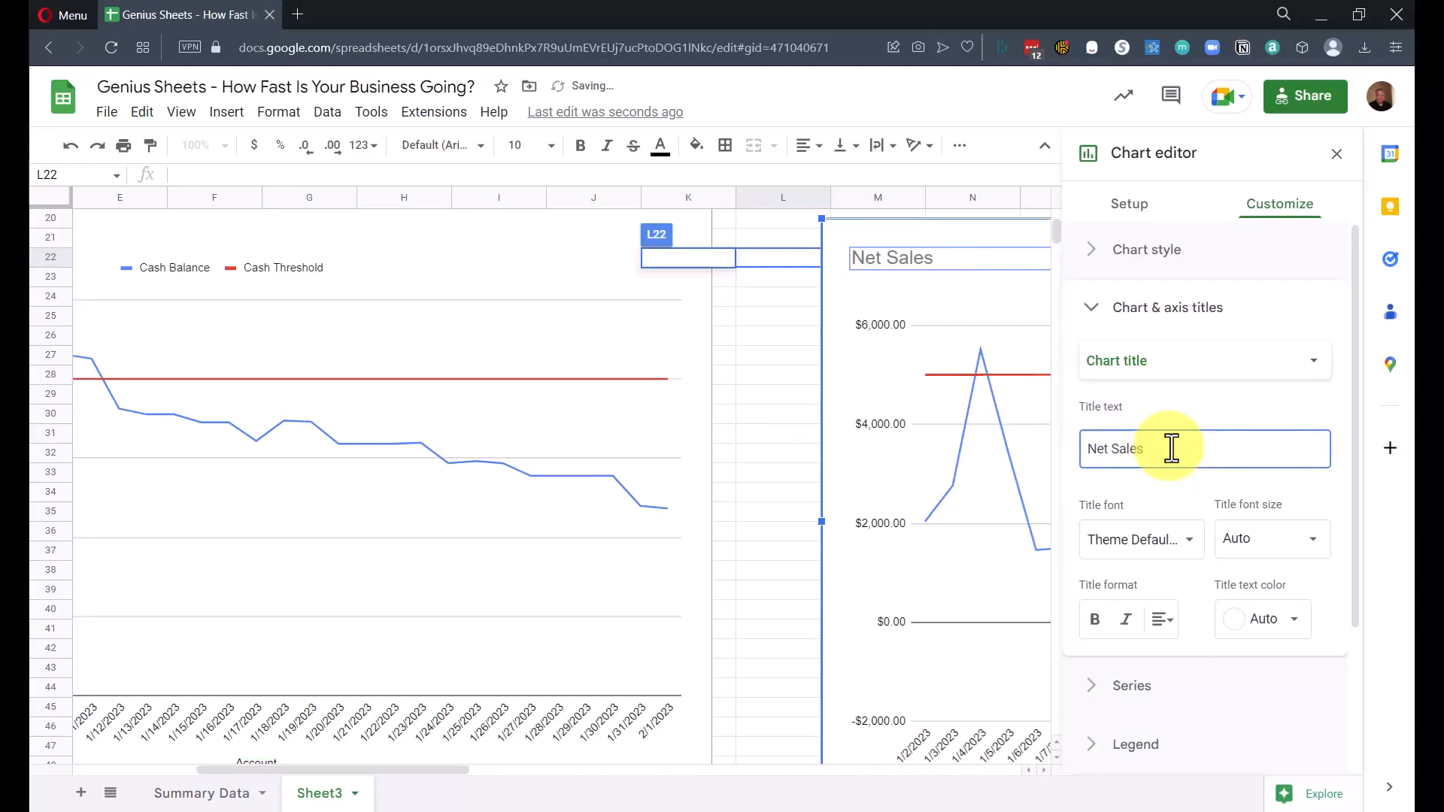
click(796, 223)
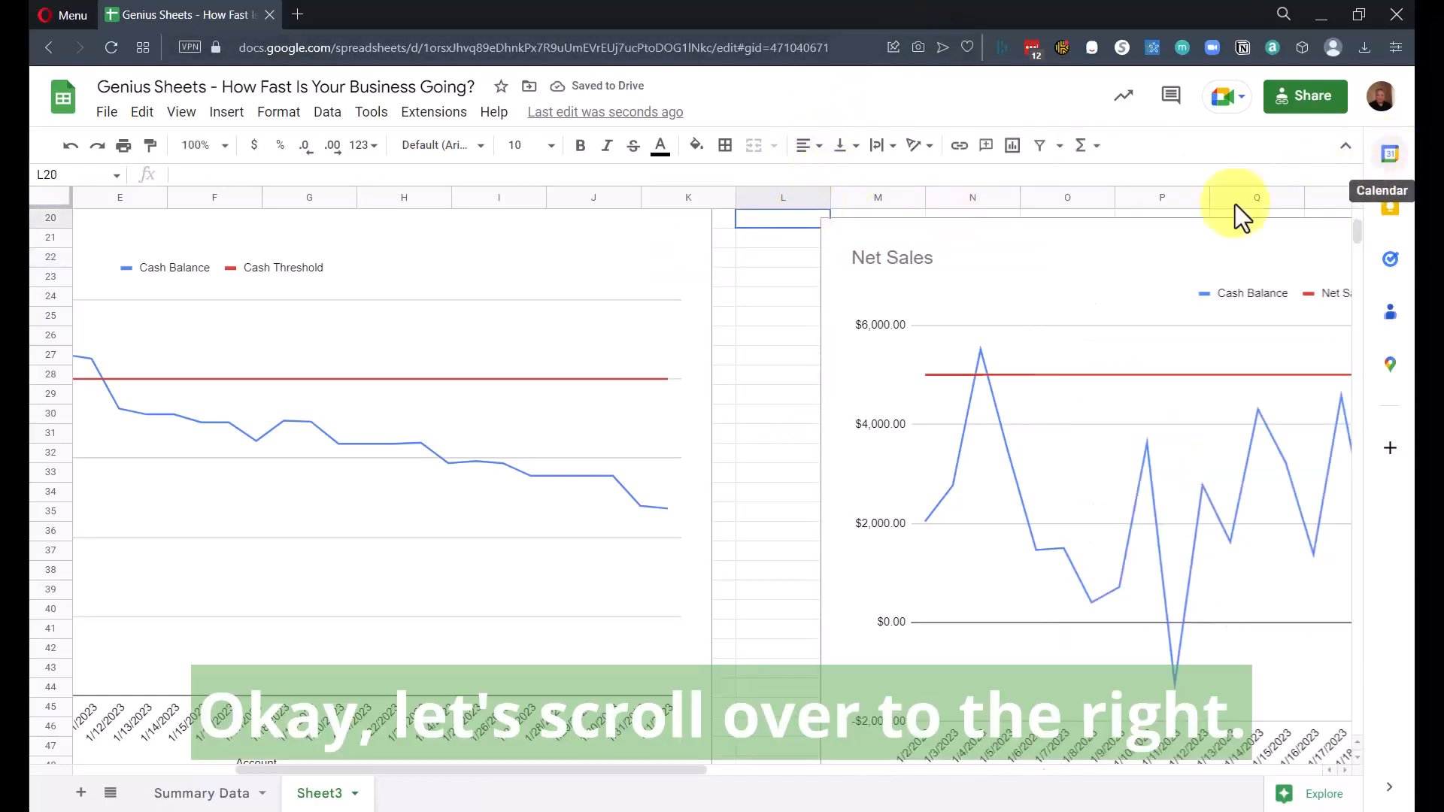
Rename the legend label "Cash Balance" in the Net Sales chart to "Net Sales" and close the chart editor.
drag(561, 770, 814, 773)
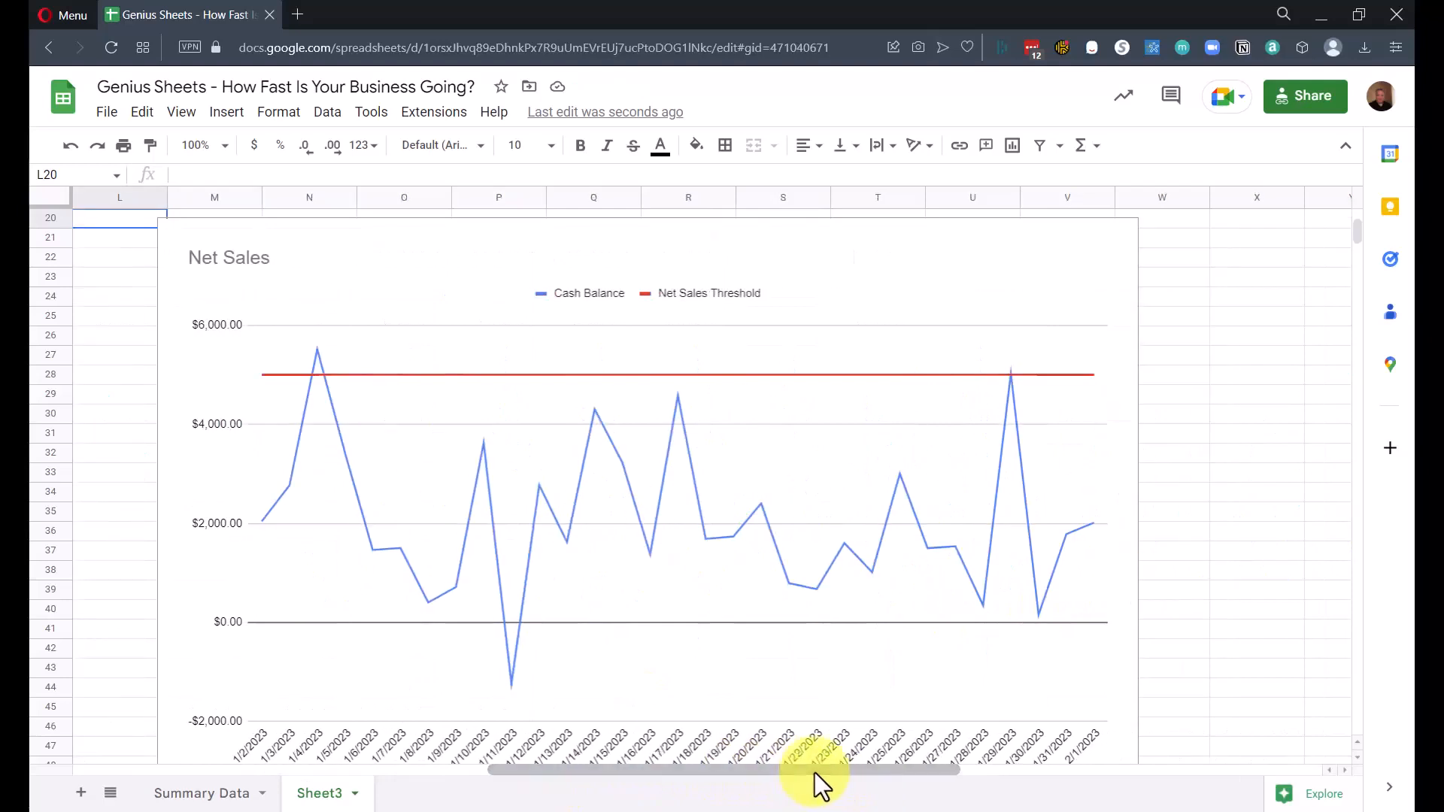
double_click(579, 293)
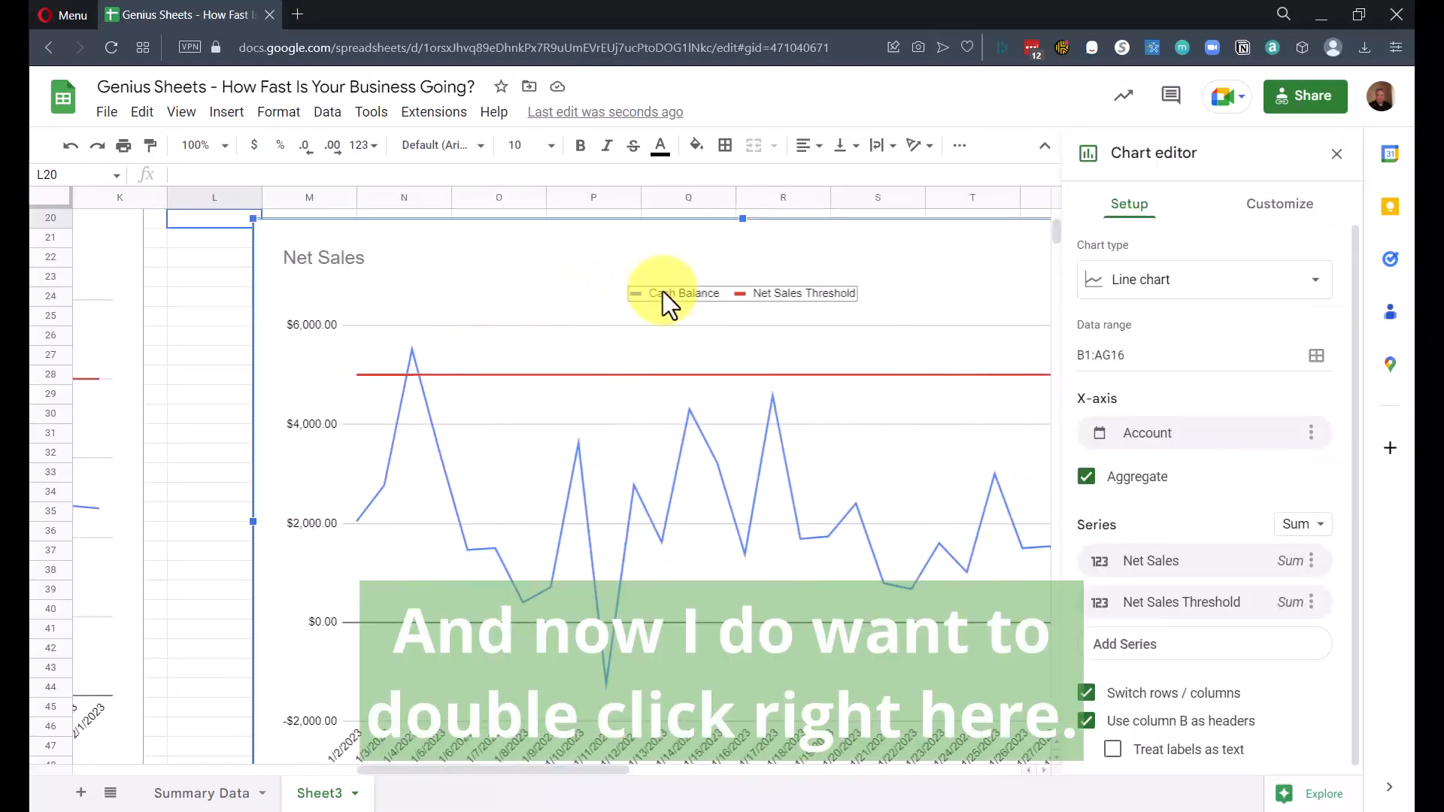
click(666, 295)
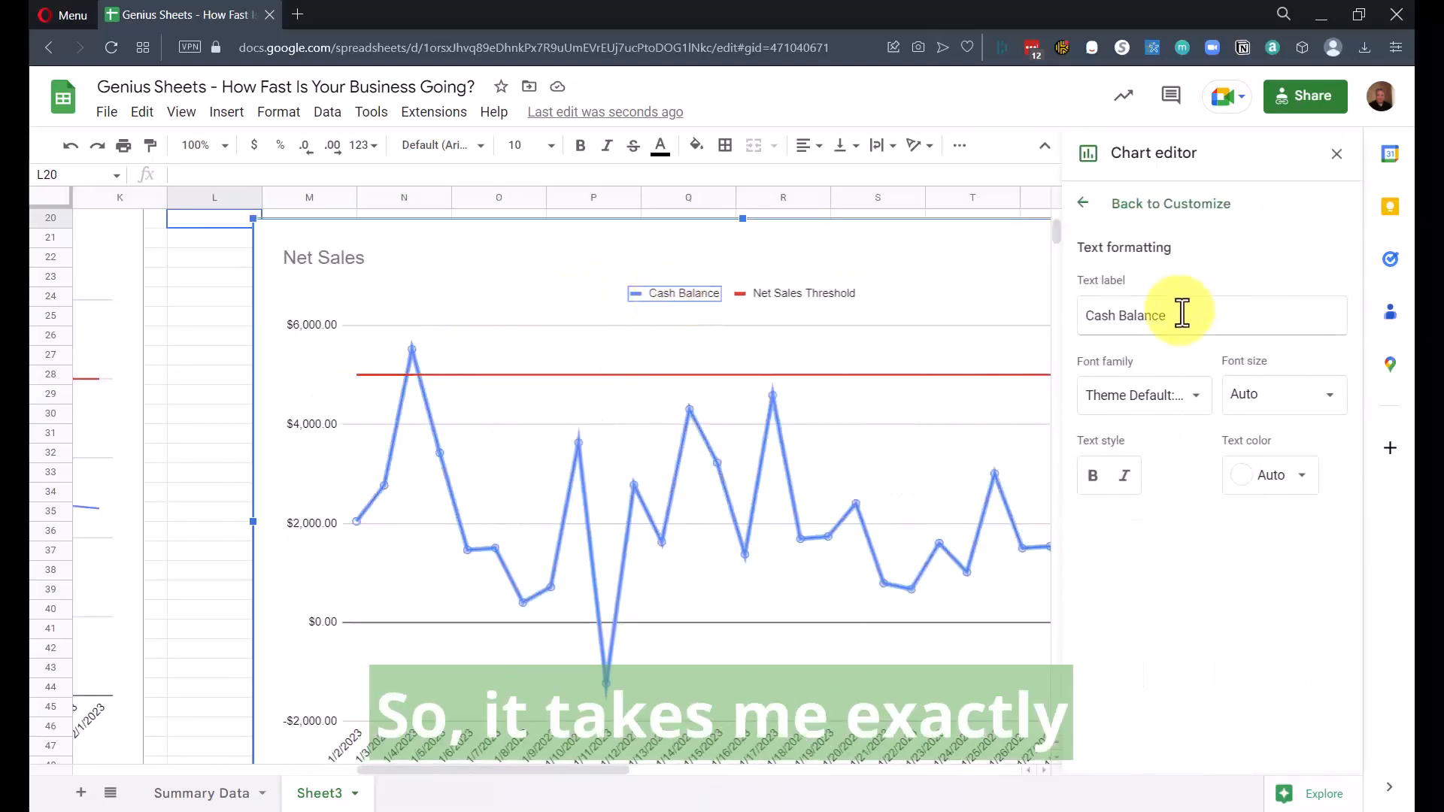
drag(1183, 313, 1067, 314)
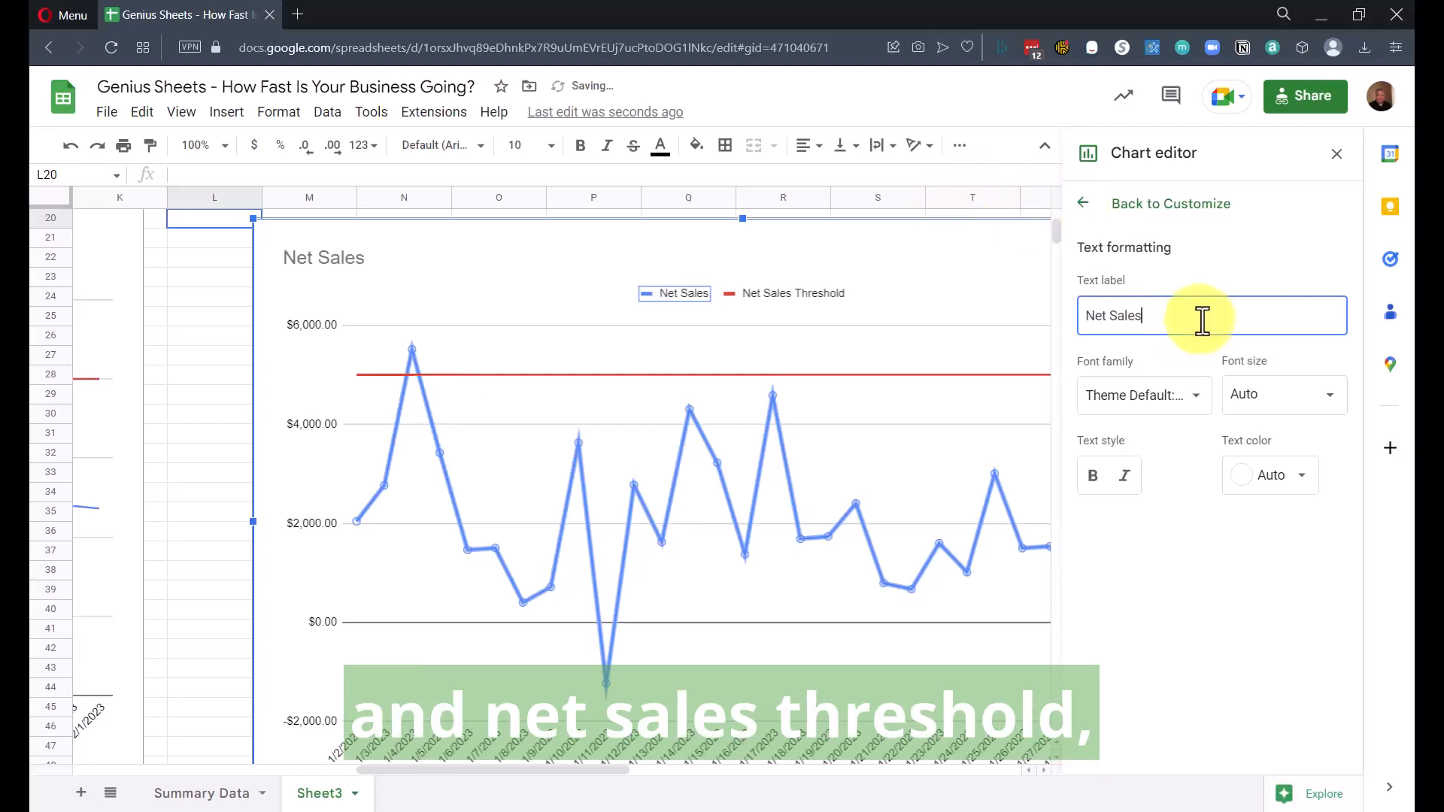
click(1337, 153)
click(1283, 357)
Enlarge the Net Sales chart so it spans from within column L to column X and down to about row 56, and deselect it.
scroll(1284, 357, down, 2)
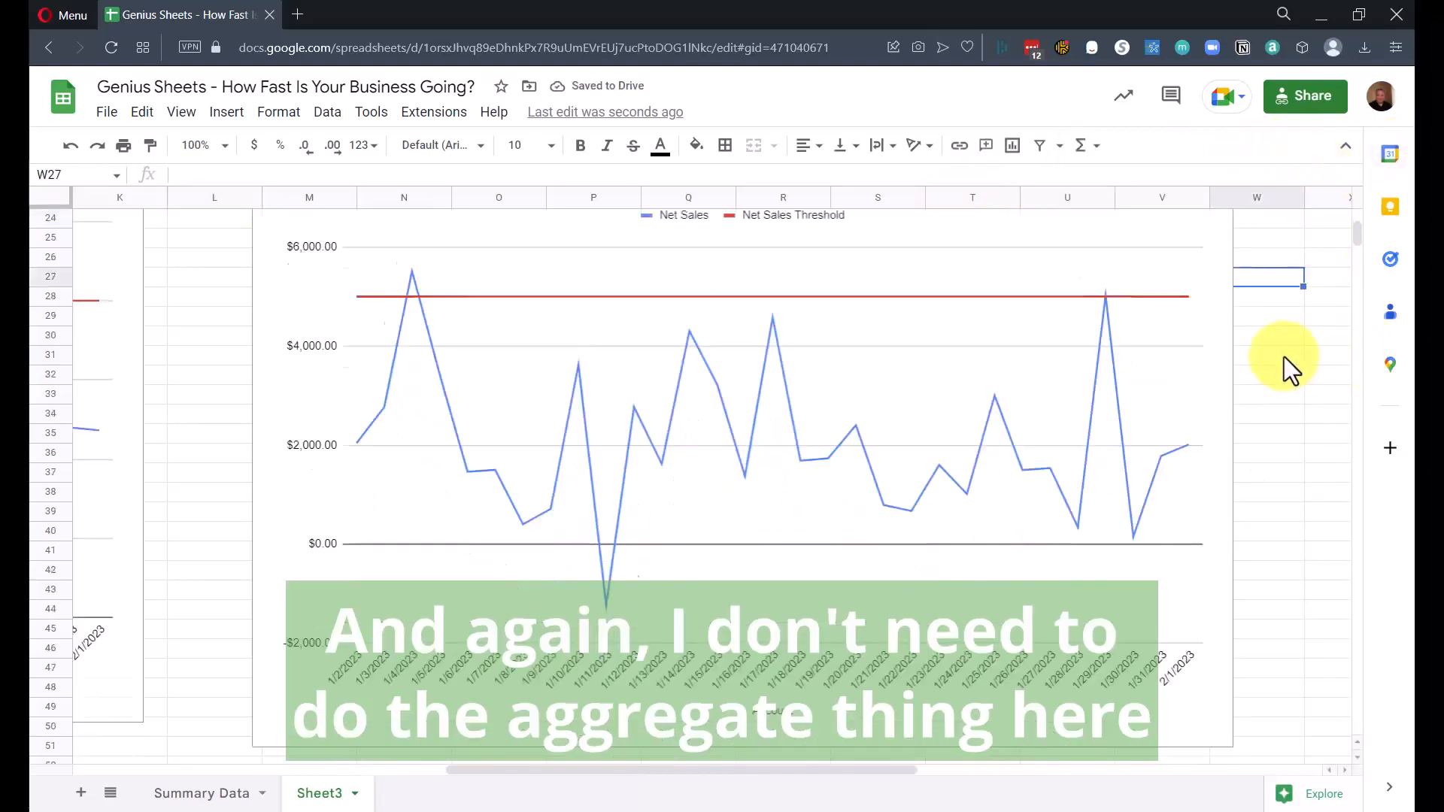
click(1227, 641)
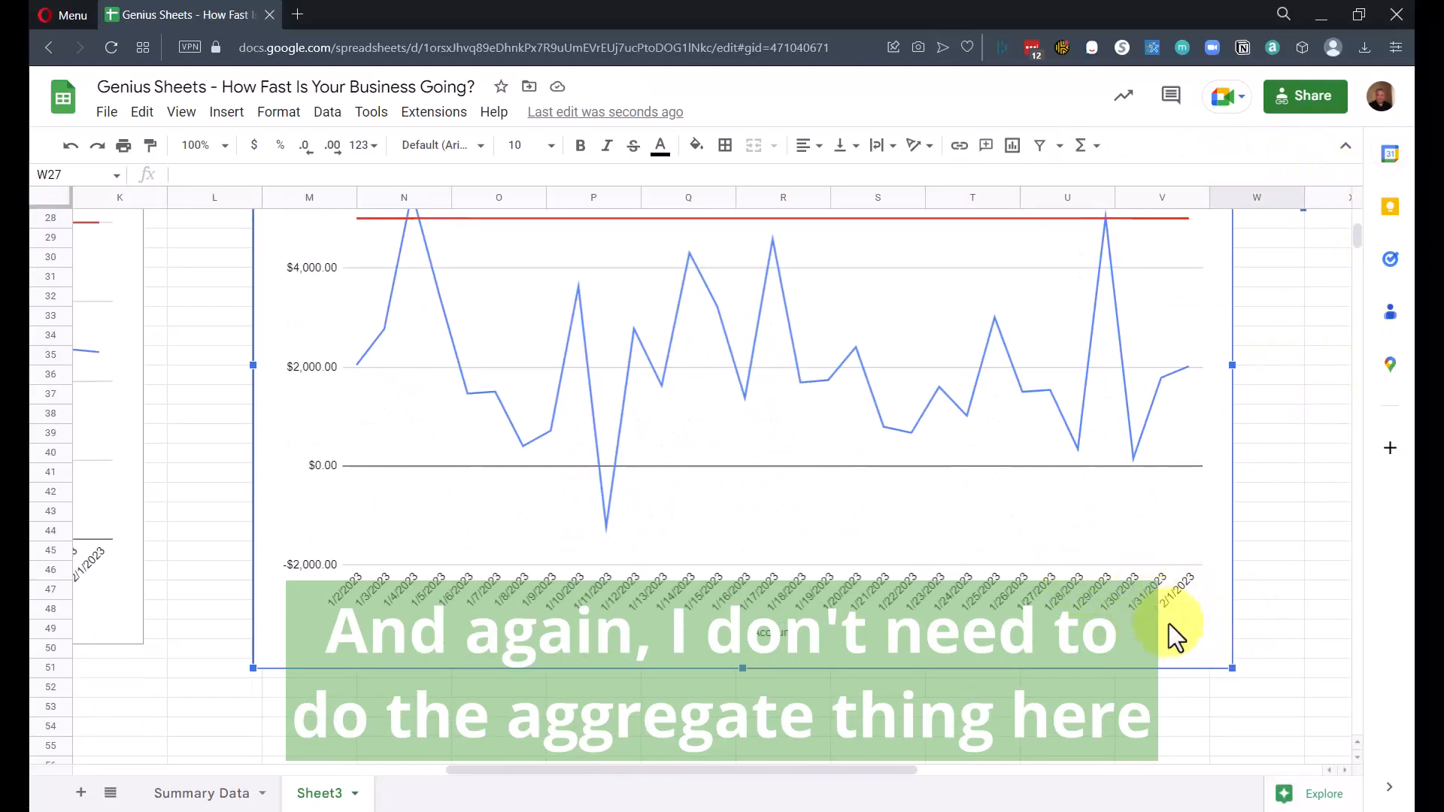
drag(1227, 667, 1351, 758)
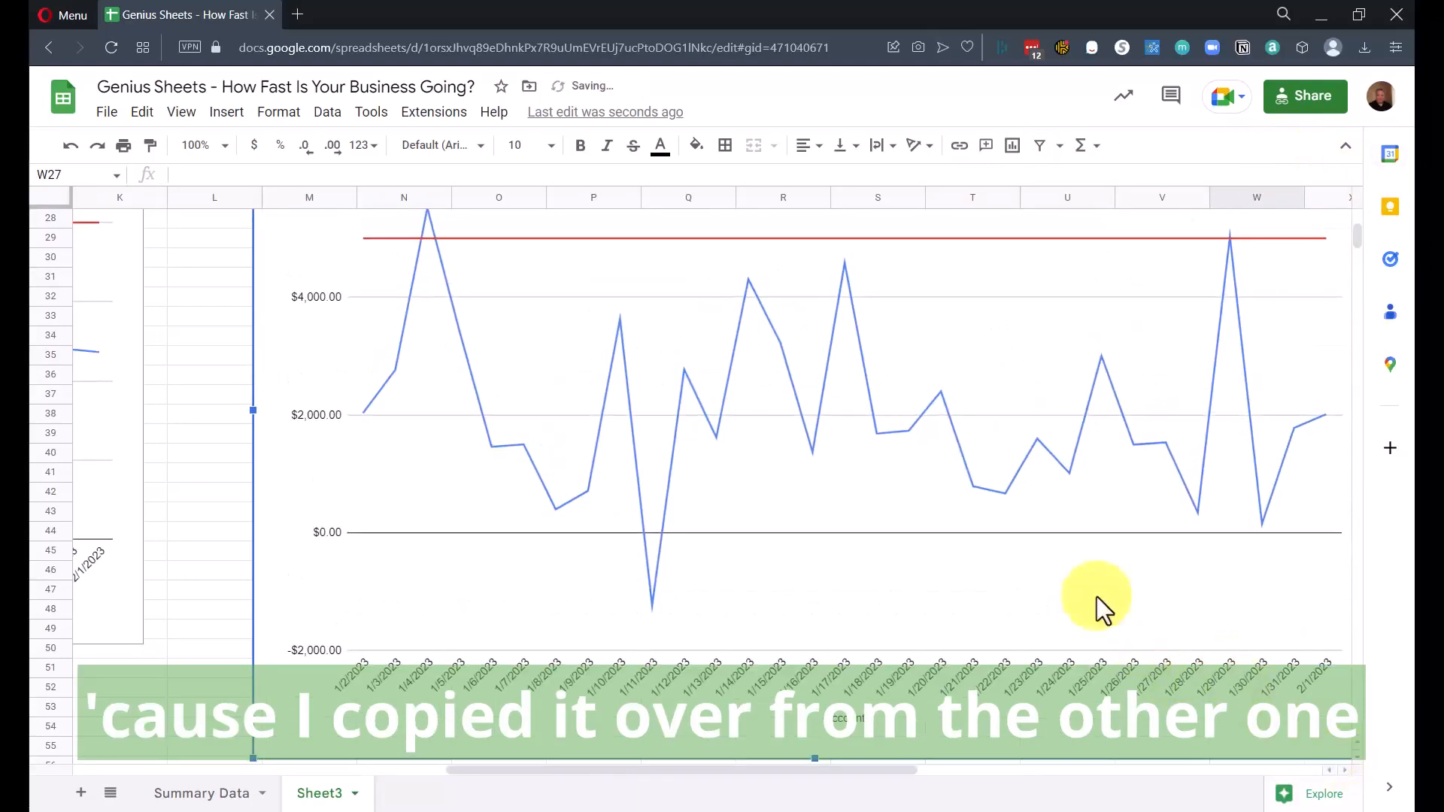
drag(250, 762, 226, 766)
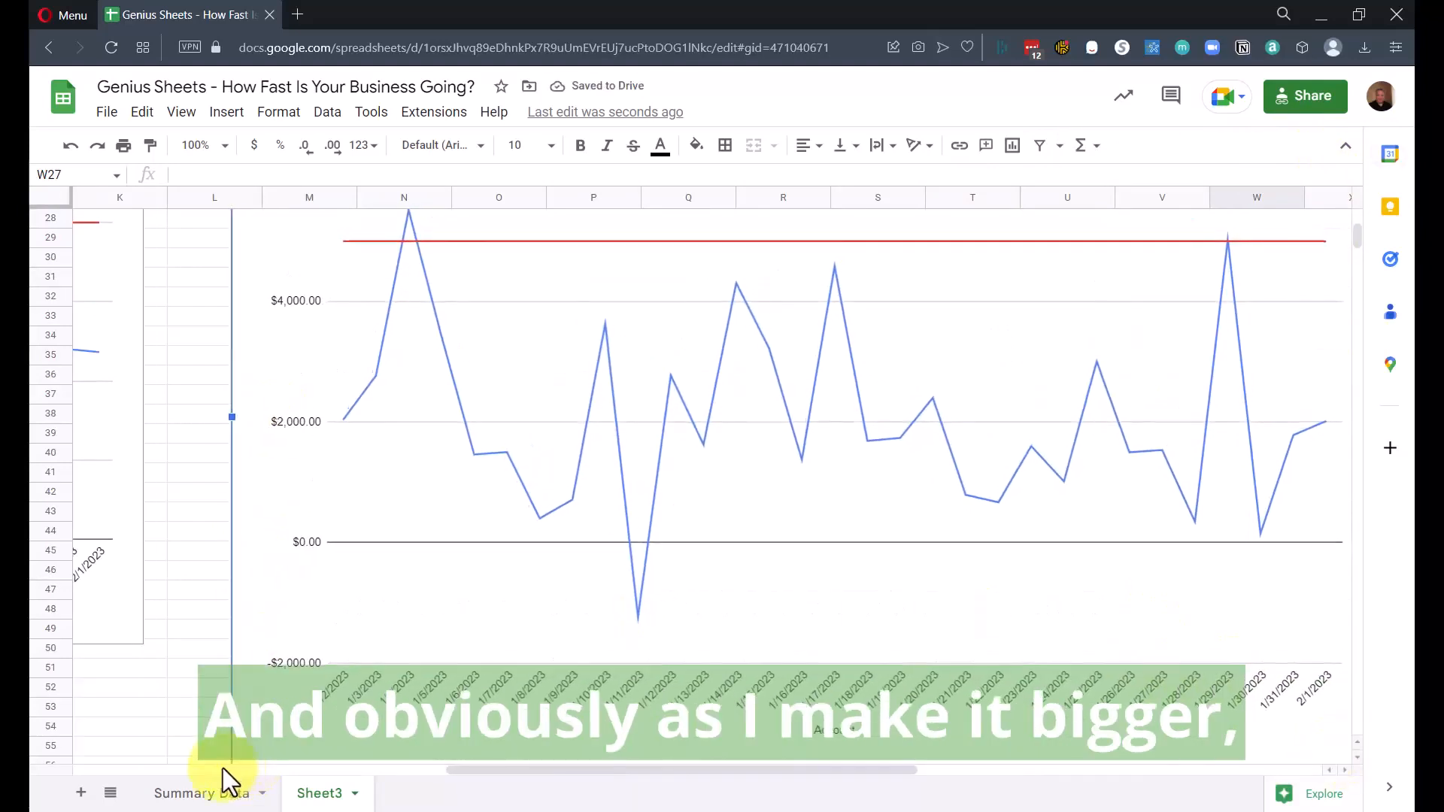
click(191, 381)
Examine the enlarged Net Sales chart against its threshold, and the formatted table and charts on the Summary Data sheet.
scroll(516, 529, up, 2)
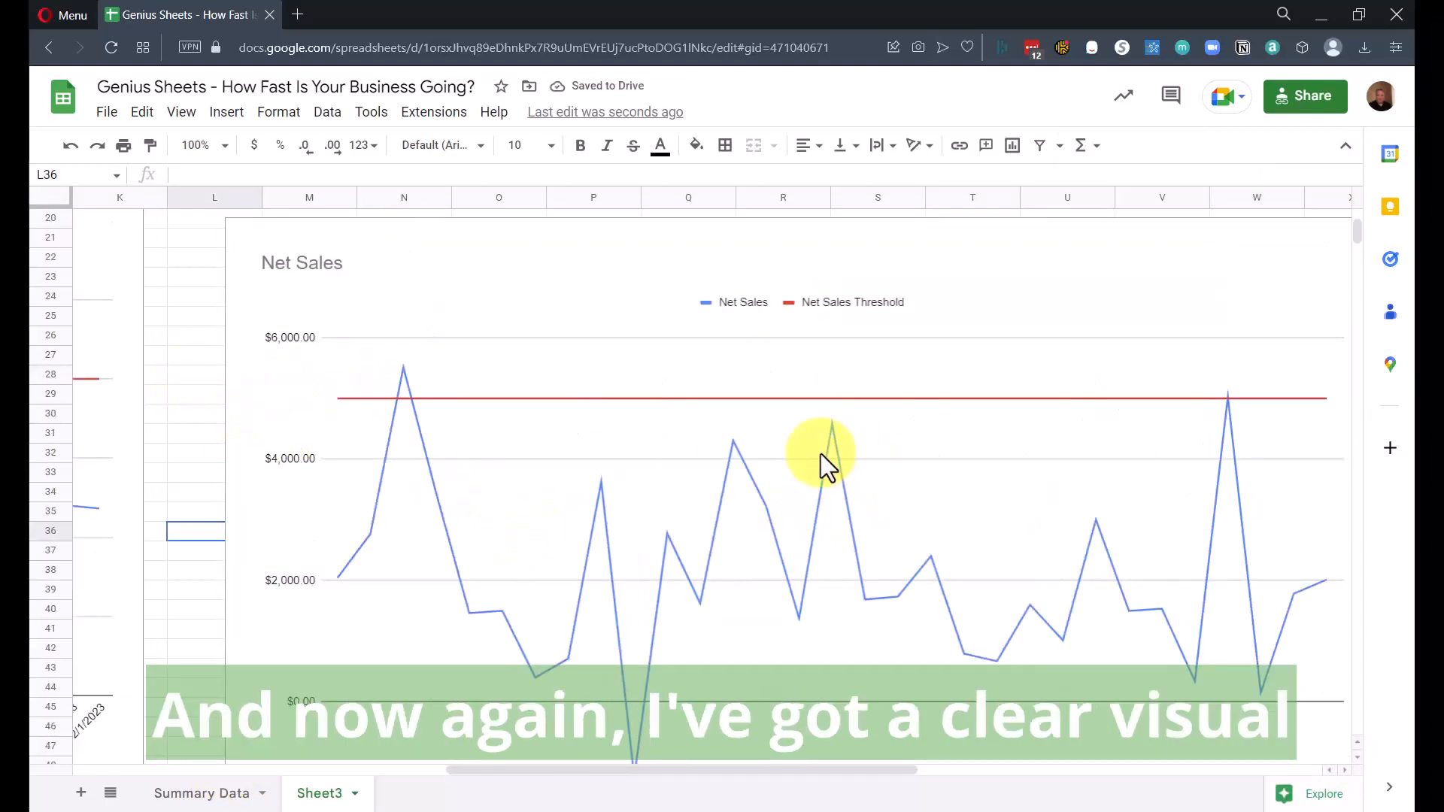
scroll(832, 508, down, 2)
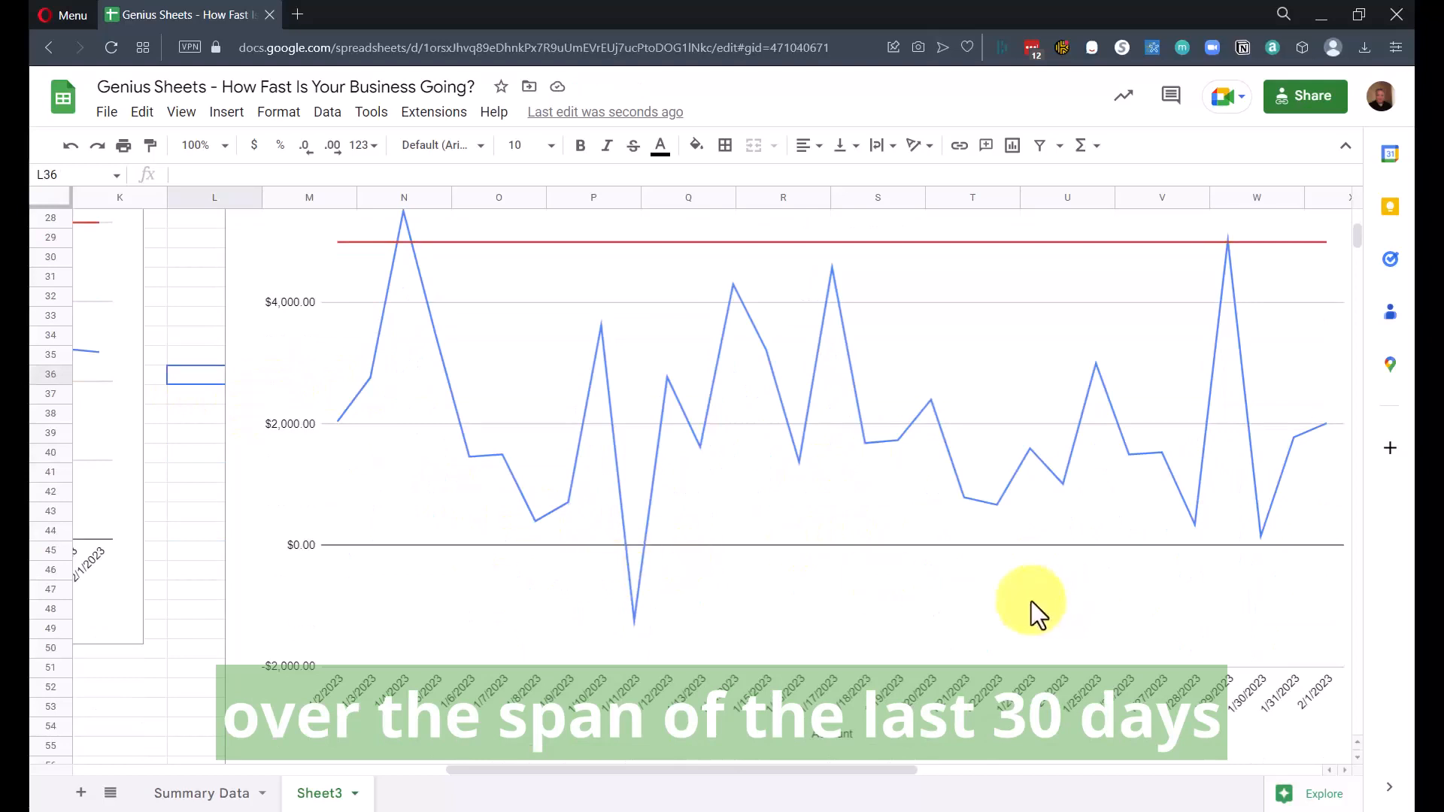
drag(878, 769, 920, 767)
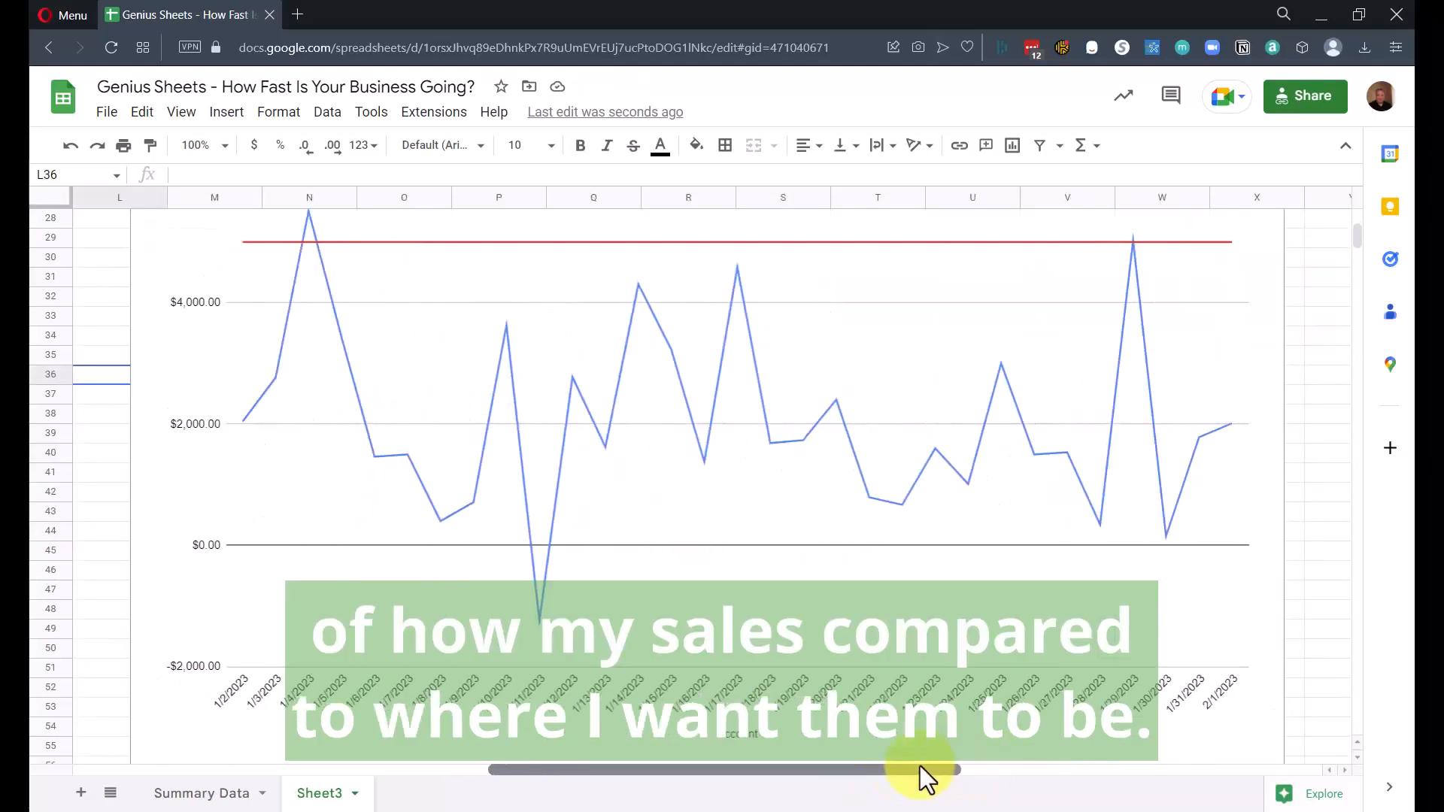
scroll(494, 416, up, 1)
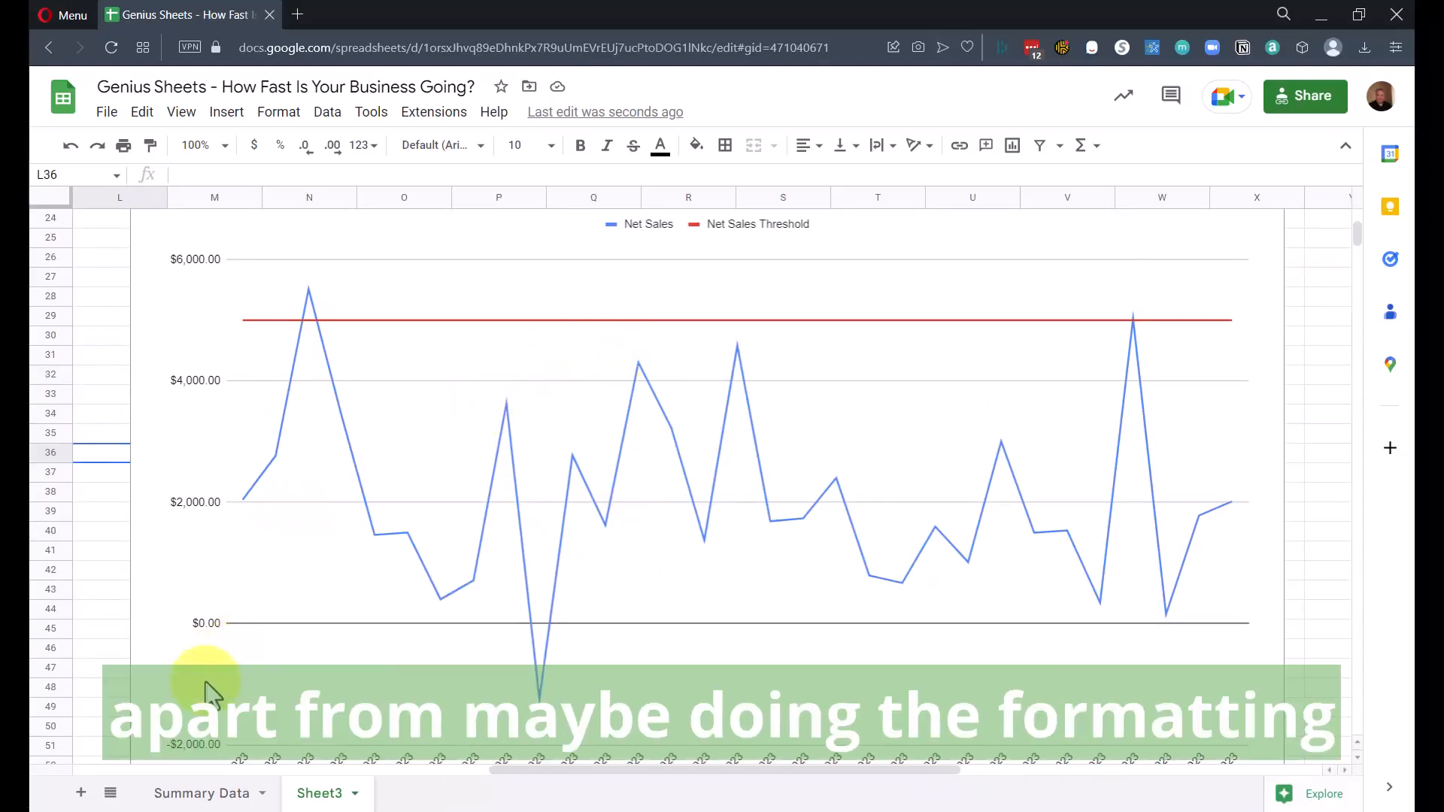
click(181, 795)
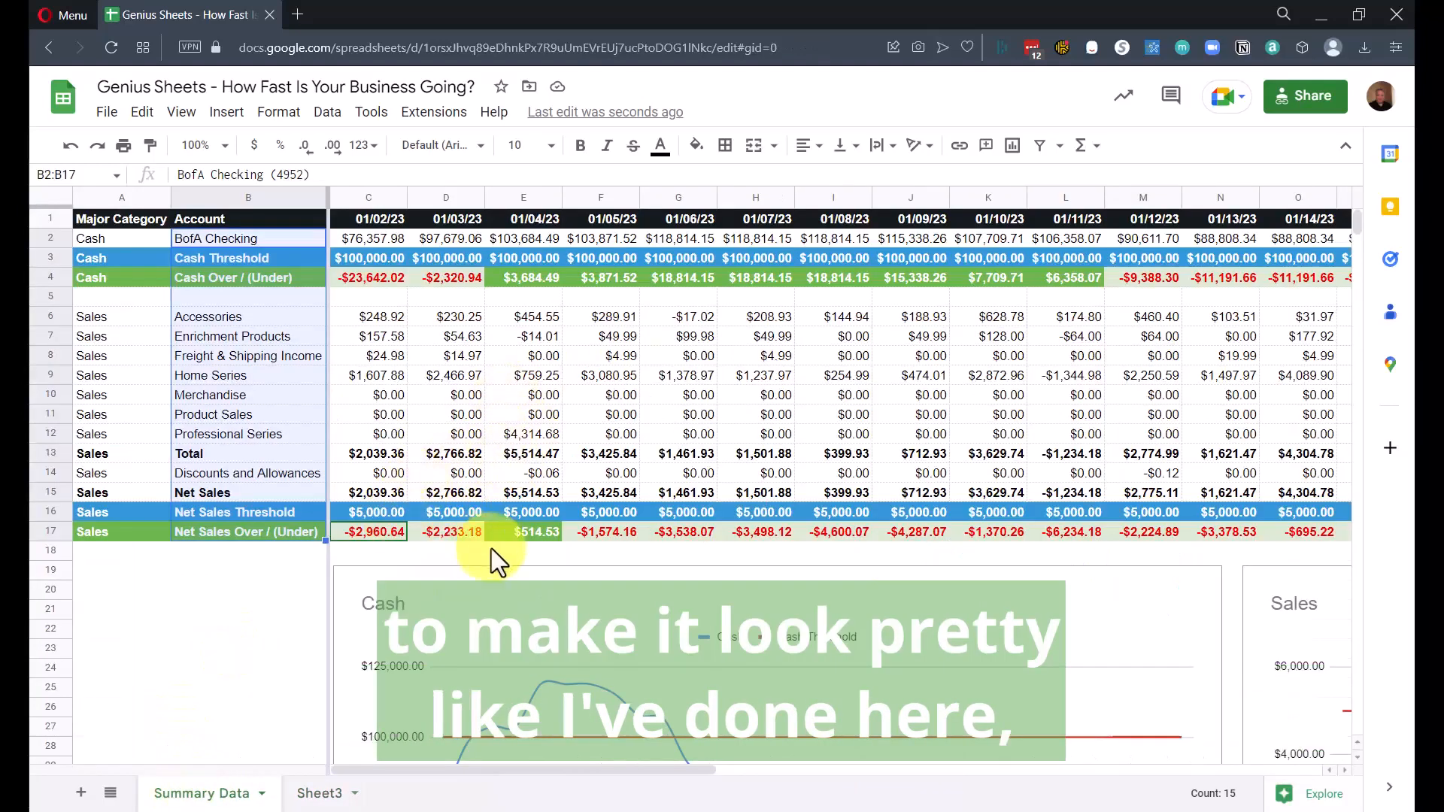
click(262, 566)
scroll(262, 566, down, 3)
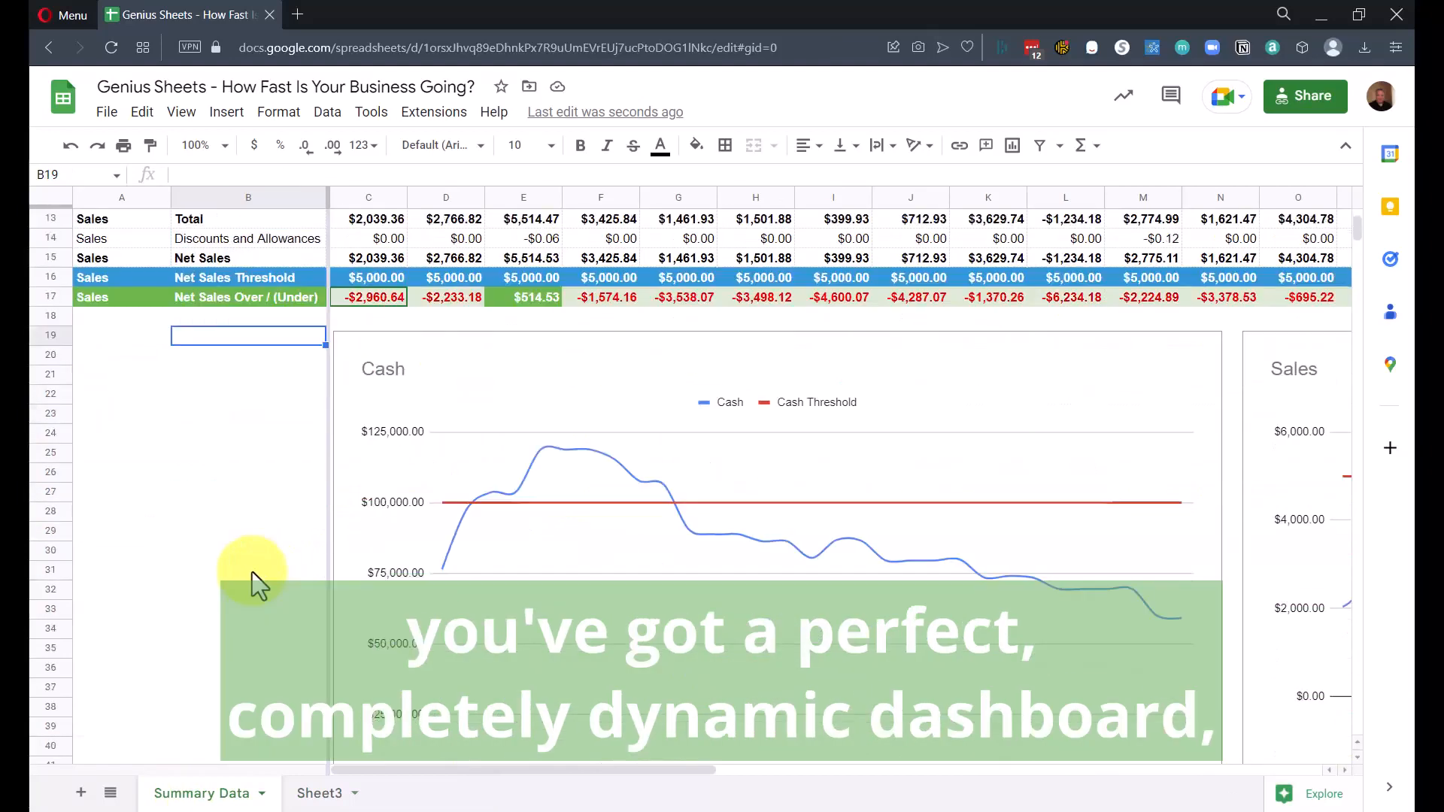
drag(585, 770, 779, 775)
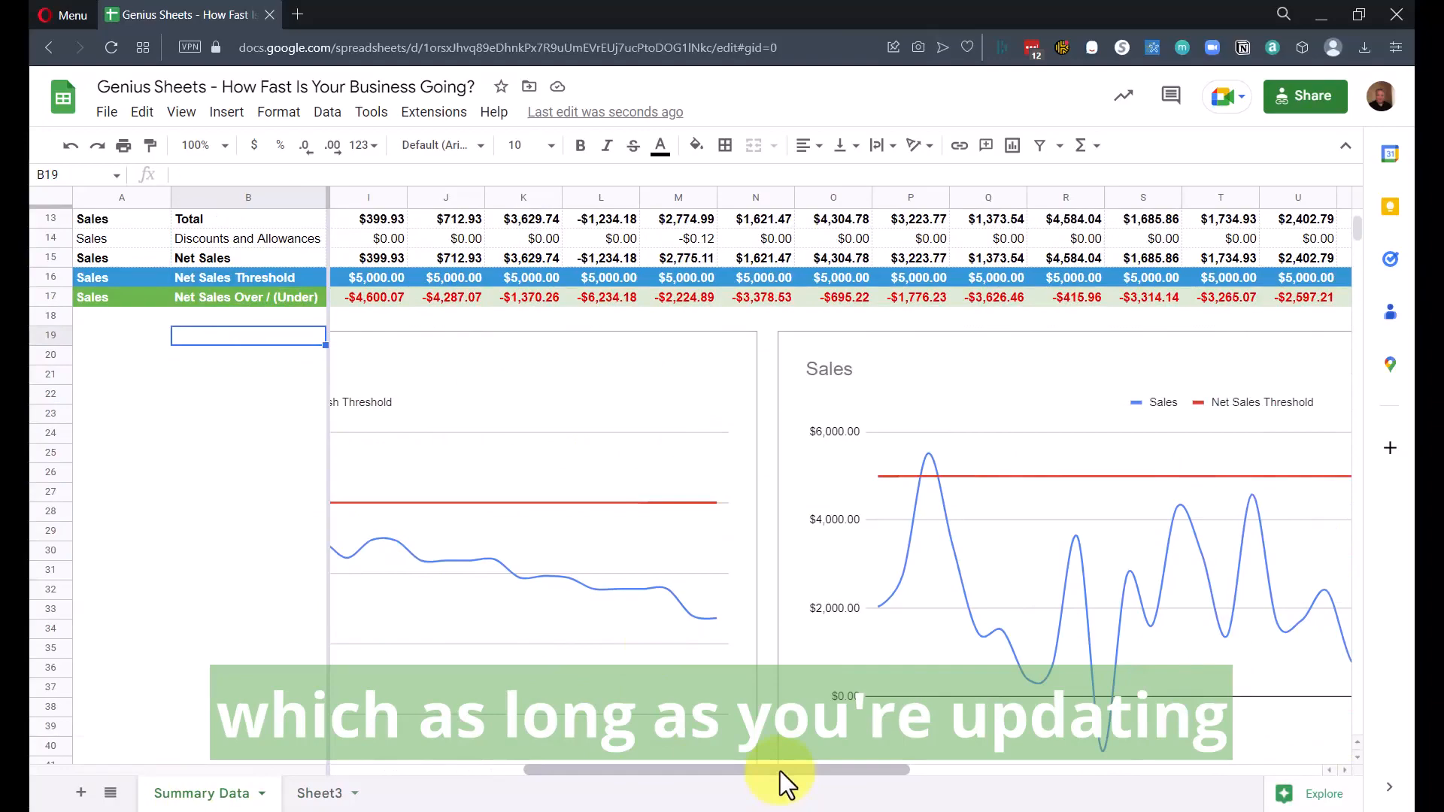